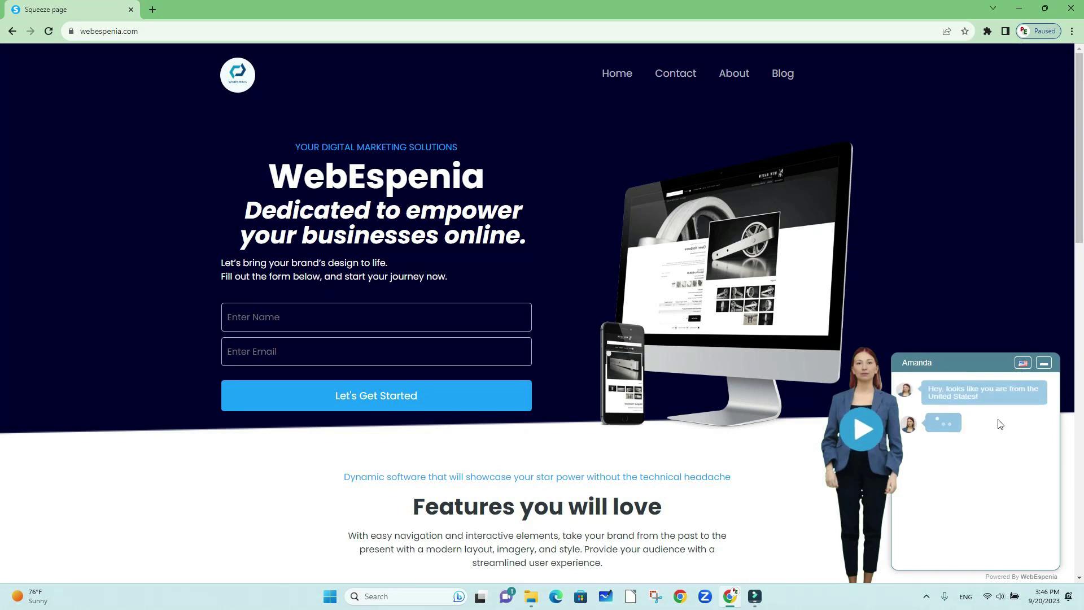
Look over the WebEspenia homepage with its virtual chat assistant playing, and dismiss the assistant.
{"action": "left_click", "coordinate": [870, 439]}
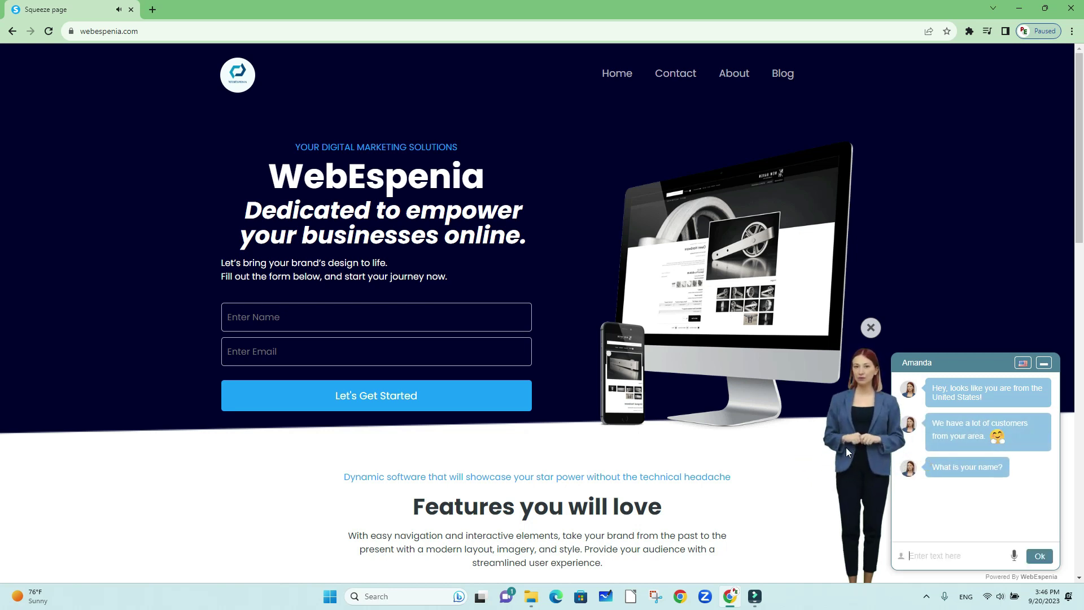
{"action": "scroll", "coordinate": [841, 448], "scroll_direction": "down", "scroll_amount": 1}
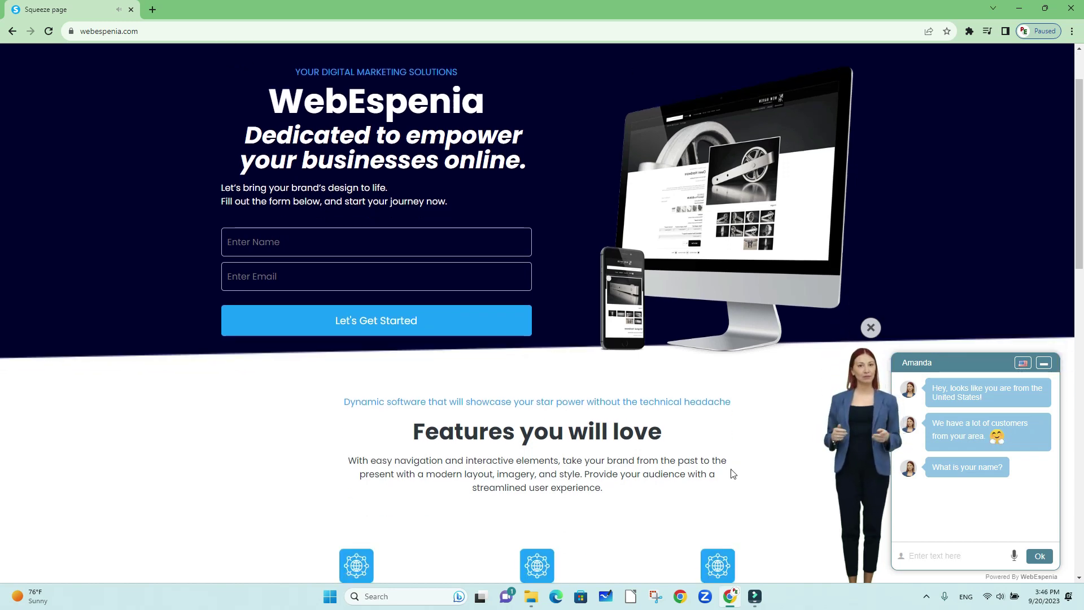
{"action": "scroll", "coordinate": [785, 460], "scroll_direction": "down", "scroll_amount": 5}
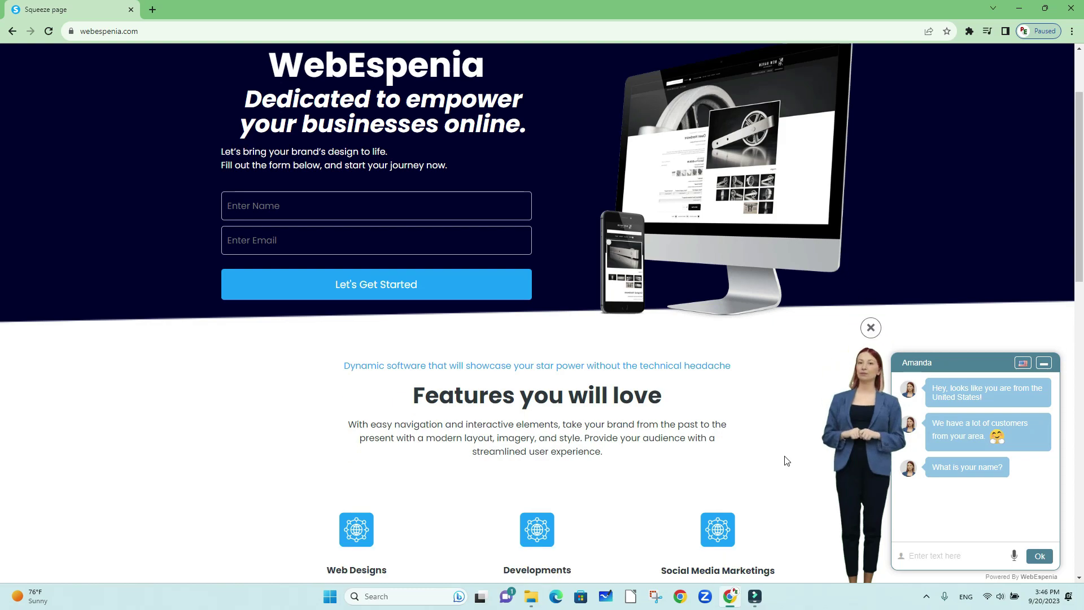
{"action": "scroll", "coordinate": [785, 460], "scroll_direction": "down", "scroll_amount": 4}
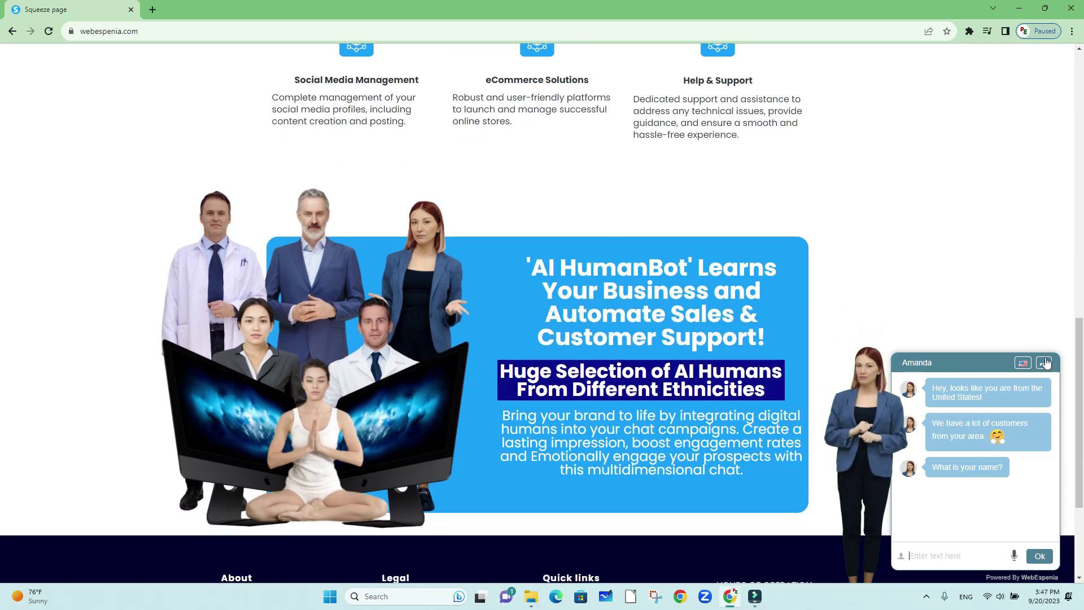
{"action": "left_click", "coordinate": [870, 327]}
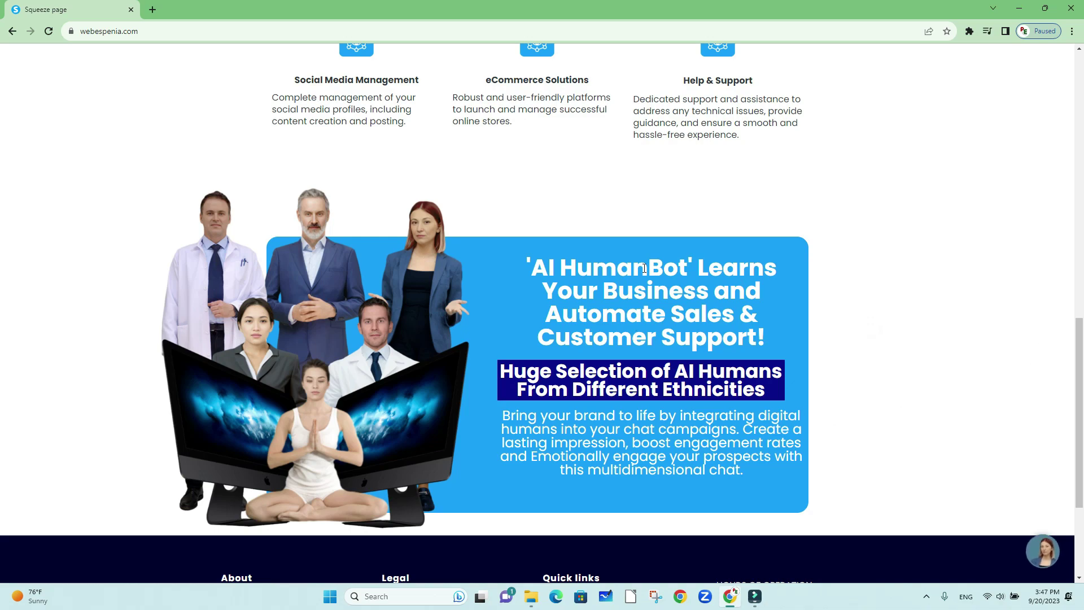
{"action": "scroll", "coordinate": [737, 335], "scroll_direction": "down", "scroll_amount": 1}
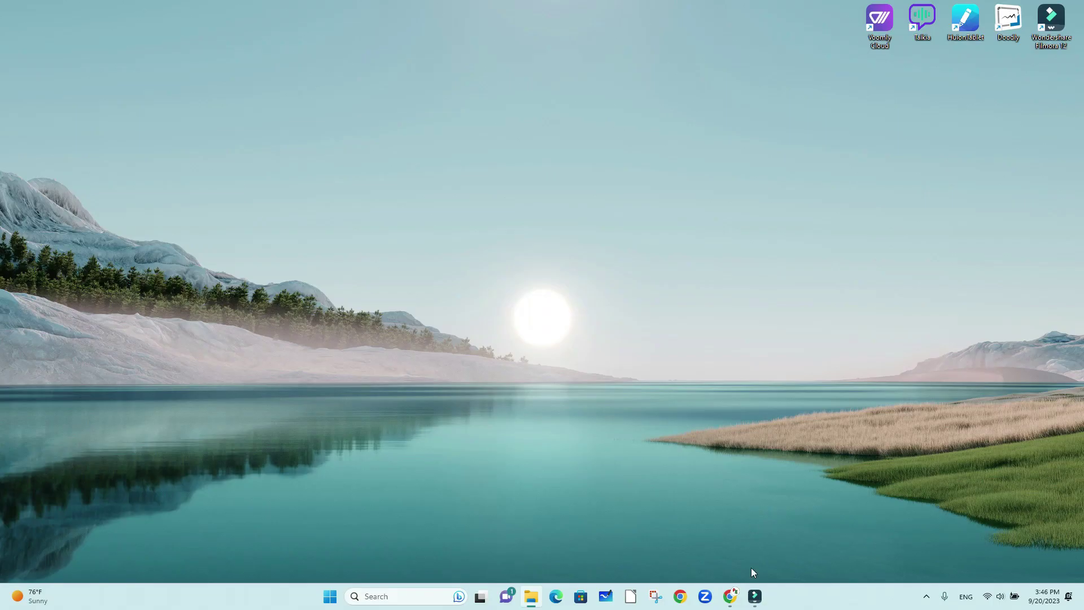
{"action": "left_click", "coordinate": [730, 596]}
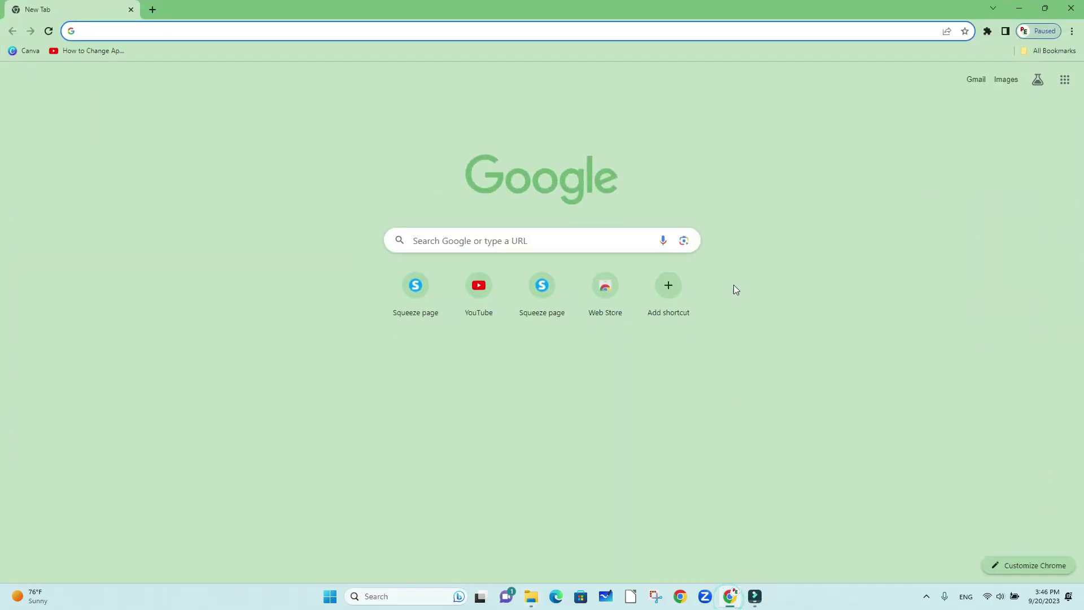
{"action": "left_click", "coordinate": [274, 29]}
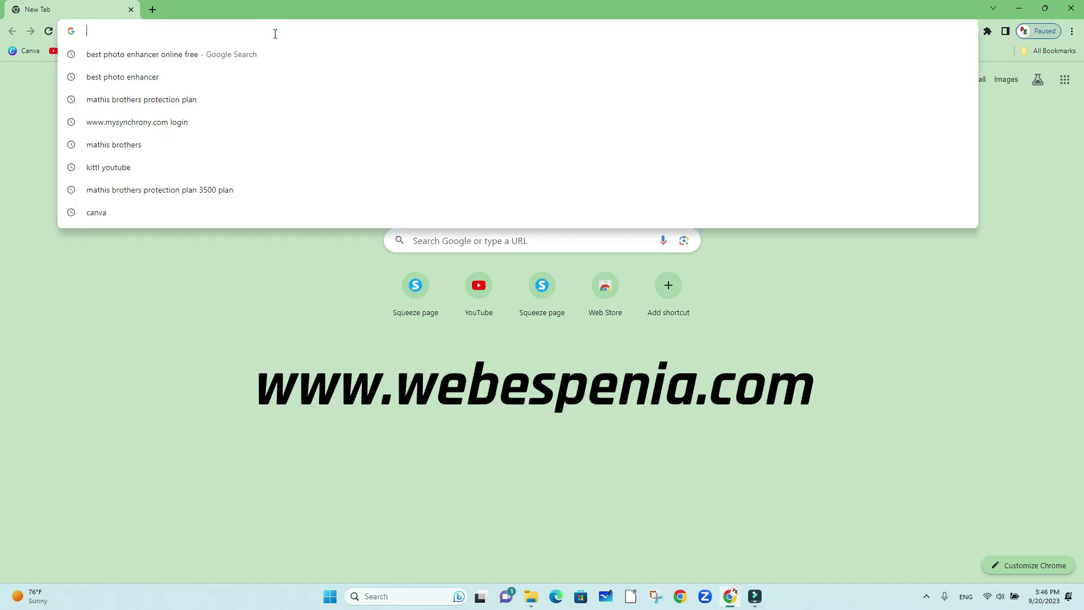
{"action": "type", "text": "www"}
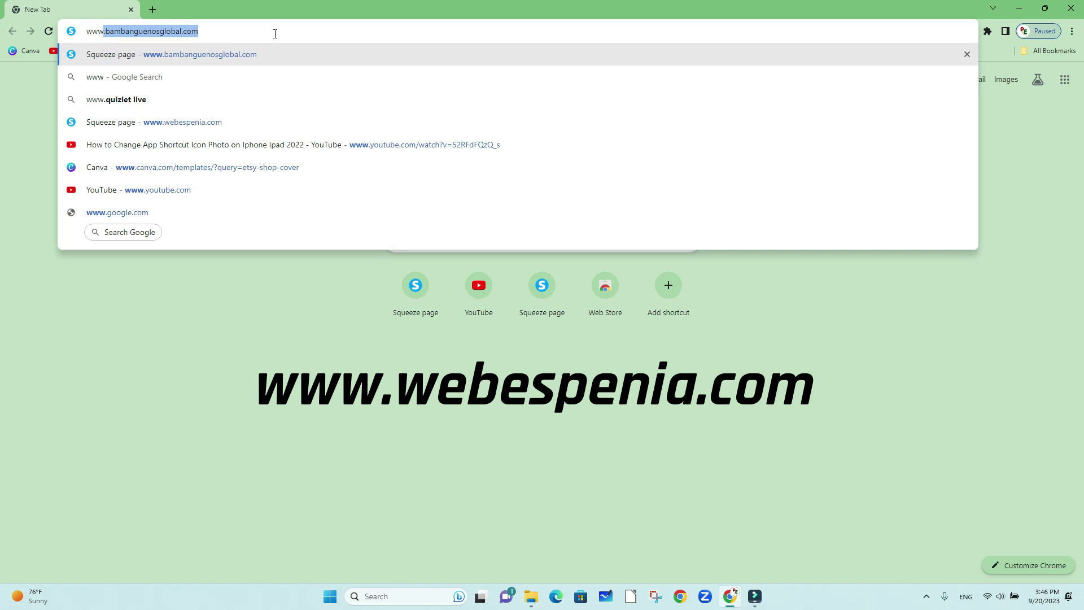
{"action": "type", "text": ".we"}
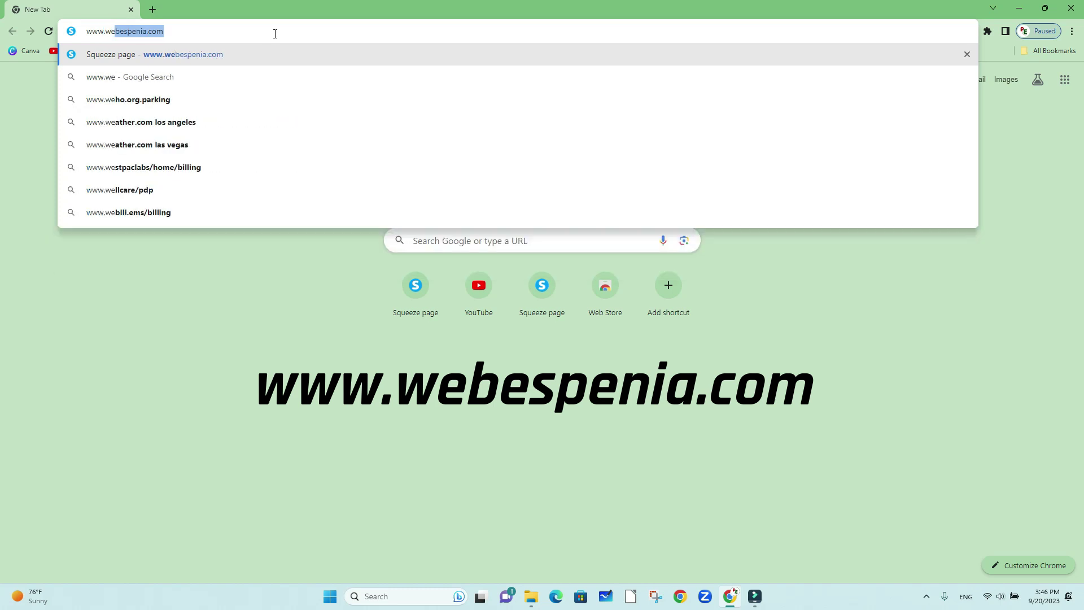
{"action": "type", "text": "be"}
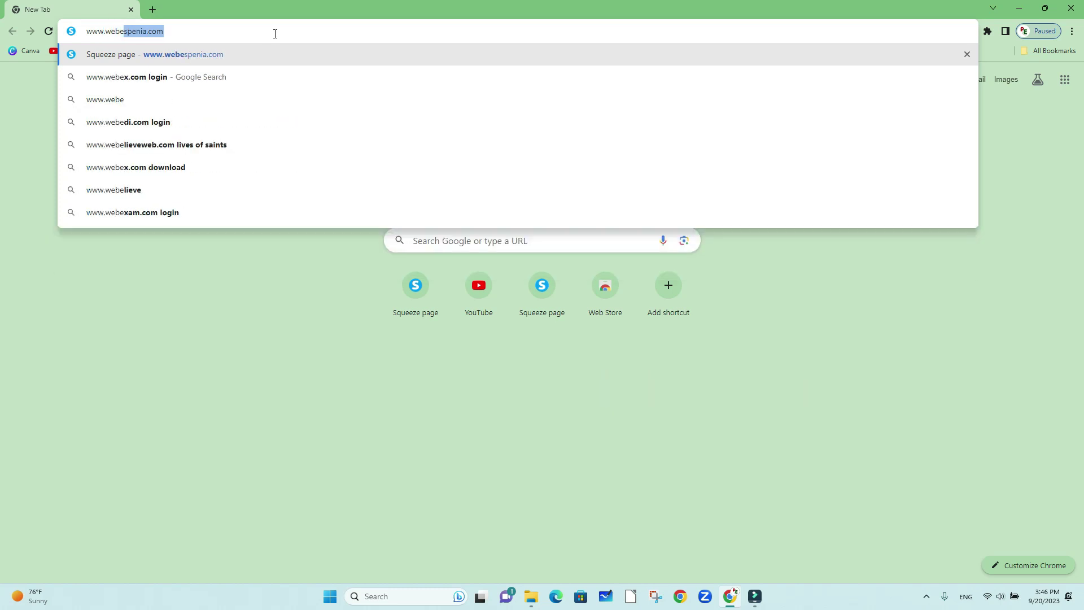
{"action": "type", "text": "spen"}
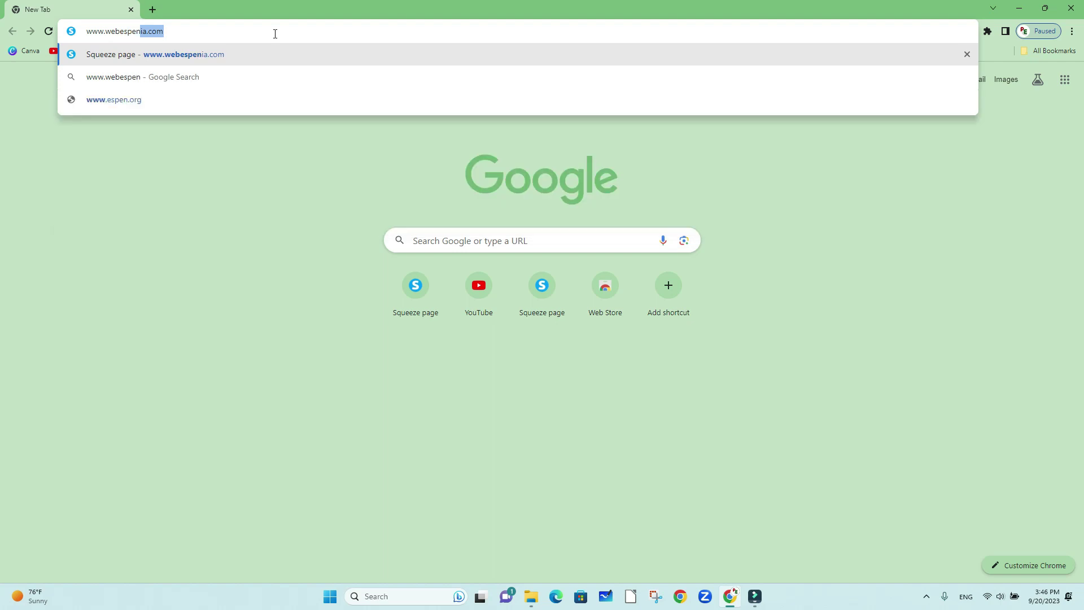
{"action": "type", "text": "ia.com"}
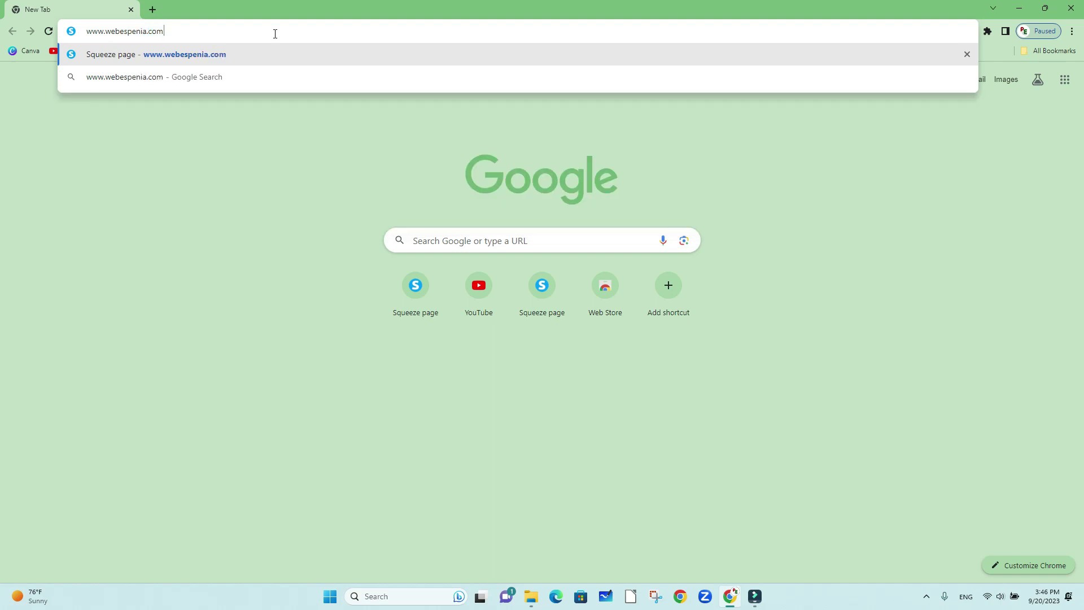
{"action": "key", "text": "Return"}
Open the Affiliate page from the quick links in the website's footer.
{"action": "scroll", "coordinate": [736, 335], "scroll_direction": "down", "scroll_amount": 15}
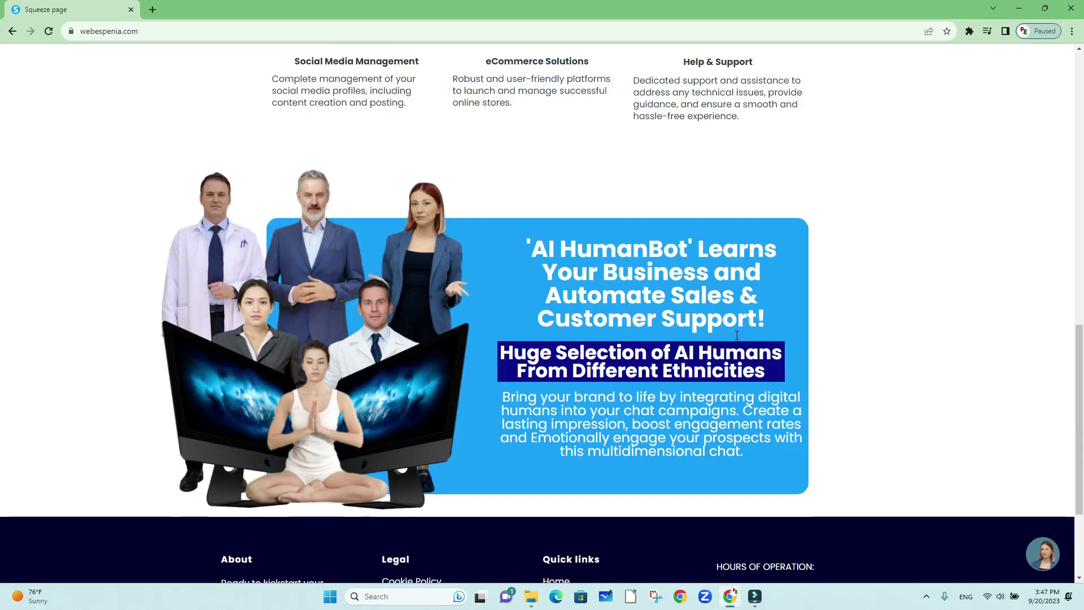
{"action": "scroll", "coordinate": [737, 335], "scroll_direction": "down", "scroll_amount": 3}
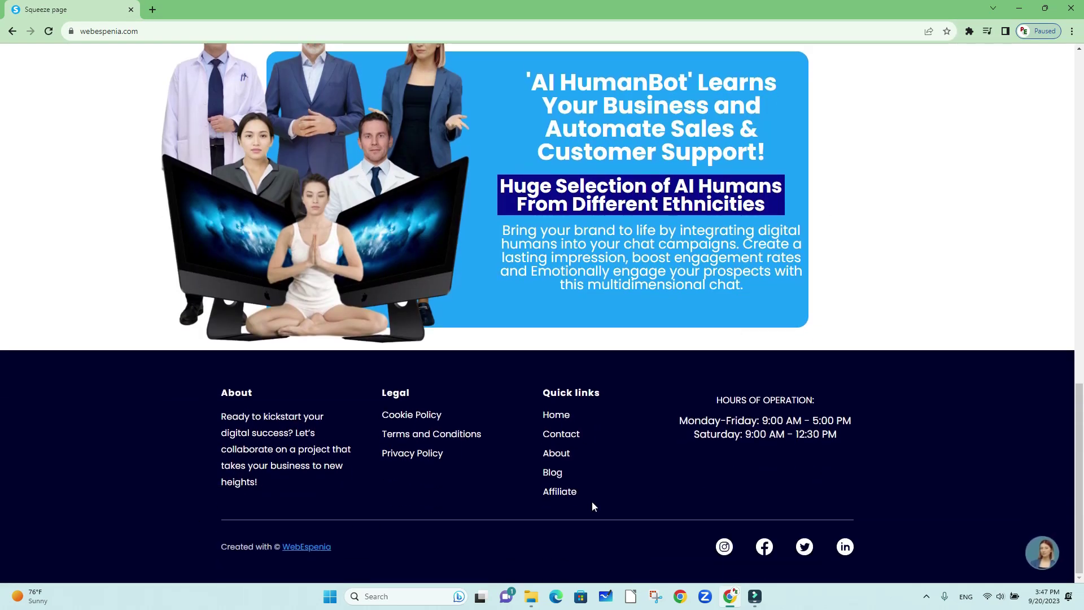
{"action": "left_click", "coordinate": [559, 495]}
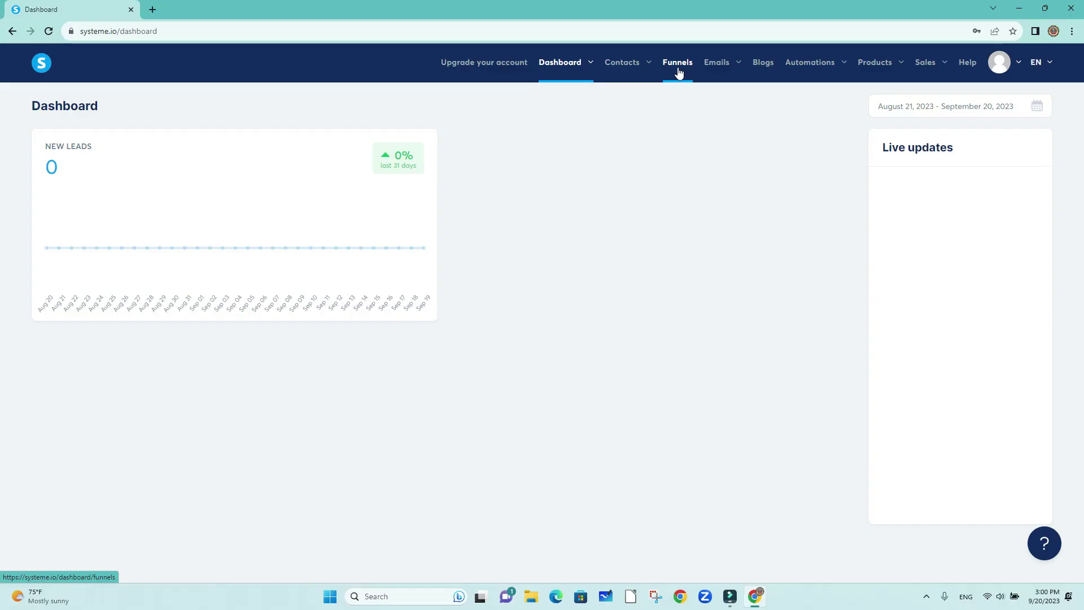
Start creating a new funnel in the systeme.io funnels area and name it Test.
{"action": "left_click", "coordinate": [677, 64]}
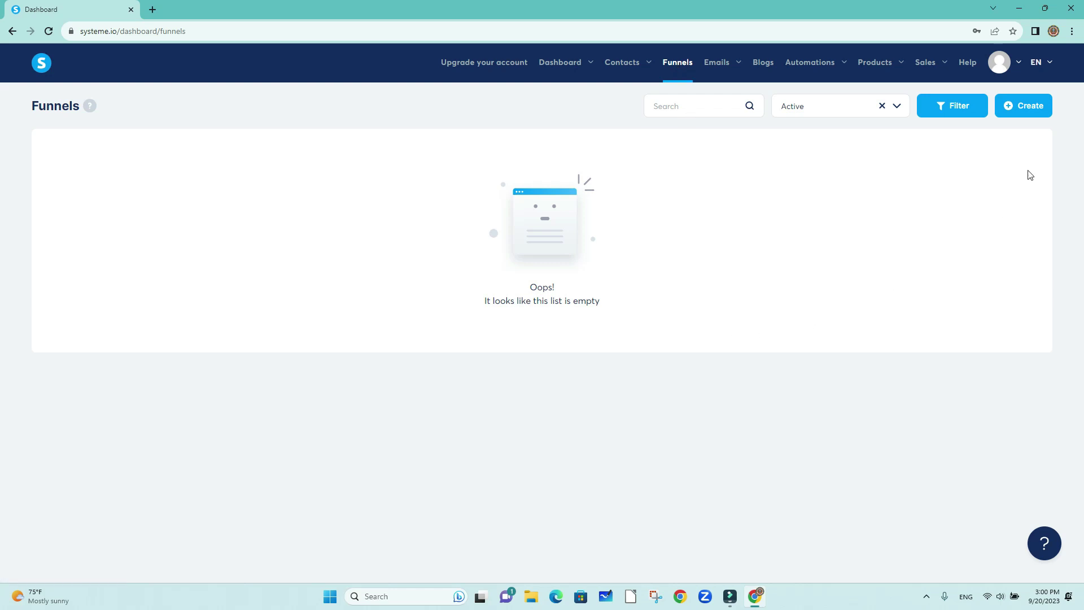
{"action": "left_click", "coordinate": [1036, 105]}
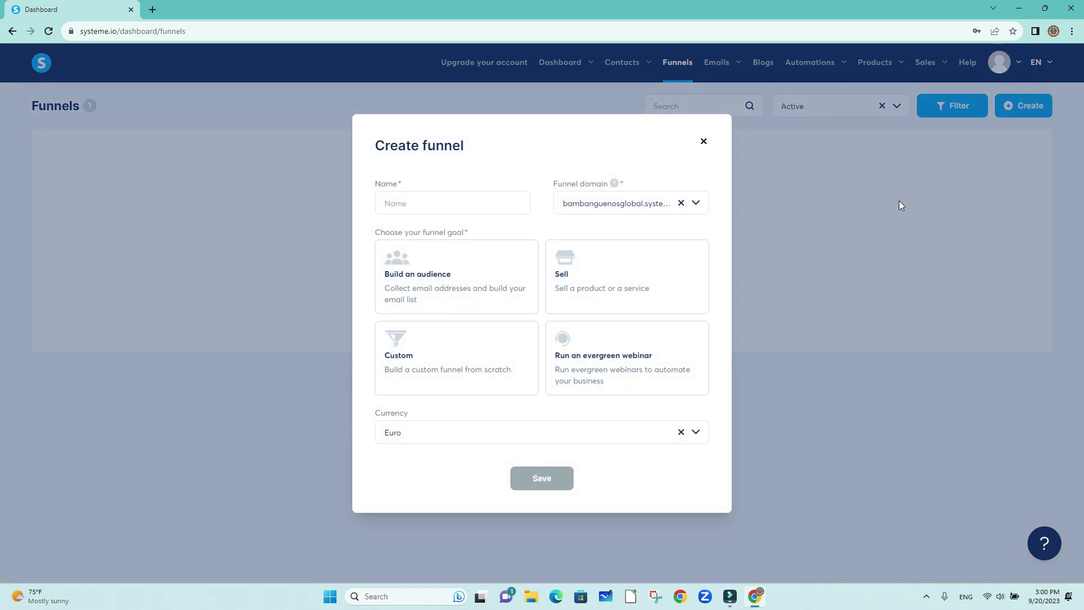
{"action": "left_click", "coordinate": [420, 202]}
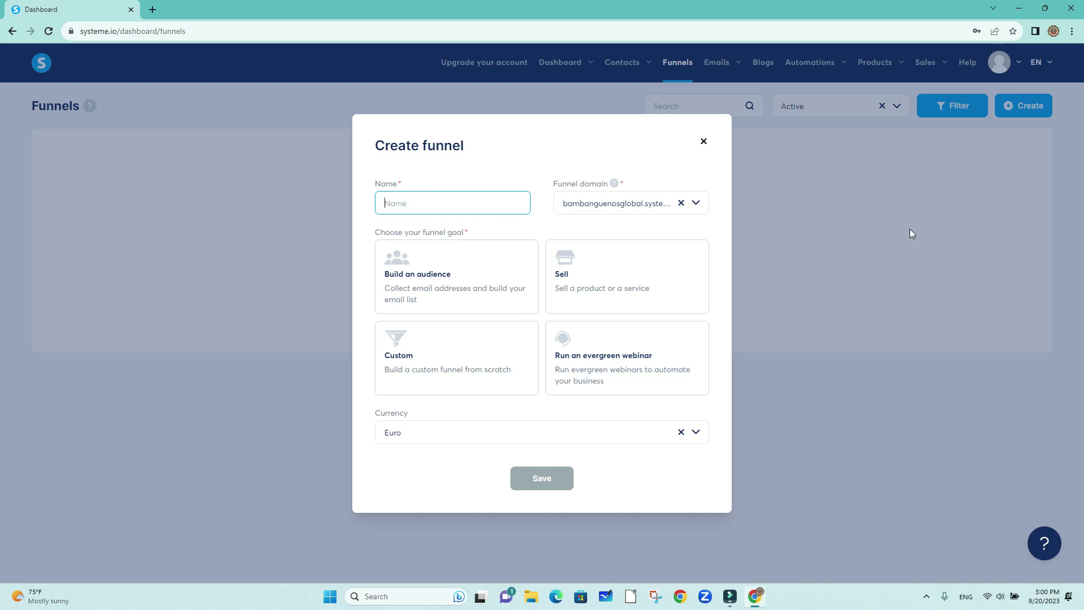
{"action": "type", "text": "Teast"}
{"action": "key", "text": "BackSpace"}
{"action": "key", "text": "BackSpace"}
{"action": "key", "text": "BackSpace"}
{"action": "type", "text": "st"}
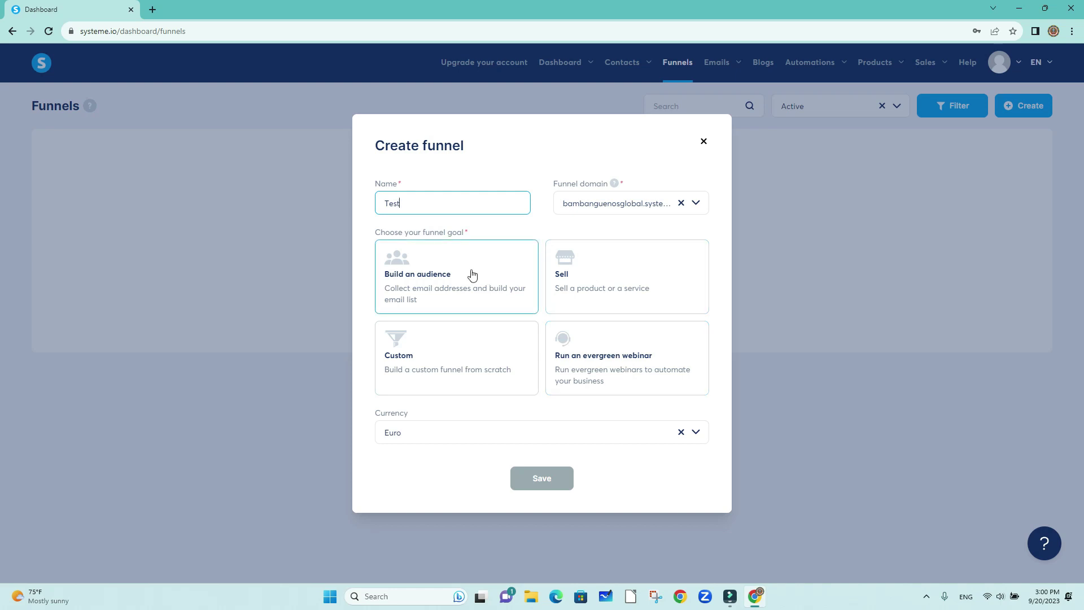
Set the new funnel's currency to U.S. Dollar.
{"action": "left_click", "coordinate": [695, 433]}
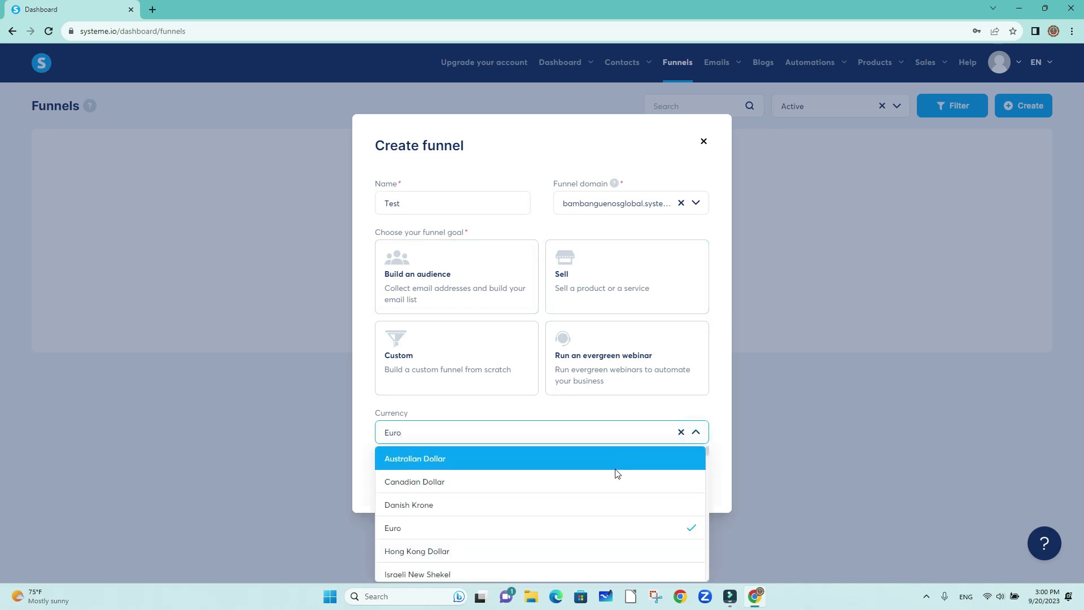
{"action": "double_click", "coordinate": [442, 436]}
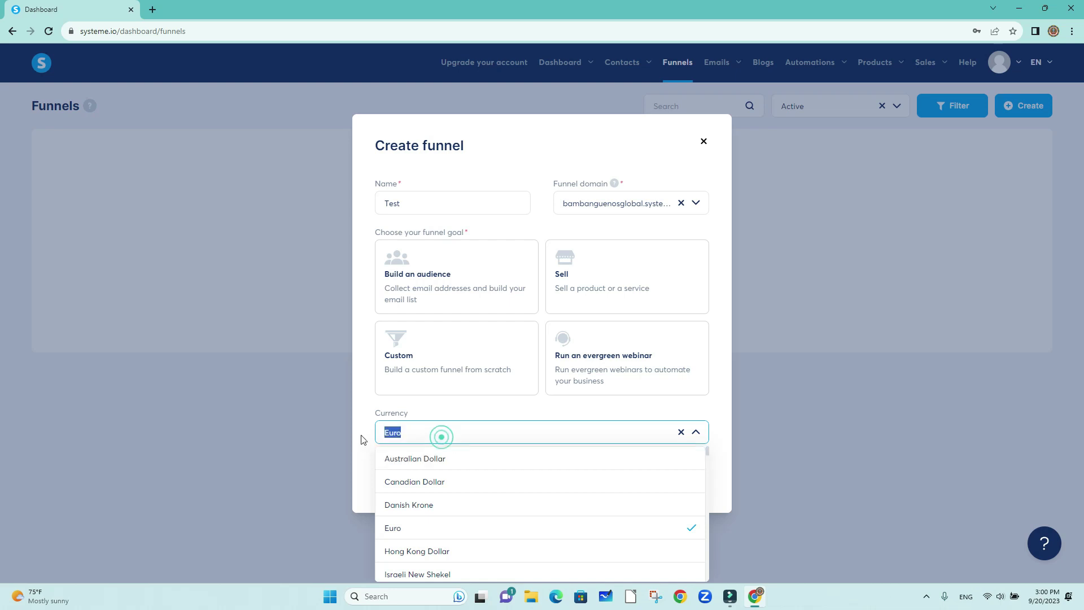
{"action": "type", "text": "d"}
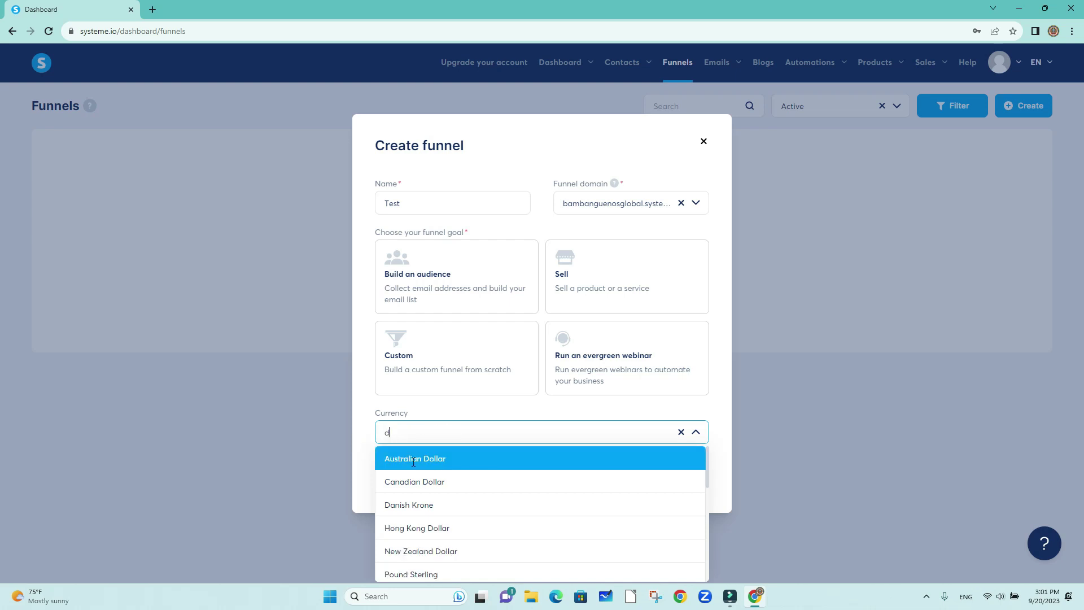
{"action": "scroll", "coordinate": [465, 481], "scroll_direction": "down", "scroll_amount": 3}
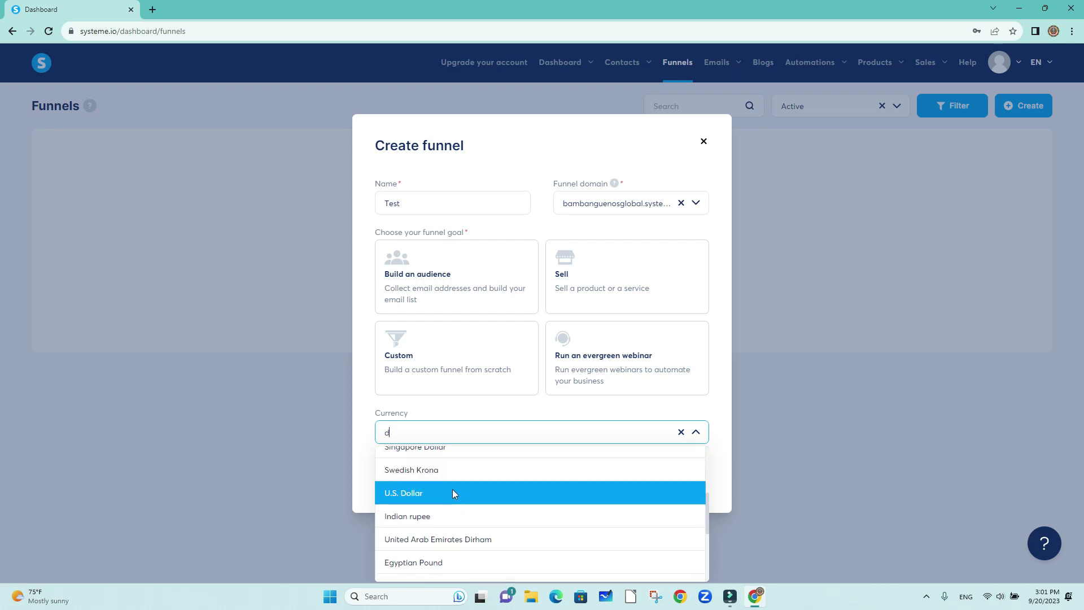
{"action": "left_click", "coordinate": [452, 489]}
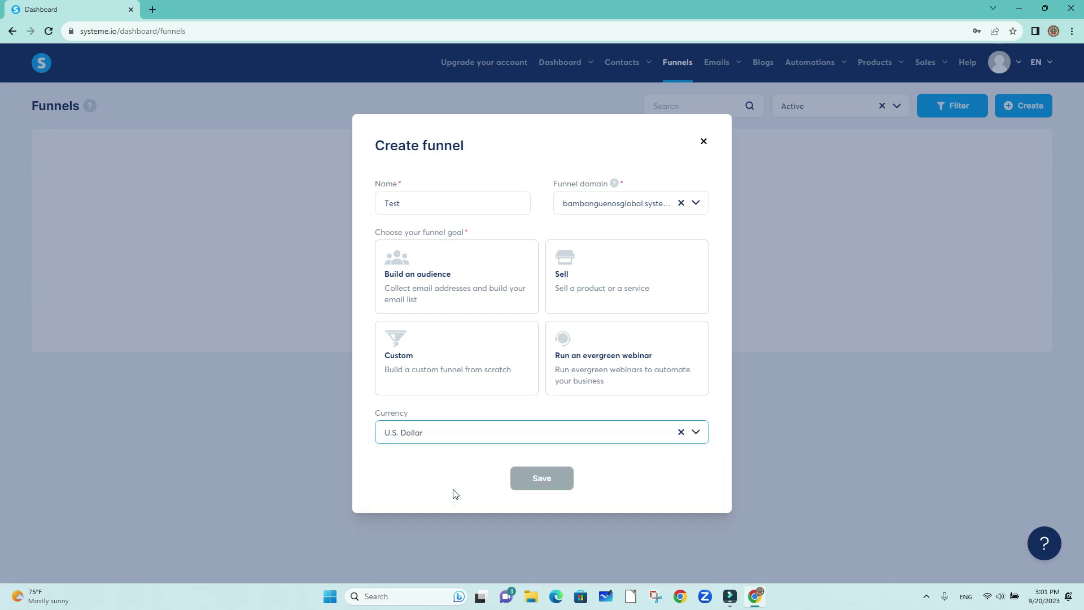
{"action": "left_click", "coordinate": [455, 493]}
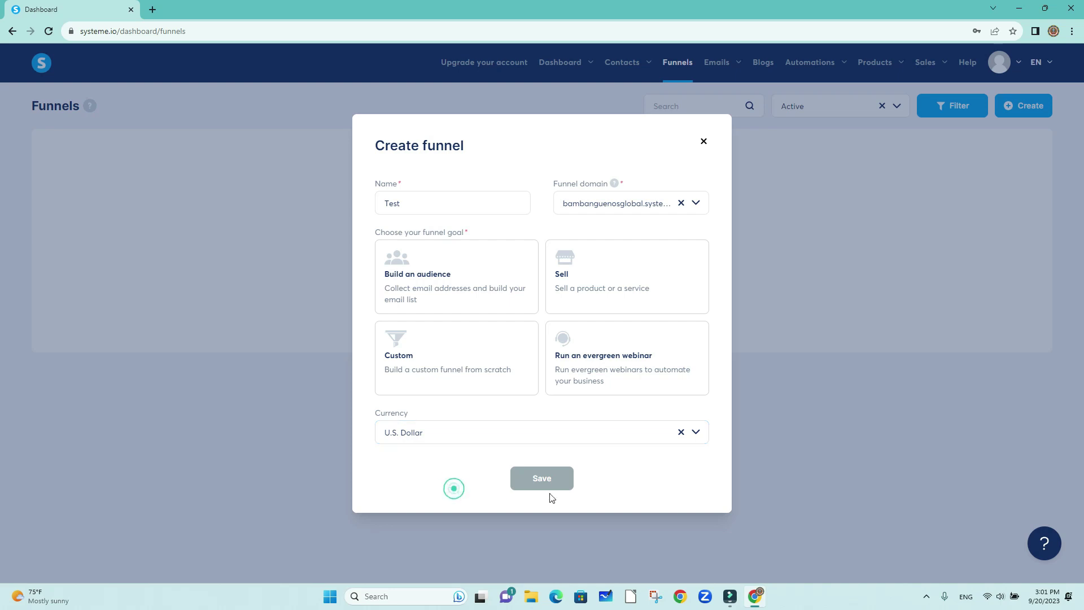
Choose Build an audience as the funnel goal and save the new funnel.
{"action": "left_click", "coordinate": [469, 281]}
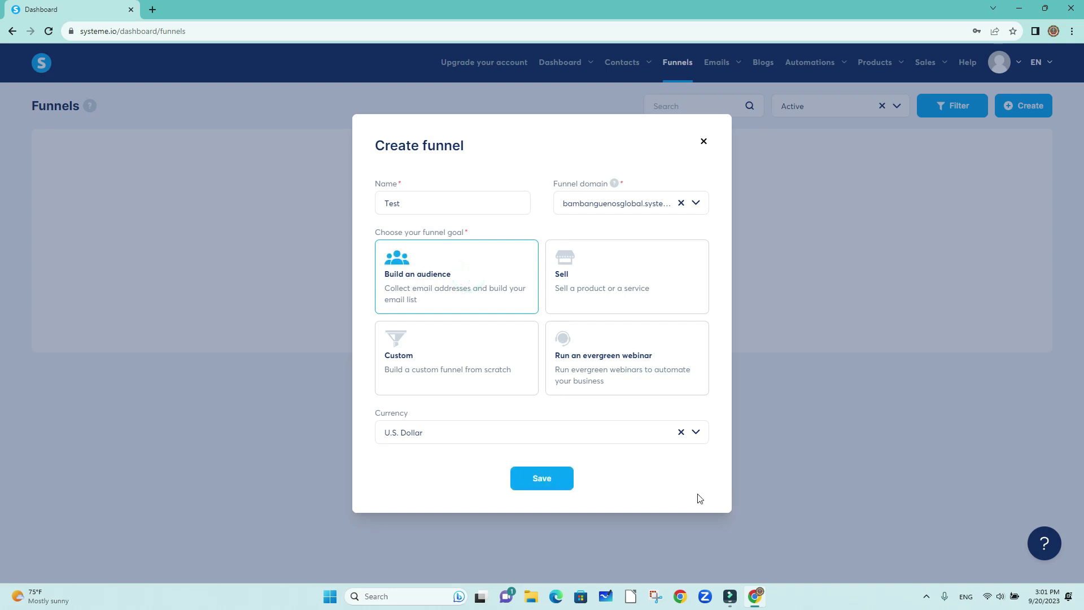
{"action": "left_click", "coordinate": [547, 479]}
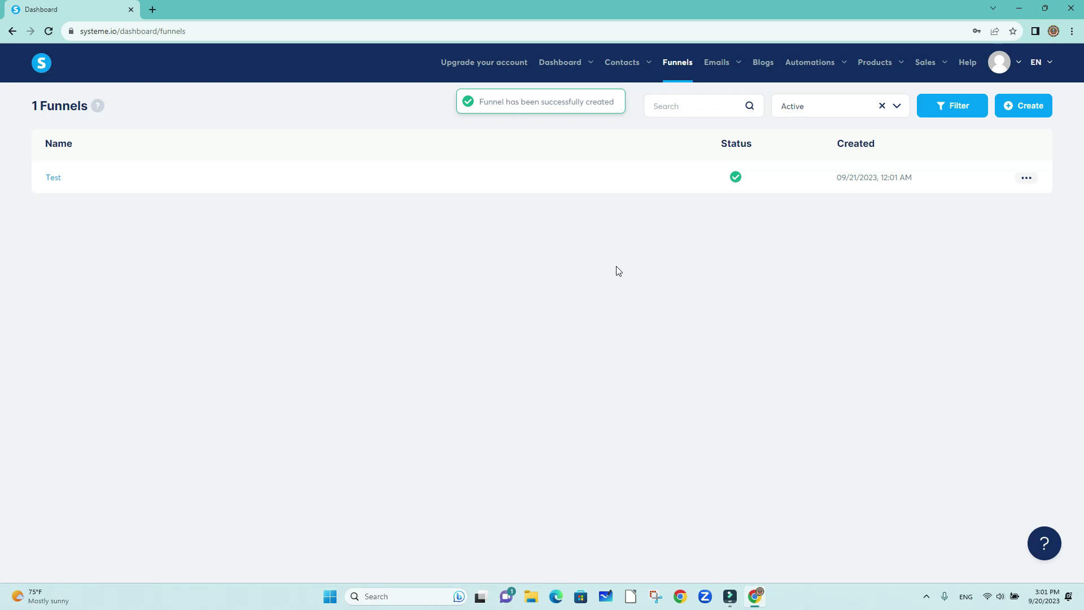
Check the available funnel domains in the Test funnel's settings and close them without changes.
{"action": "left_click", "coordinate": [1026, 178]}
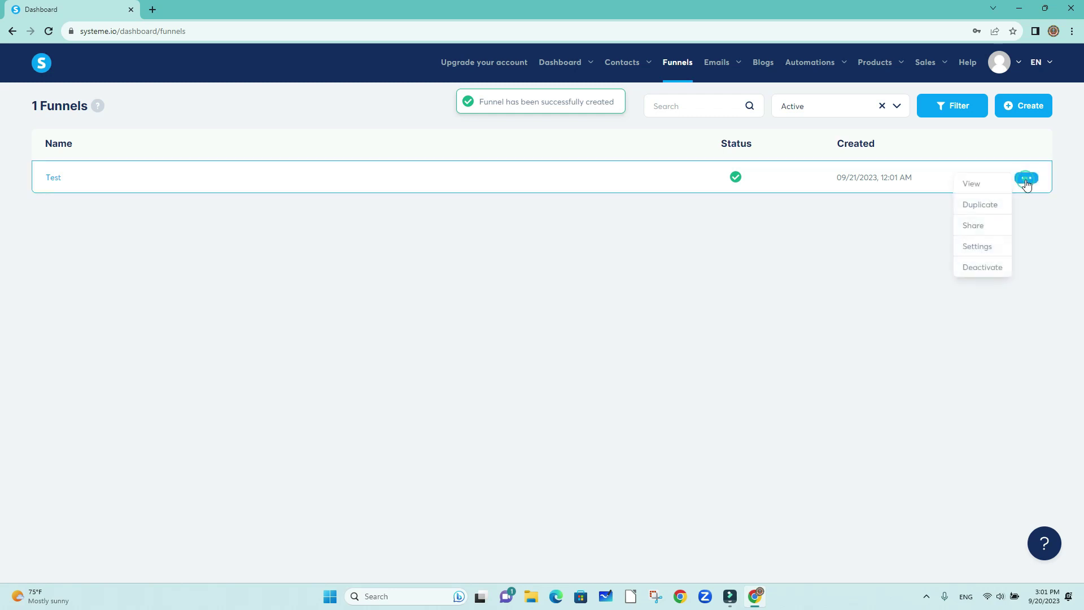
{"action": "left_click", "coordinate": [973, 249]}
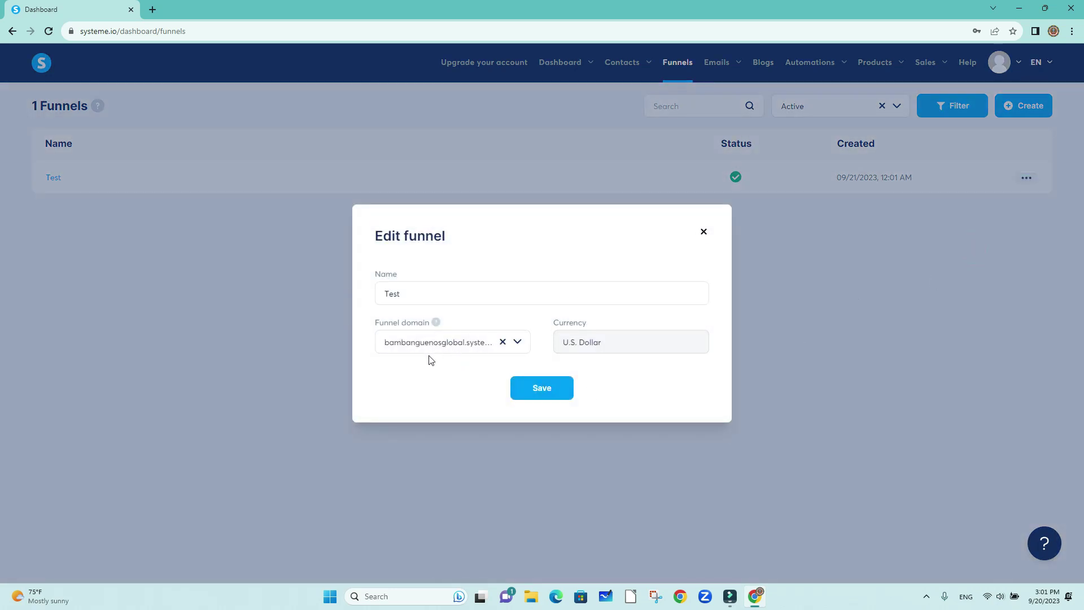
{"action": "left_click", "coordinate": [516, 346]}
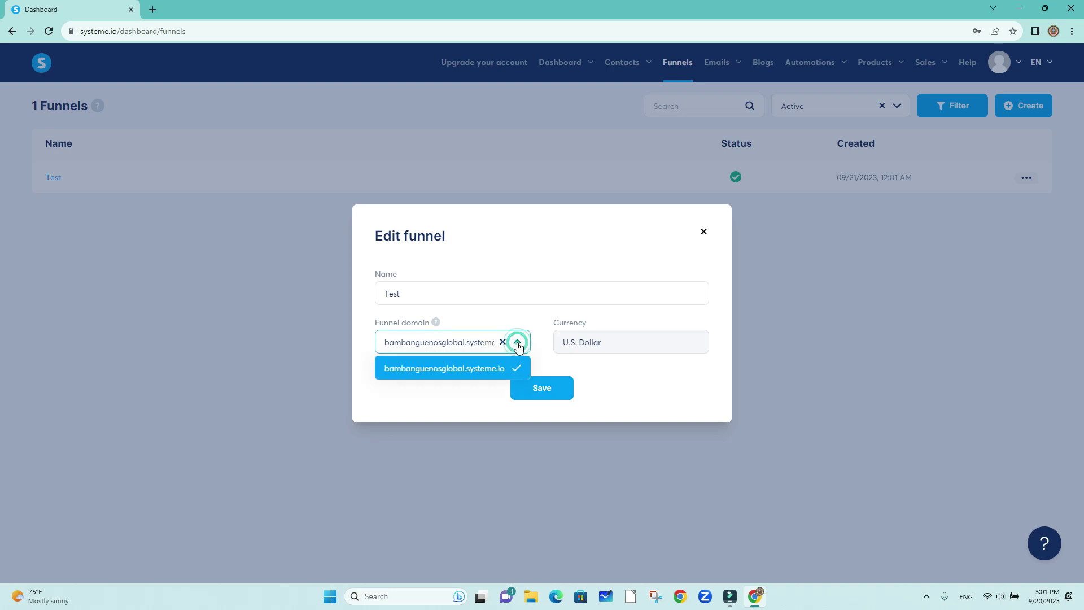
{"action": "key", "text": "Escape"}
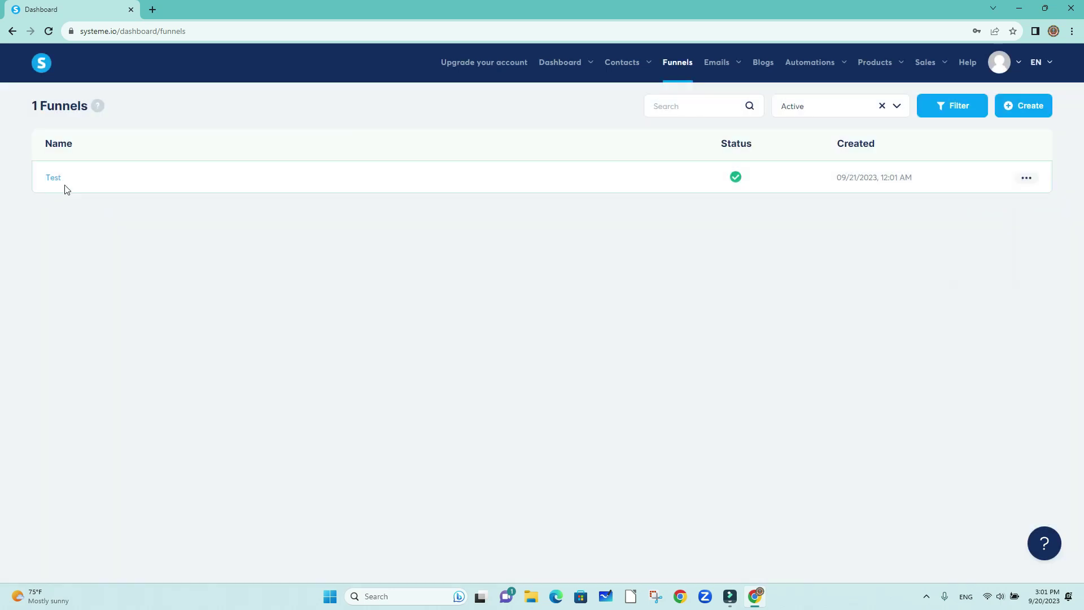
Open the Test funnel and browse the page templates offered for its Squeeze page step.
{"action": "left_click", "coordinate": [54, 179]}
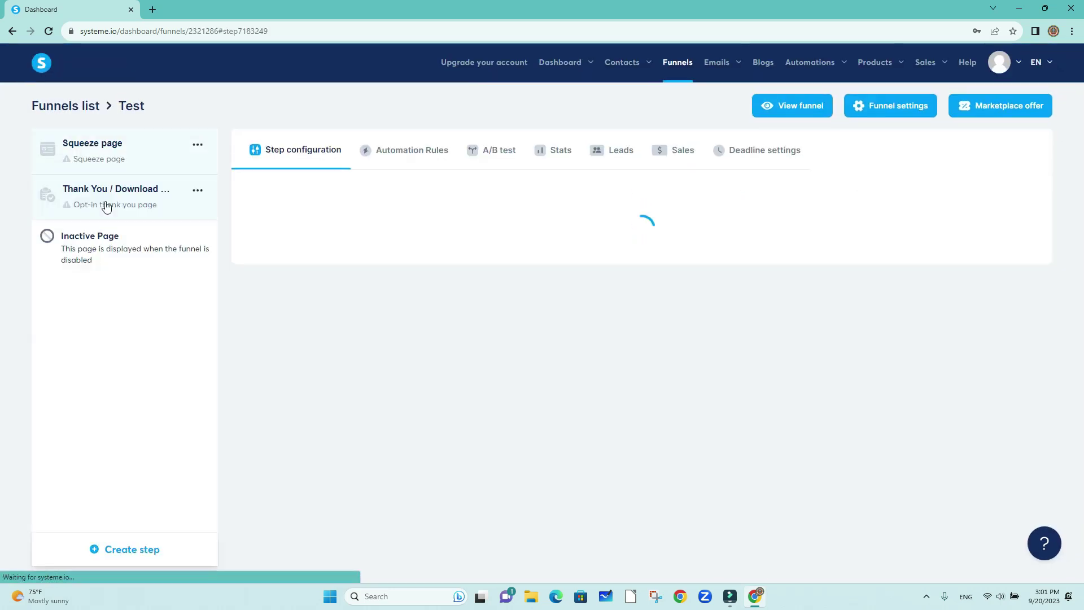
{"action": "mouse_move", "coordinate": [611, 287]}
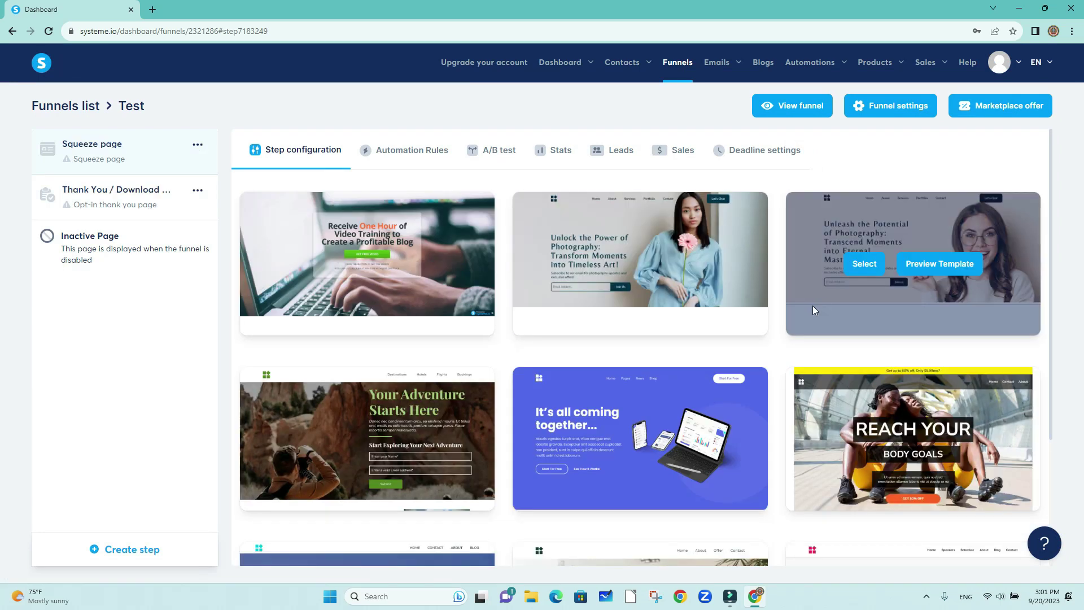
{"action": "mouse_move", "coordinate": [910, 293]}
{"action": "scroll", "coordinate": [841, 309], "scroll_direction": "down", "scroll_amount": 3}
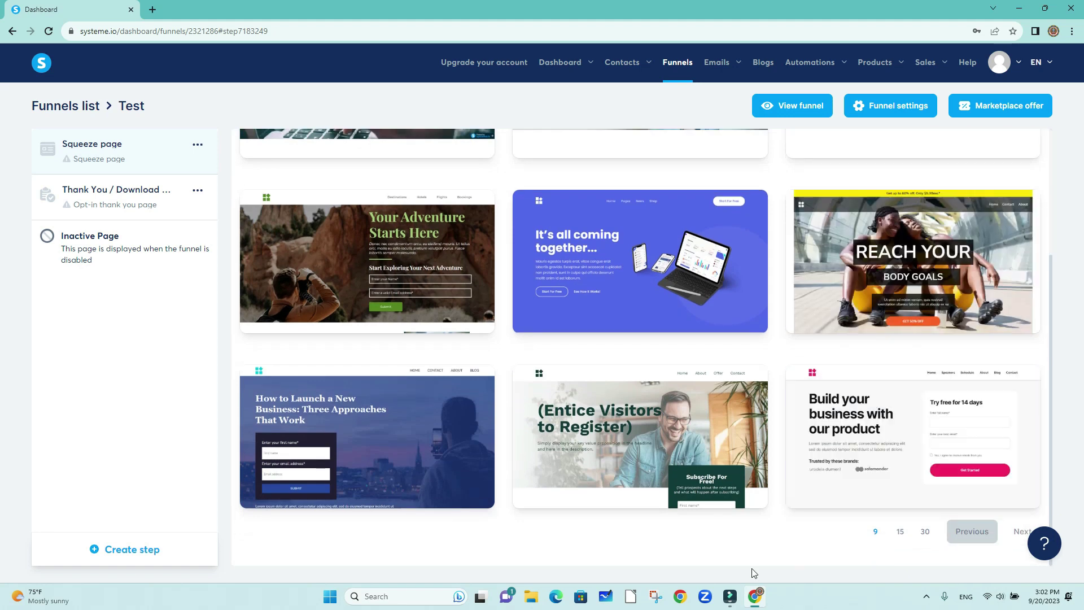
Show 15 squeeze page templates per page and look through them.
{"action": "left_click", "coordinate": [900, 533]}
{"action": "scroll", "coordinate": [792, 446], "scroll_direction": "down", "scroll_amount": 5}
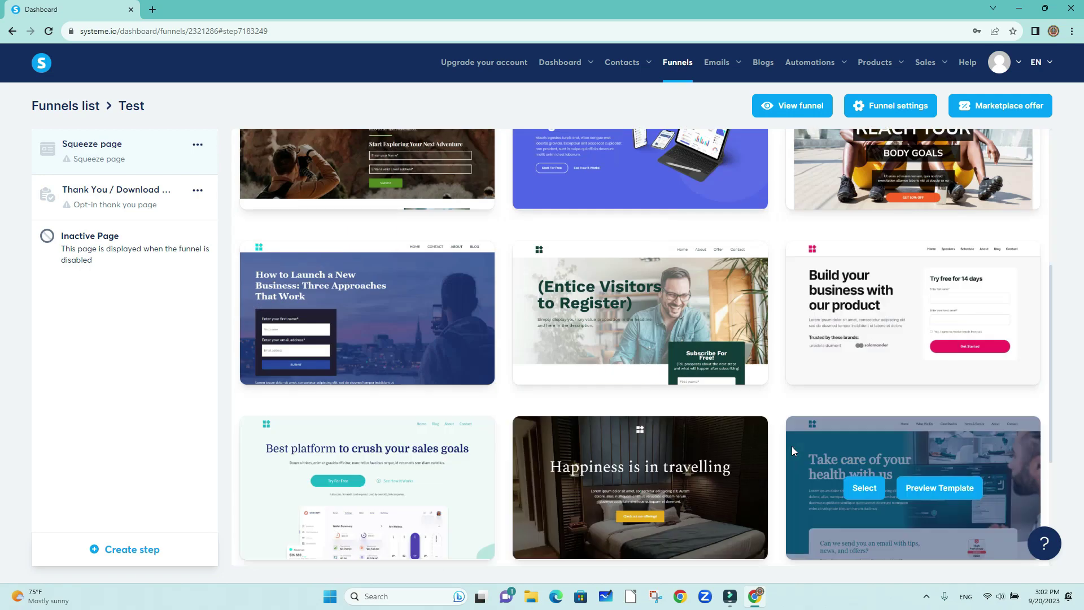
{"action": "scroll", "coordinate": [791, 446], "scroll_direction": "up", "scroll_amount": 5}
{"action": "scroll", "coordinate": [792, 446], "scroll_direction": "down", "scroll_amount": 5}
{"action": "scroll", "coordinate": [791, 446], "scroll_direction": "down", "scroll_amount": 3}
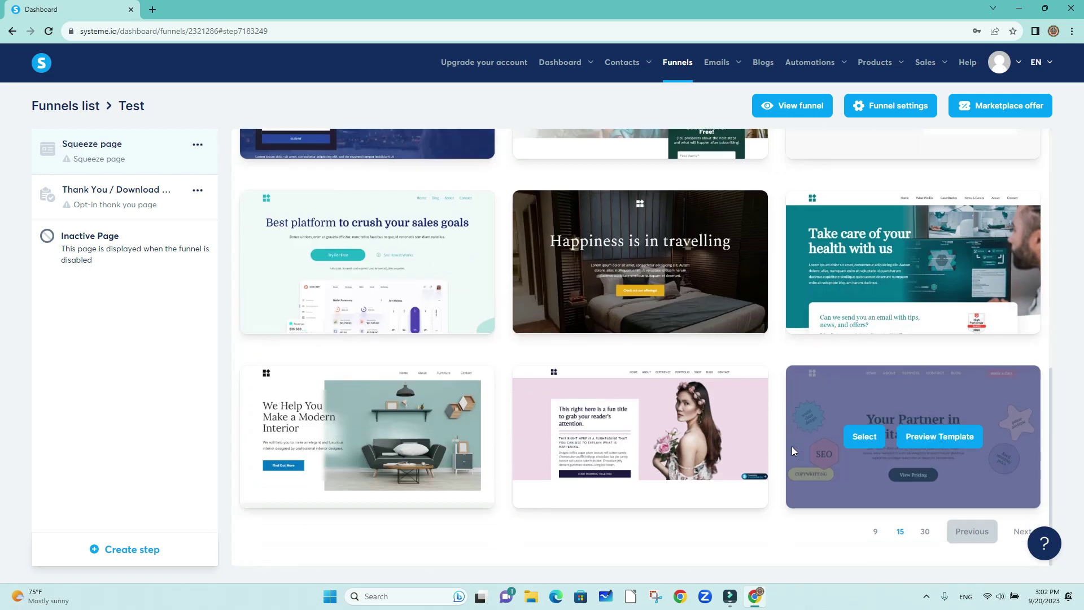
Show 30 templates per page and select the Pareto Summit Resources template from the next page of results.
{"action": "left_click", "coordinate": [922, 531]}
{"action": "scroll", "coordinate": [702, 366], "scroll_direction": "down", "scroll_amount": 12}
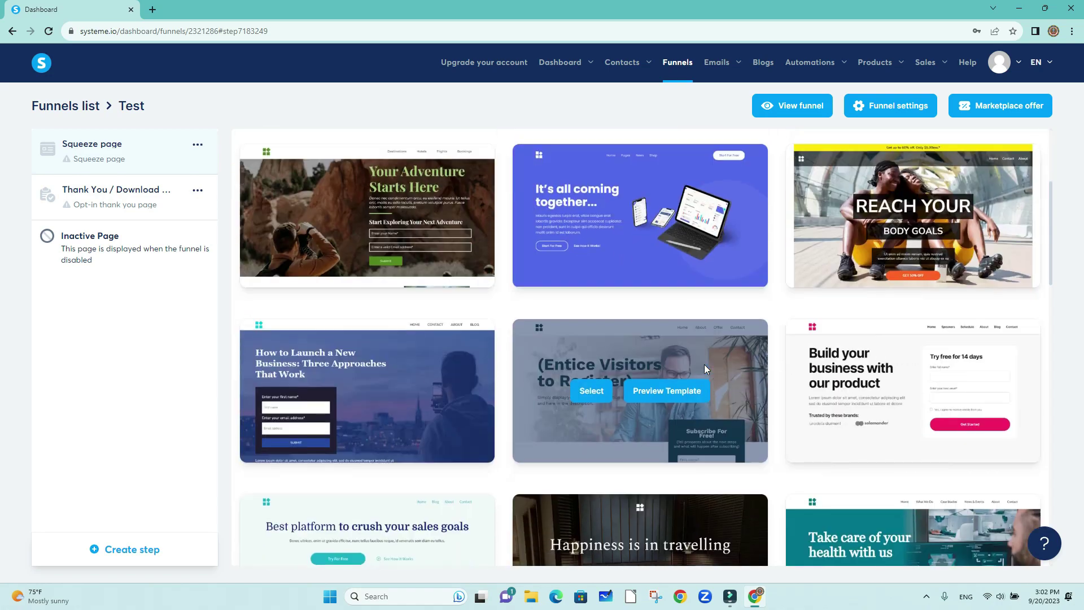
{"action": "scroll", "coordinate": [704, 368], "scroll_direction": "down", "scroll_amount": 9}
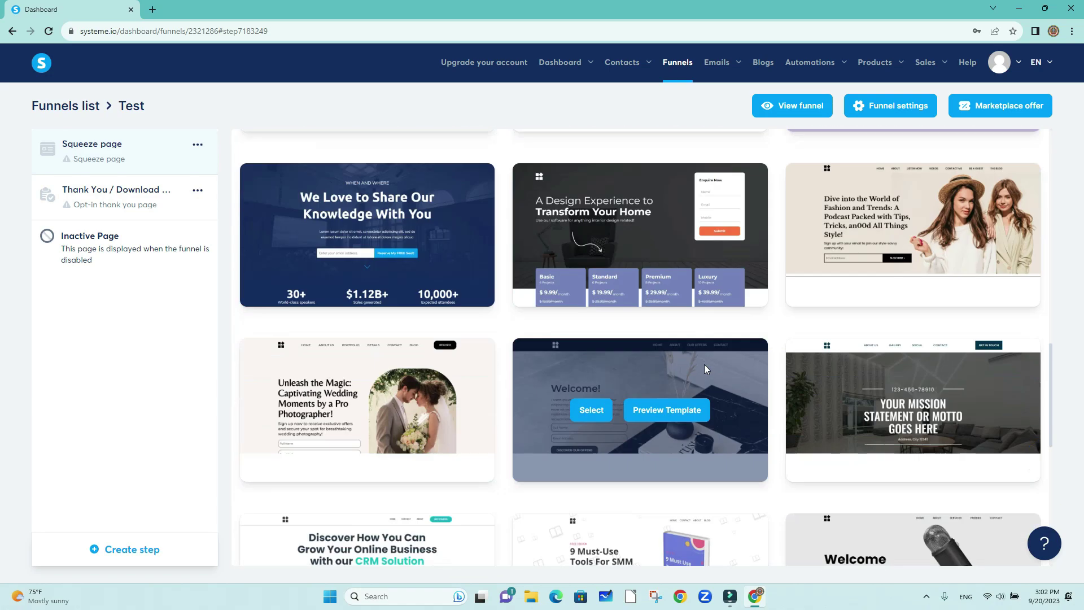
{"action": "scroll", "coordinate": [704, 368], "scroll_direction": "down", "scroll_amount": 3}
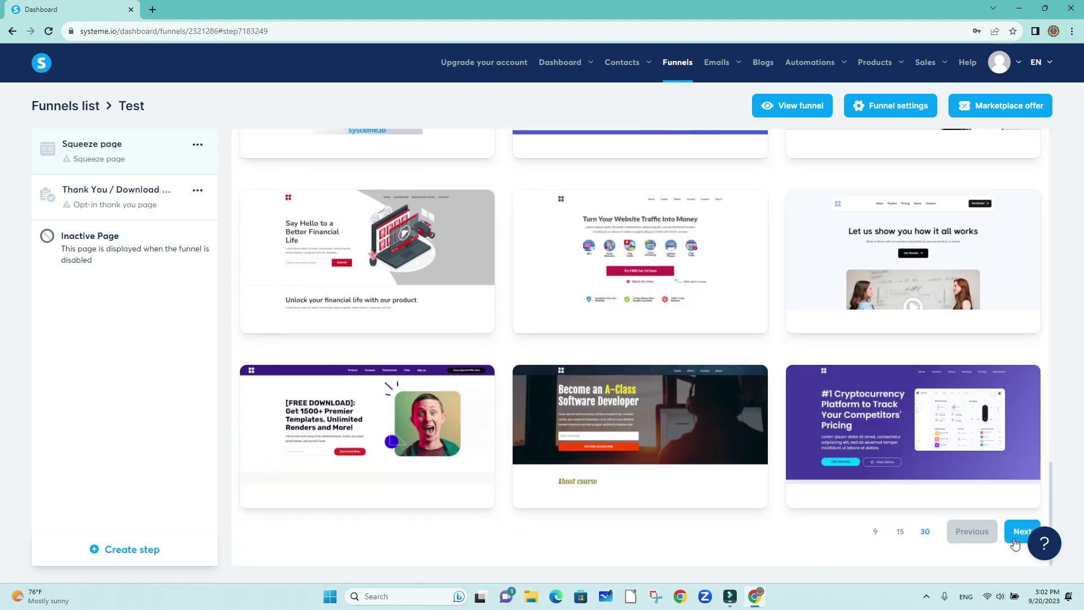
{"action": "left_click", "coordinate": [1021, 531]}
{"action": "left_click", "coordinate": [587, 436]}
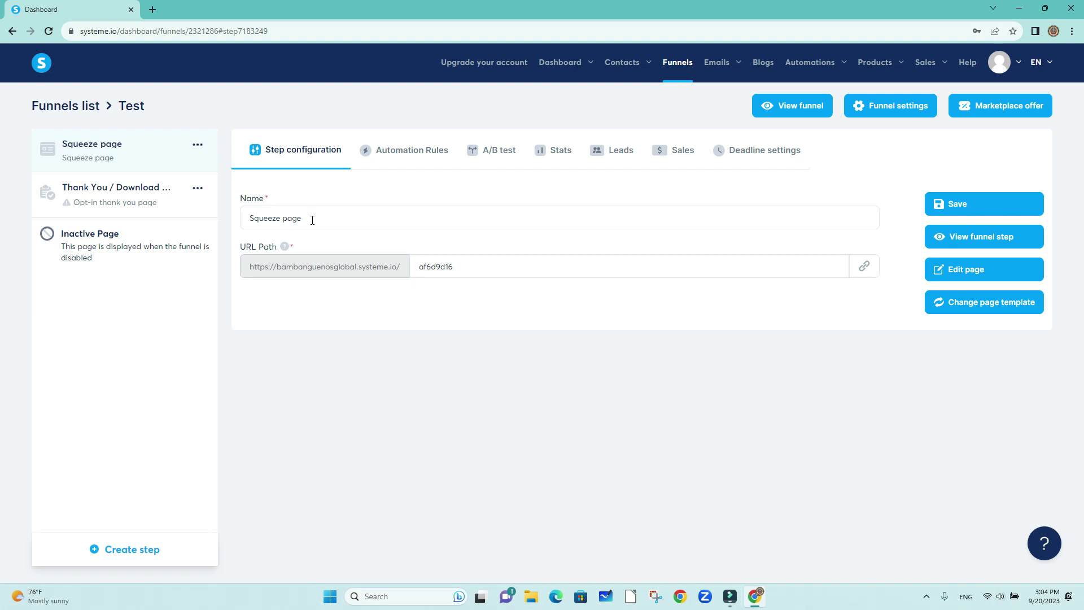
Enter Home as the squeeze page step's name and open its page for editing.
{"action": "left_click_drag", "start_coordinate": [312, 220], "coordinate": [197, 217]}
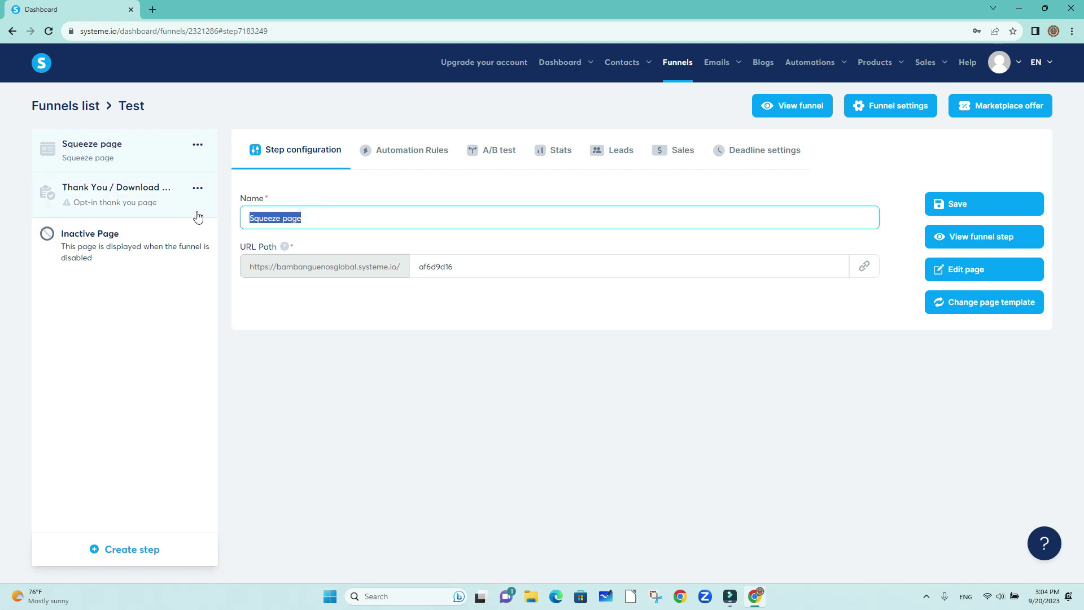
{"action": "type", "text": "Home"}
{"action": "left_click", "coordinate": [478, 308]}
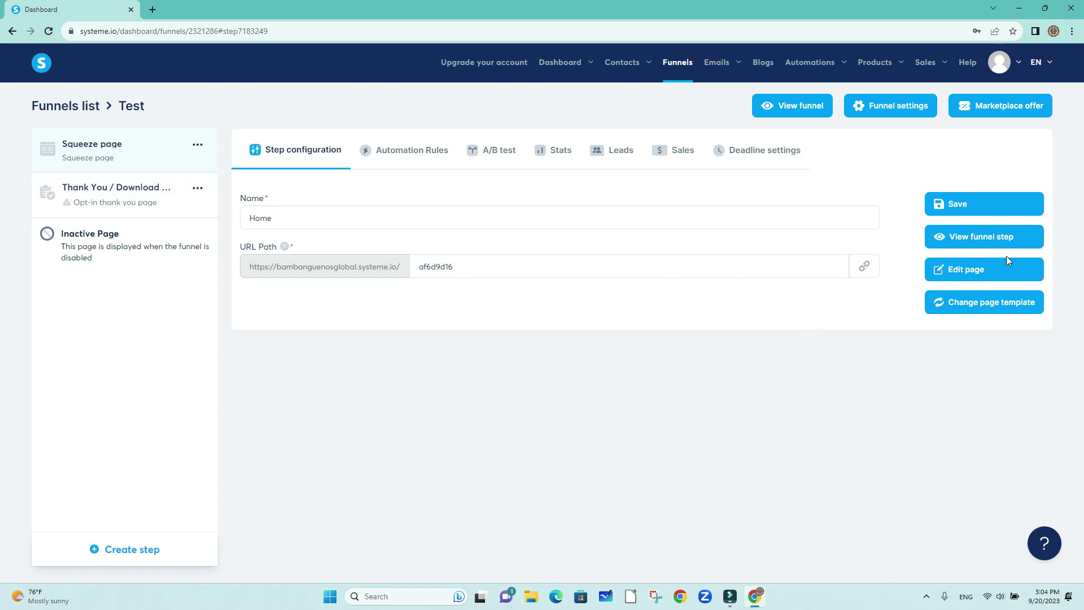
{"action": "left_click", "coordinate": [963, 273]}
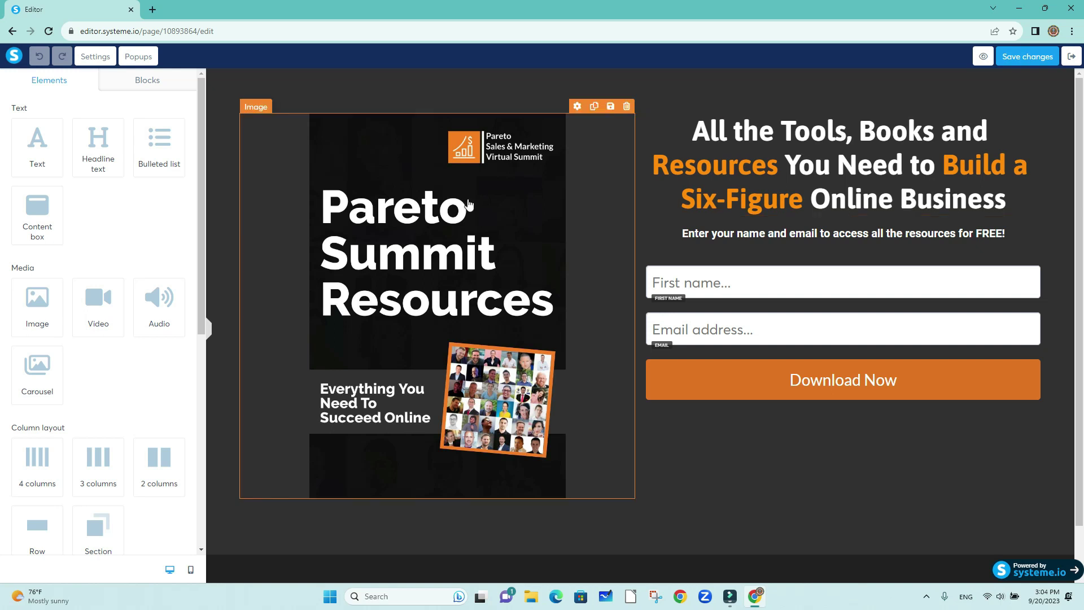
Check the available click actions for the Download Now button and leave its settings without changes.
{"action": "left_click", "coordinate": [846, 377]}
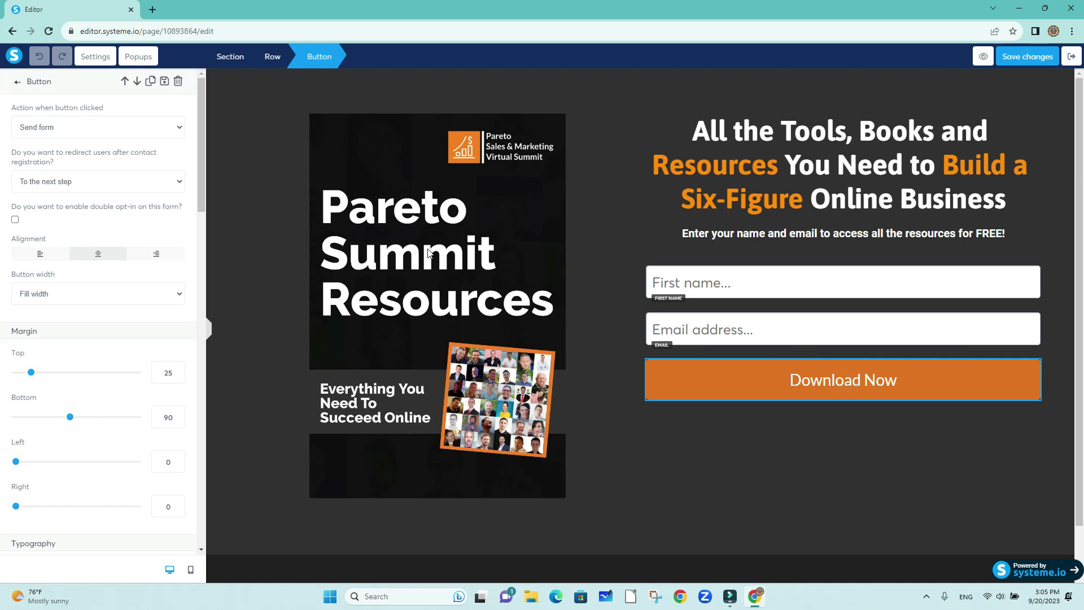
{"action": "left_click", "coordinate": [179, 129]}
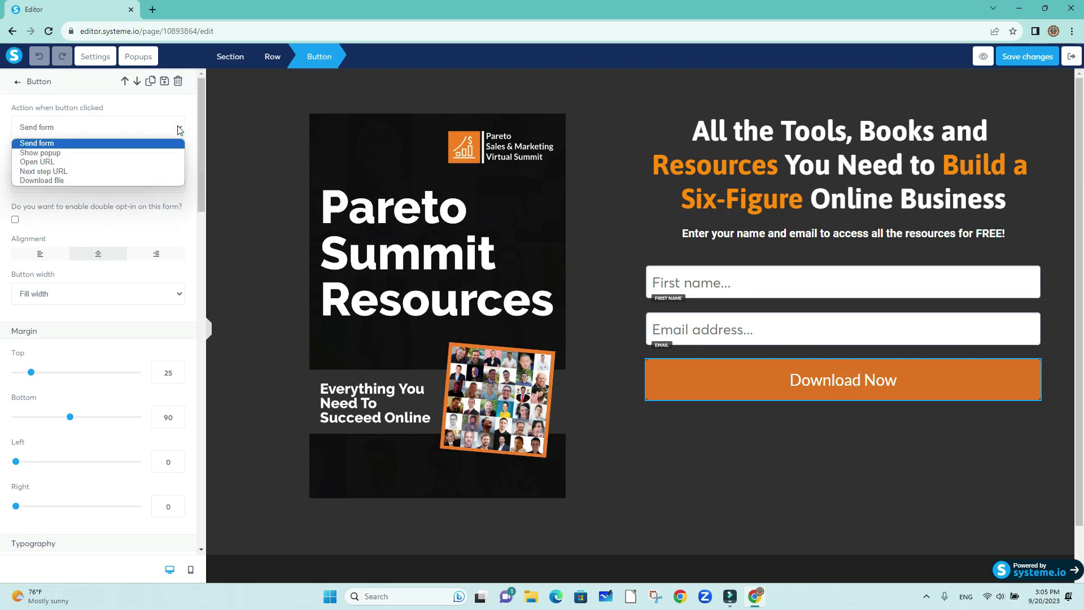
{"action": "left_click", "coordinate": [179, 129]}
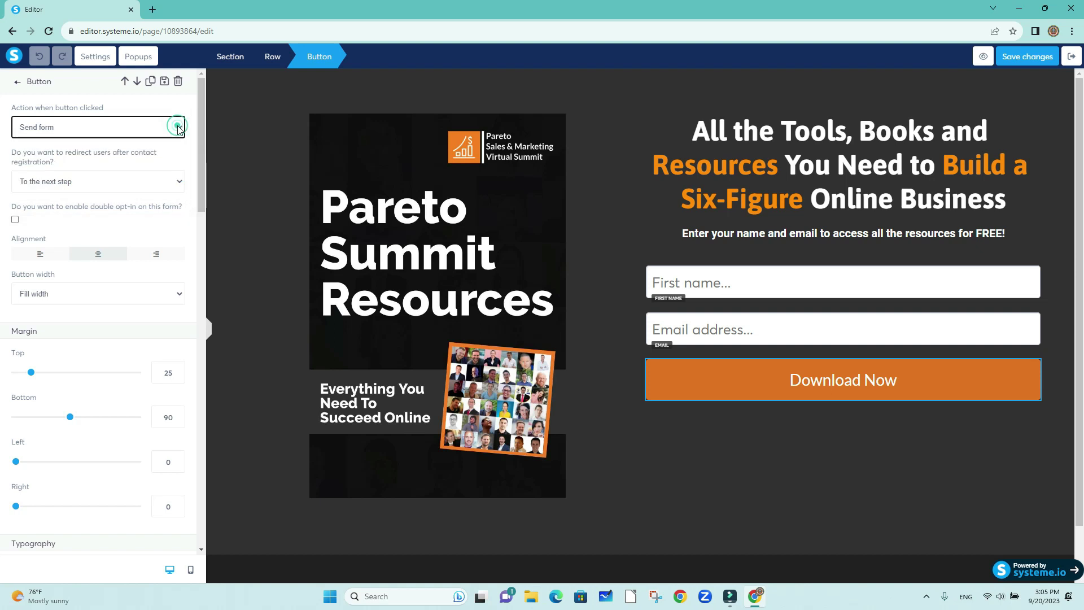
{"action": "left_click", "coordinate": [832, 489]}
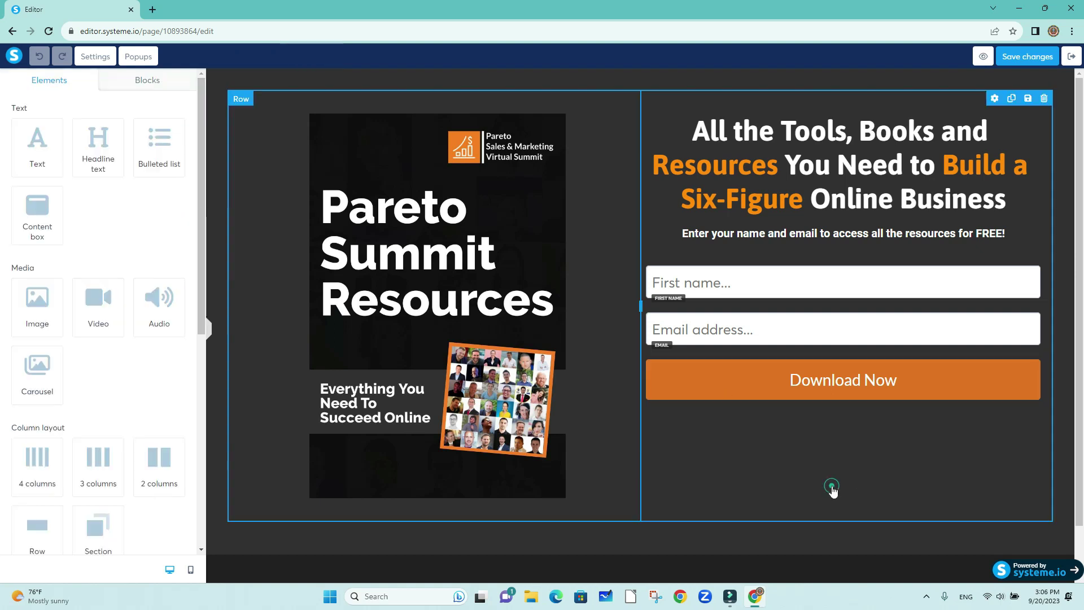
Change the text of the Download Now button to Join Now.
{"action": "left_click", "coordinate": [830, 382]}
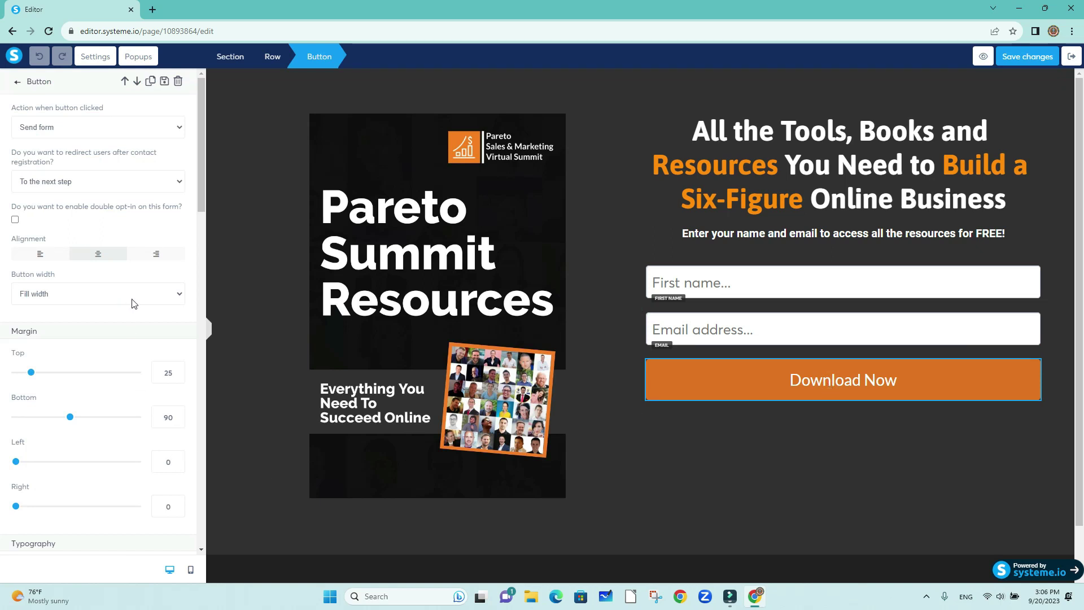
{"action": "scroll", "coordinate": [134, 304], "scroll_direction": "down", "scroll_amount": 5}
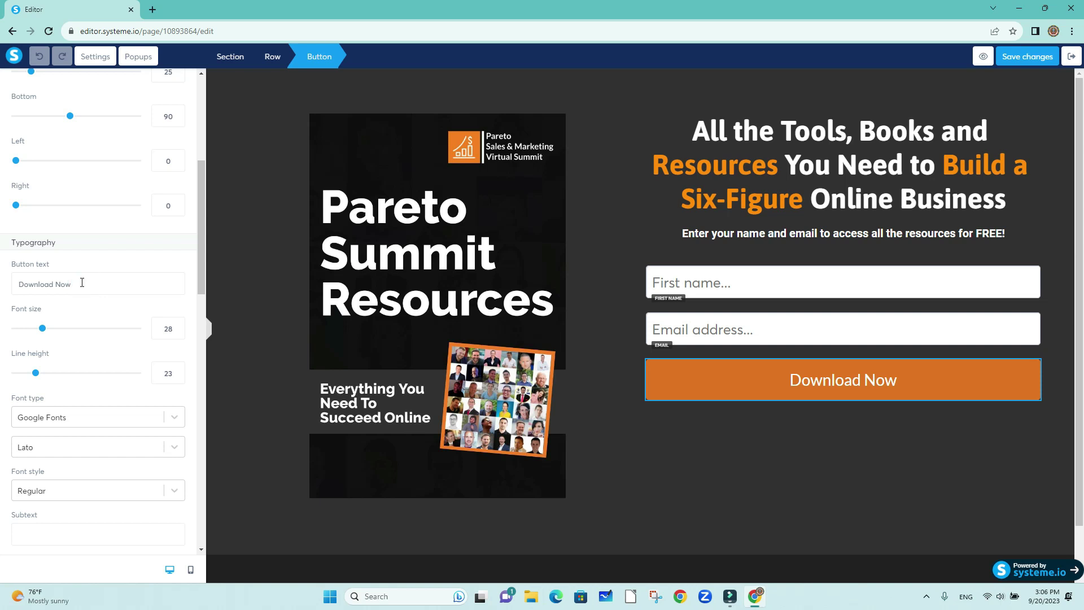
{"action": "key", "text": "BackSpace"}
{"action": "key", "text": "BackSpace"}
{"action": "key", "text": "BackSpace"}
{"action": "key", "text": "BackSpace"}
{"action": "key", "text": "BackSpace"}
{"action": "key", "text": "BackSpace"}
{"action": "key", "text": "BackSpace"}
{"action": "key", "text": "BackSpace"}
{"action": "key", "text": "BackSpace"}
{"action": "key", "text": "BackSpace"}
{"action": "key", "text": "BackSpace"}
{"action": "key", "text": "BackSpace"}
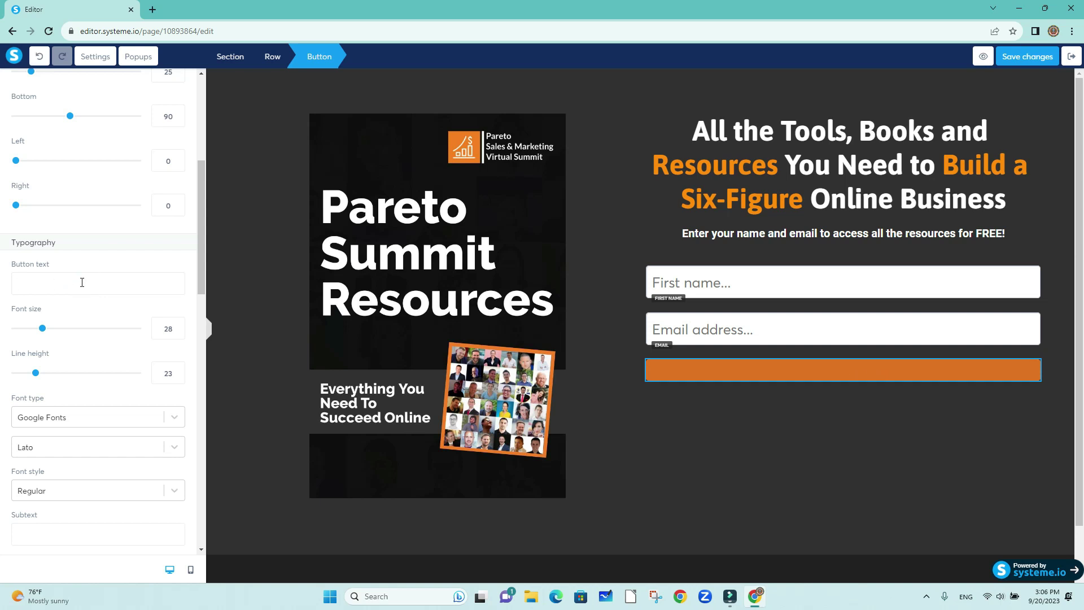
{"action": "type", "text": "Joi"}
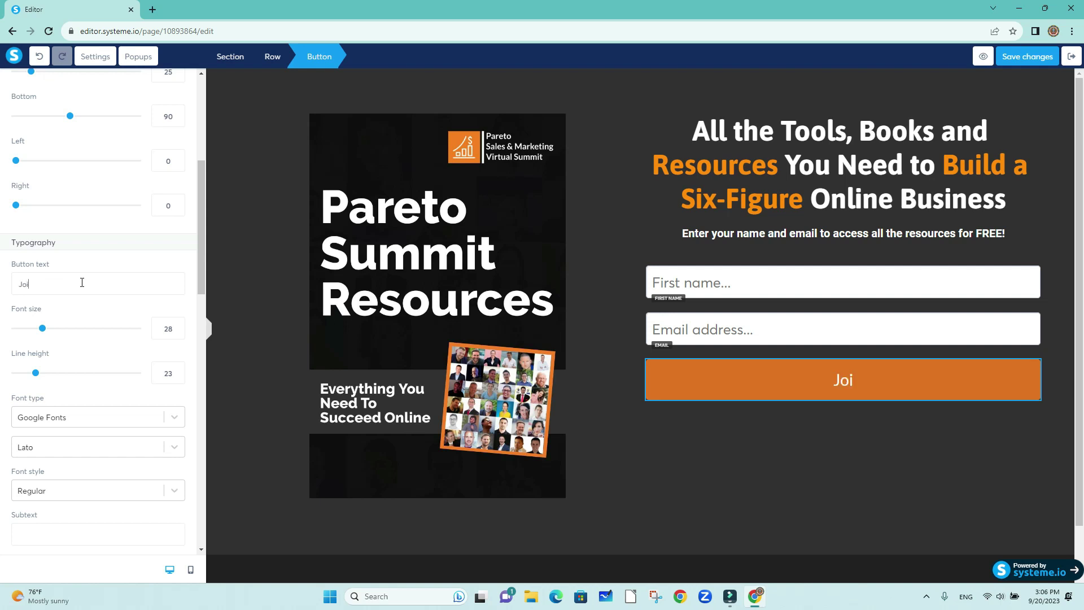
{"action": "type", "text": "n Now"}
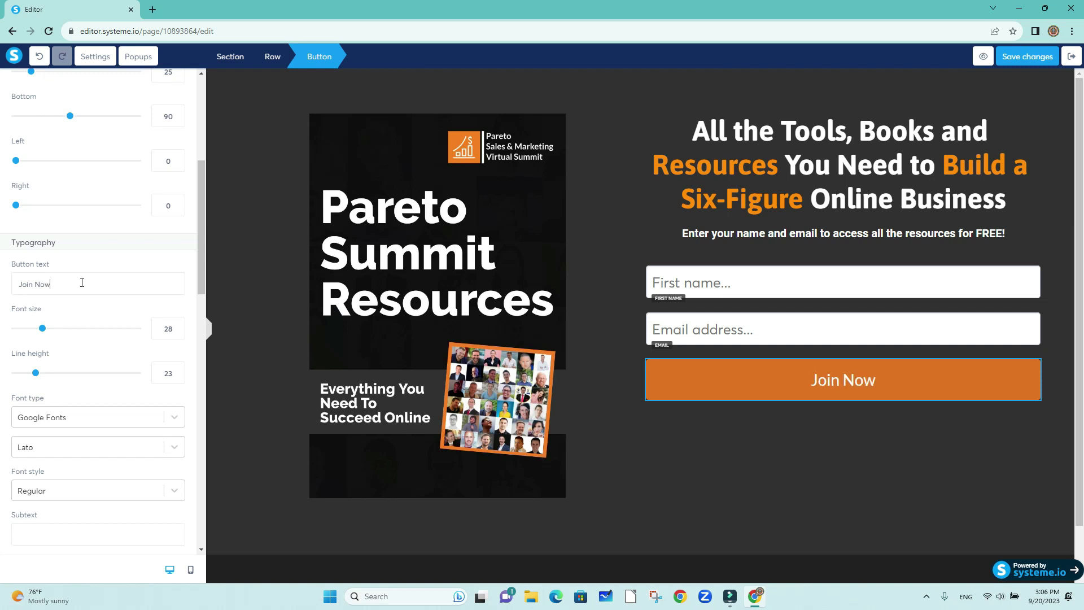
{"action": "left_click", "coordinate": [663, 446]}
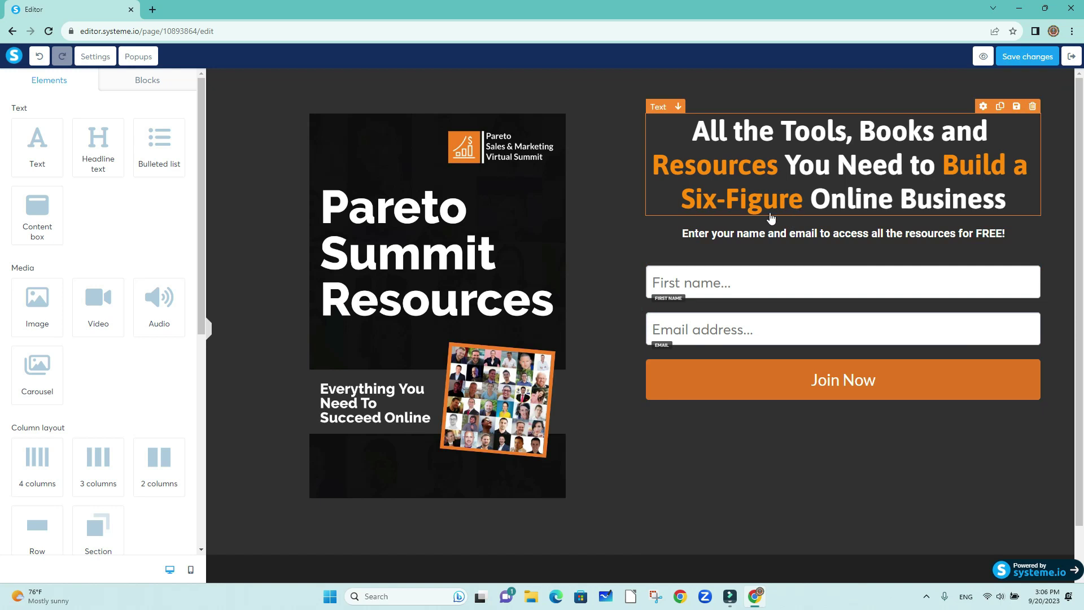
Replace the Pareto Summit Resources image with maccomputer.png, uploaded from the Photo folder.
{"action": "left_click", "coordinate": [536, 229]}
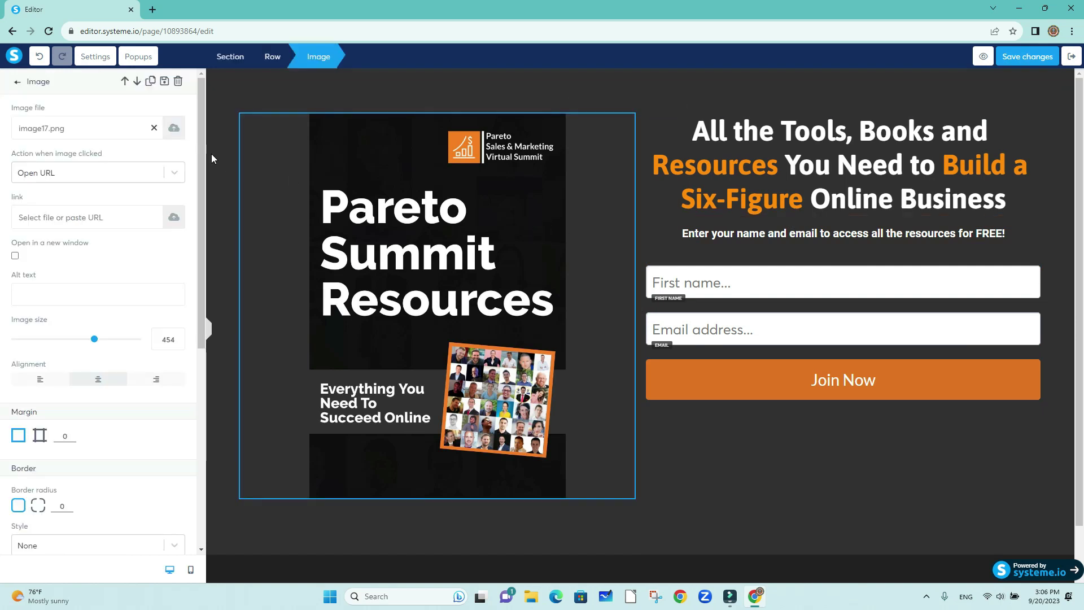
{"action": "left_click", "coordinate": [174, 129]}
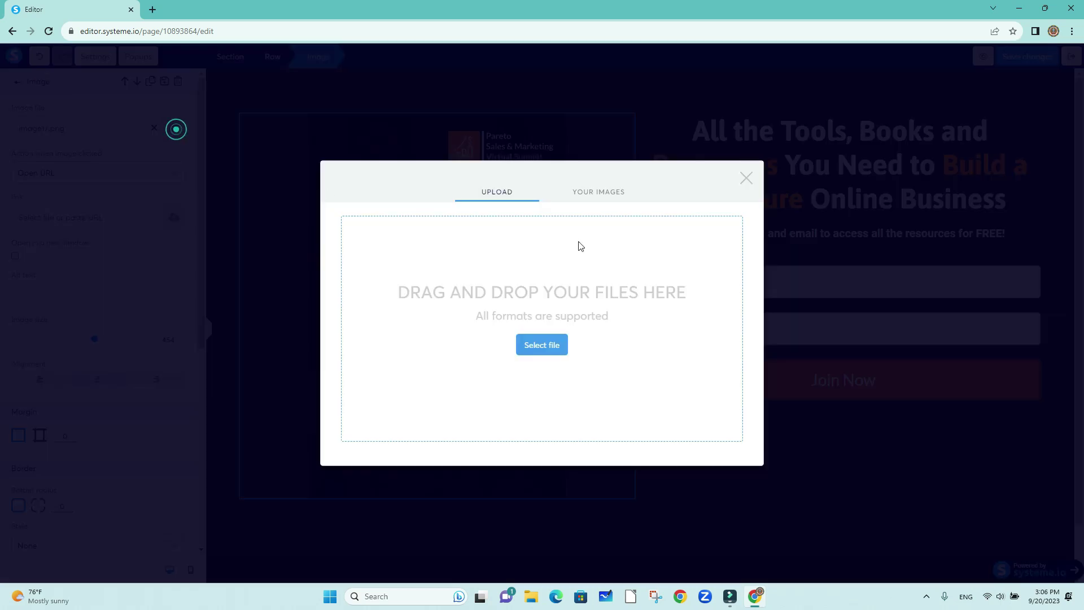
{"action": "left_click", "coordinate": [591, 192]}
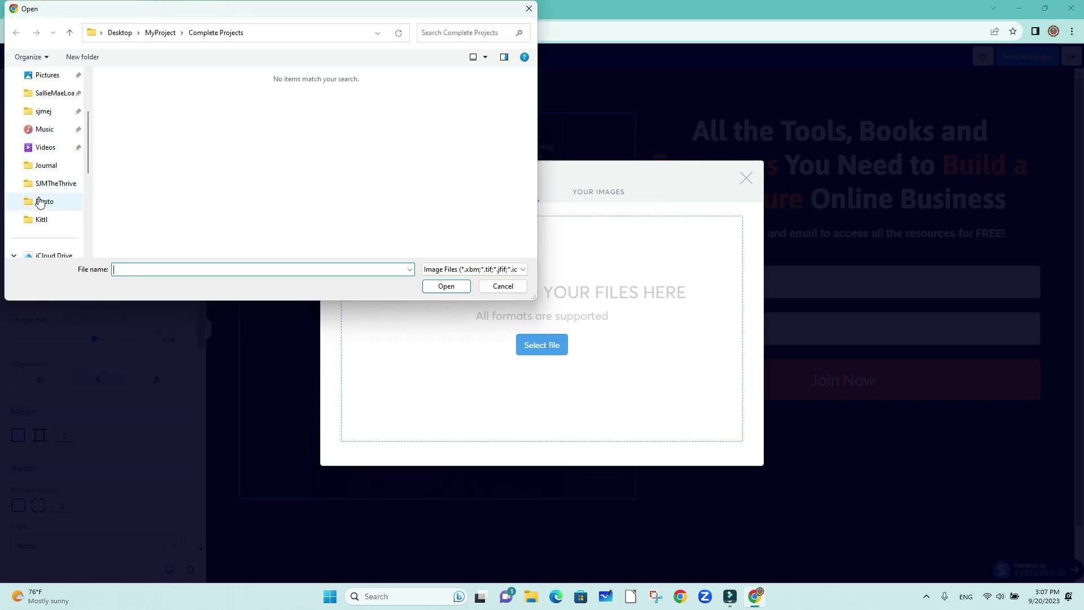
{"action": "left_click", "coordinate": [44, 203]}
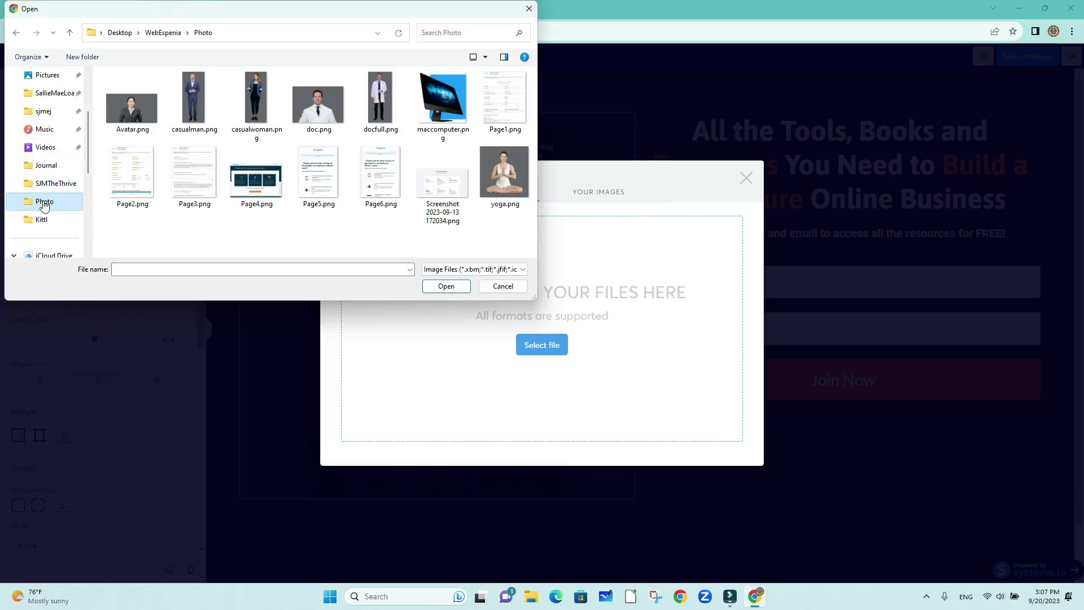
{"action": "double_click", "coordinate": [443, 100]}
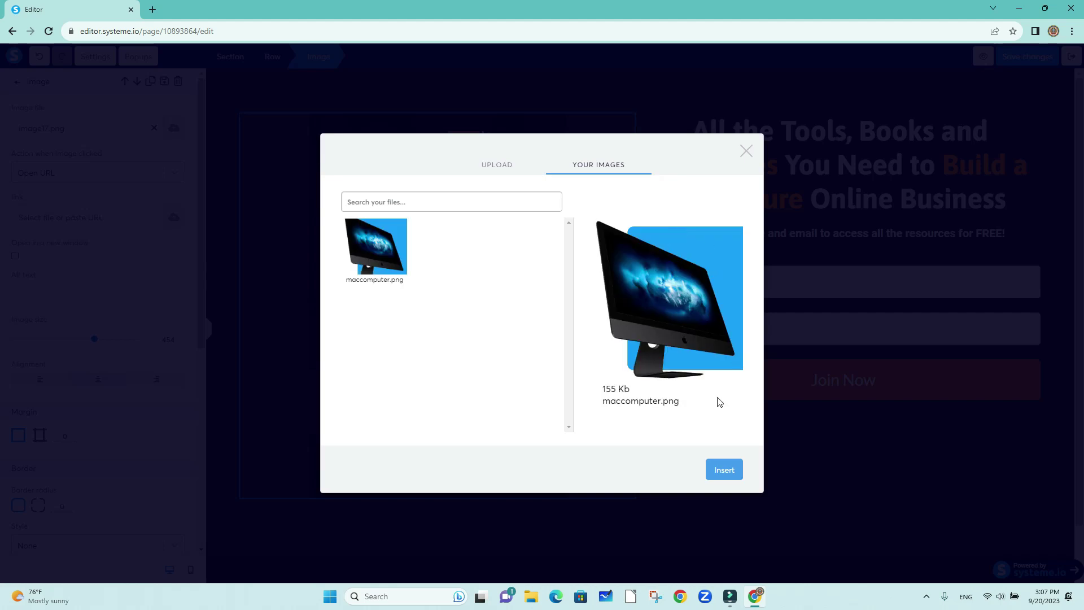
{"action": "left_click", "coordinate": [724, 474]}
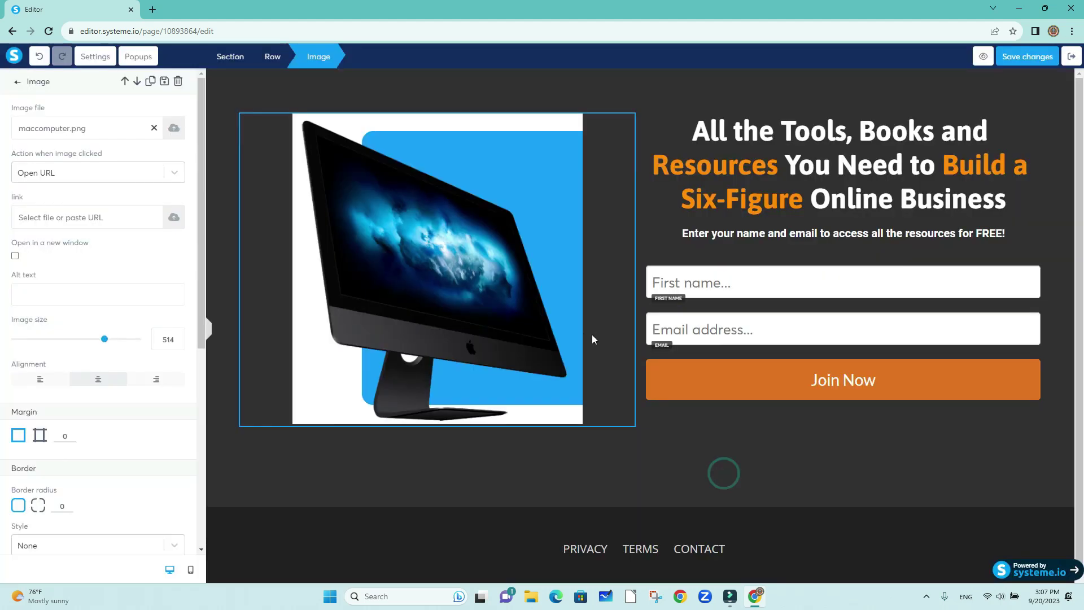
{"action": "left_click", "coordinate": [779, 439]}
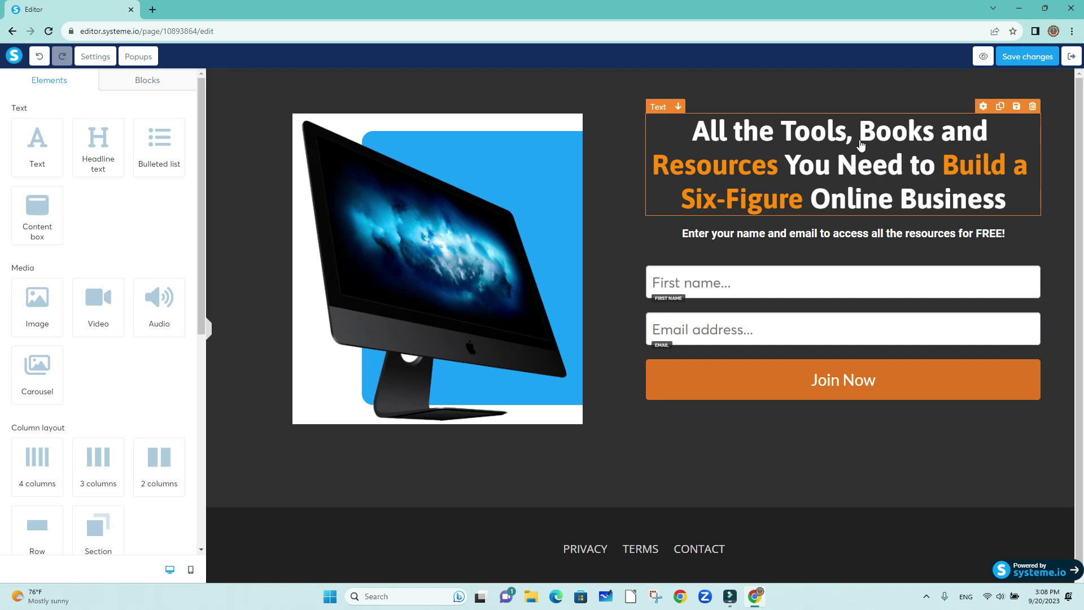
Recolor the word Resources in the headline to white (FFFFFF).
{"action": "left_click", "coordinate": [754, 173]}
{"action": "left_click", "coordinate": [774, 167]}
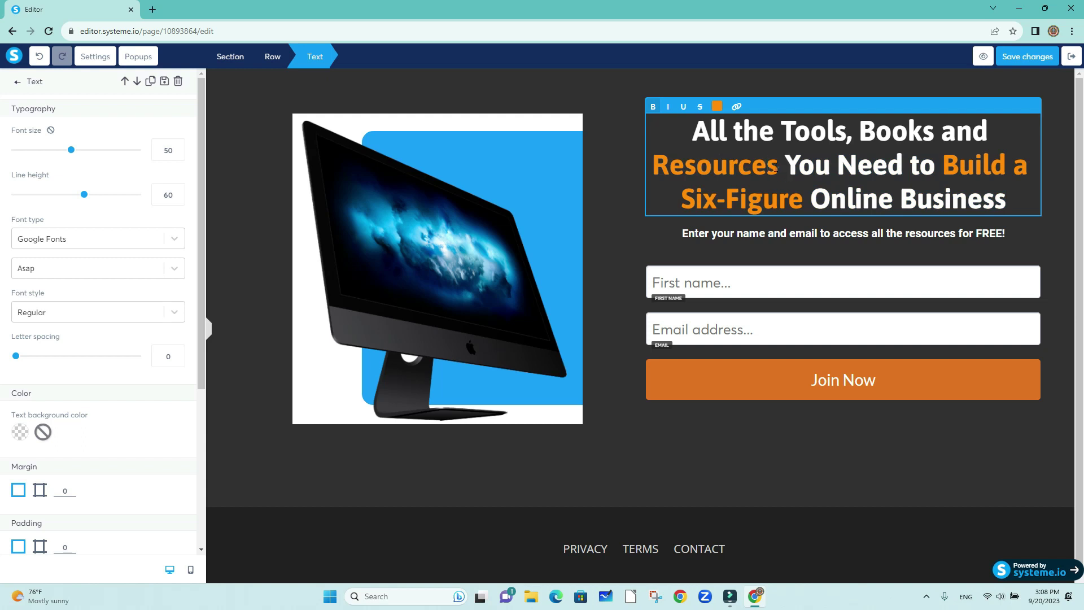
{"action": "left_click_drag", "start_coordinate": [774, 168], "coordinate": [654, 165]}
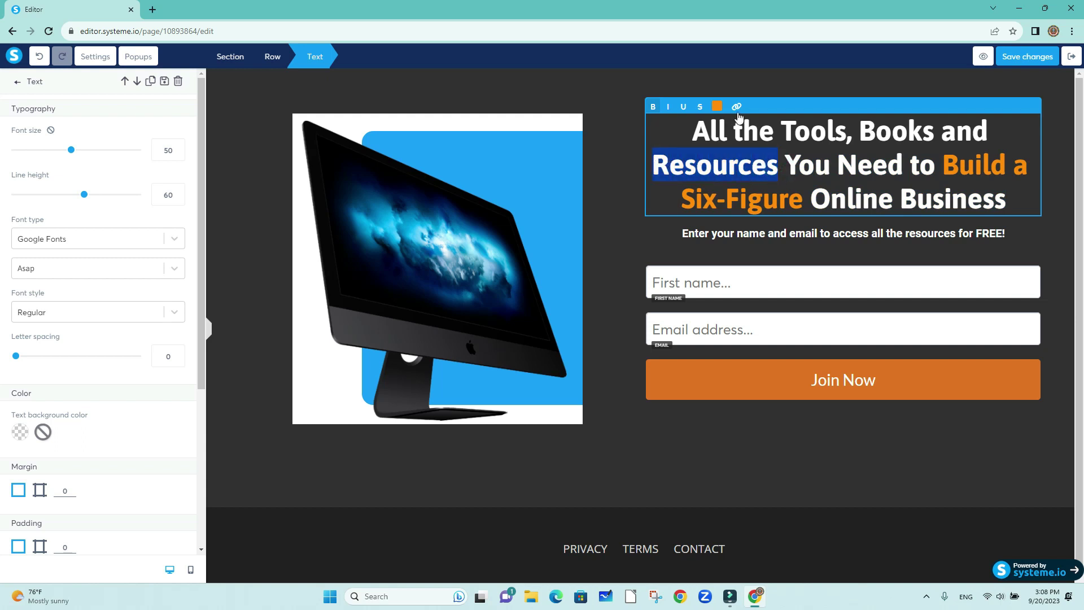
{"action": "left_click", "coordinate": [718, 107]}
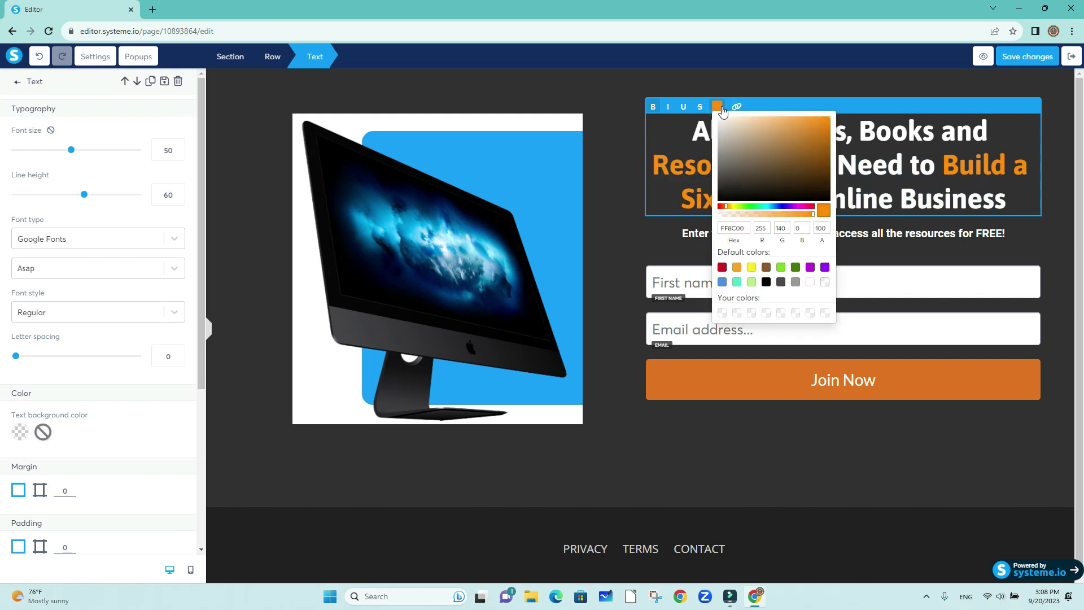
{"action": "left_click", "coordinate": [809, 281]}
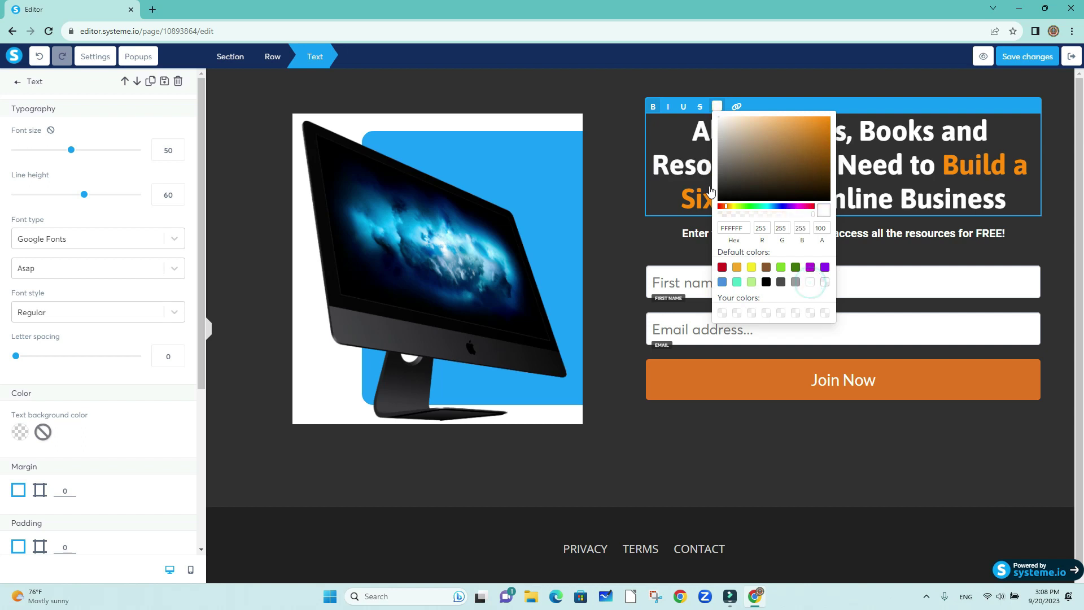
{"action": "left_click", "coordinate": [958, 183]}
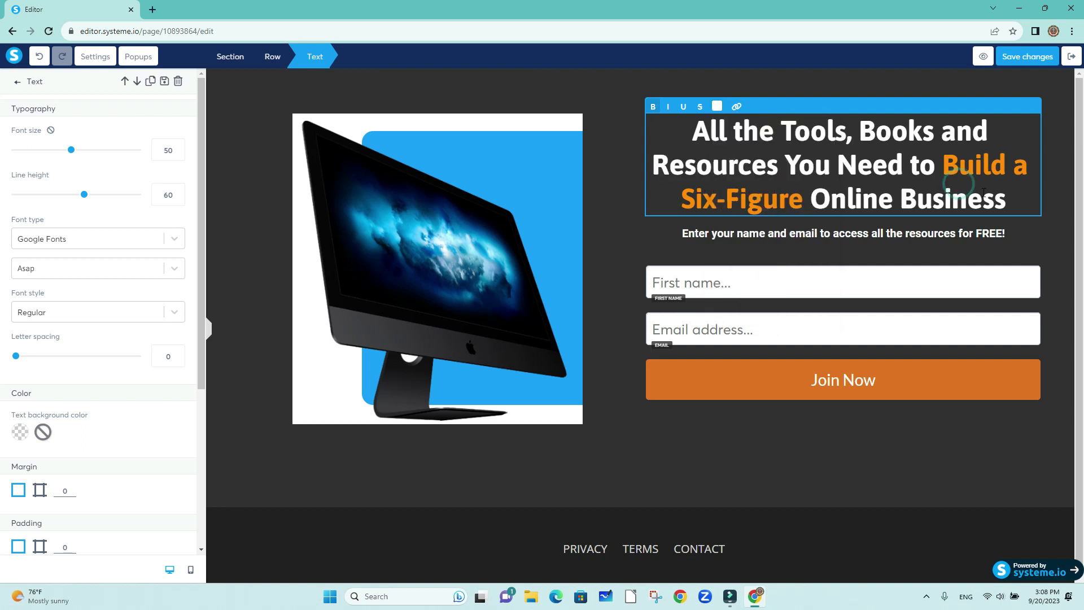
Recolor the word Business in the headline to the default orange (F5A623).
{"action": "left_click_drag", "start_coordinate": [1008, 199], "coordinate": [905, 199]}
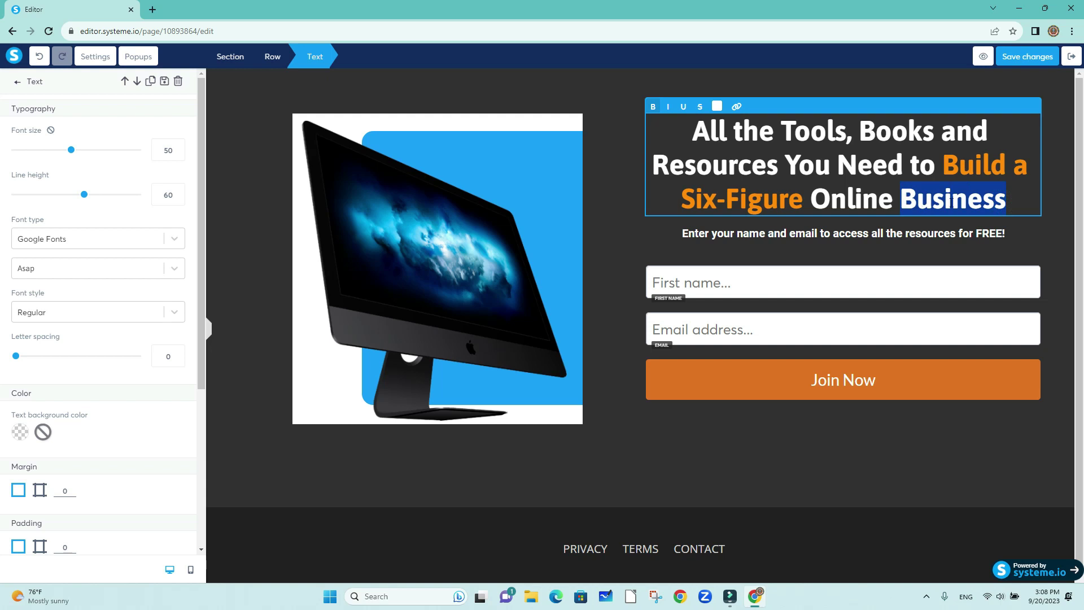
{"action": "left_click", "coordinate": [717, 106]}
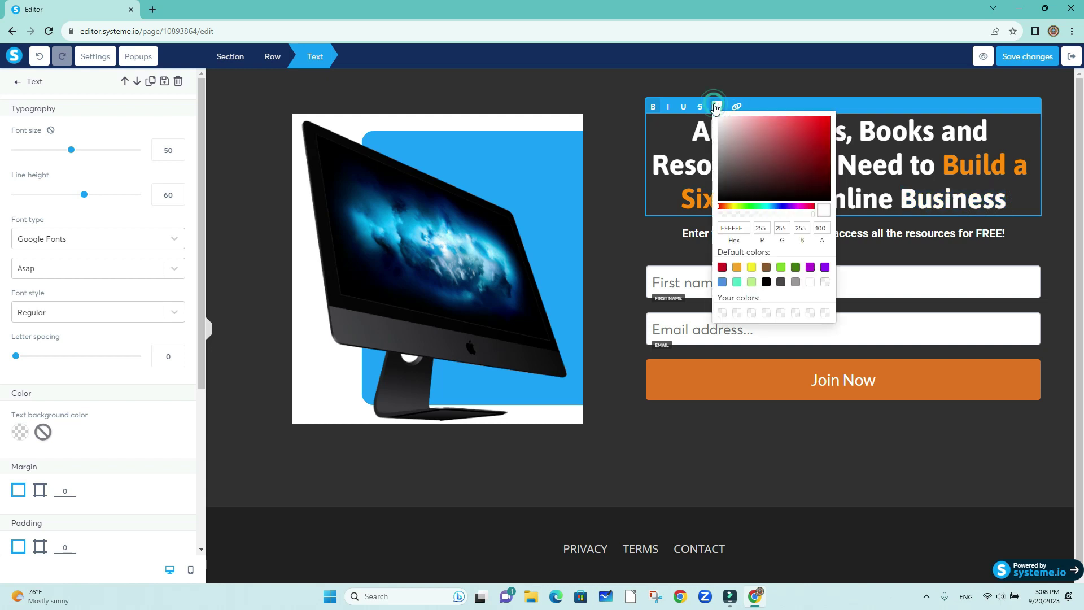
{"action": "left_click", "coordinate": [736, 267]}
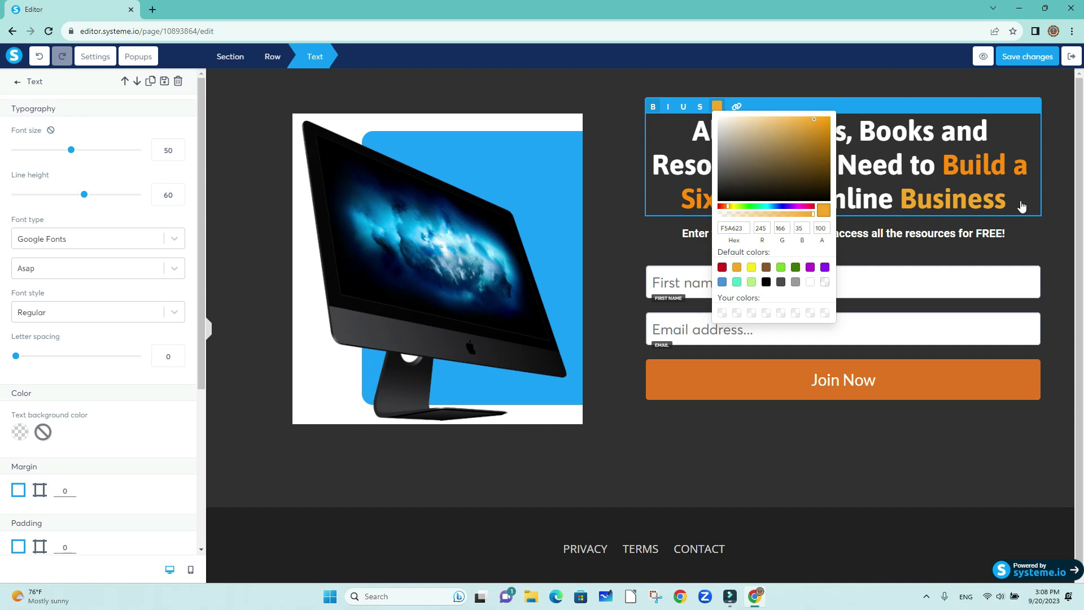
{"action": "left_click", "coordinate": [1010, 173]}
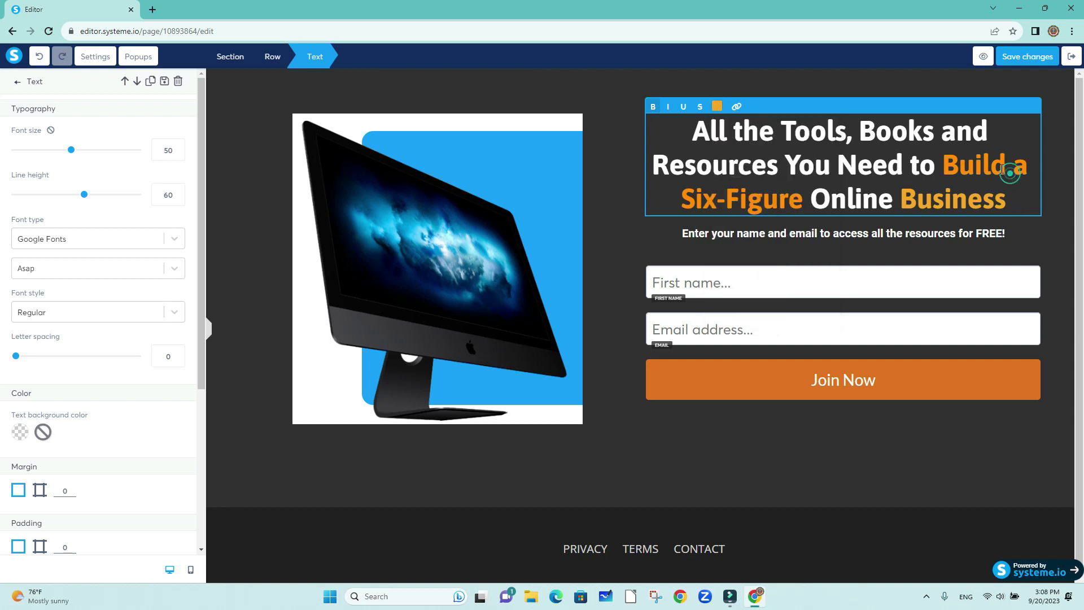
Copy the hex color code of the words Build a in the headline.
{"action": "left_click_drag", "start_coordinate": [1028, 165], "coordinate": [942, 168]}
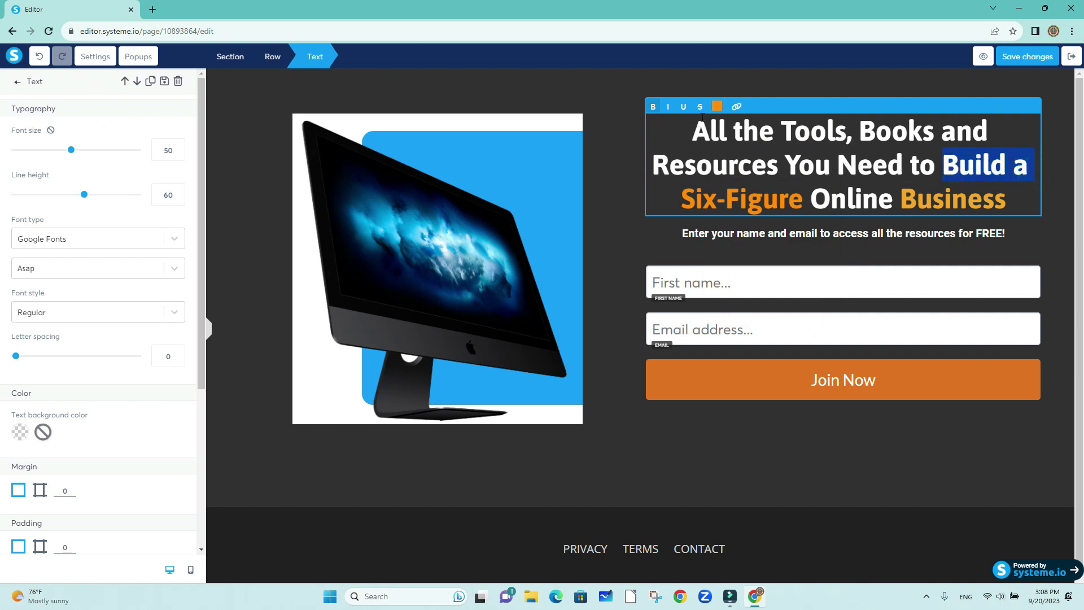
{"action": "left_click", "coordinate": [717, 106]}
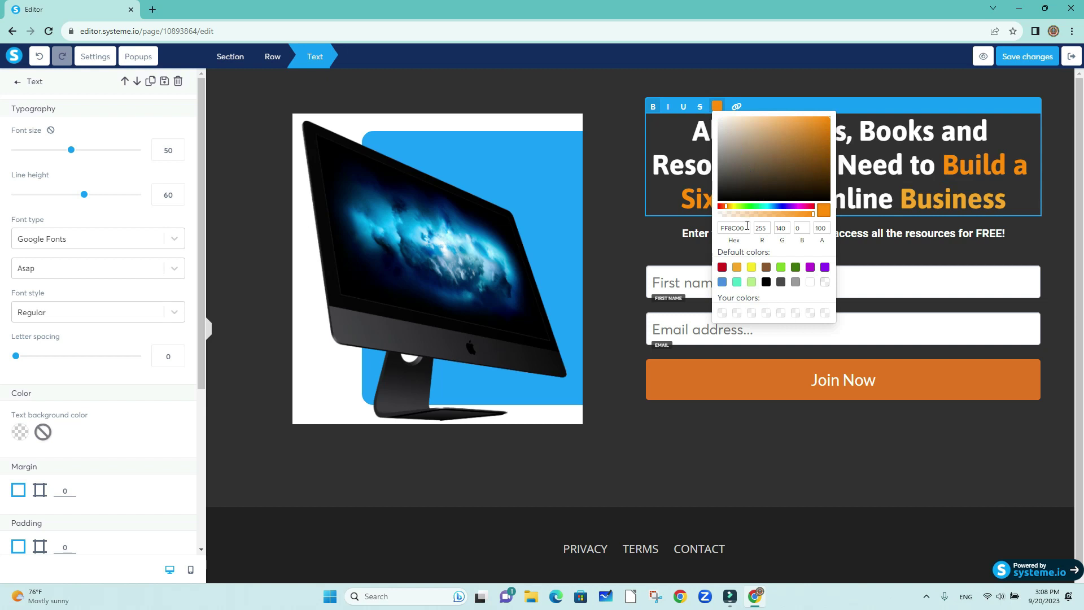
{"action": "double_click", "coordinate": [746, 225]}
{"action": "right_click", "coordinate": [733, 229]}
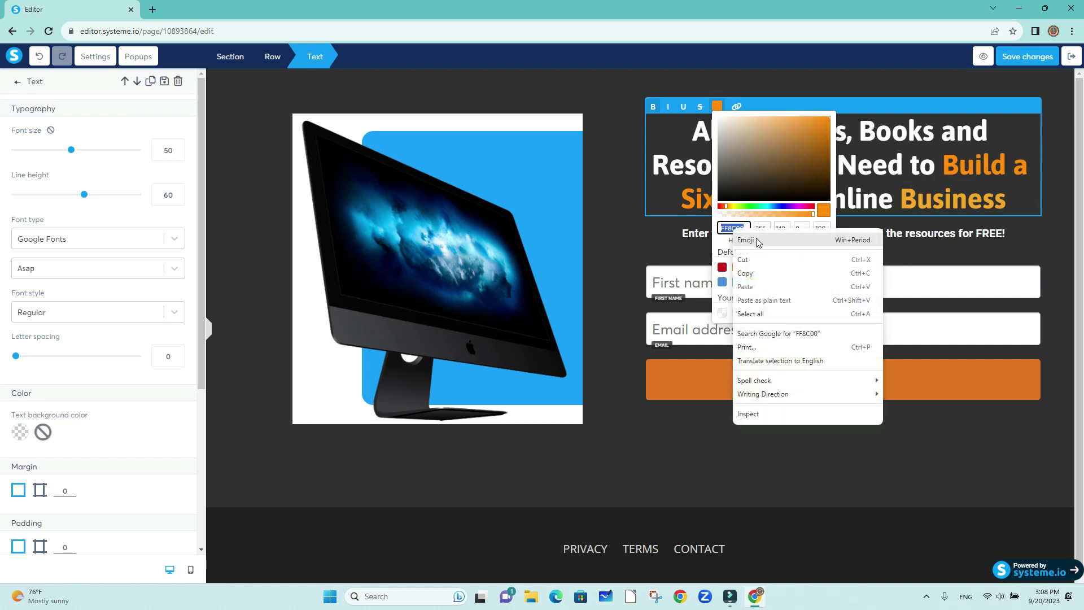
{"action": "left_click", "coordinate": [745, 273]}
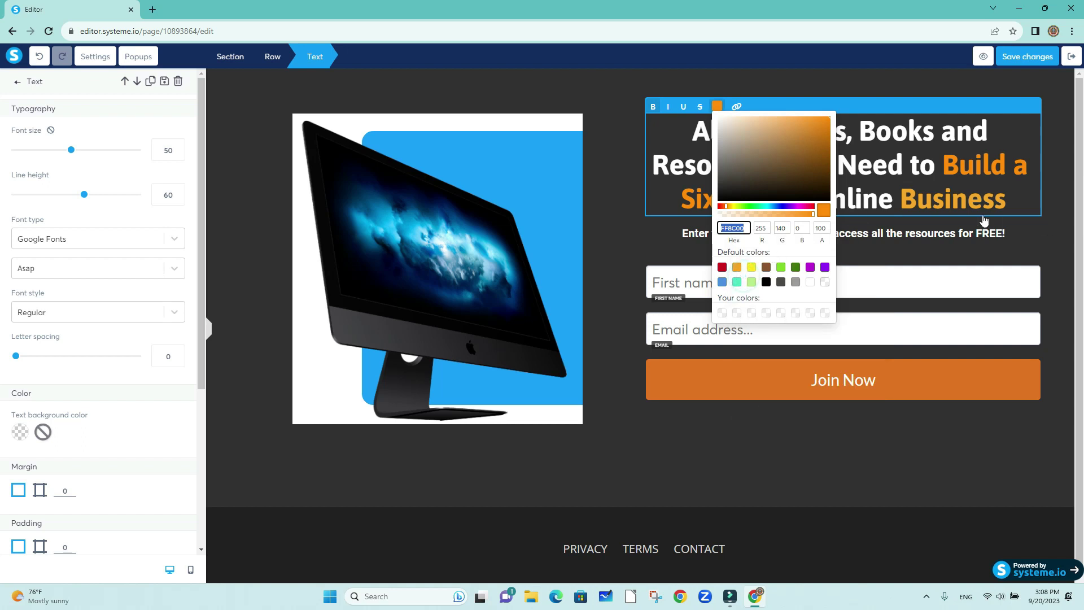
Recolor the word Business in the headline with the copied hex color FF8C00.
{"action": "left_click", "coordinate": [977, 201]}
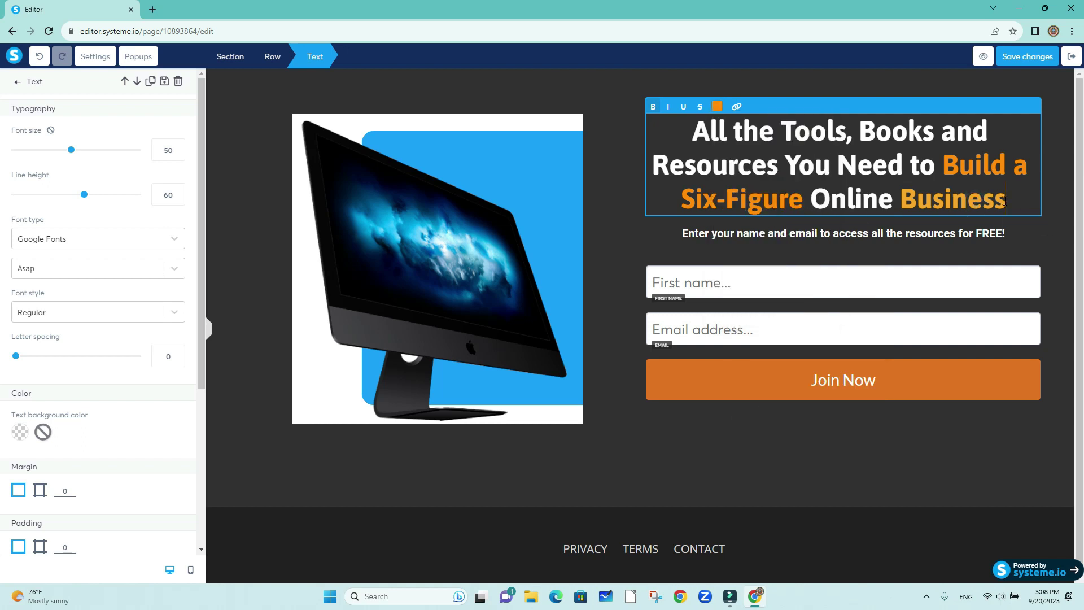
{"action": "left_click_drag", "start_coordinate": [1006, 201], "coordinate": [905, 204]}
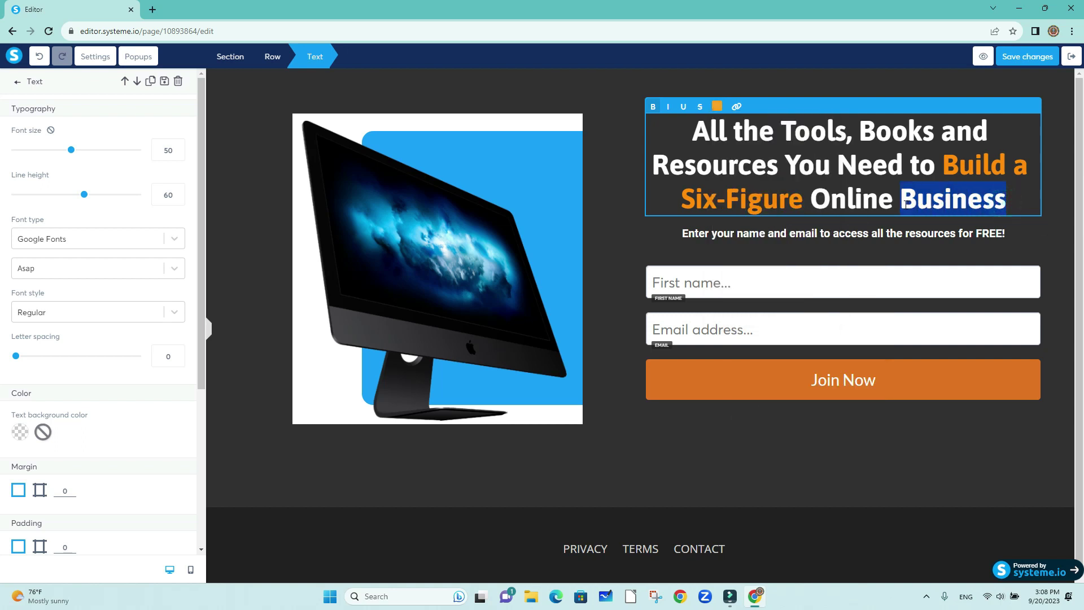
{"action": "left_click", "coordinate": [716, 106]}
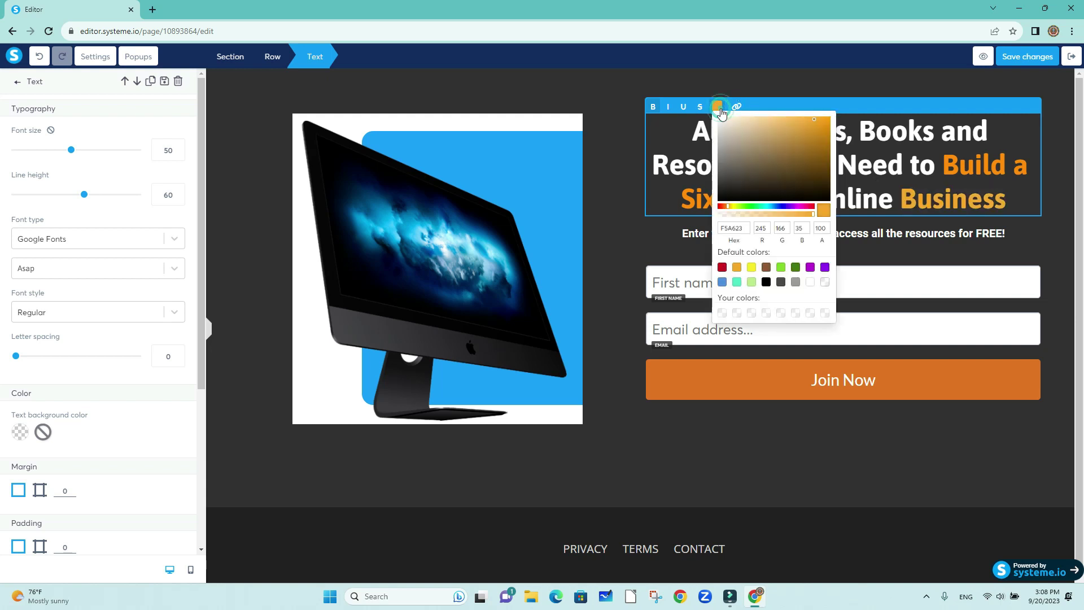
{"action": "left_click", "coordinate": [746, 228]}
{"action": "double_click", "coordinate": [734, 229]}
{"action": "right_click", "coordinate": [734, 228]}
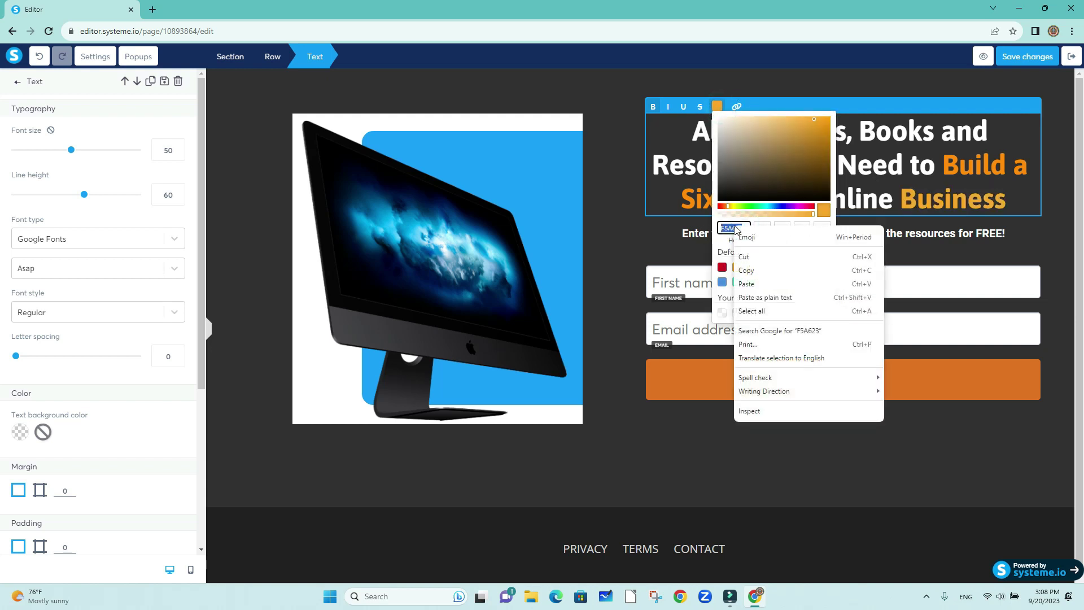
{"action": "left_click", "coordinate": [754, 282]}
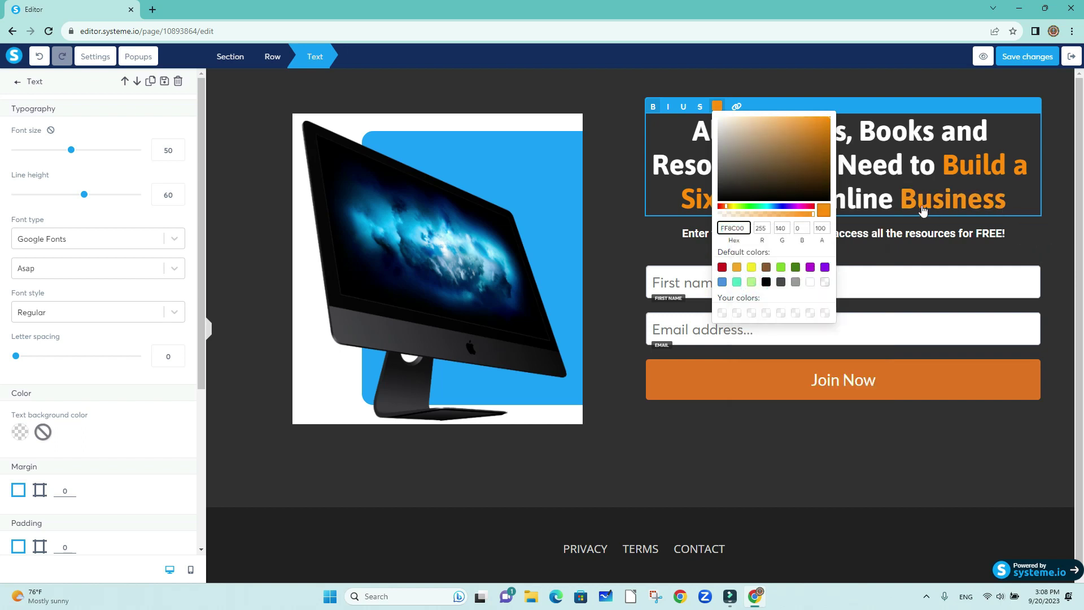
{"action": "left_click", "coordinate": [1027, 235]}
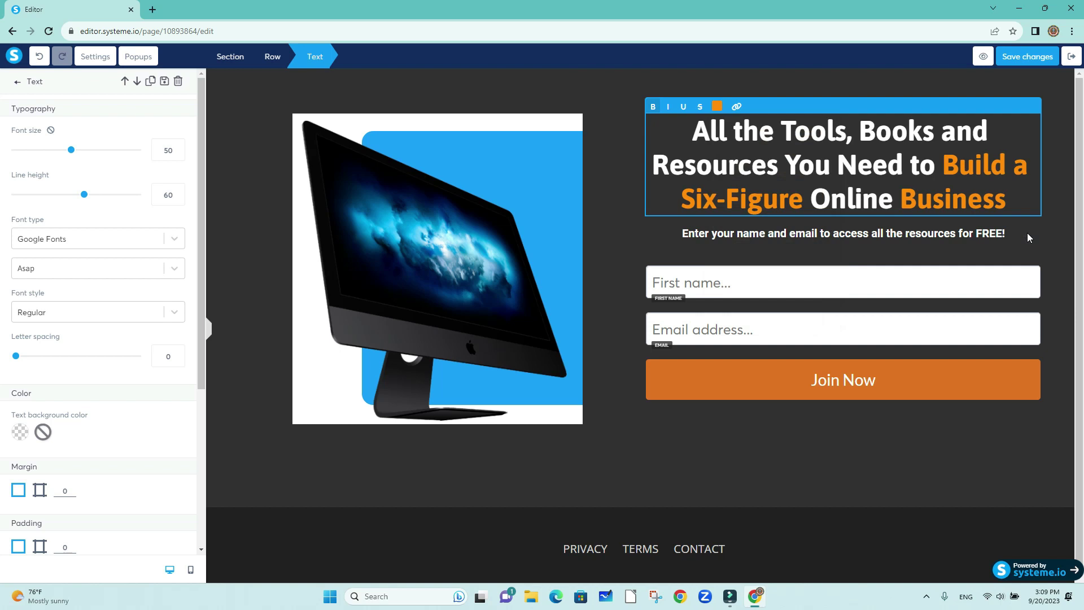
{"action": "left_click", "coordinate": [1027, 234]}
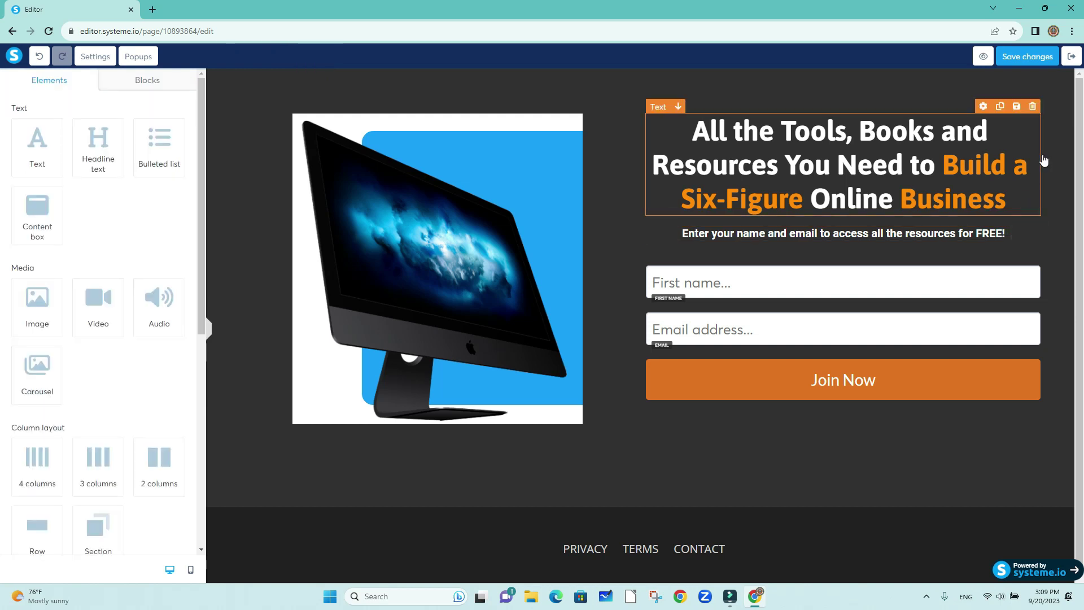
Try yellow, orange, green and brown backgrounds on the main section, and settle on the default gray (9B9B9B).
{"action": "left_click", "coordinate": [1054, 116]}
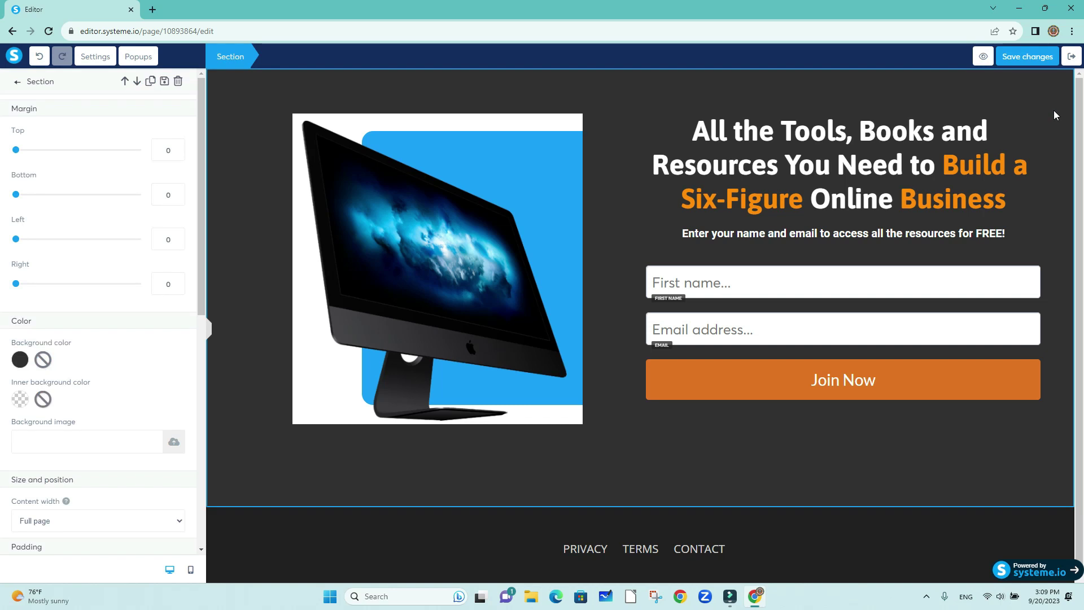
{"action": "left_click", "coordinate": [21, 360]}
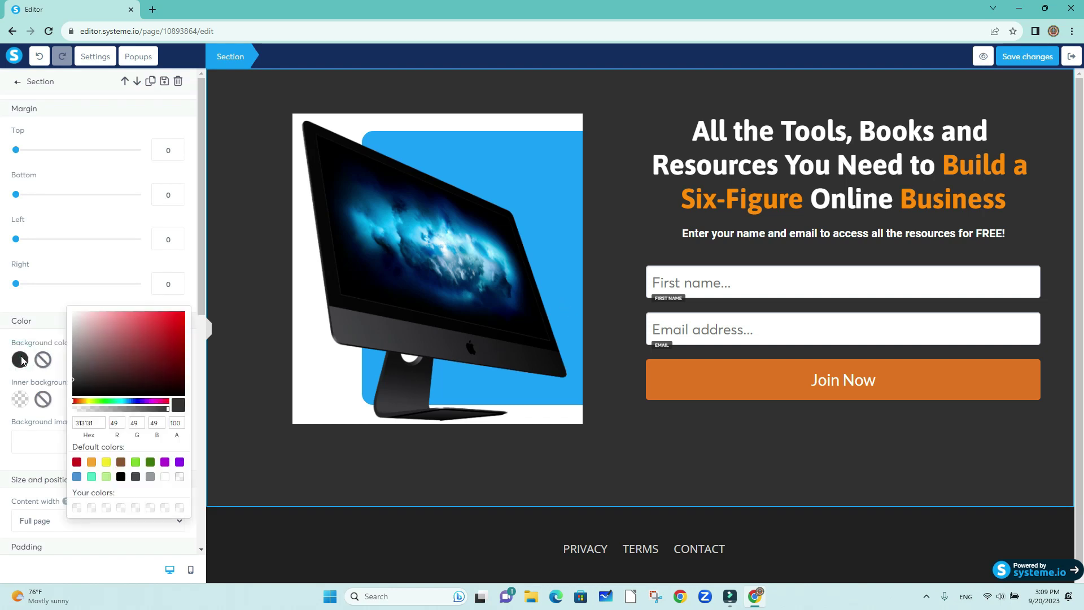
{"action": "left_click", "coordinate": [106, 462]}
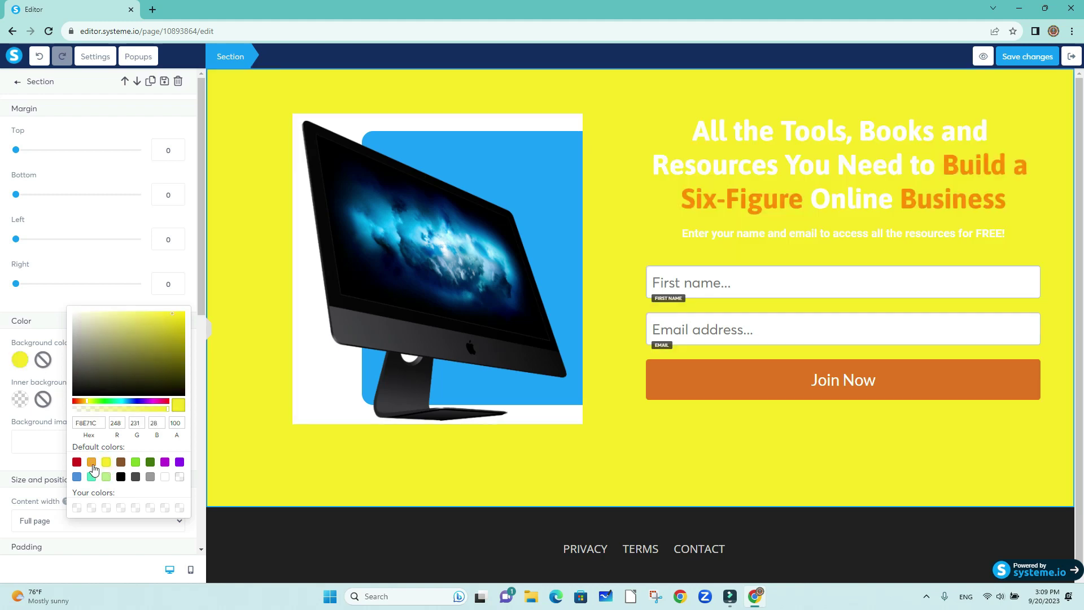
{"action": "left_click", "coordinate": [91, 465]}
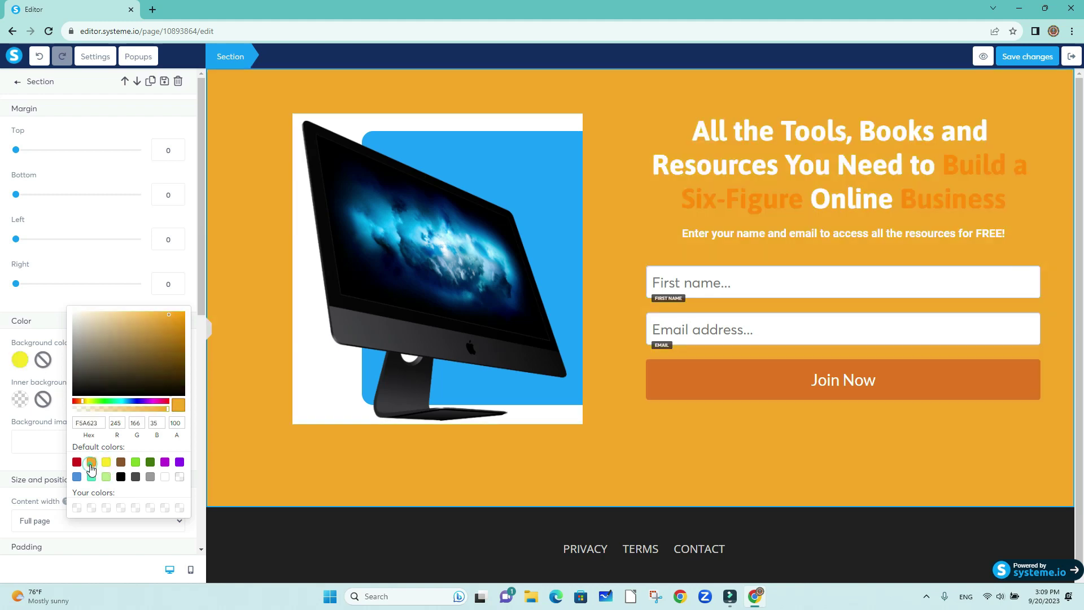
{"action": "left_click", "coordinate": [136, 464]}
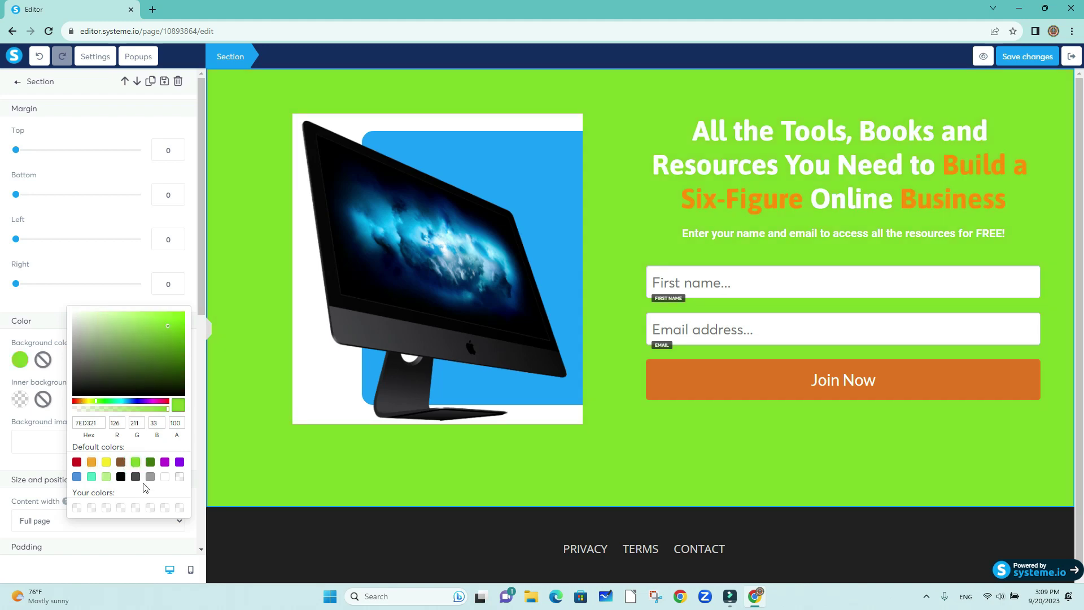
{"action": "left_click", "coordinate": [120, 462]}
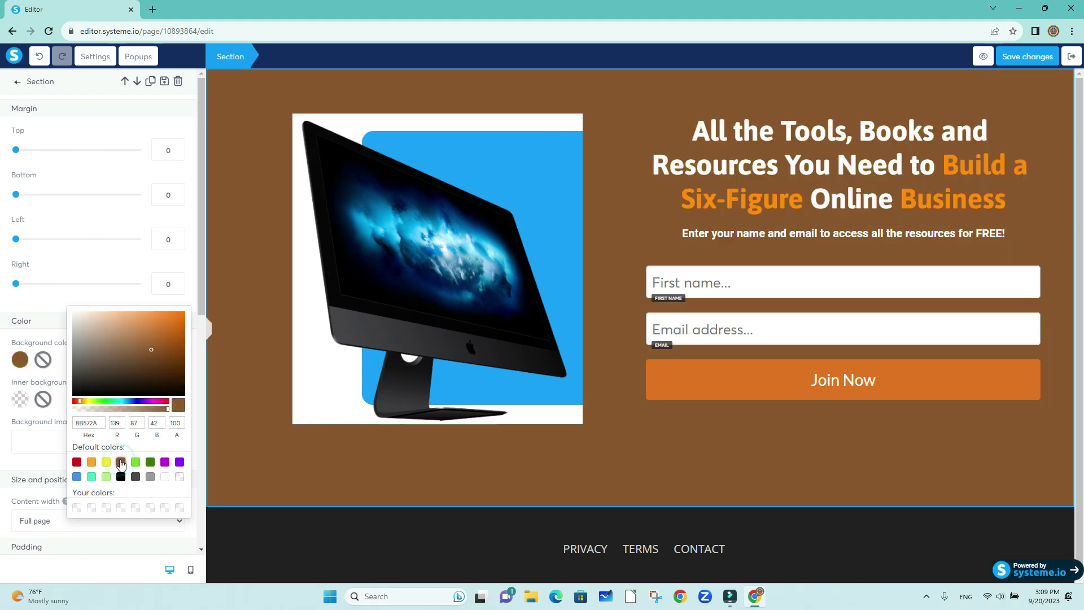
{"action": "left_click", "coordinate": [150, 477]}
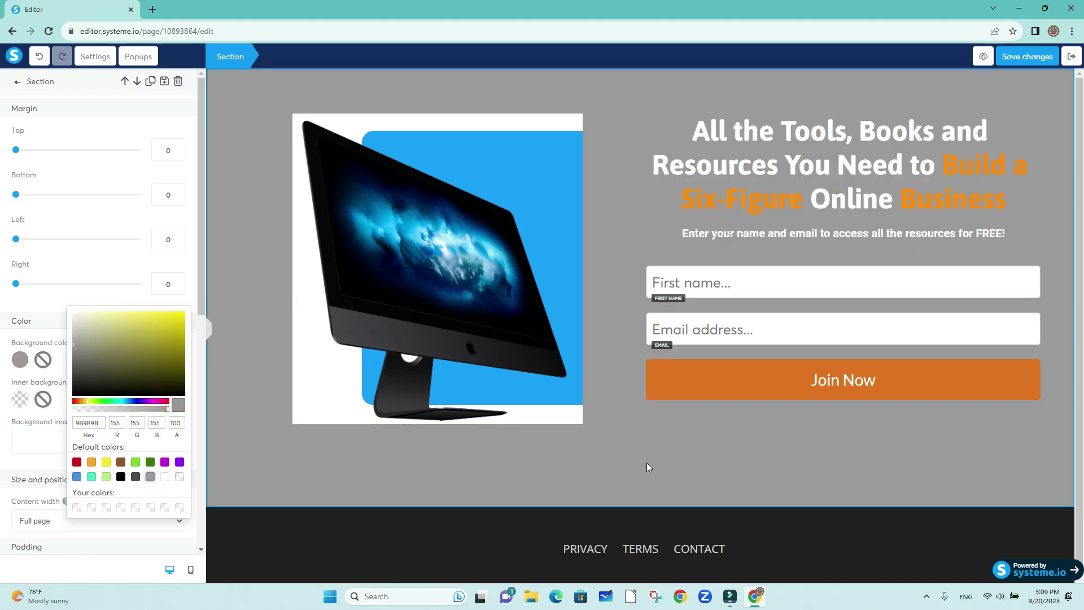
{"action": "left_click", "coordinate": [253, 447]}
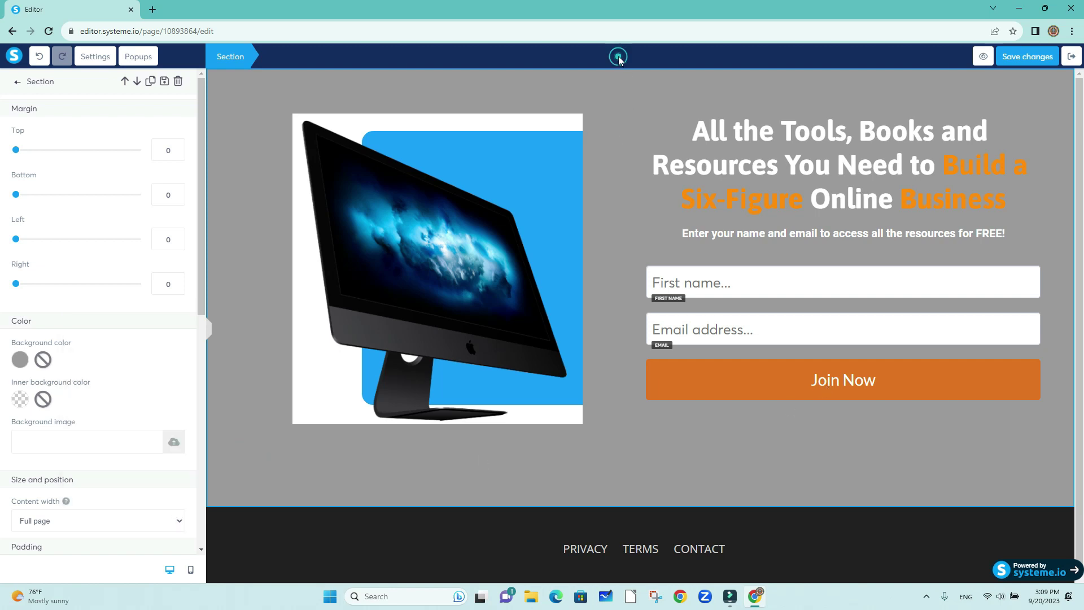
{"action": "key", "text": "Escape"}
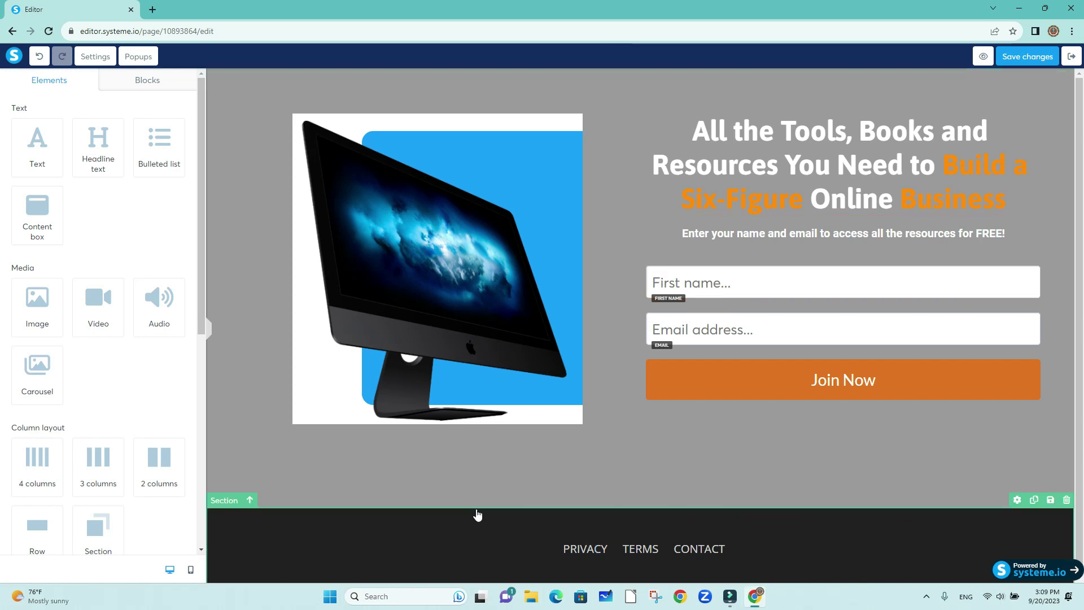
Try several red and pink background shades on the footer section, and settle on black (000000).
{"action": "left_click", "coordinate": [440, 533]}
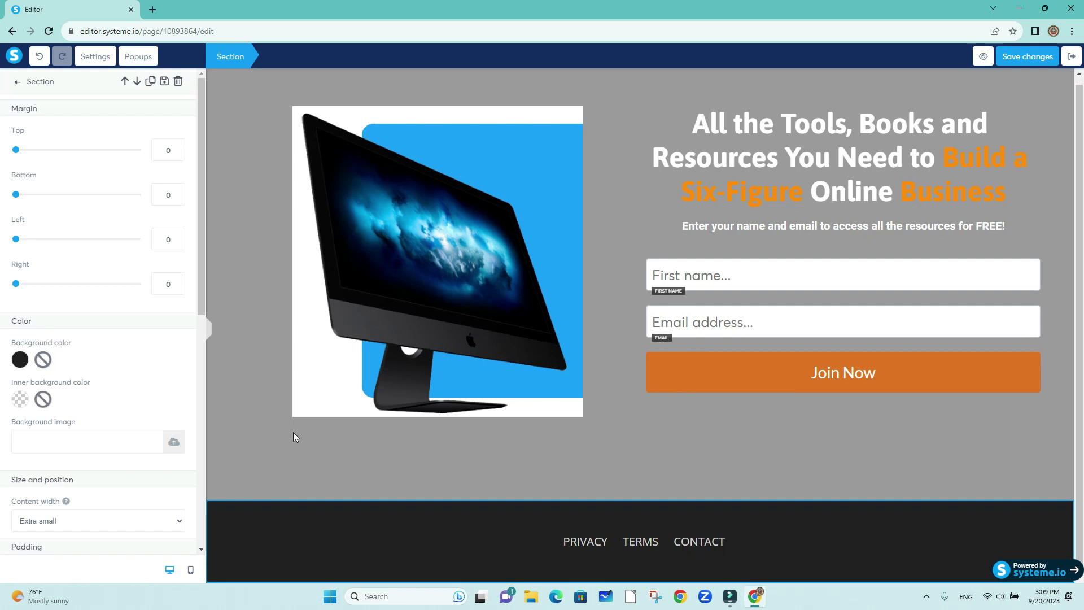
{"action": "left_click", "coordinate": [22, 361]}
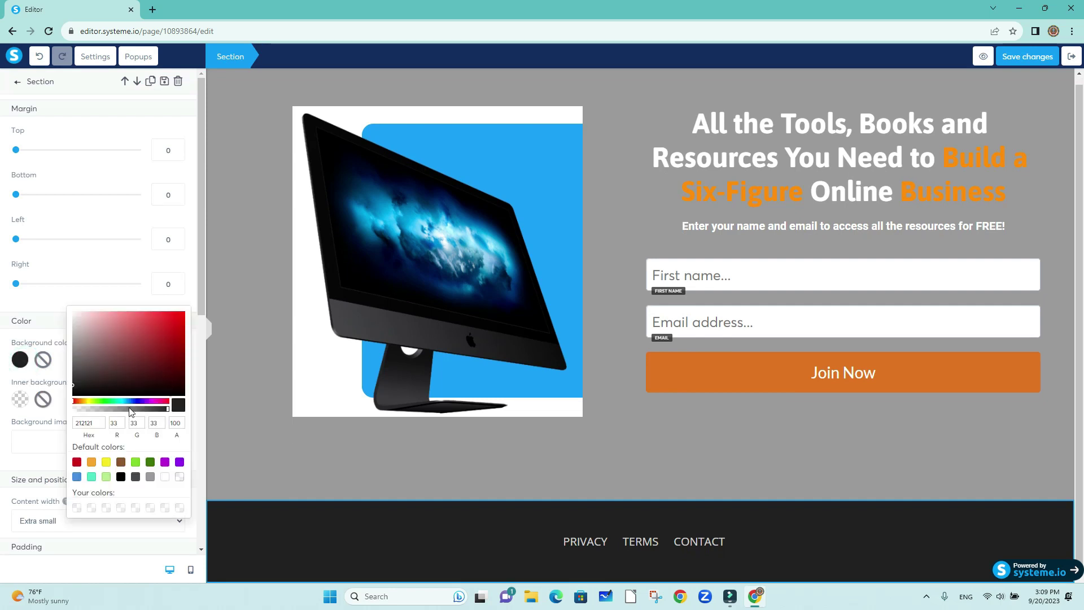
{"action": "left_click", "coordinate": [174, 322]}
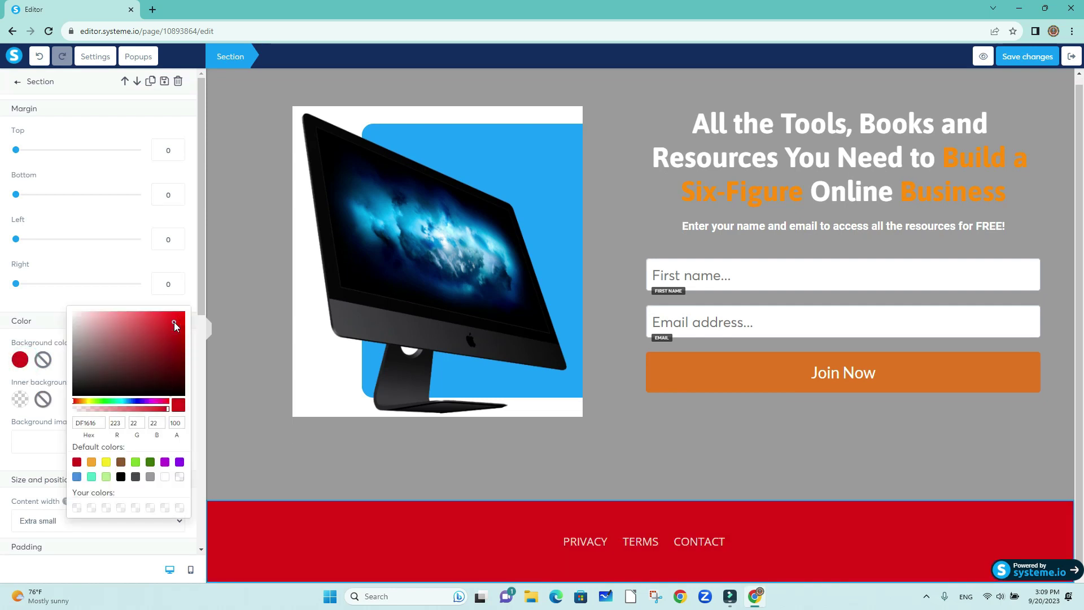
{"action": "left_click", "coordinate": [127, 350]}
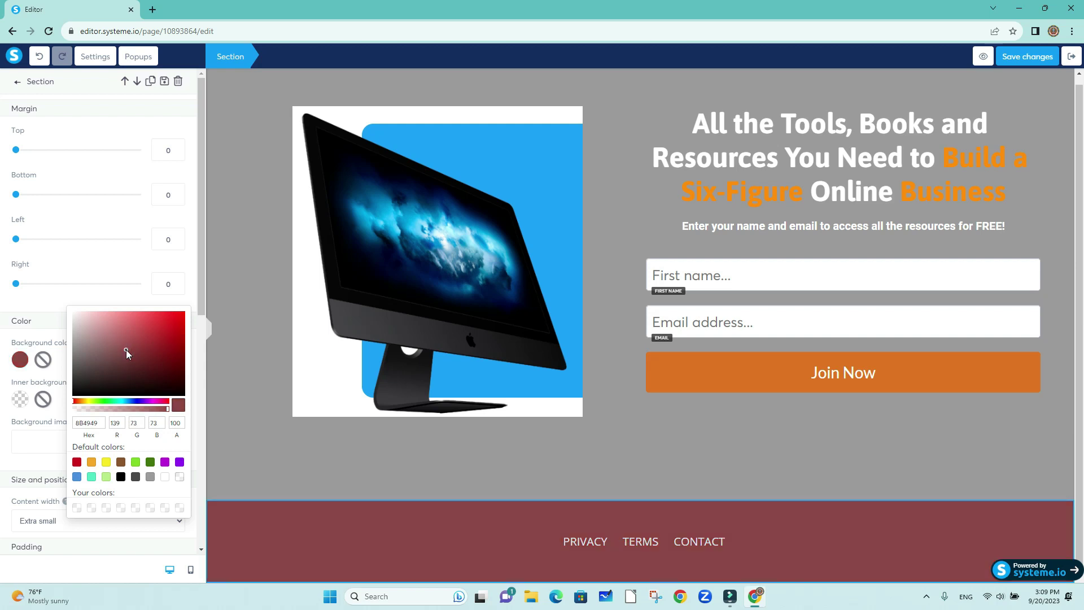
{"action": "left_click", "coordinate": [80, 322]}
{"action": "left_click", "coordinate": [90, 316]}
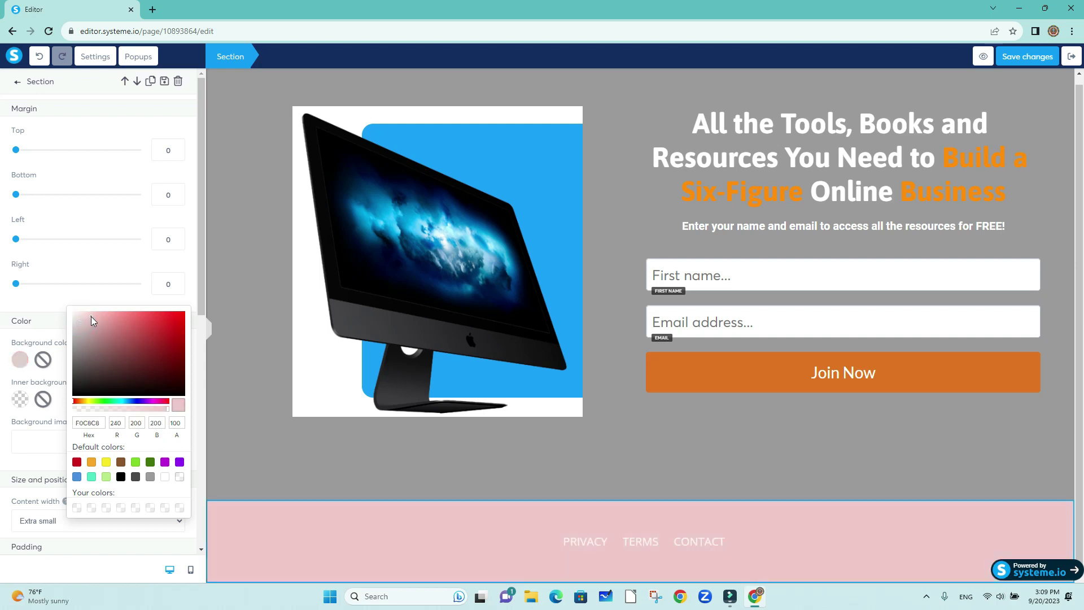
{"action": "left_click", "coordinate": [134, 323]}
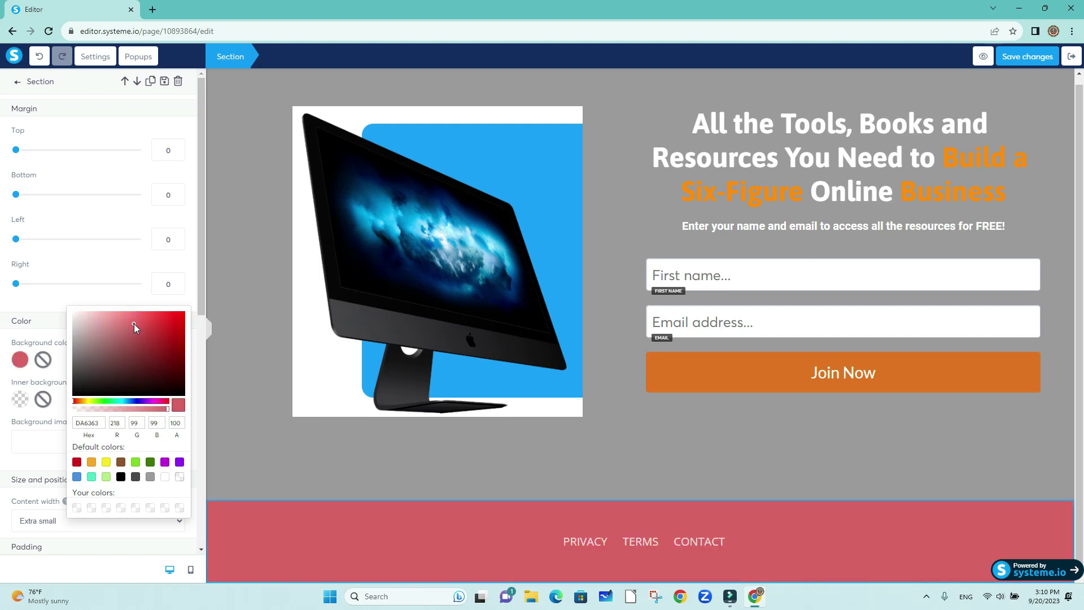
{"action": "left_click", "coordinate": [121, 477]}
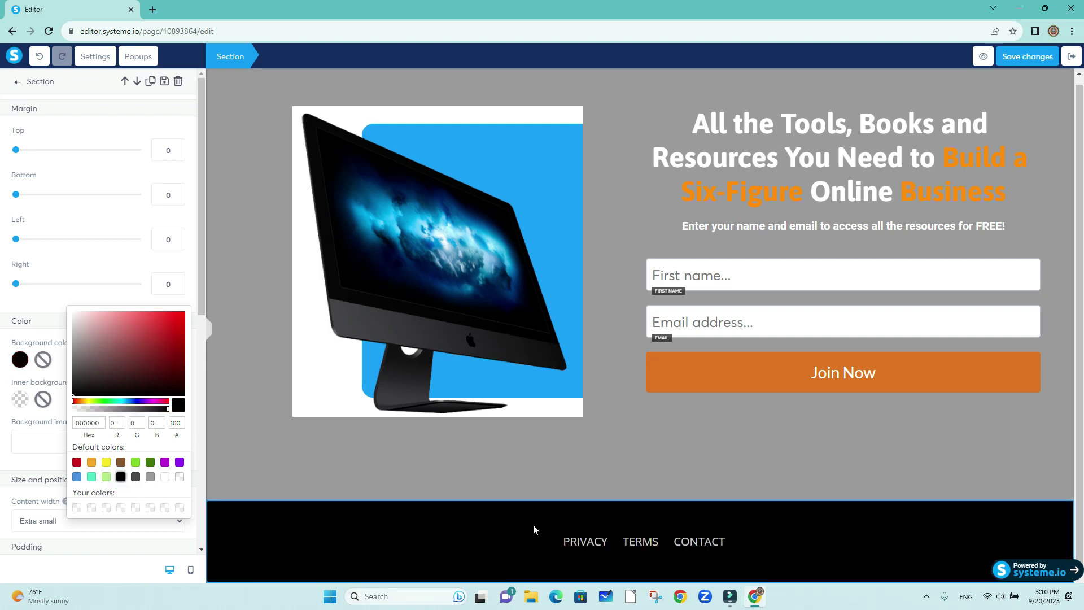
{"action": "left_click", "coordinate": [915, 454]}
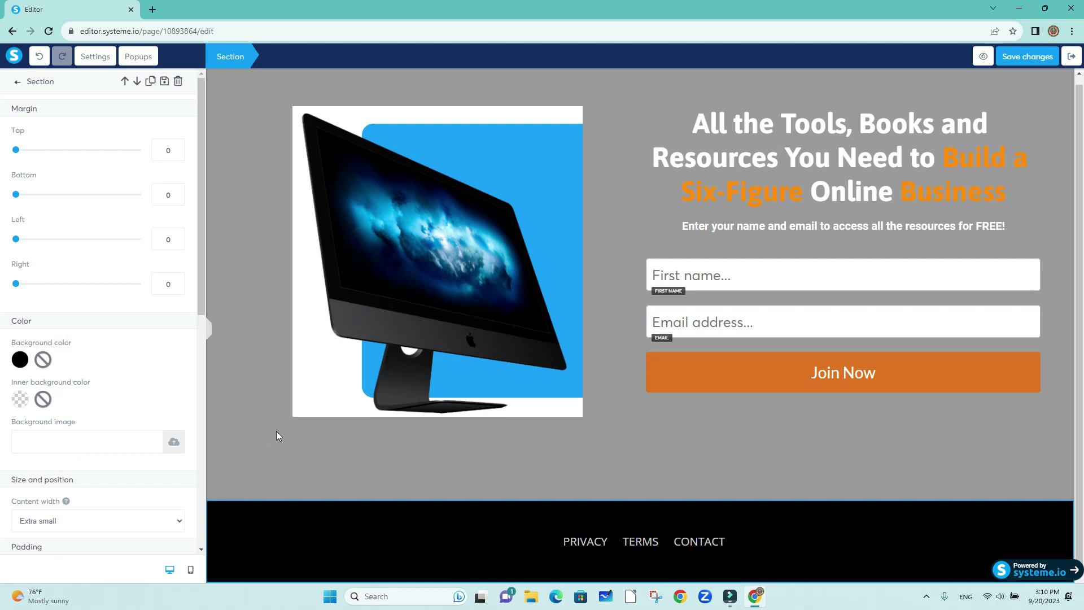
{"action": "left_click", "coordinate": [628, 436]}
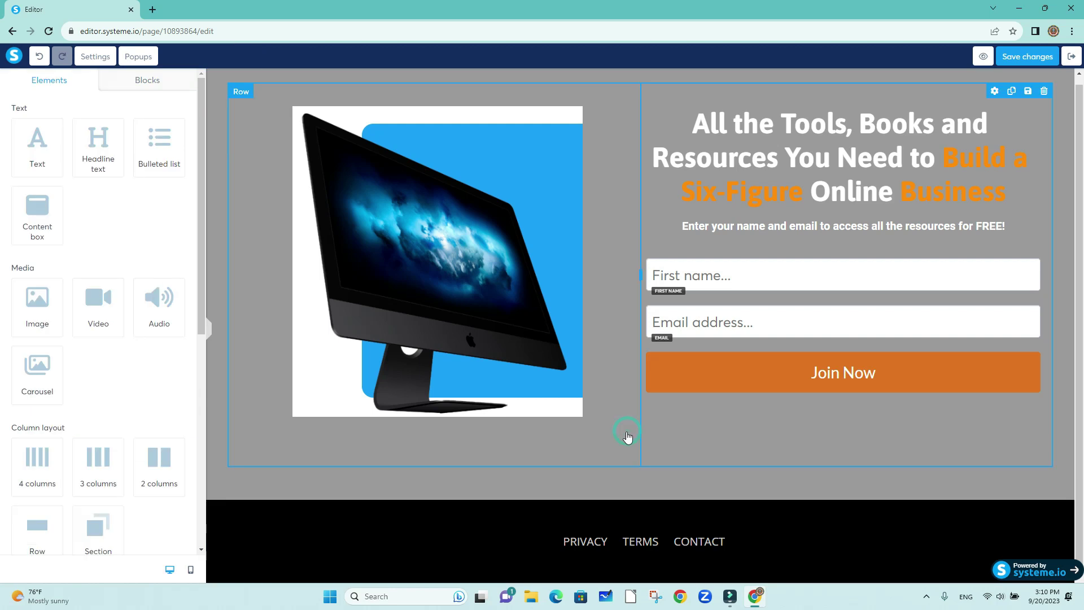
Try a top-left corner rounding of 30 on the Join Now button, and set it to 20.
{"action": "left_click", "coordinate": [719, 382]}
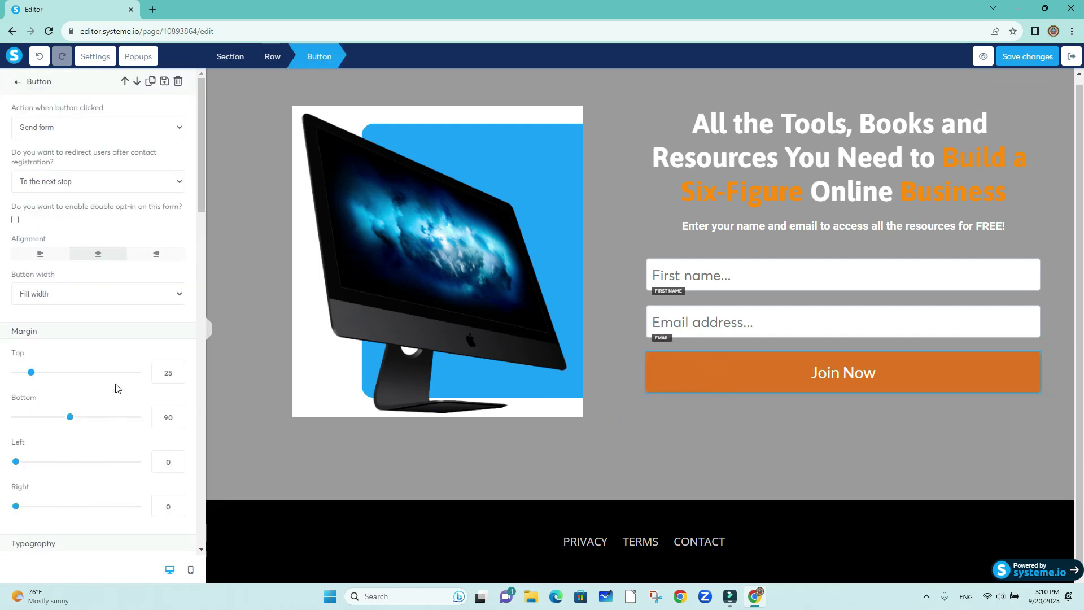
{"action": "scroll", "coordinate": [118, 388], "scroll_direction": "down", "scroll_amount": 5}
{"action": "scroll", "coordinate": [118, 388], "scroll_direction": "down", "scroll_amount": 7}
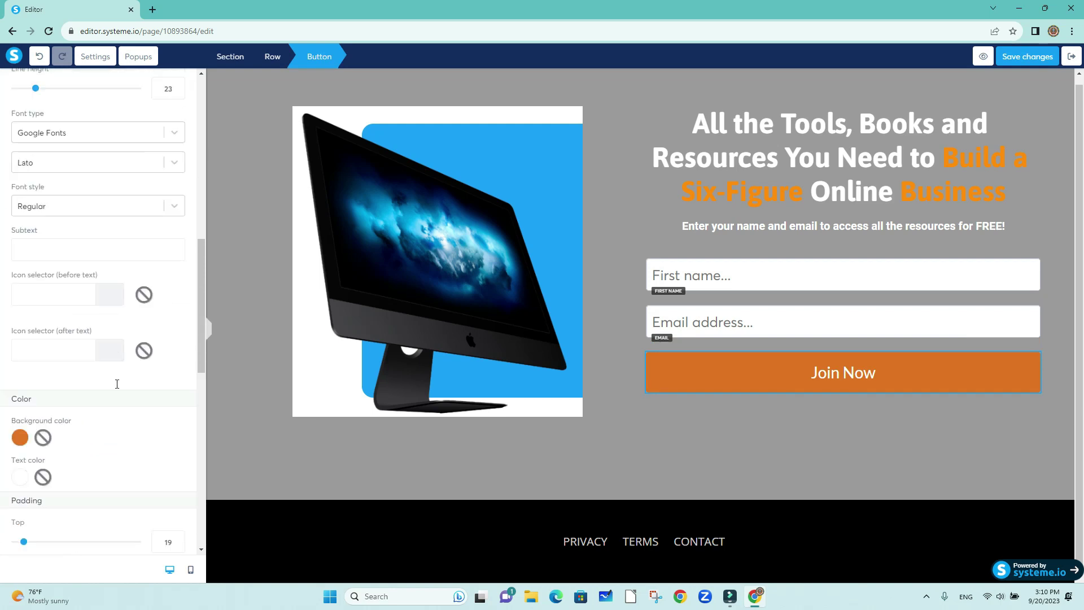
{"action": "scroll", "coordinate": [118, 388], "scroll_direction": "down", "scroll_amount": 3}
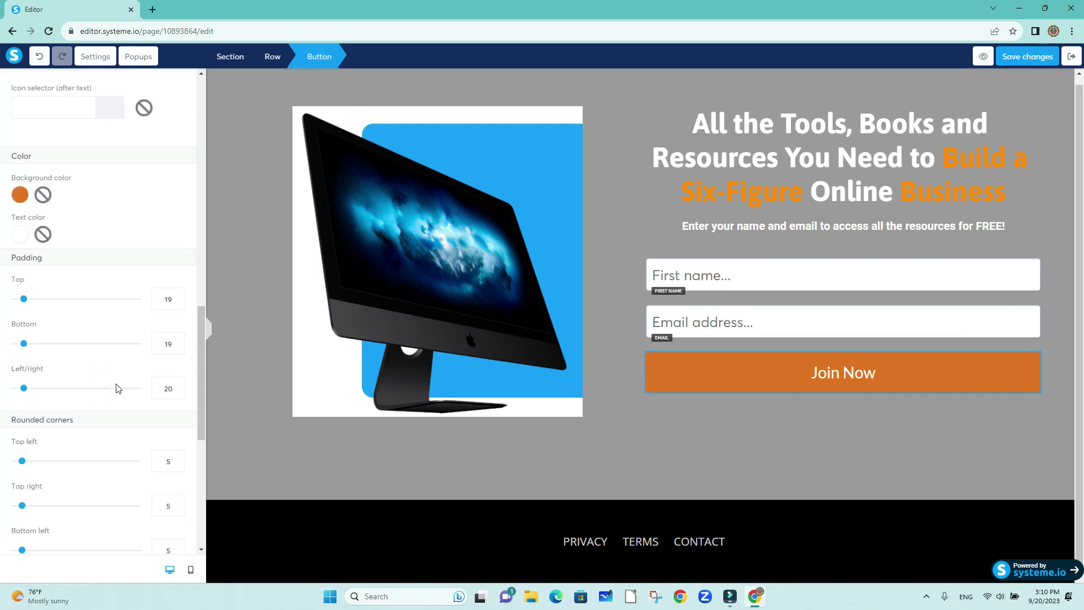
{"action": "scroll", "coordinate": [118, 388], "scroll_direction": "down", "scroll_amount": 4}
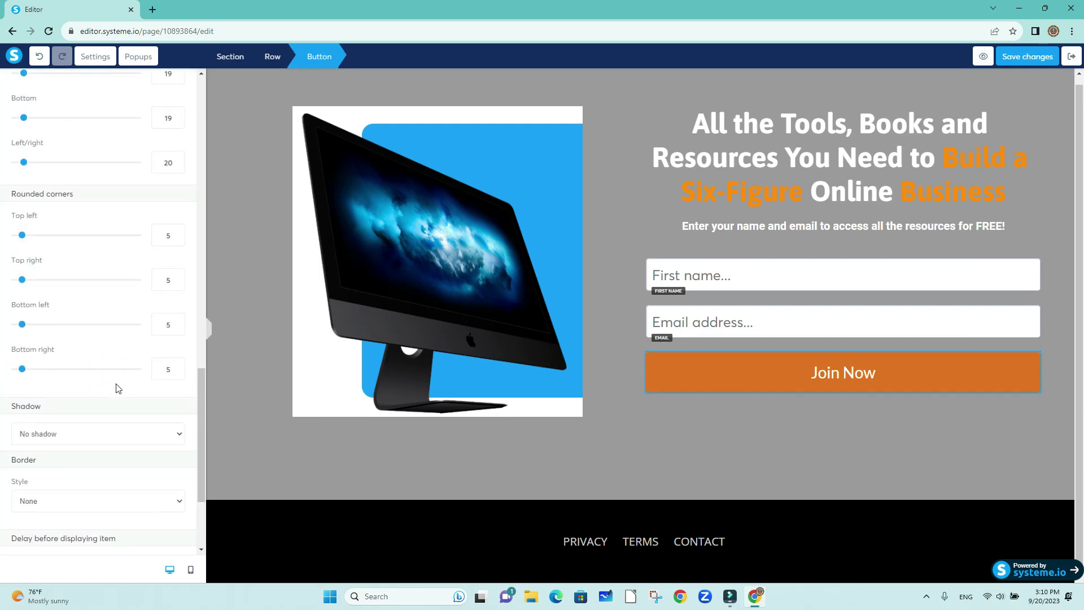
{"action": "scroll", "coordinate": [118, 388], "scroll_direction": "down", "scroll_amount": 3}
{"action": "scroll", "coordinate": [118, 388], "scroll_direction": "up", "scroll_amount": 3}
{"action": "scroll", "coordinate": [118, 388], "scroll_direction": "up", "scroll_amount": 1}
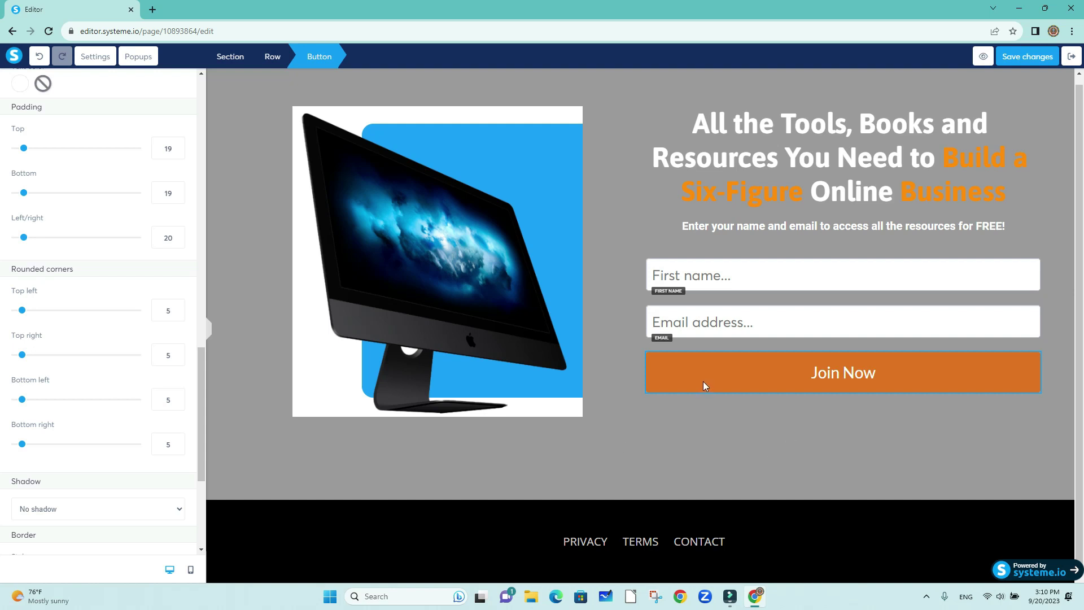
{"action": "left_click", "coordinate": [171, 311]}
{"action": "left_click_drag", "start_coordinate": [172, 310], "coordinate": [143, 314]}
{"action": "type", "text": "30"}
{"action": "left_click_drag", "start_coordinate": [169, 309], "coordinate": [157, 310]}
{"action": "type", "text": "20"}
{"action": "left_click", "coordinate": [727, 425]}
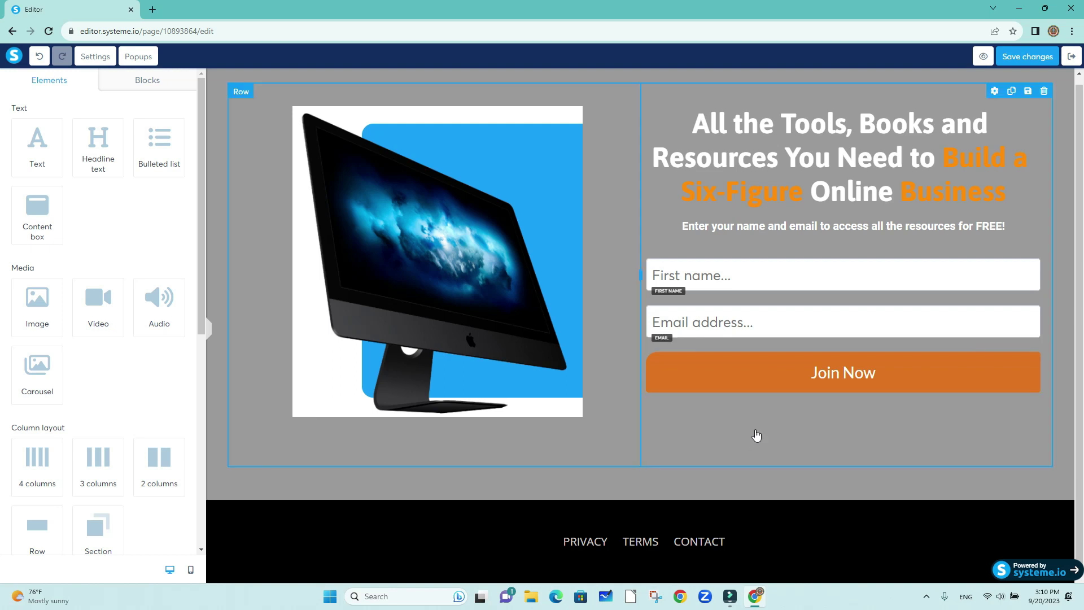
Set the Join Now button's top-right, bottom-left and bottom-right corner rounding to 20.
{"action": "left_click", "coordinate": [826, 435]}
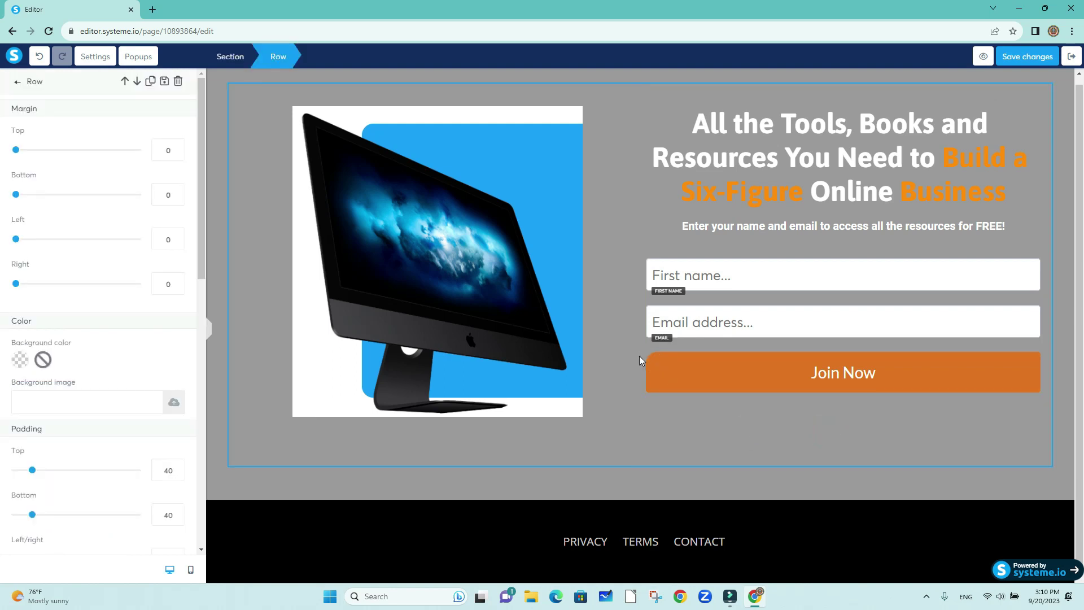
{"action": "left_click", "coordinate": [1019, 373]}
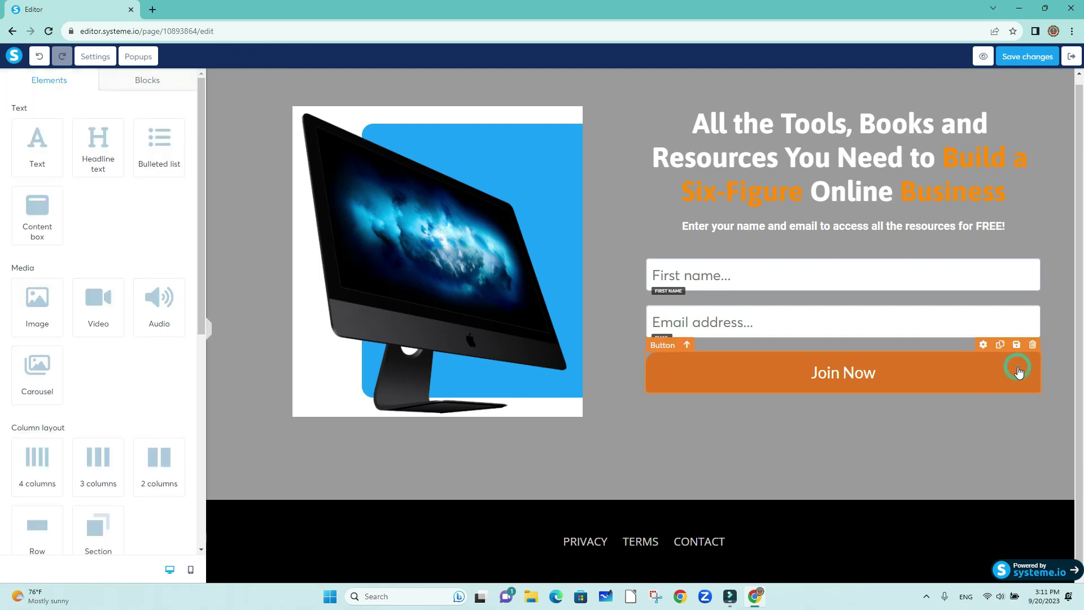
{"action": "left_click", "coordinate": [1017, 371]}
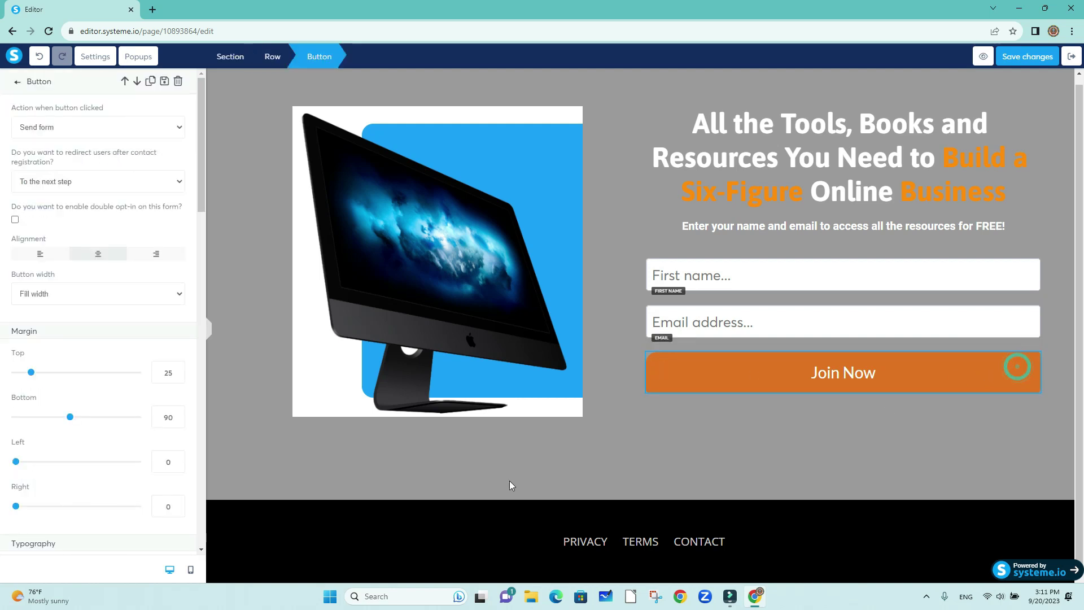
{"action": "scroll", "coordinate": [148, 440], "scroll_direction": "down", "scroll_amount": 5}
{"action": "scroll", "coordinate": [137, 389], "scroll_direction": "down", "scroll_amount": 10}
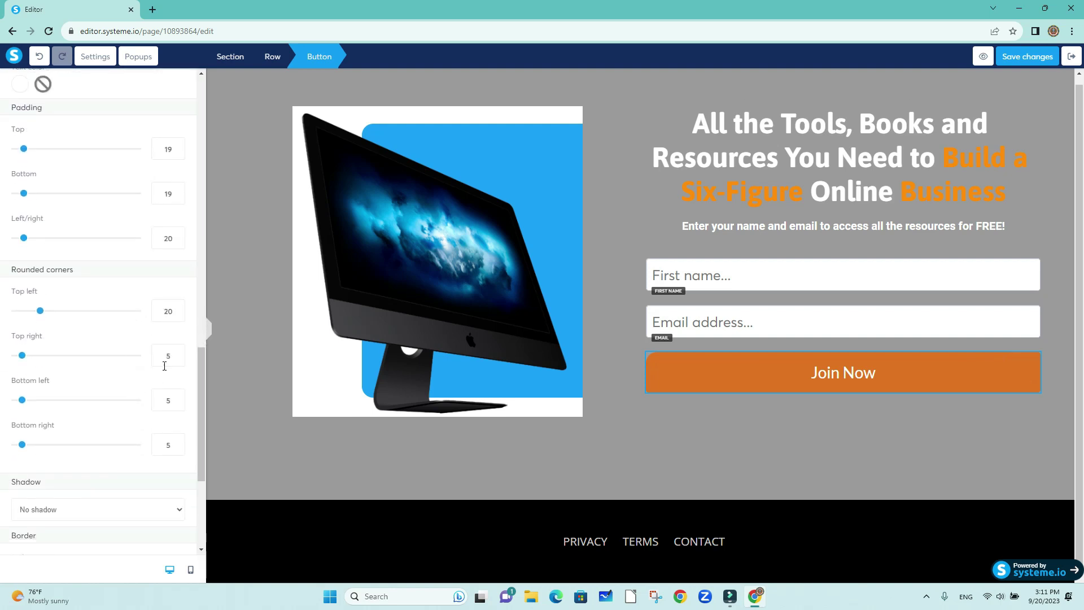
{"action": "double_click", "coordinate": [167, 356]}
{"action": "type", "text": "20"}
{"action": "double_click", "coordinate": [168, 401]}
{"action": "type", "text": "20"}
{"action": "double_click", "coordinate": [173, 446]}
{"action": "type", "text": "20"}
{"action": "left_click", "coordinate": [705, 490]}
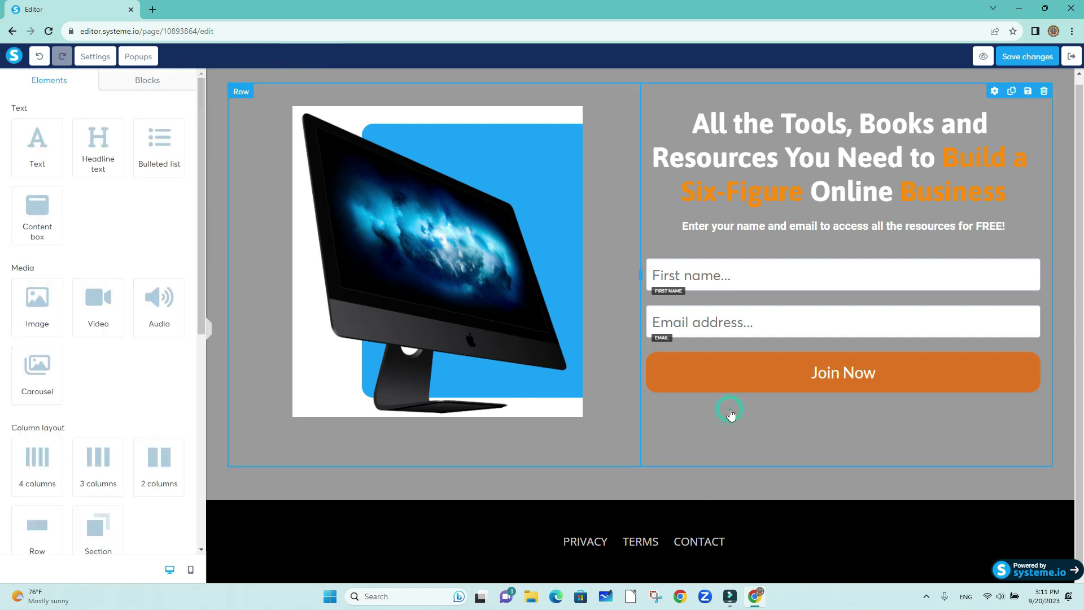
Look through the Email address field's typography, color, margin and rounded-corner settings.
{"action": "left_click", "coordinate": [857, 327]}
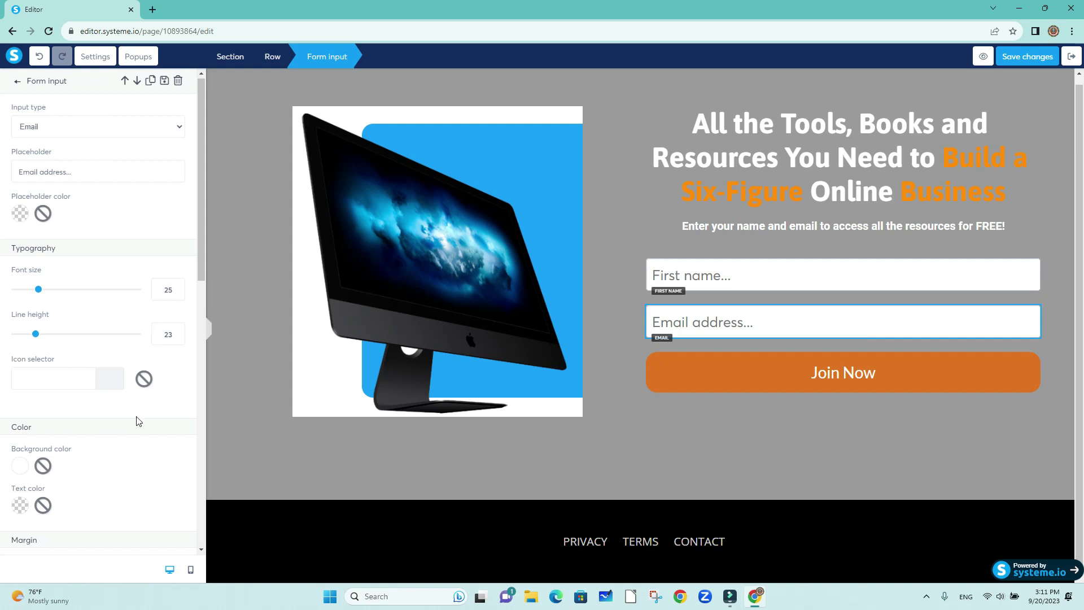
{"action": "scroll", "coordinate": [138, 421], "scroll_direction": "down", "scroll_amount": 5}
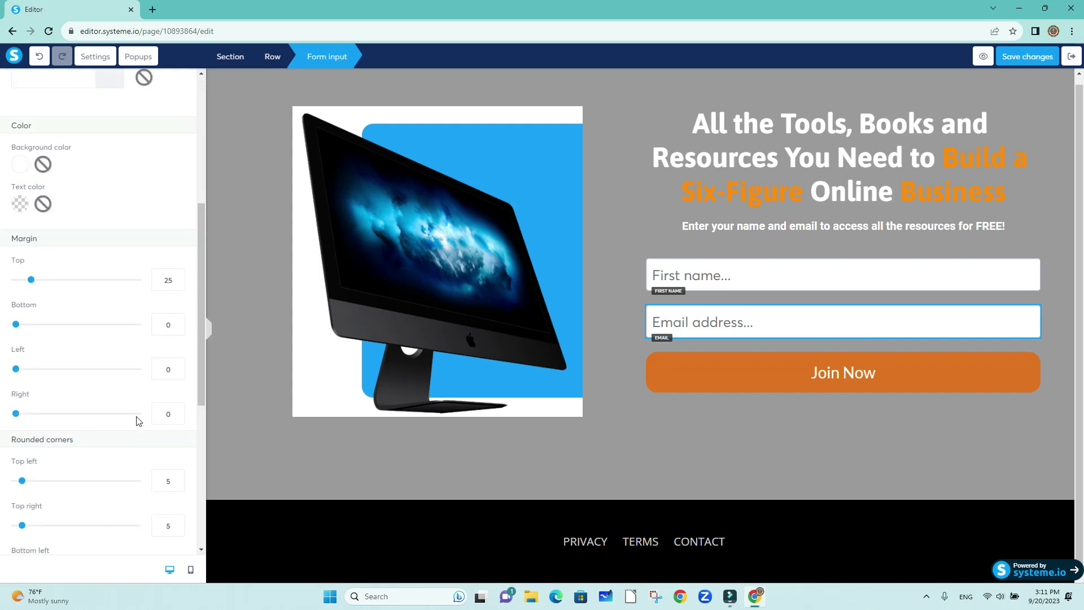
{"action": "scroll", "coordinate": [139, 421], "scroll_direction": "down", "scroll_amount": 2}
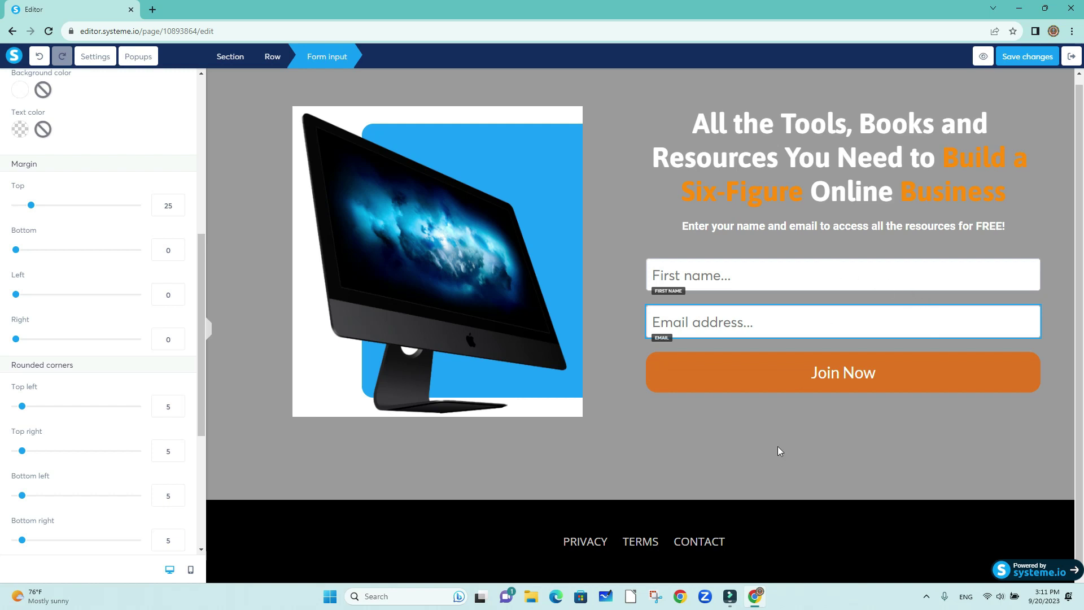
{"action": "left_click", "coordinate": [801, 428]}
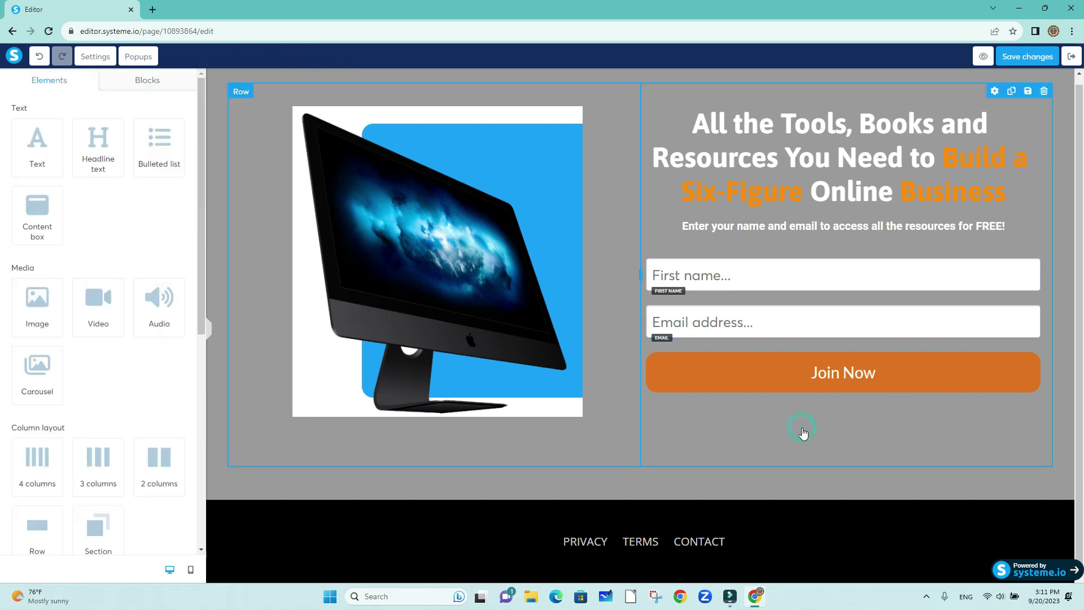
Italicize and underline the whole subheadline "Enter your name and email to access all the resources for FREE!".
{"action": "left_click", "coordinate": [829, 226]}
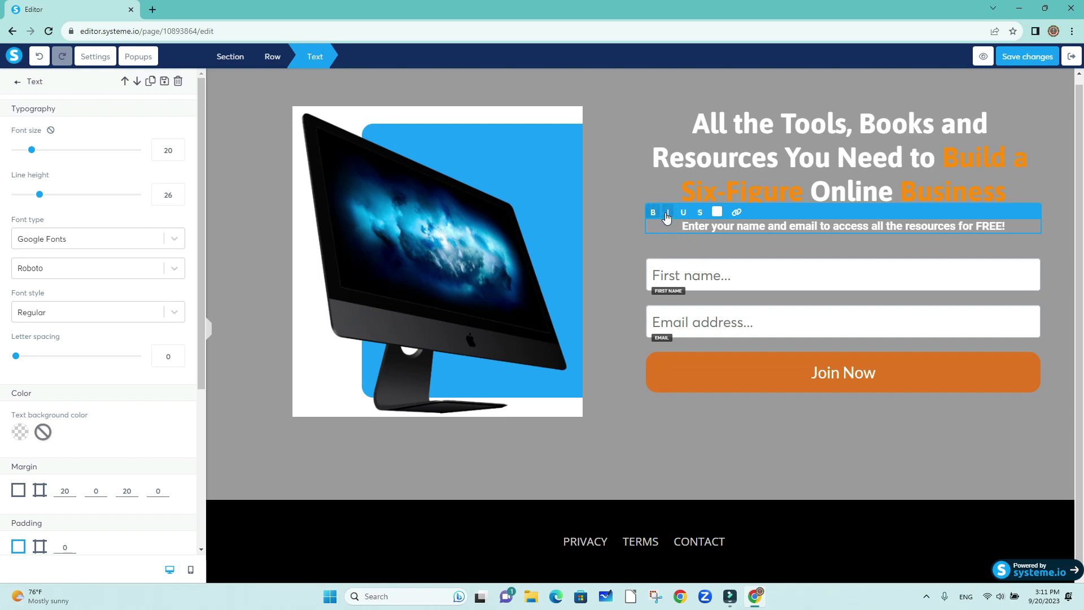
{"action": "left_click_drag", "start_coordinate": [1019, 226], "coordinate": [667, 230]}
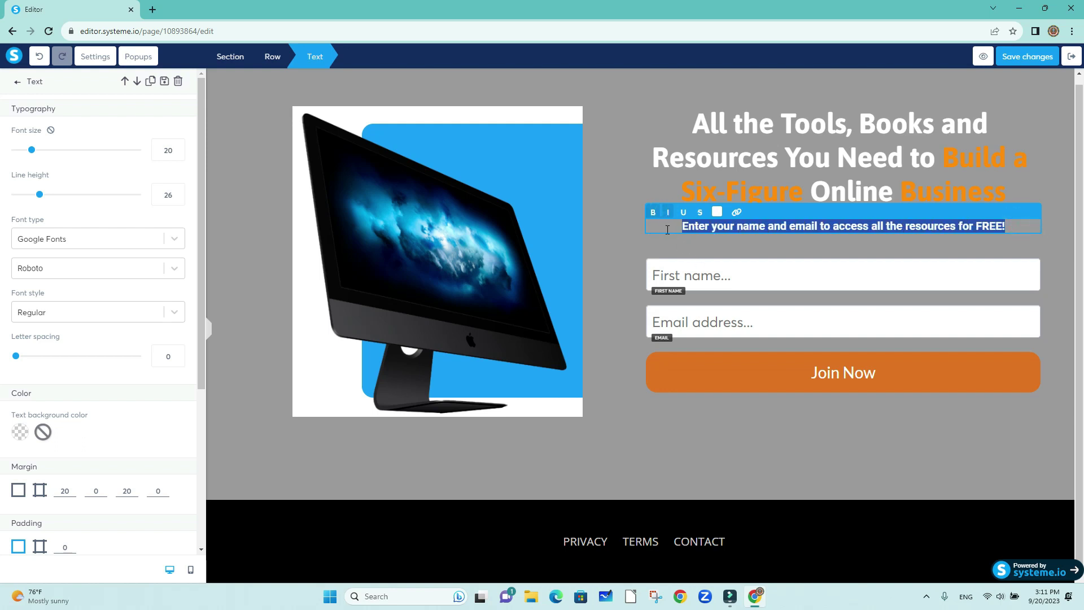
{"action": "left_click", "coordinate": [667, 213]}
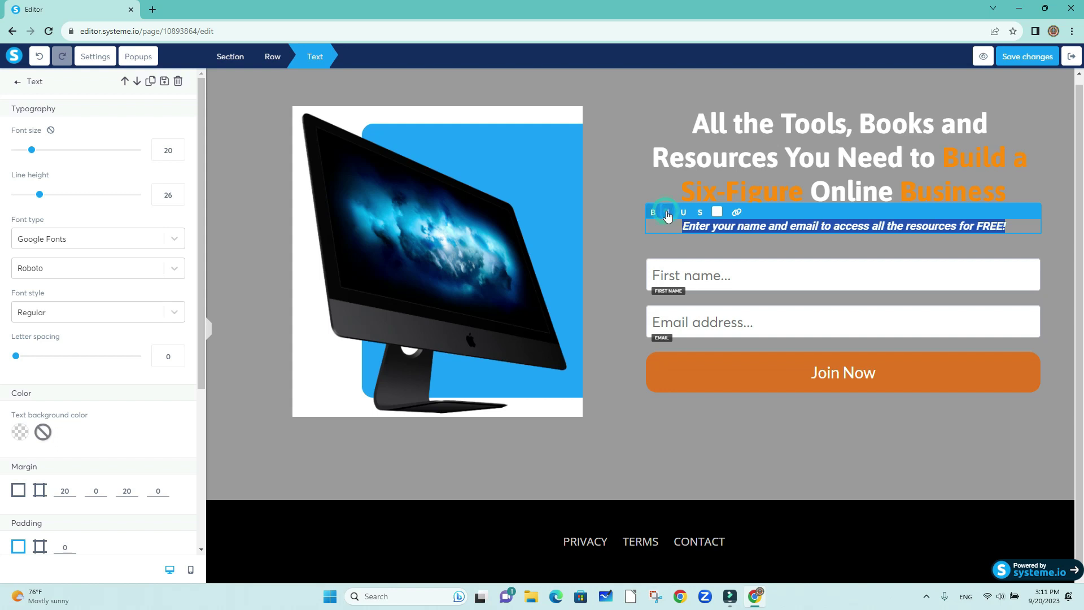
{"action": "left_click", "coordinate": [683, 212]}
{"action": "left_click", "coordinate": [766, 249]}
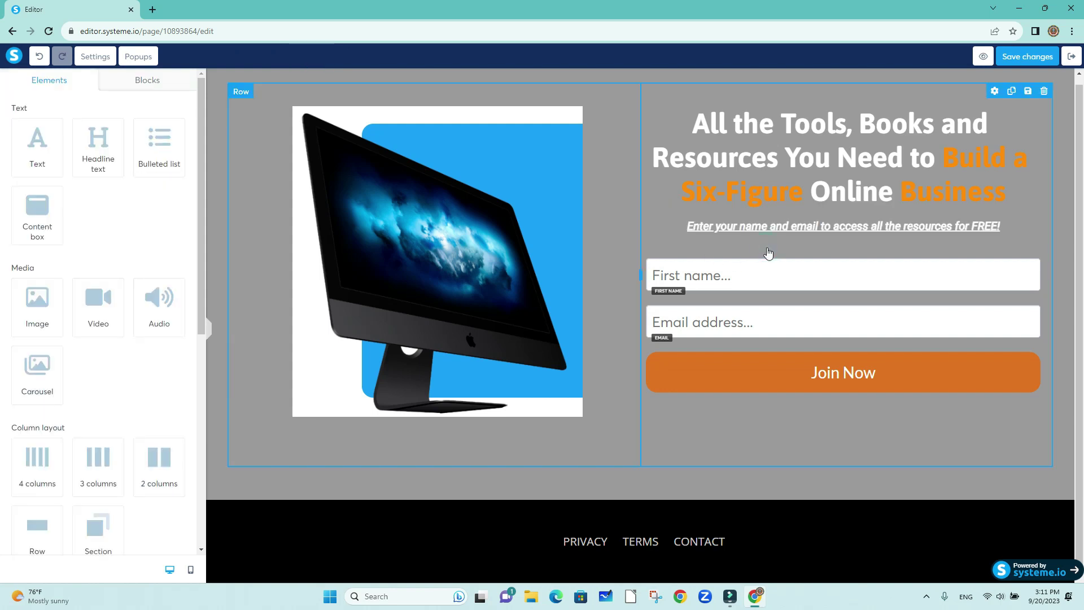
Try a font size of 24 on the subheadline below the headline, and reduce it to 19.
{"action": "triple_click", "coordinate": [797, 226]}
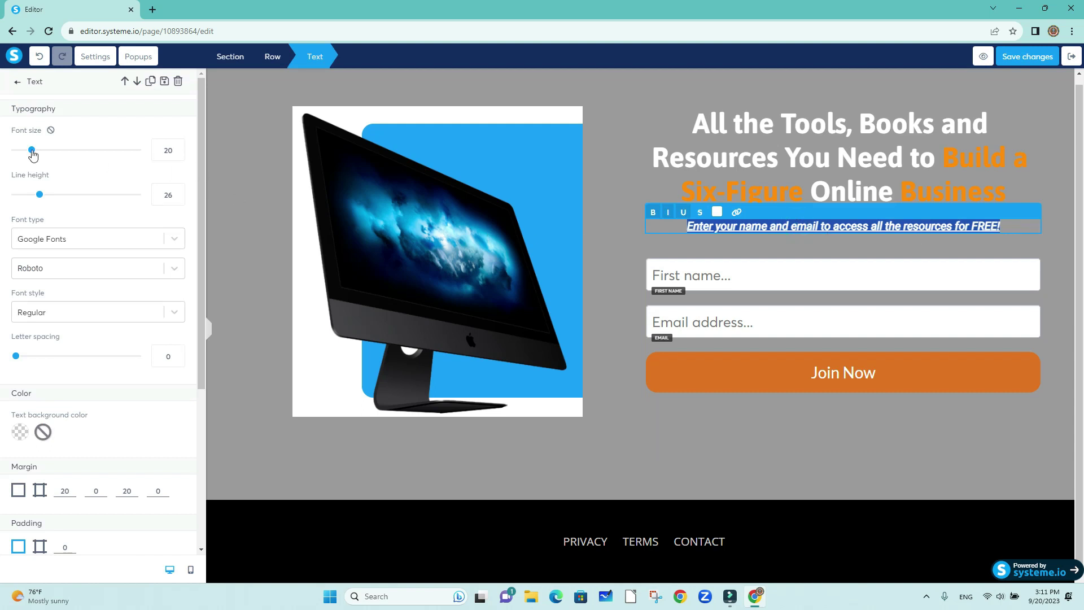
{"action": "left_click_drag", "start_coordinate": [31, 150], "coordinate": [37, 154]}
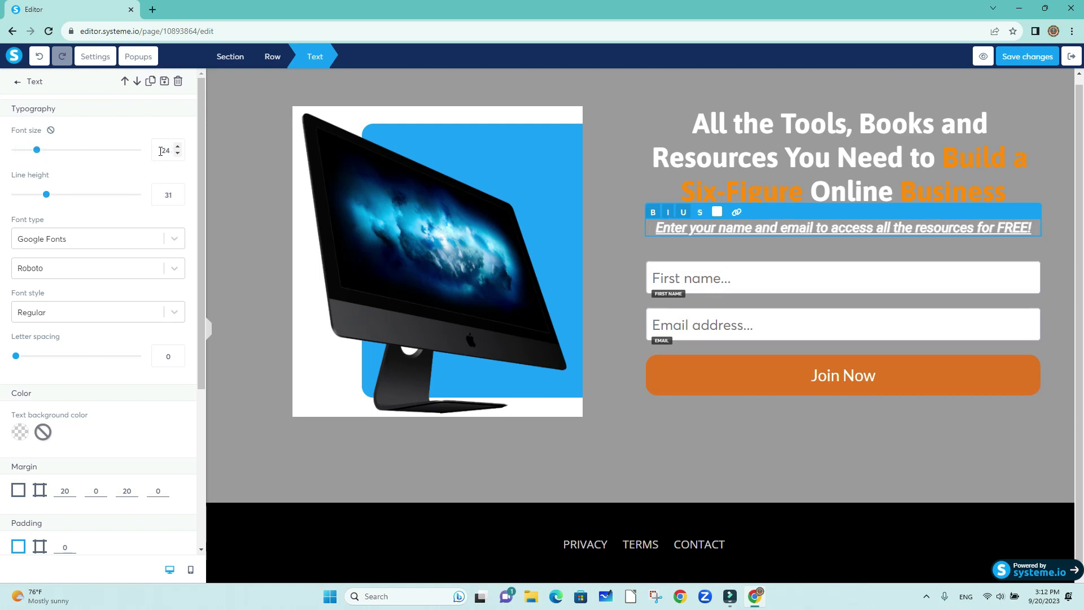
{"action": "left_click", "coordinate": [178, 154]}
{"action": "left_click", "coordinate": [179, 155]}
{"action": "left_click", "coordinate": [178, 155]}
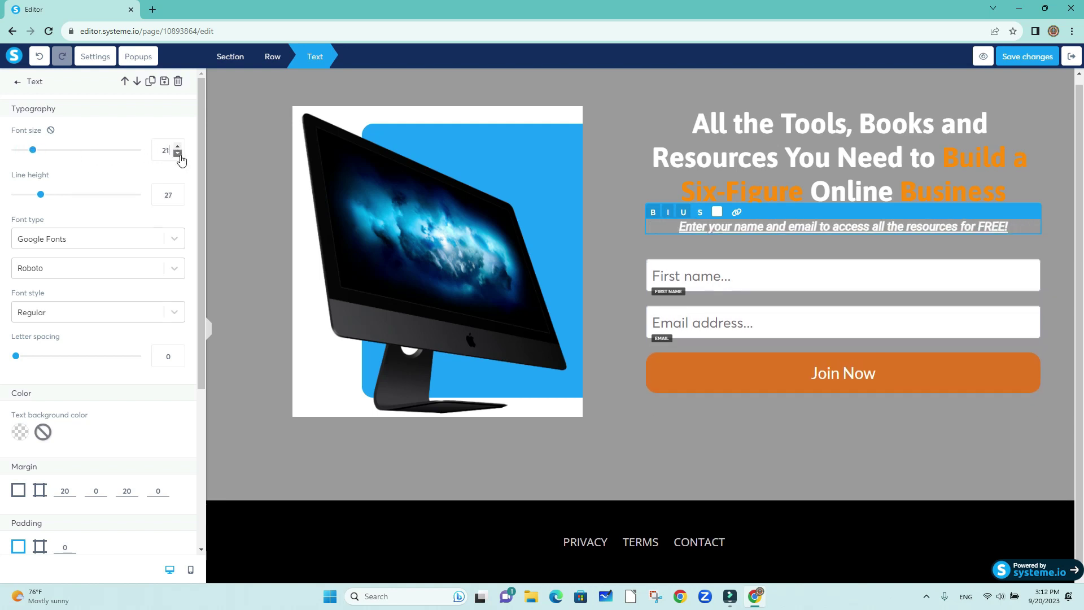
{"action": "left_click", "coordinate": [178, 154]}
{"action": "left_click", "coordinate": [178, 154]}
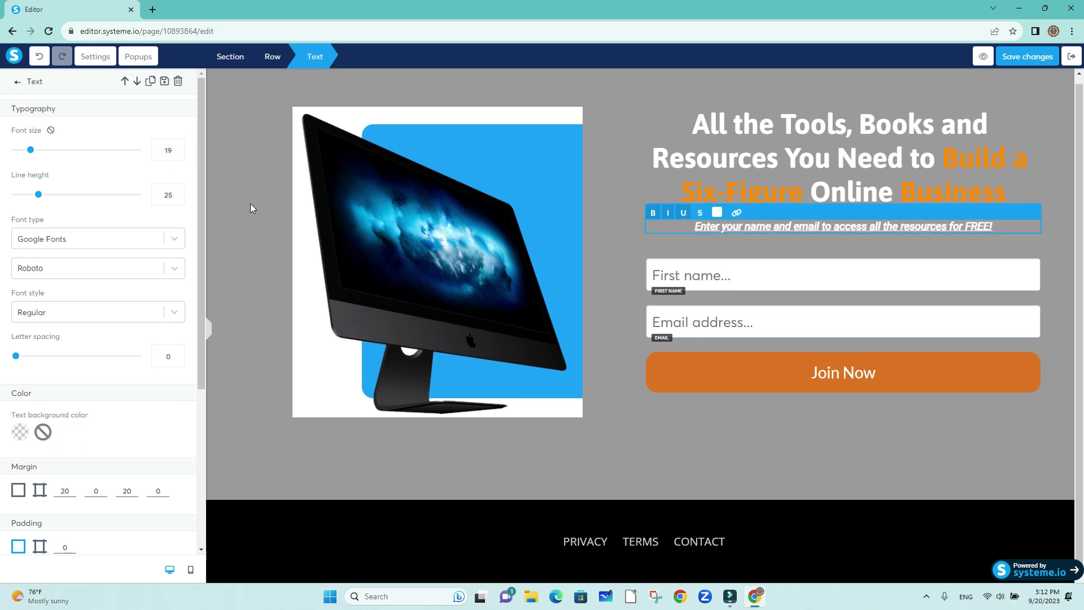
Try a line height of 29 on the subheadline, and set it back to 25.
{"action": "left_click", "coordinate": [177, 192]}
{"action": "left_click", "coordinate": [177, 192]}
{"action": "left_click", "coordinate": [177, 192]}
{"action": "left_click", "coordinate": [178, 192]}
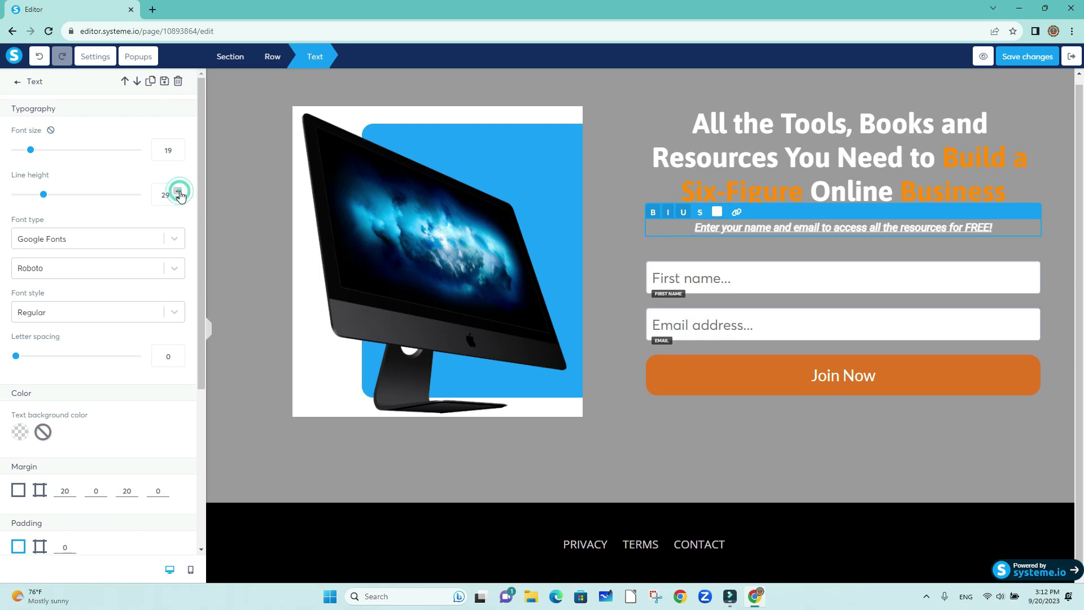
{"action": "left_click", "coordinate": [178, 199]}
{"action": "left_click", "coordinate": [179, 199]}
{"action": "left_click", "coordinate": [179, 200]}
{"action": "left_click", "coordinate": [179, 200]}
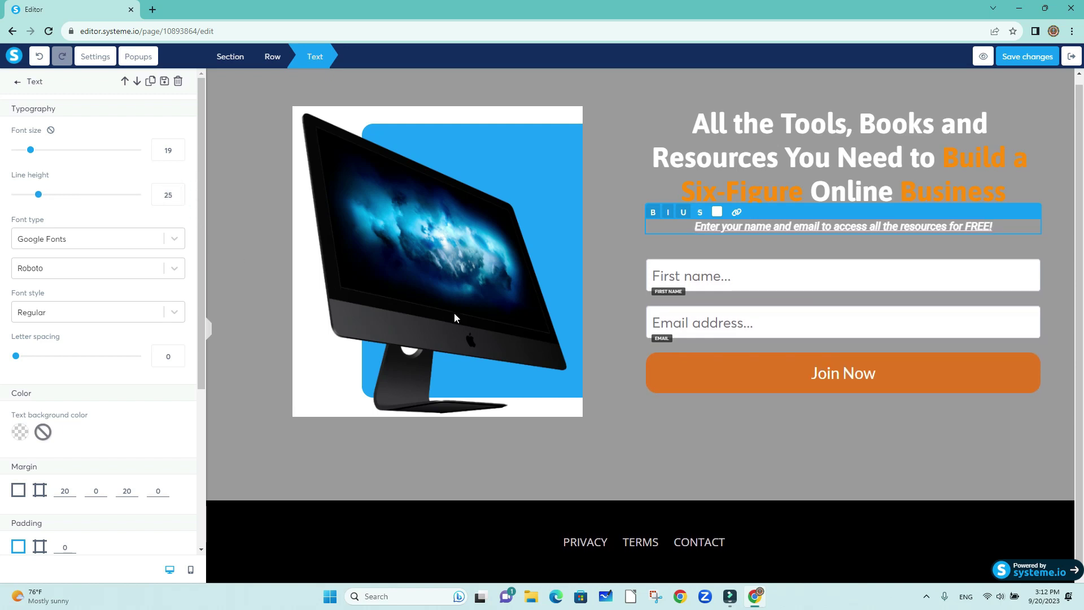
{"action": "left_click", "coordinate": [733, 434]}
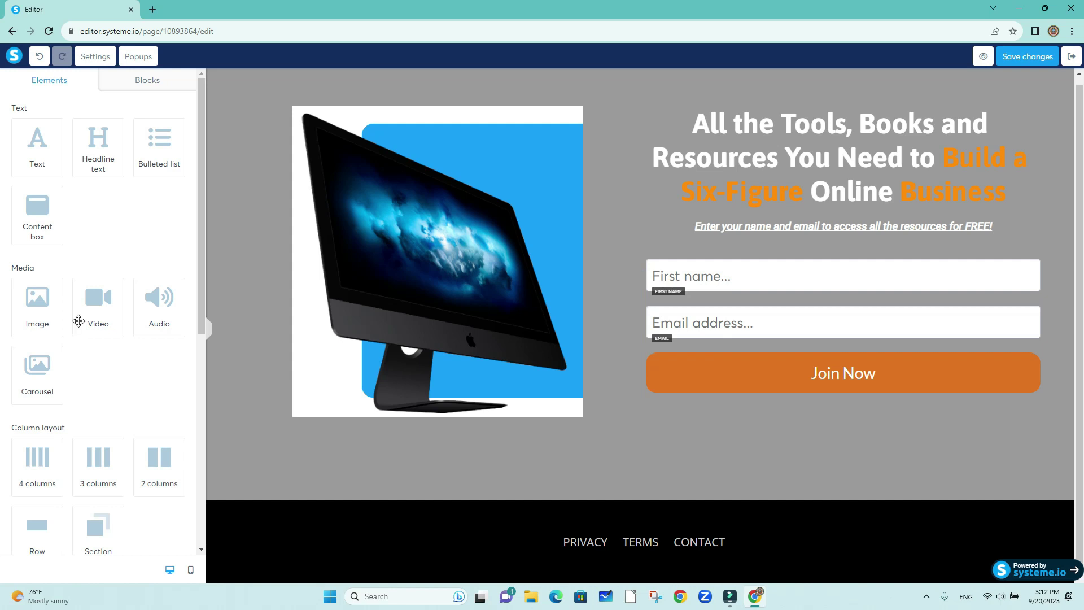
Place a video element below the Join Now button, and delete it from the page.
{"action": "left_click_drag", "start_coordinate": [88, 305], "coordinate": [759, 392]}
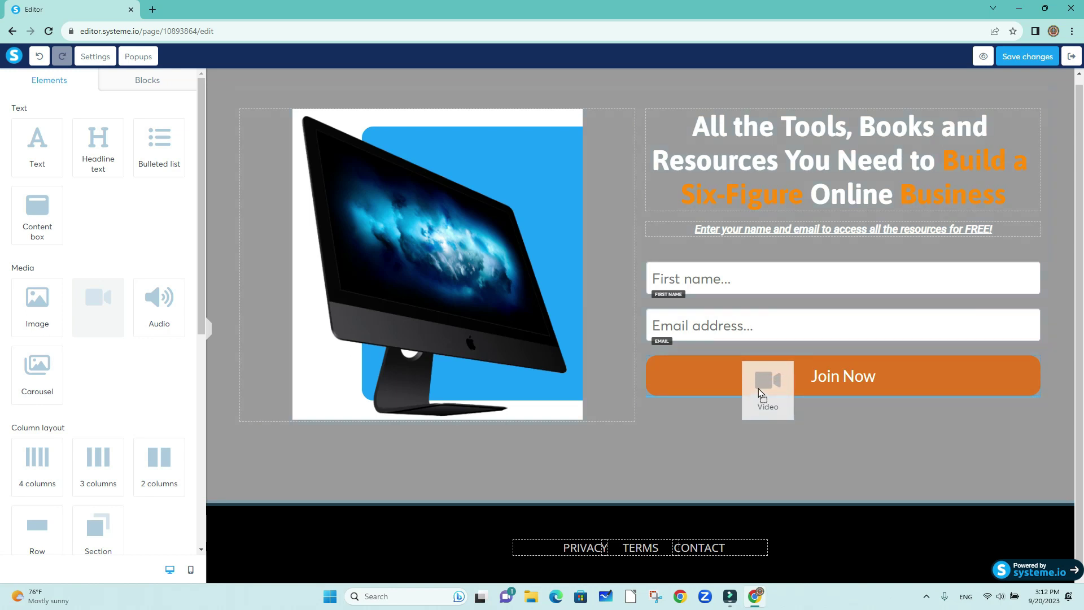
{"action": "left_click_drag", "start_coordinate": [760, 392], "coordinate": [752, 409]}
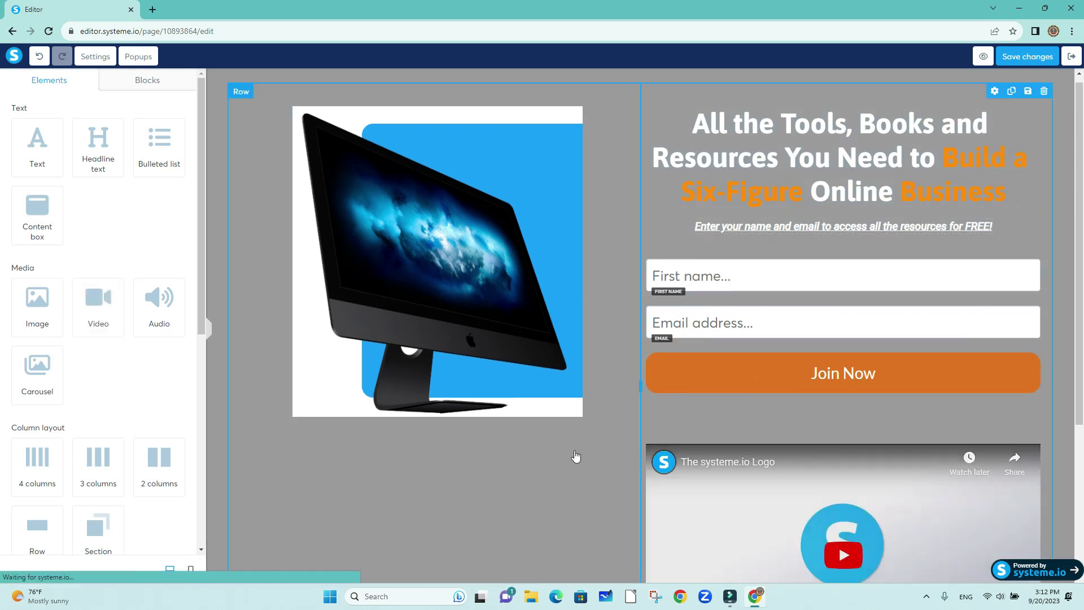
{"action": "scroll", "coordinate": [811, 406], "scroll_direction": "down", "scroll_amount": 3}
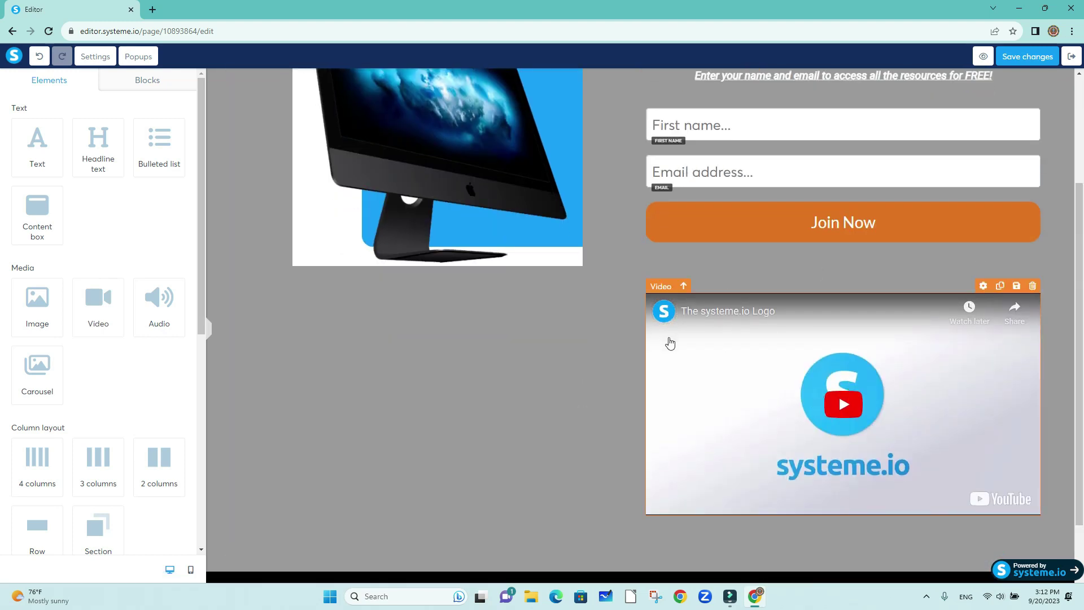
{"action": "left_click", "coordinate": [1032, 286]}
{"action": "left_click", "coordinate": [599, 97]}
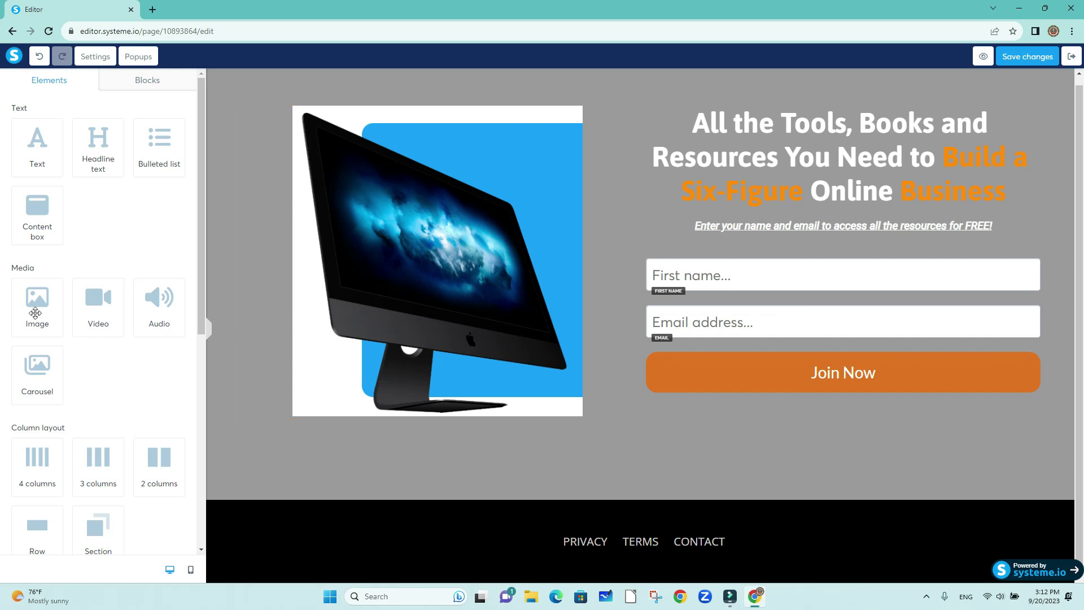
Add an image element beneath the picture and form columns, and open its settings.
{"action": "left_click_drag", "start_coordinate": [33, 310], "coordinate": [639, 447]}
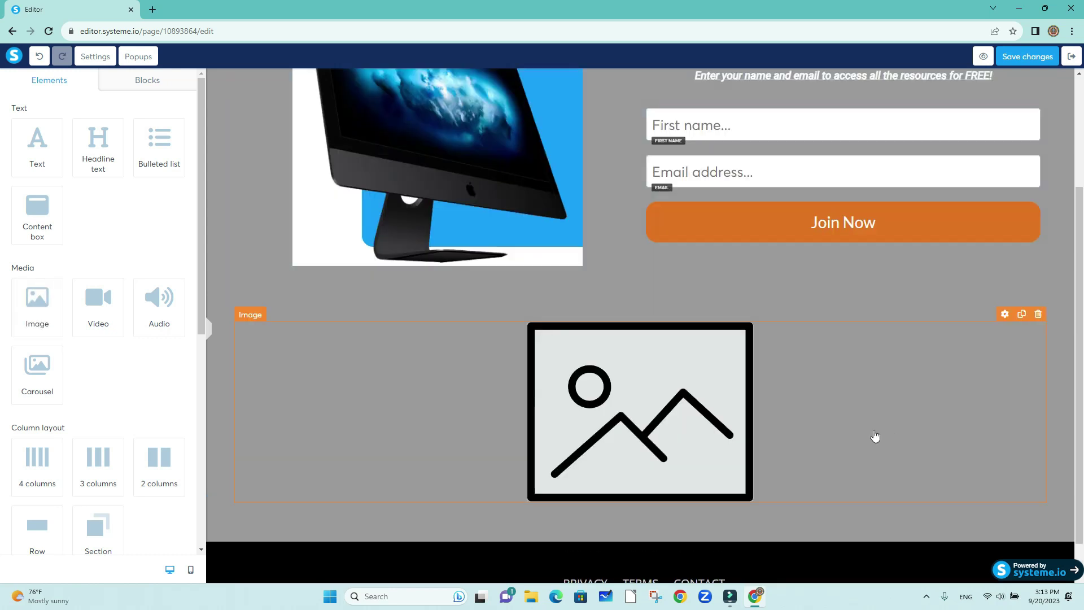
{"action": "scroll", "coordinate": [816, 413], "scroll_direction": "down", "scroll_amount": 1}
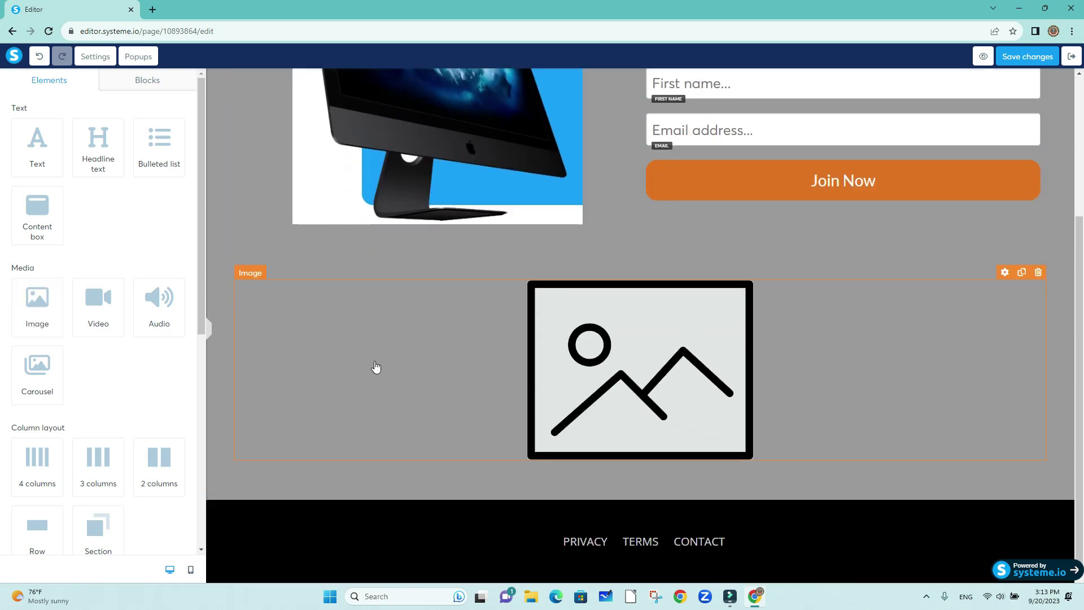
{"action": "left_click", "coordinate": [637, 407]}
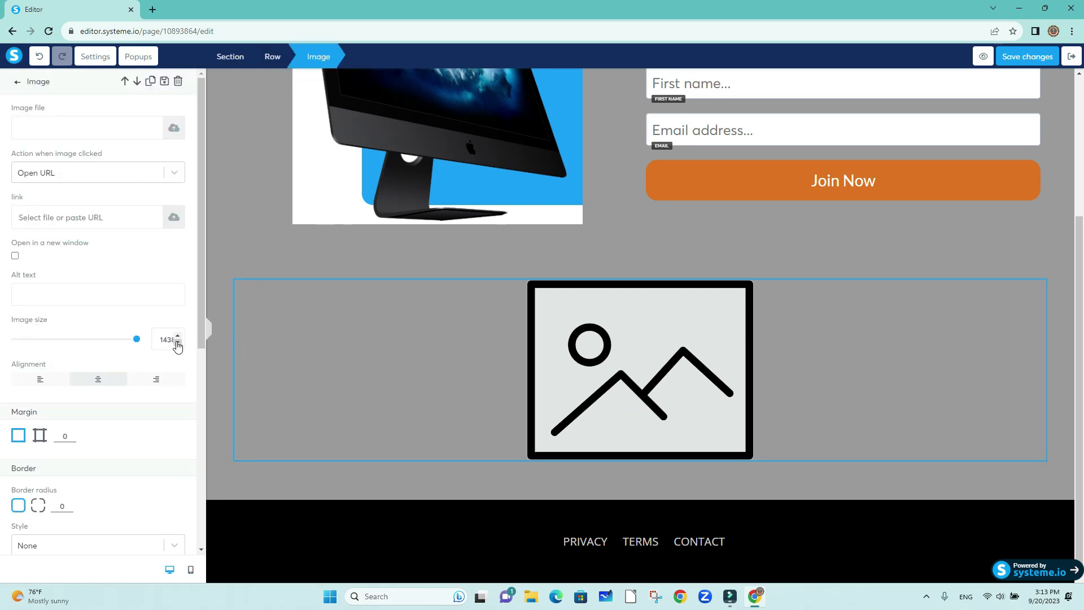
Try enlarging the placeholder image to a size of 1438, and check how it fills the page.
{"action": "mouse_move", "coordinate": [137, 344]}
{"action": "left_mouse_down"}
{"action": "mouse_move", "coordinate": [89, 341]}
{"action": "mouse_move", "coordinate": [138, 341]}
{"action": "left_mouse_up"}
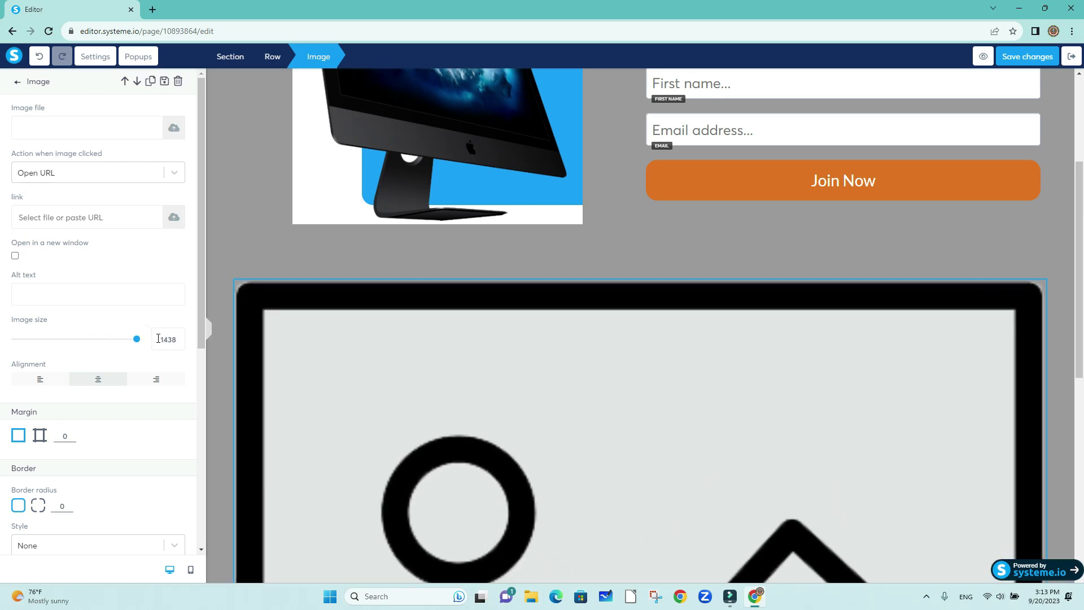
{"action": "left_click", "coordinate": [964, 223]}
{"action": "scroll", "coordinate": [915, 298], "scroll_direction": "down", "scroll_amount": 7}
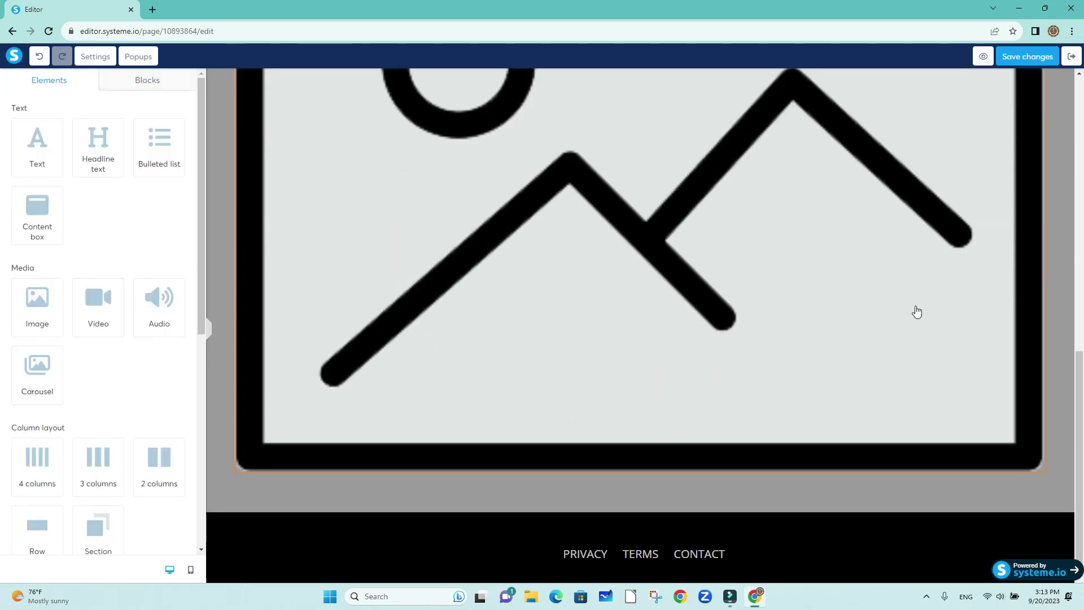
{"action": "scroll", "coordinate": [917, 312], "scroll_direction": "up", "scroll_amount": 6}
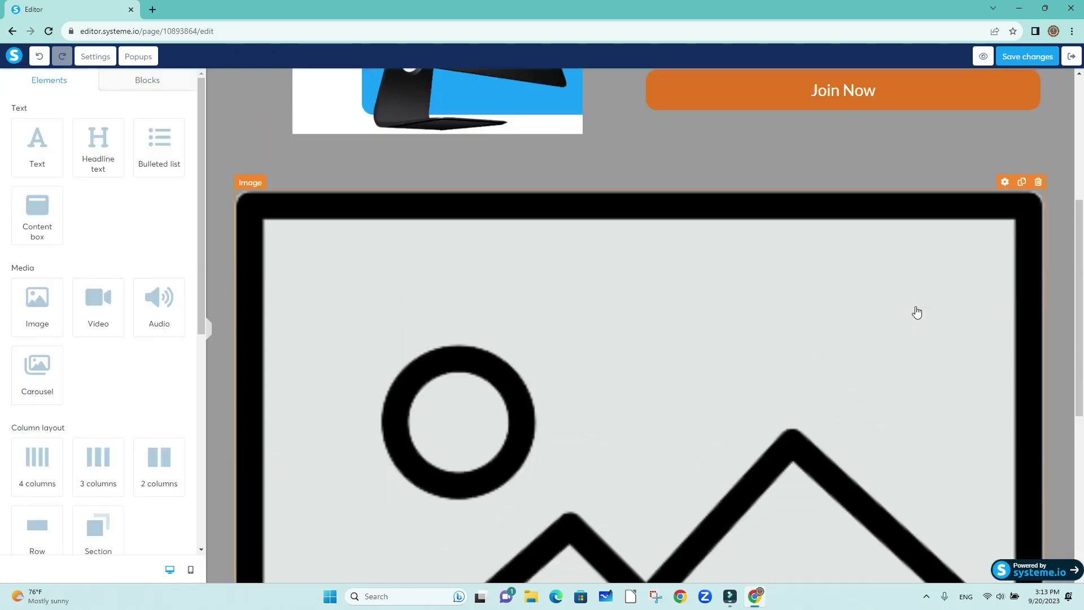
{"action": "scroll", "coordinate": [916, 310], "scroll_direction": "down", "scroll_amount": 2}
Reduce the placeholder image's size to 400.
{"action": "left_click", "coordinate": [915, 307]}
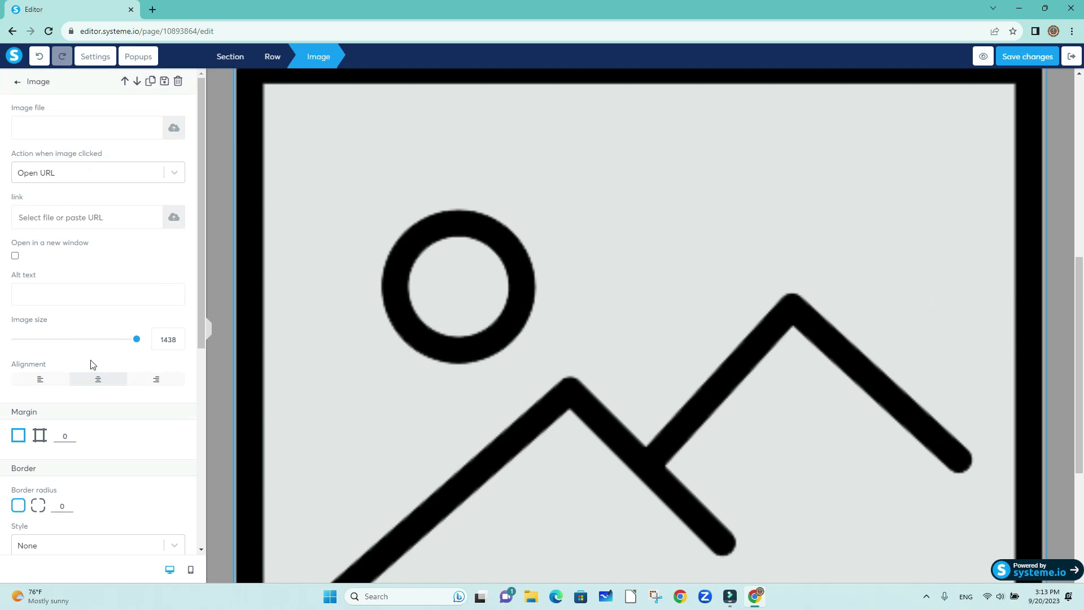
{"action": "left_click_drag", "start_coordinate": [136, 339], "coordinate": [54, 348]}
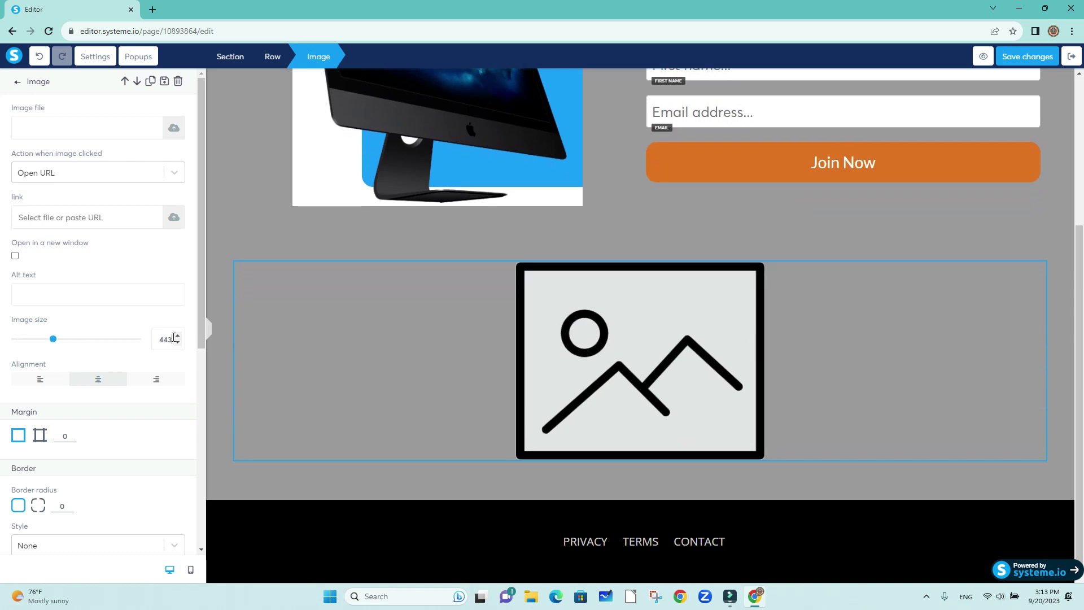
{"action": "left_click_drag", "start_coordinate": [174, 338], "coordinate": [133, 345]}
{"action": "type", "text": "400"}
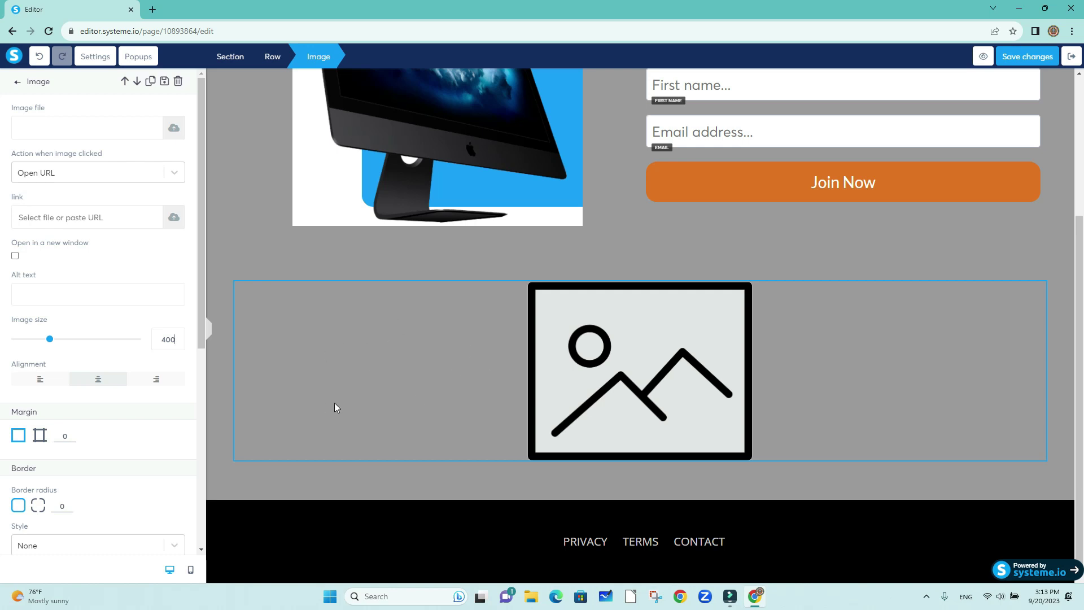
Give the placeholder image individual side margins, trying a left margin of 100 and raising it to 1000.
{"action": "left_click", "coordinate": [36, 436]}
{"action": "double_click", "coordinate": [158, 436]}
{"action": "type", "text": "100"}
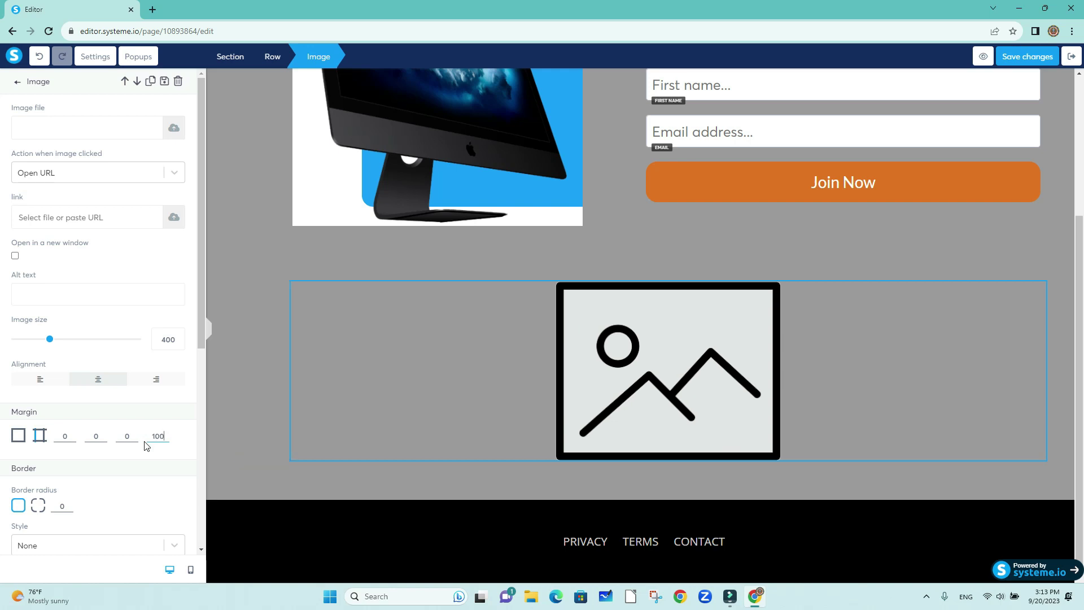
{"action": "type", "text": "0"}
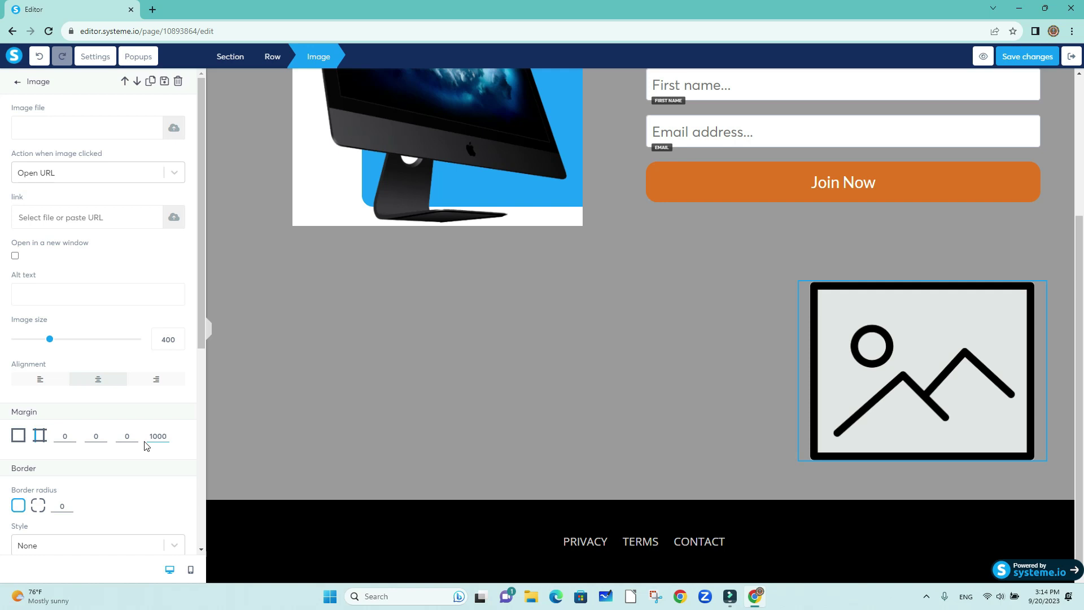
Reset the placeholder image's left margin to 0.
{"action": "key", "text": "BackSpace"}
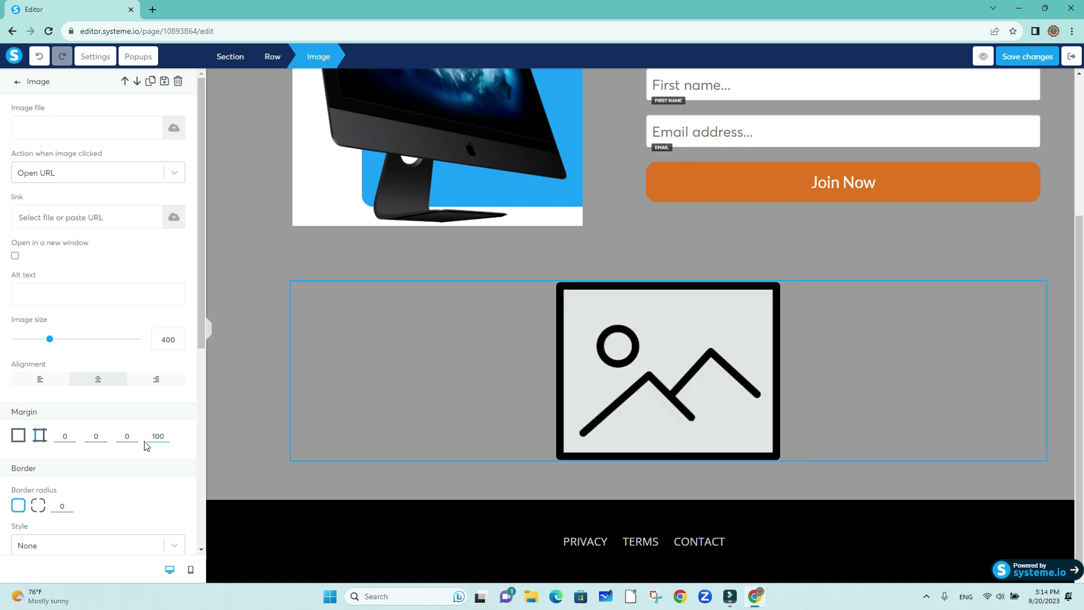
{"action": "key", "text": "BackSpace"}
{"action": "key", "text": "BackSpace"}
{"action": "key", "text": "BackSpace"}
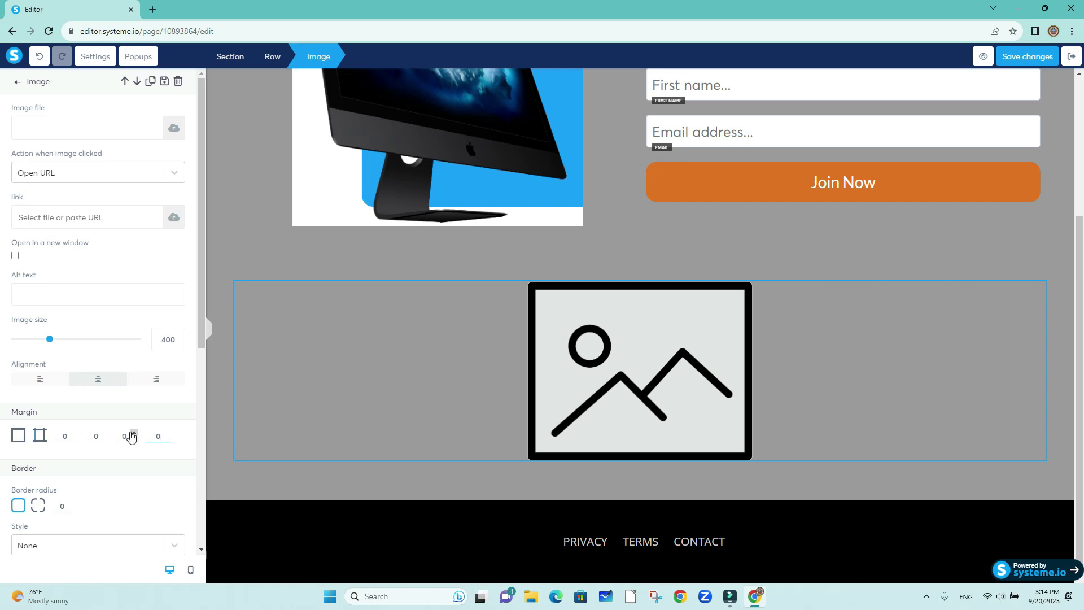
Try a right margin of 1000 on the placeholder image, and set it back to 0.
{"action": "left_click", "coordinate": [40, 436]}
{"action": "left_click", "coordinate": [97, 435]}
{"action": "type", "text": "1000"}
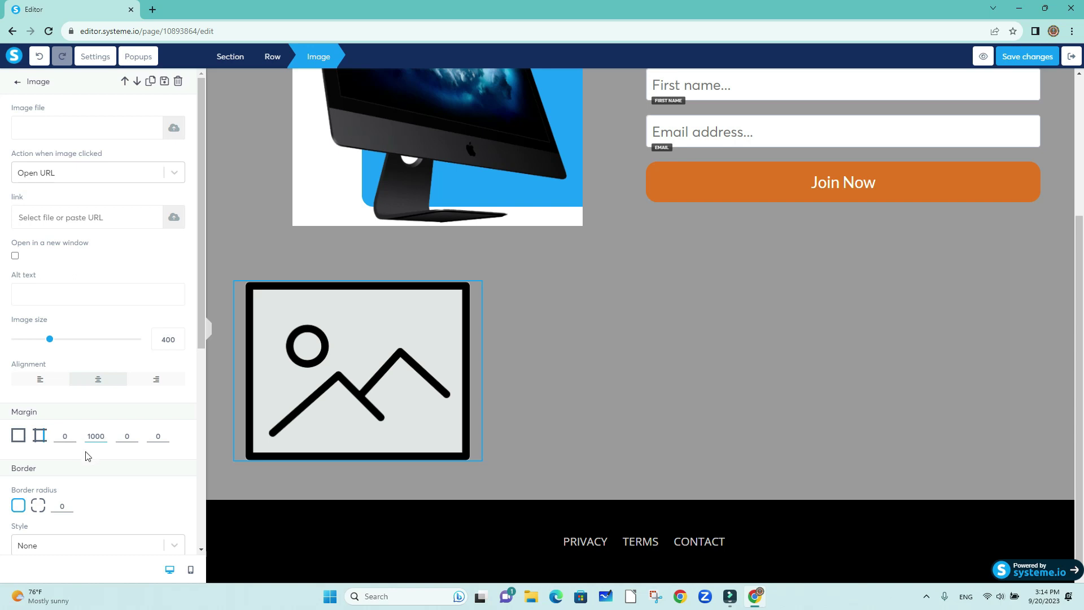
{"action": "key", "text": "BackSpace"}
{"action": "key", "text": "BackSpace"}
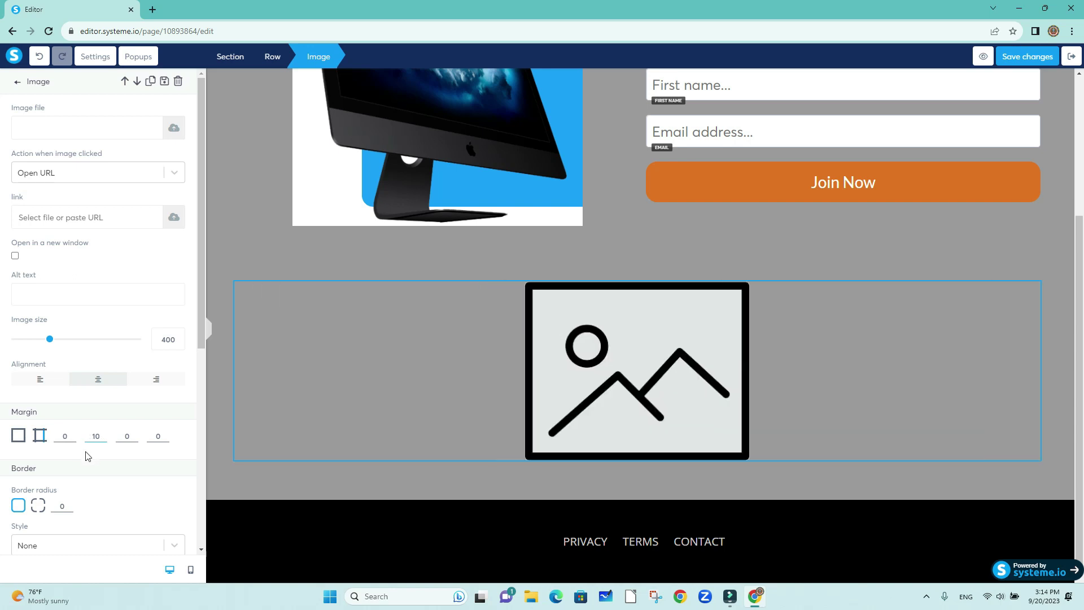
{"action": "key", "text": "BackSpace"}
{"action": "key", "text": "BackSpace"}
{"action": "type", "text": "0"}
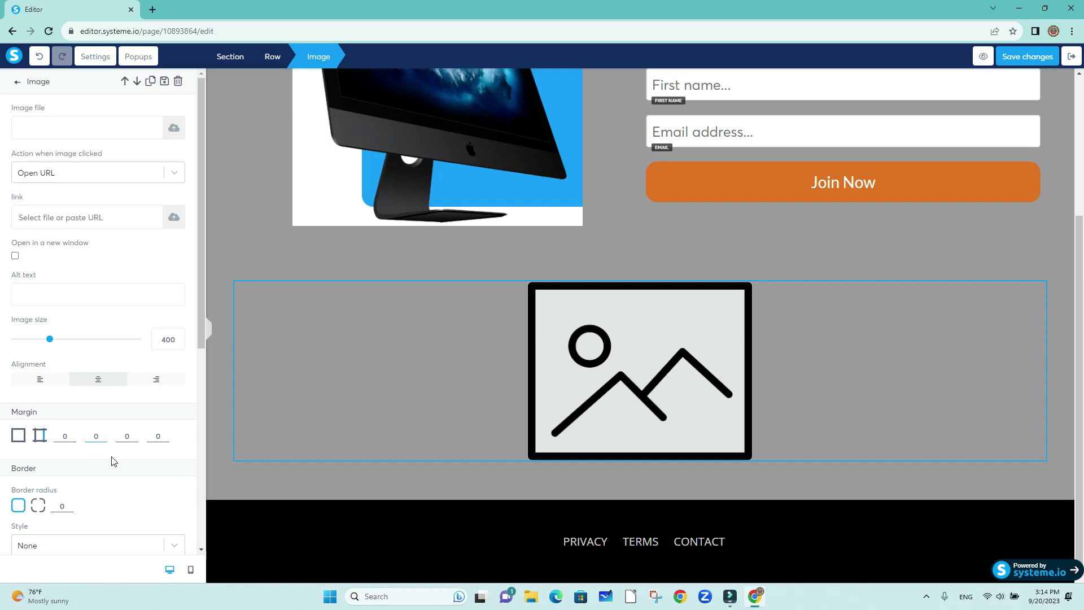
Give the placeholder image a solid border in yellow (F8E71C).
{"action": "left_click", "coordinate": [370, 390]}
{"action": "left_click", "coordinate": [372, 394]}
{"action": "scroll", "coordinate": [120, 399], "scroll_direction": "down", "scroll_amount": 4}
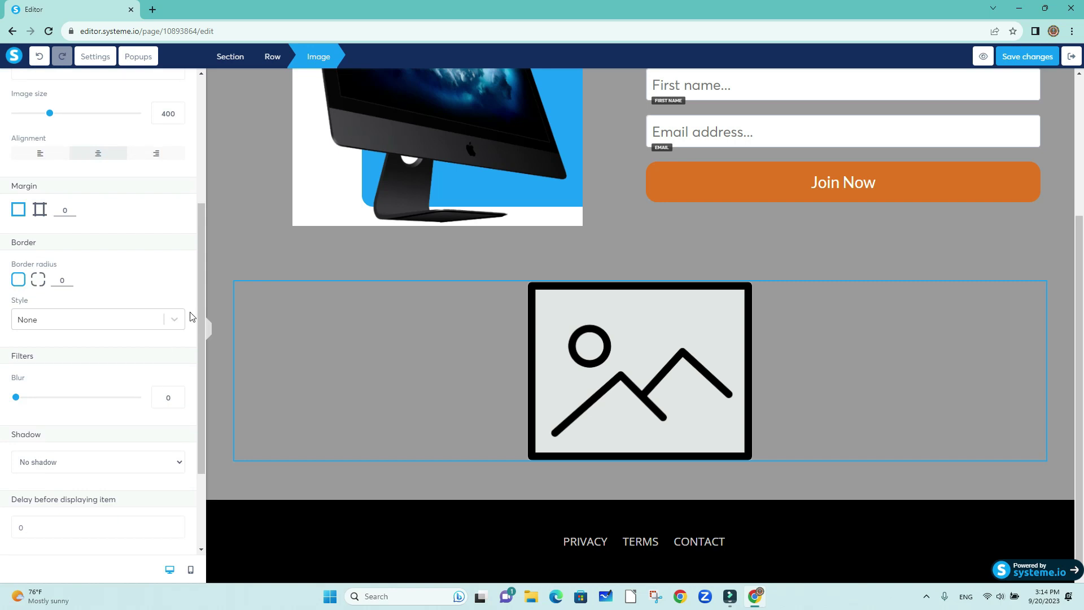
{"action": "left_click", "coordinate": [177, 322]}
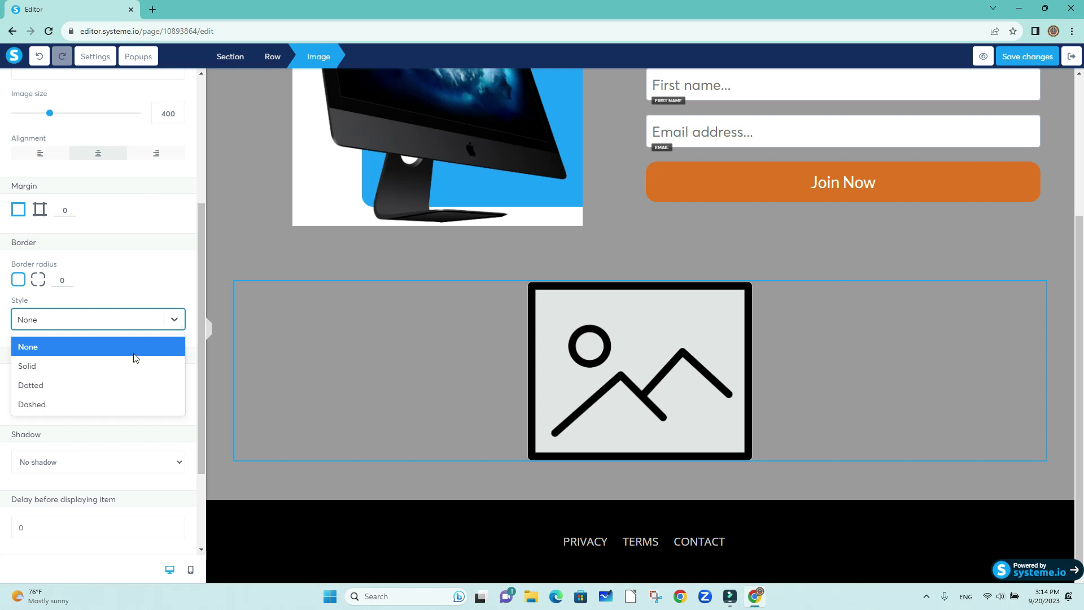
{"action": "left_click", "coordinate": [125, 366]}
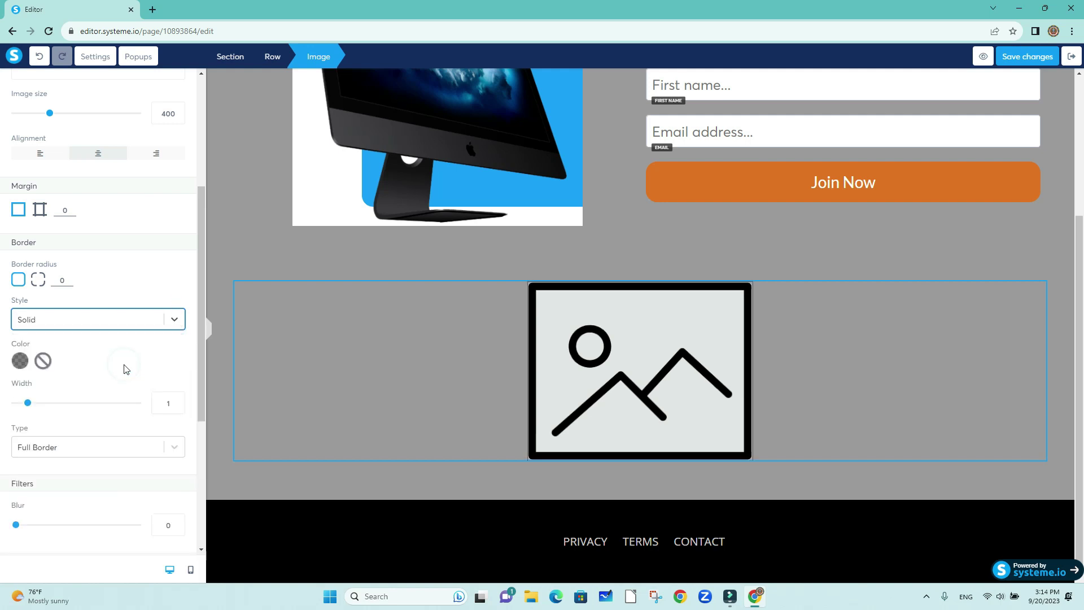
{"action": "left_click", "coordinate": [20, 361]}
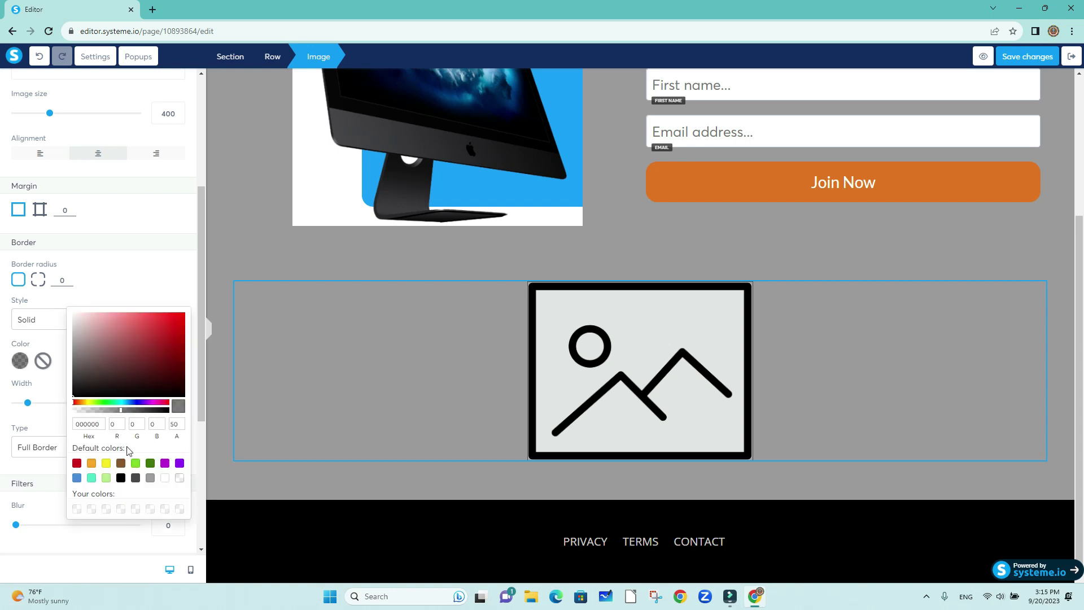
{"action": "left_click", "coordinate": [105, 465]}
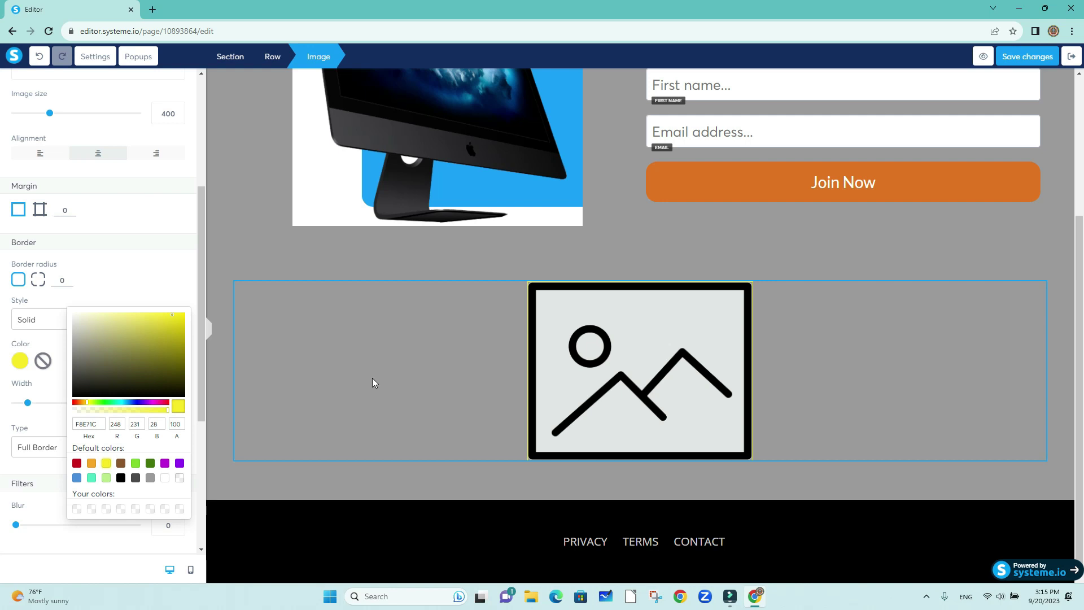
Remove the image border's yellow color, and recolor the border red (D0021B).
{"action": "left_click", "coordinate": [45, 364]}
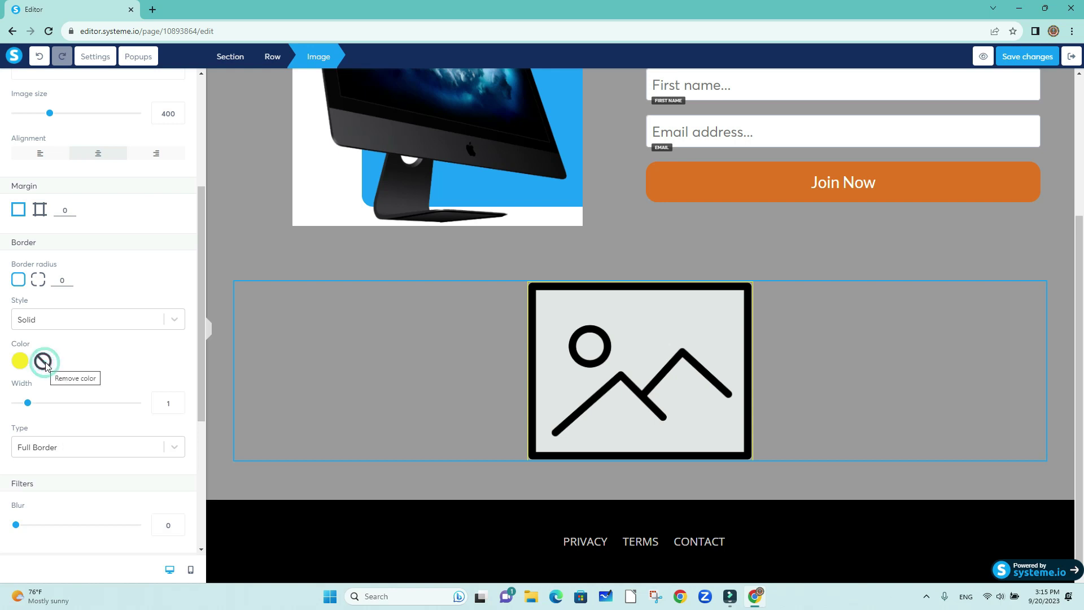
{"action": "left_click", "coordinate": [45, 364]}
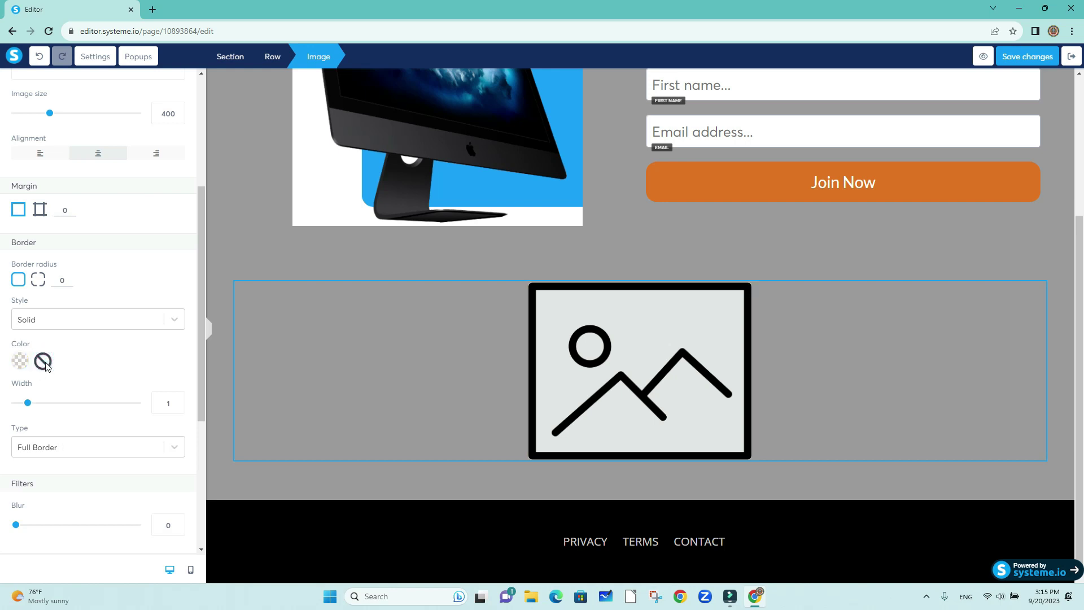
{"action": "left_click", "coordinate": [18, 365]}
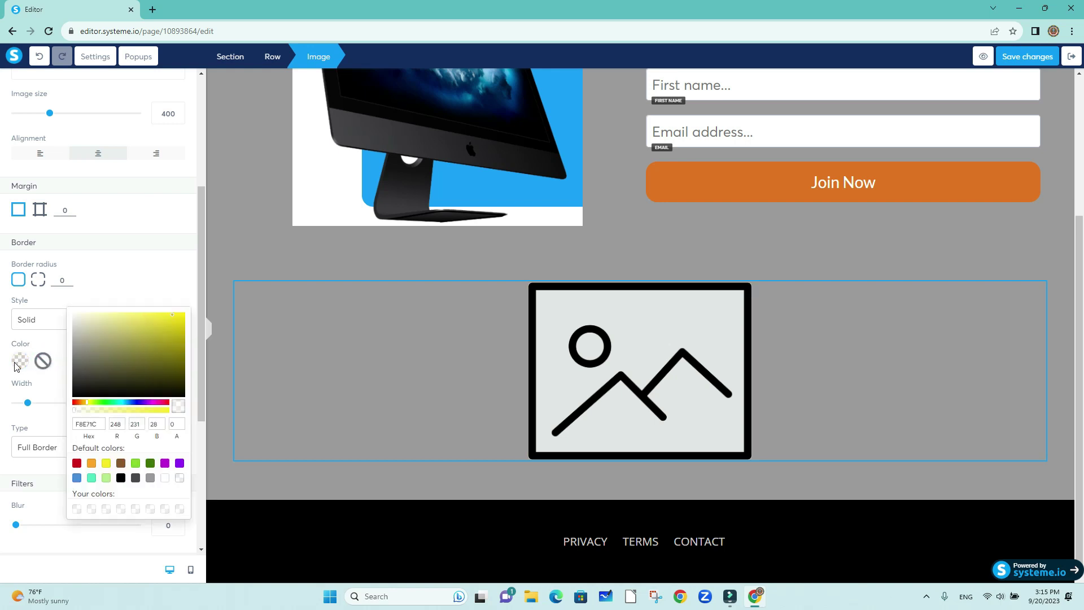
{"action": "left_click", "coordinate": [163, 348]}
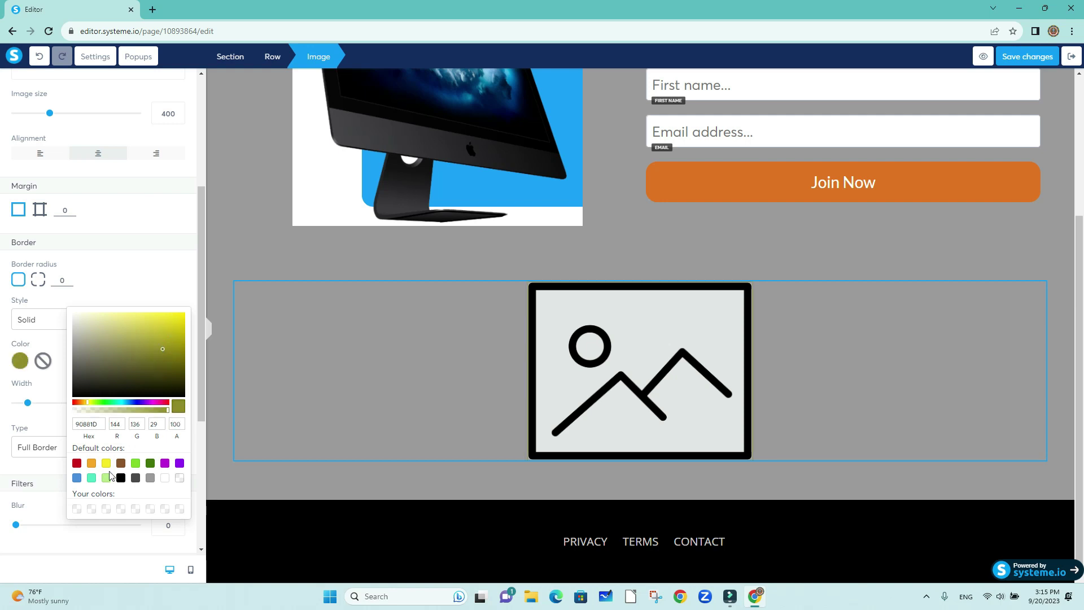
{"action": "left_click", "coordinate": [78, 465]}
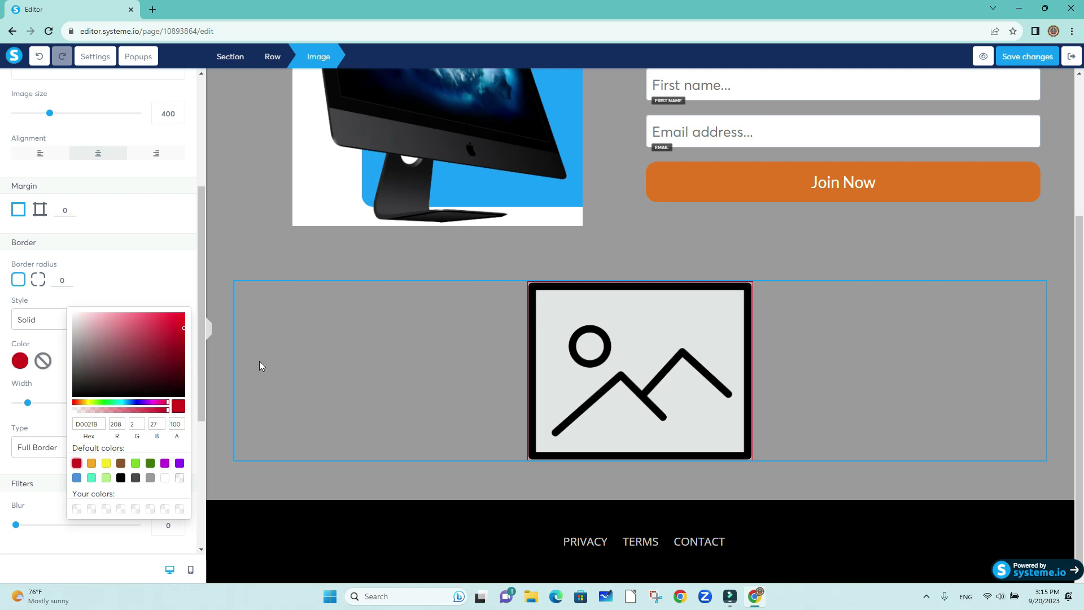
Widen the placeholder image's border to 10, and remove the border color.
{"action": "left_click", "coordinate": [46, 364]}
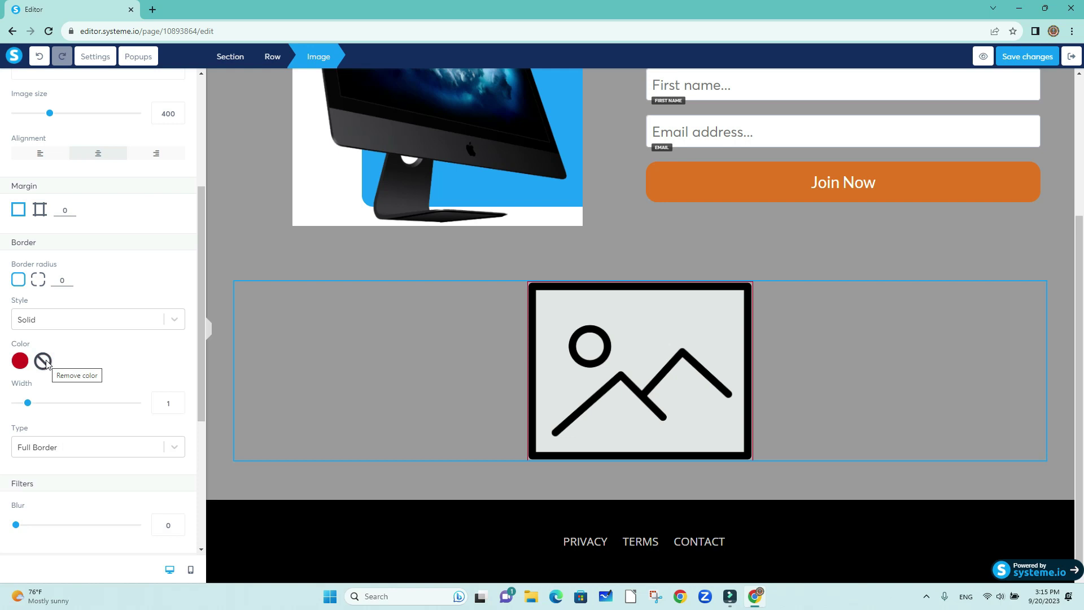
{"action": "left_click", "coordinate": [18, 364]}
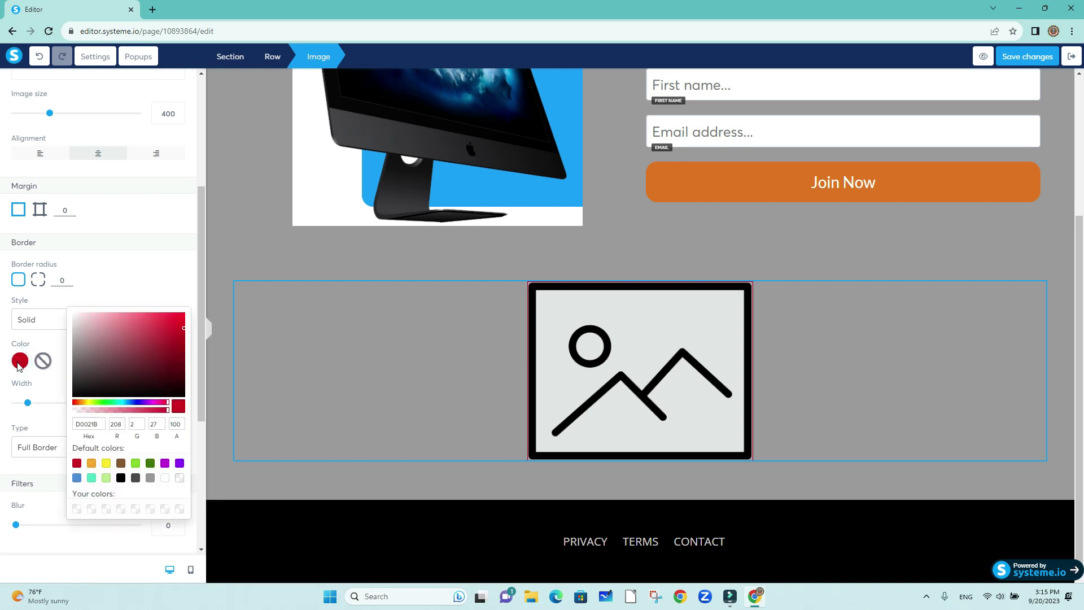
{"action": "left_click", "coordinate": [40, 407]}
{"action": "left_click_drag", "start_coordinate": [28, 402], "coordinate": [145, 410]}
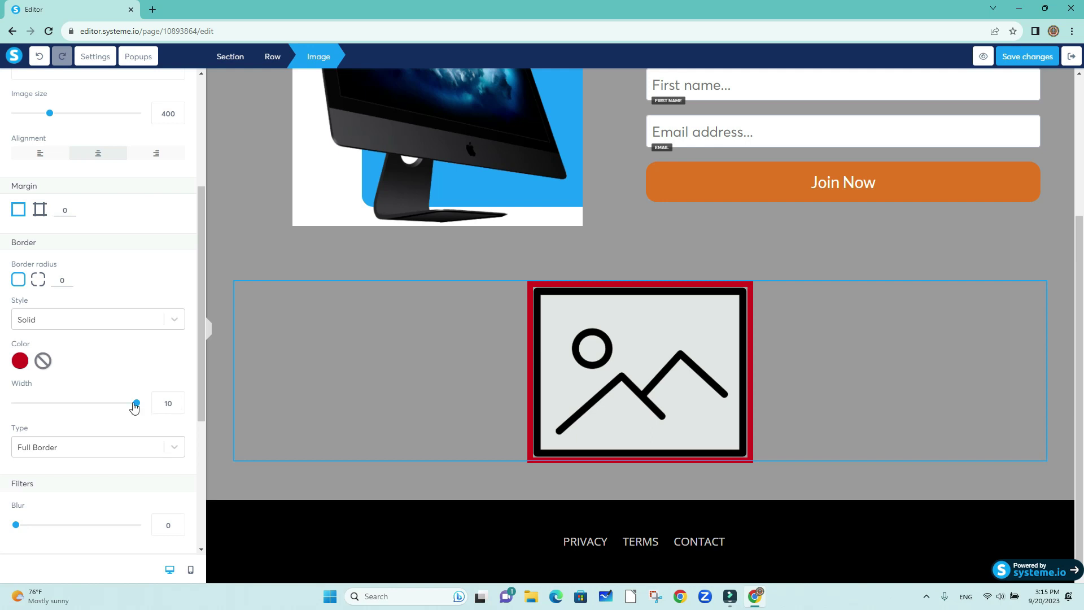
{"action": "left_click", "coordinate": [43, 360]}
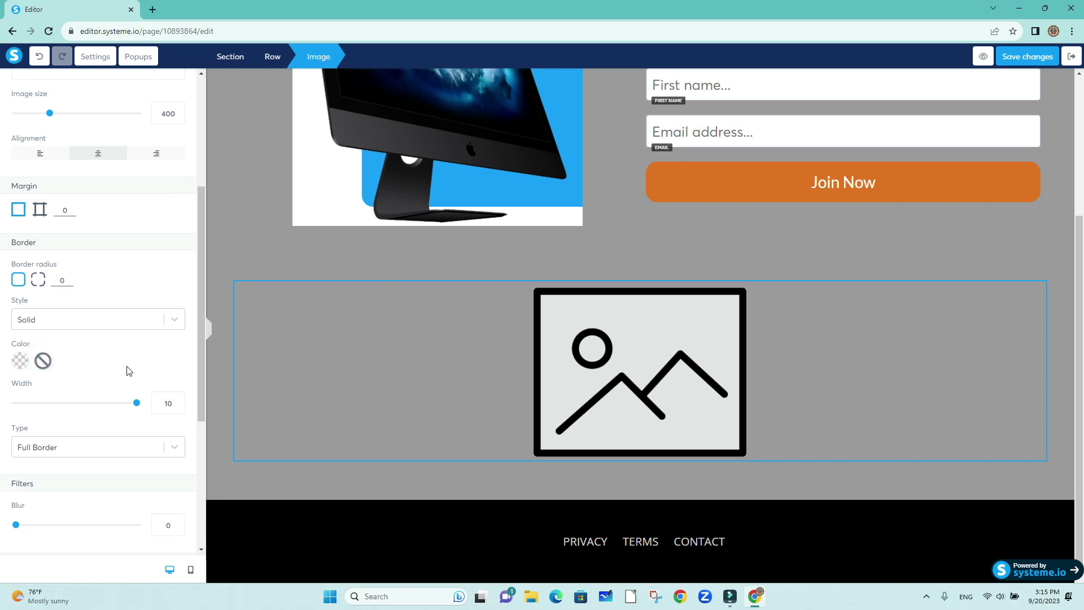
{"action": "key", "text": "Escape"}
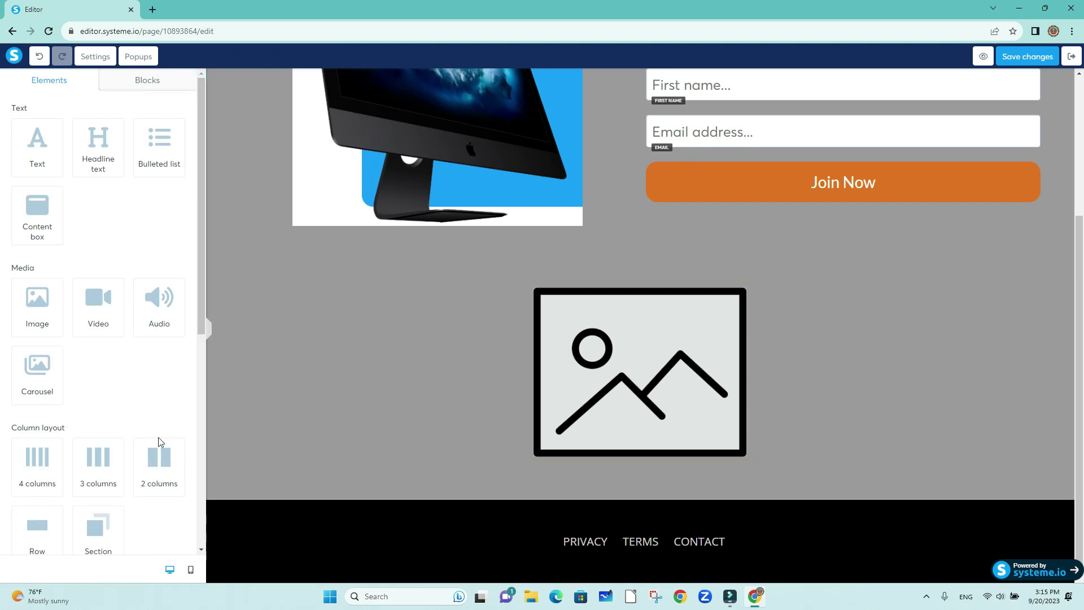
Add a 3-column layout beneath the placeholder image, and move the image into its middle column.
{"action": "scroll", "coordinate": [161, 437], "scroll_direction": "down", "scroll_amount": 1}
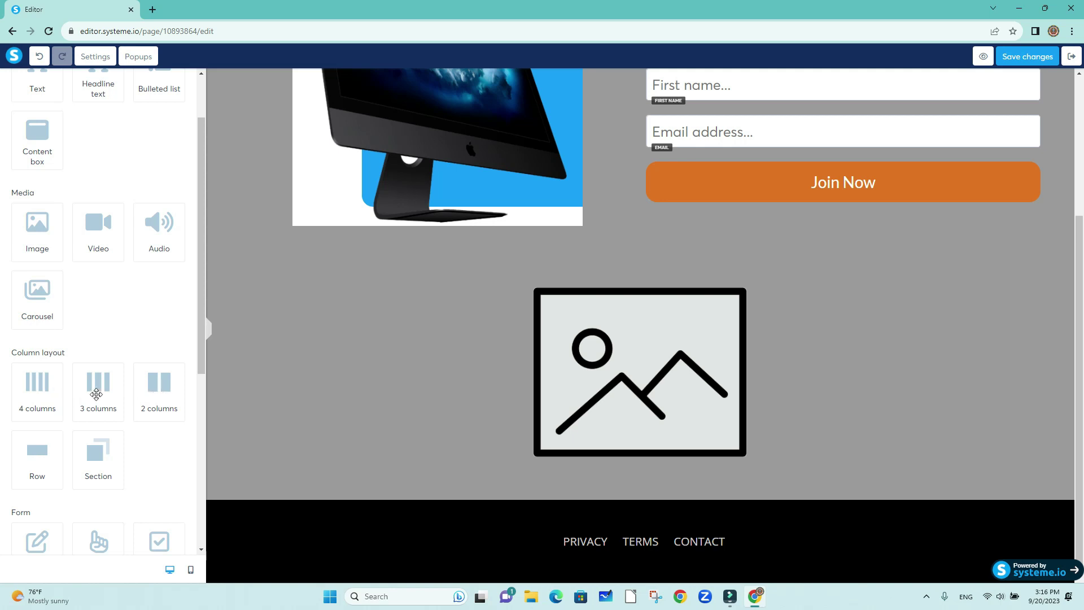
{"action": "left_click_drag", "start_coordinate": [98, 392], "coordinate": [649, 464]}
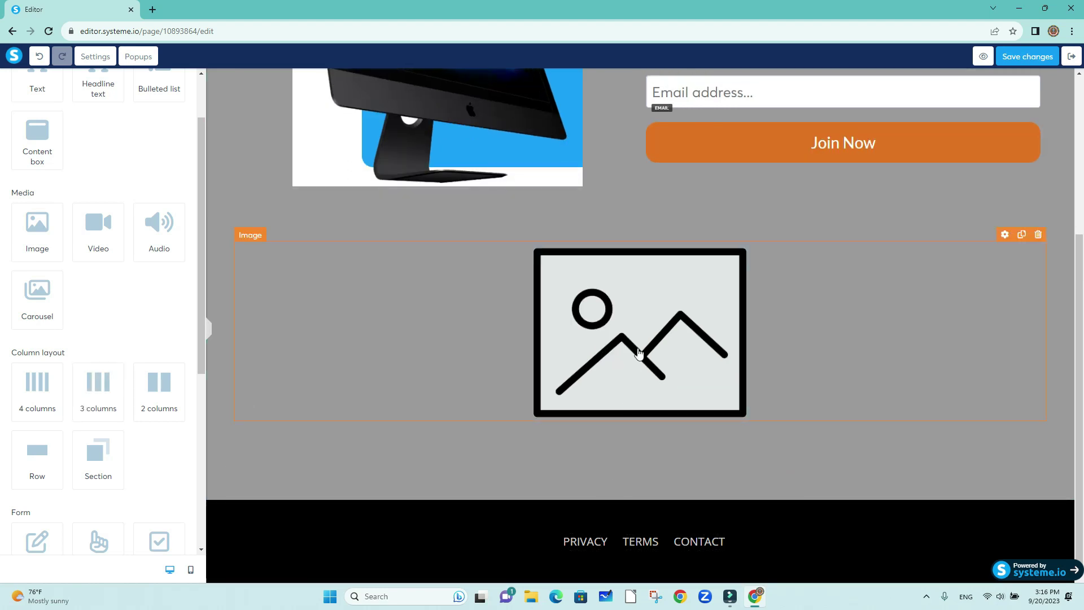
{"action": "left_click_drag", "start_coordinate": [637, 336], "coordinate": [629, 441]}
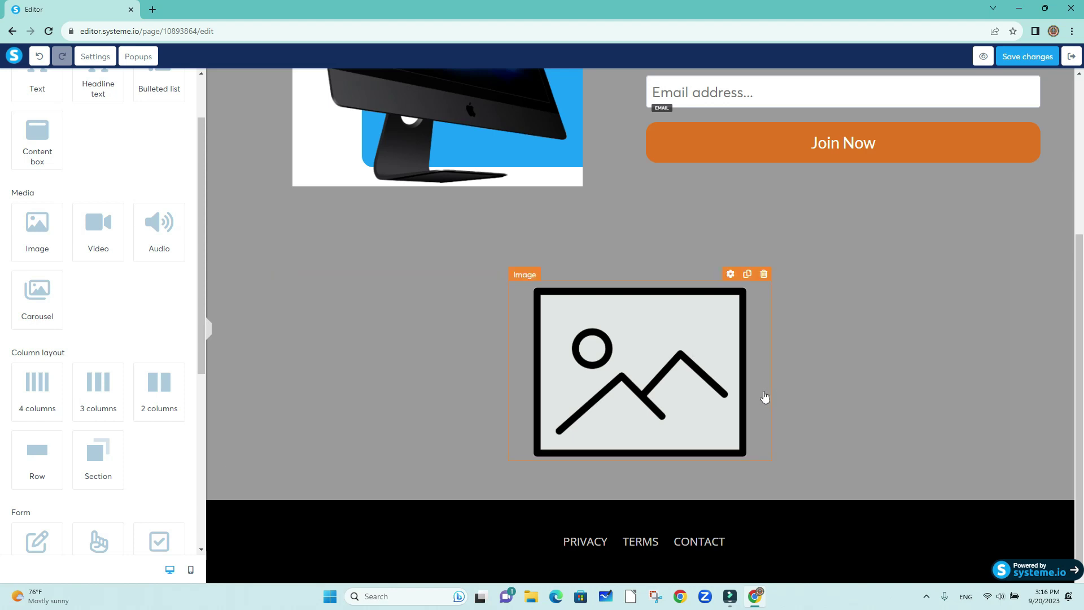
Open the placeholder image's settings and look through its border, filter, shadow, delay and visibility options.
{"action": "left_click", "coordinate": [780, 402]}
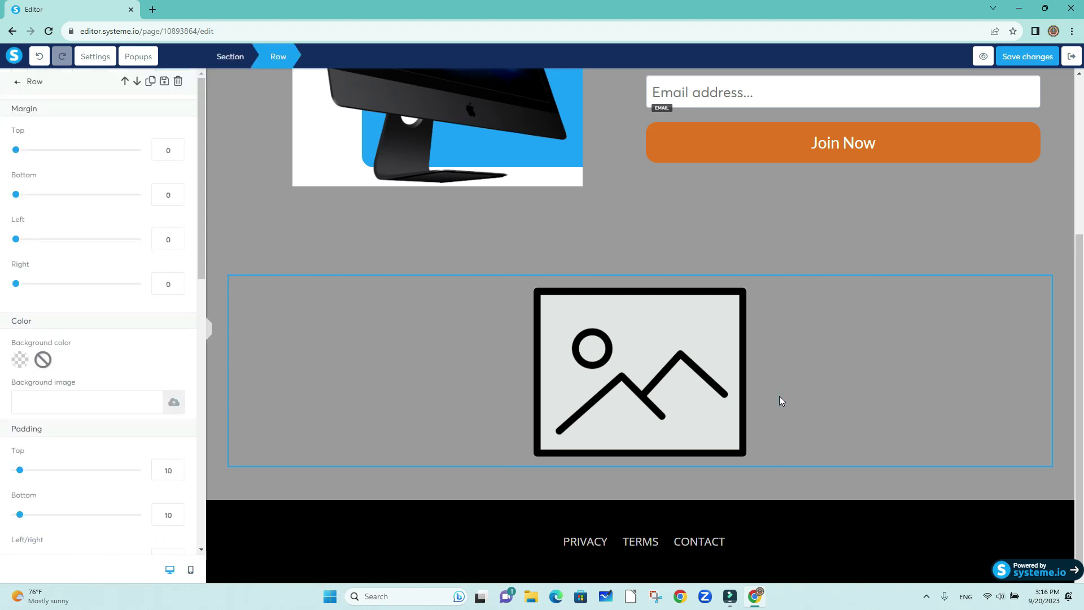
{"action": "left_click", "coordinate": [762, 402]}
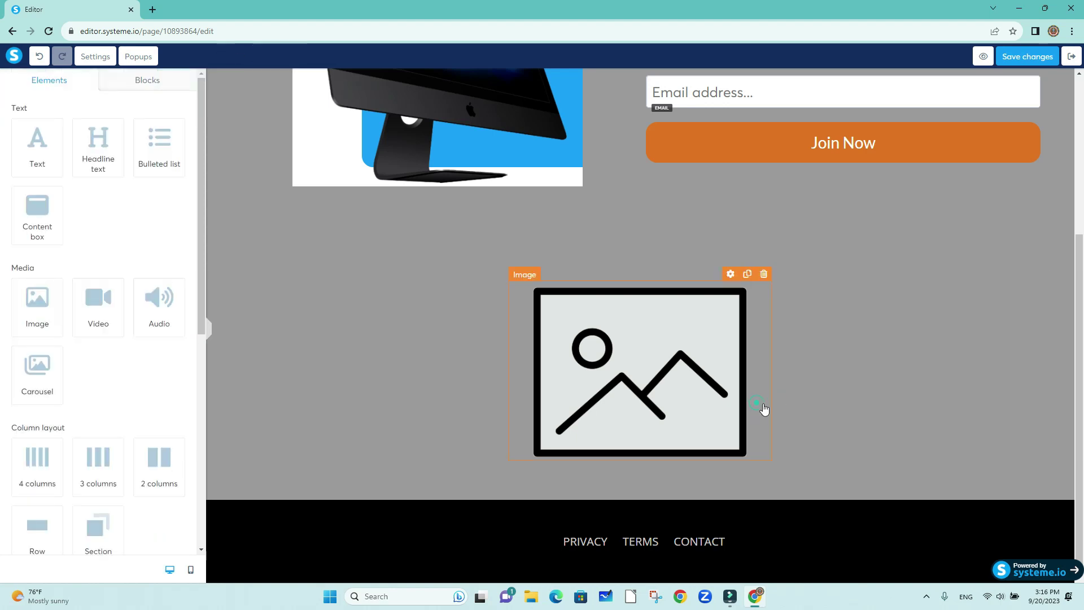
{"action": "left_click", "coordinate": [763, 403]}
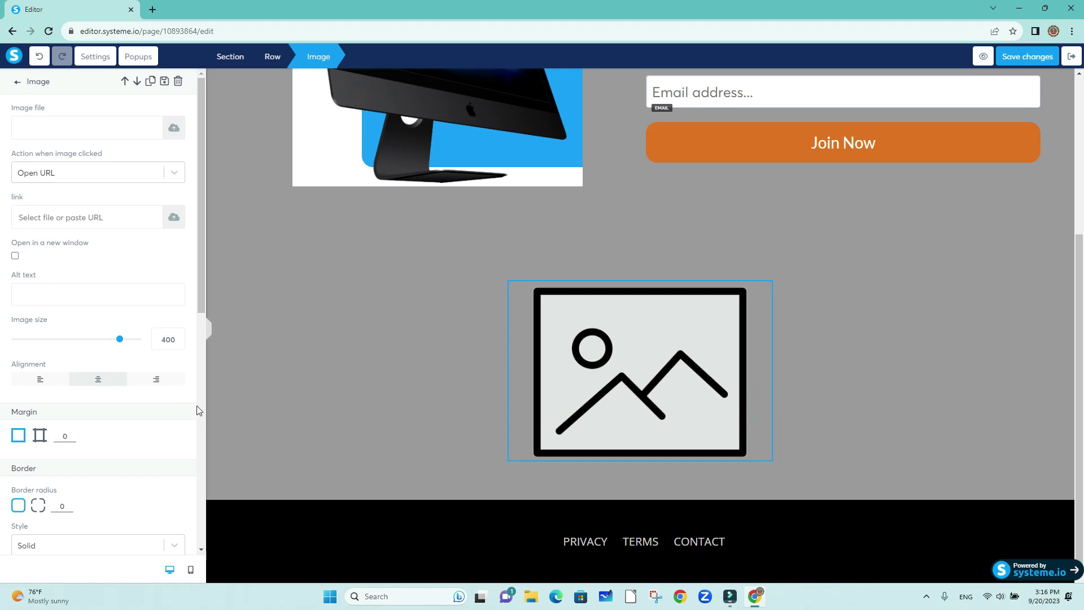
{"action": "scroll", "coordinate": [109, 463], "scroll_direction": "down", "scroll_amount": 3}
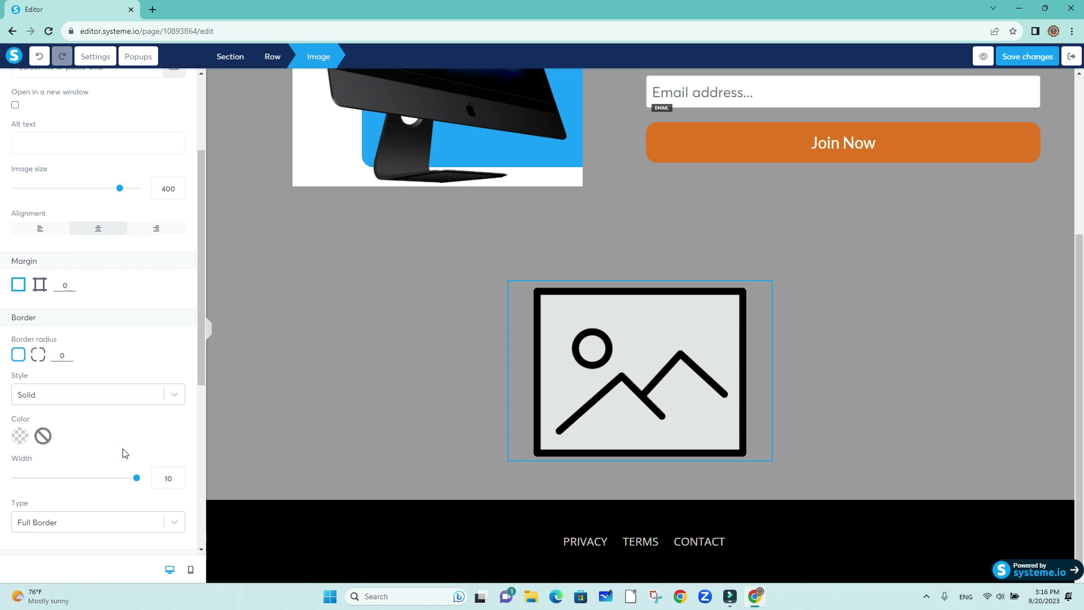
{"action": "scroll", "coordinate": [125, 453], "scroll_direction": "down", "scroll_amount": 4}
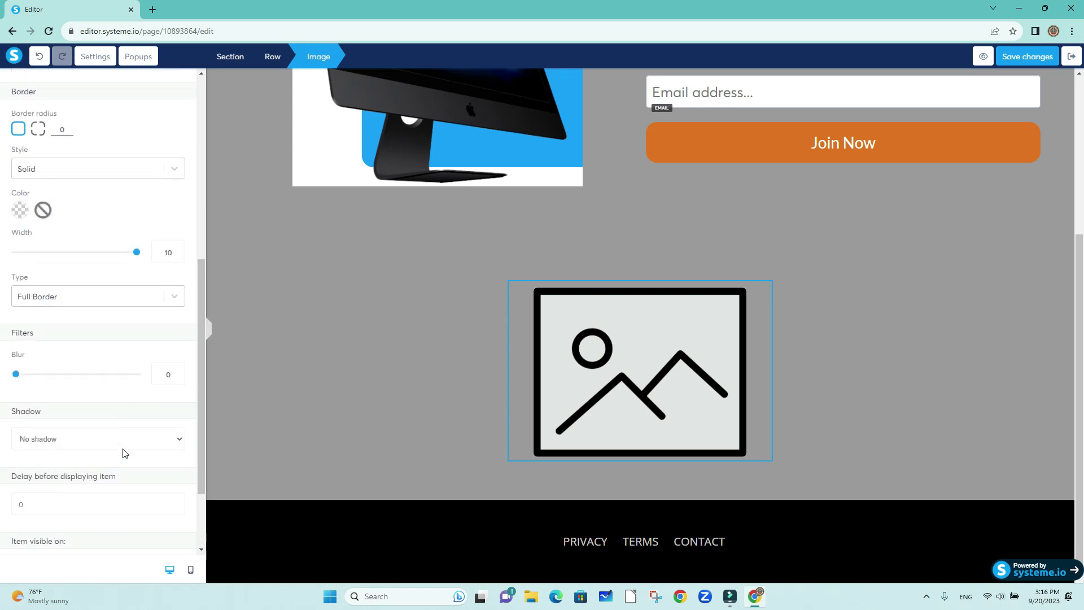
{"action": "scroll", "coordinate": [124, 451], "scroll_direction": "down", "scroll_amount": 2}
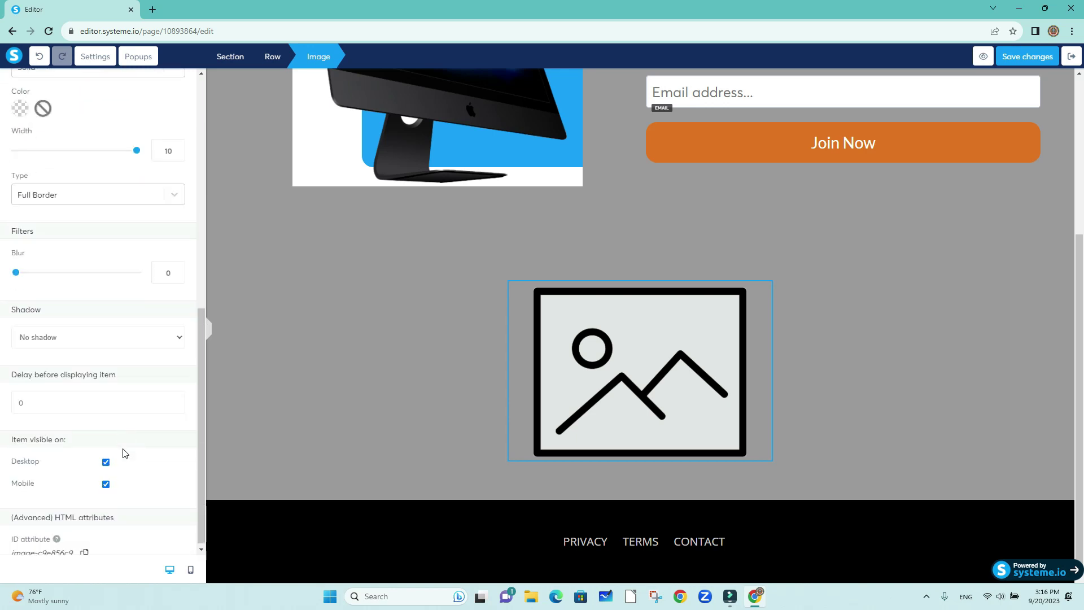
{"action": "scroll", "coordinate": [125, 451], "scroll_direction": "up", "scroll_amount": 5}
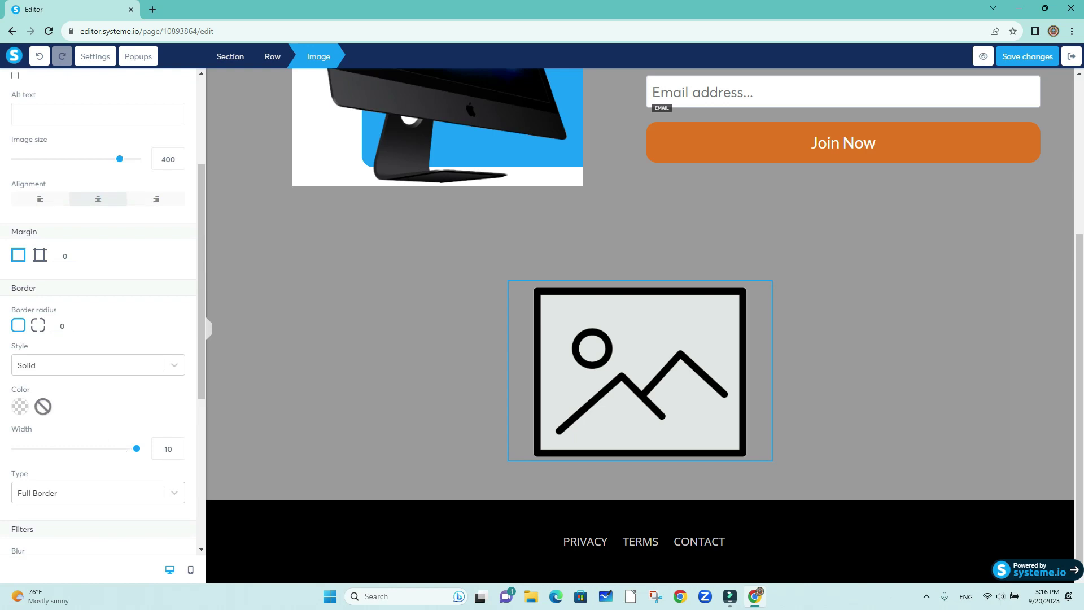
Try the red border color E02138 on the placeholder image, and remove the color again.
{"action": "left_click", "coordinate": [19, 407]}
{"action": "left_click_drag", "start_coordinate": [167, 382], "coordinate": [169, 369]}
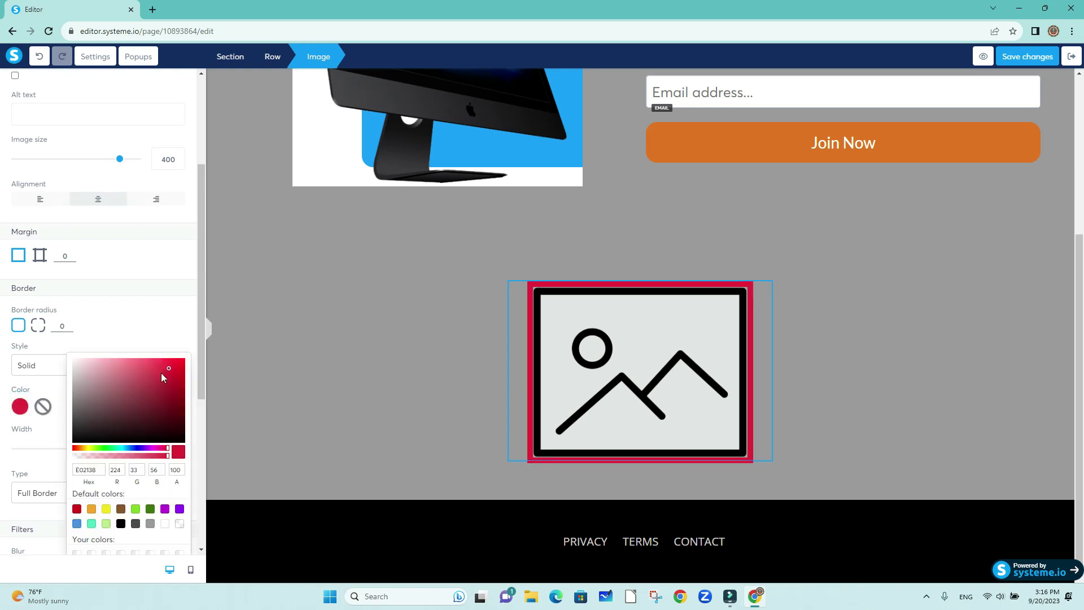
{"action": "left_click", "coordinate": [44, 407]}
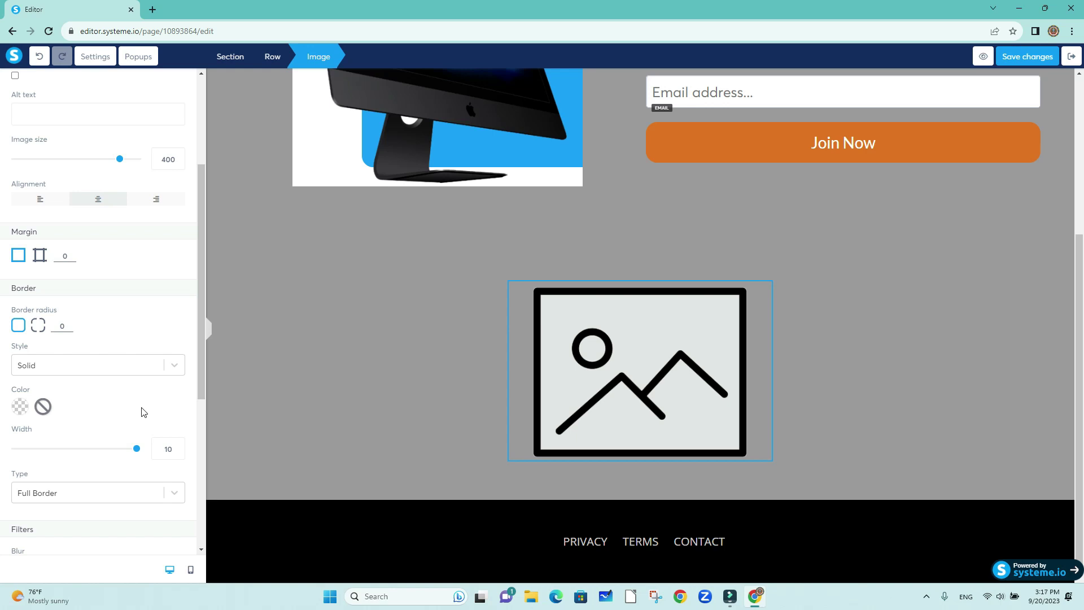
{"action": "scroll", "coordinate": [142, 411], "scroll_direction": "up", "scroll_amount": 1}
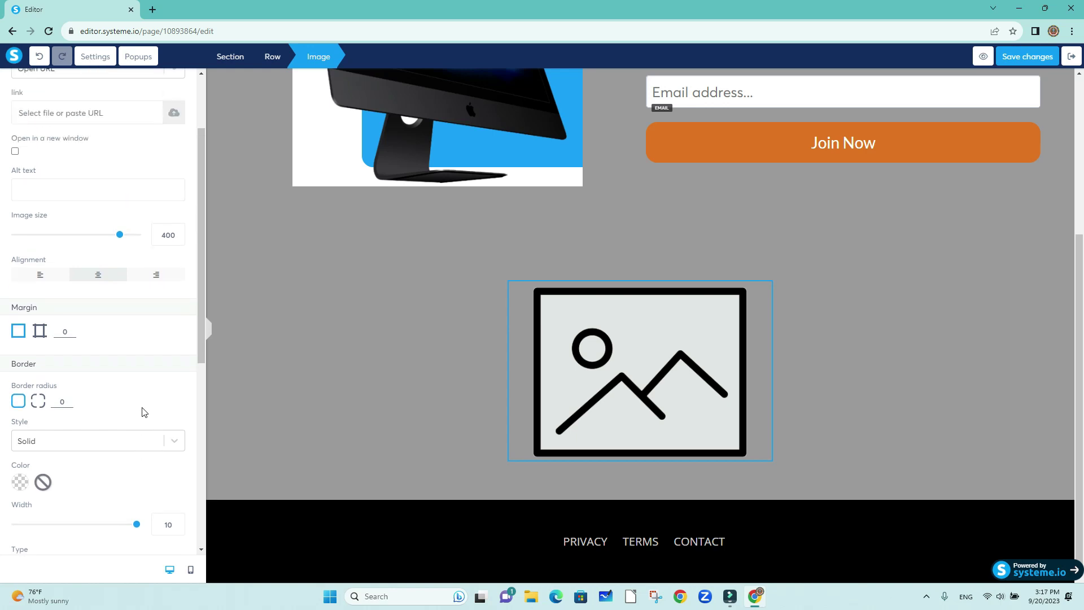
Move the placeholder image from the middle column to the first column of the three-column row.
{"action": "left_click", "coordinate": [390, 343]}
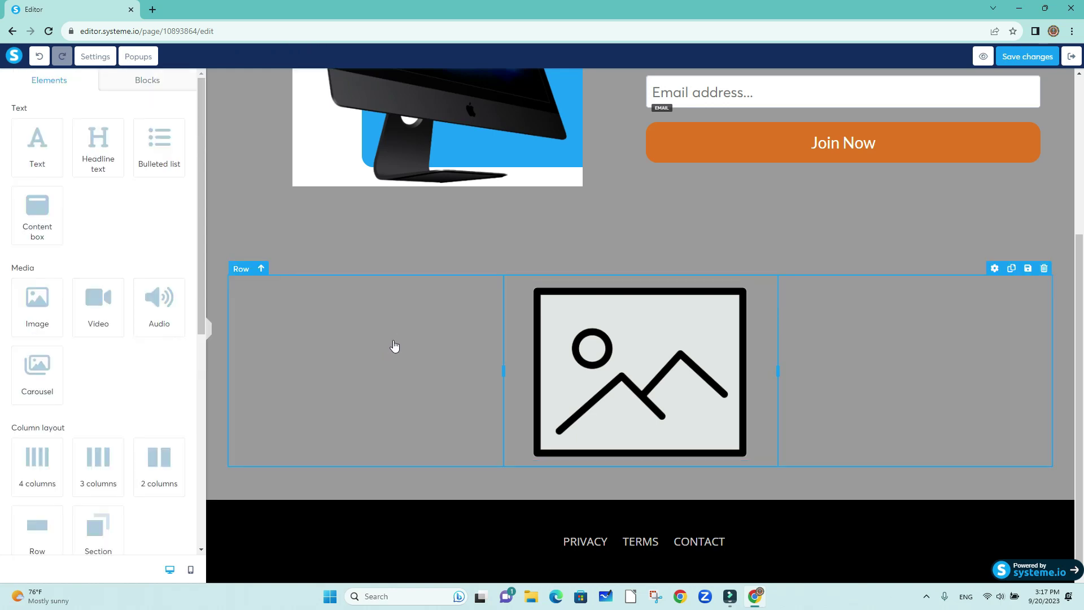
{"action": "left_click", "coordinate": [645, 343]}
{"action": "left_click_drag", "start_coordinate": [646, 344], "coordinate": [347, 292]}
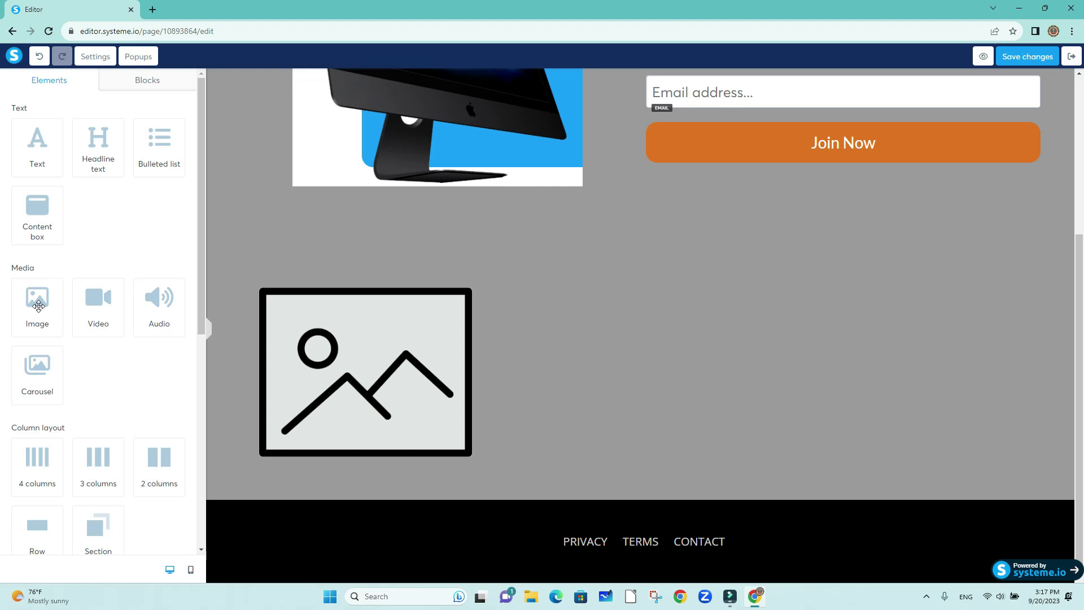
Add a placeholder image to the third column and a video to the middle column of the three-column row.
{"action": "left_click_drag", "start_coordinate": [39, 307], "coordinate": [943, 297]}
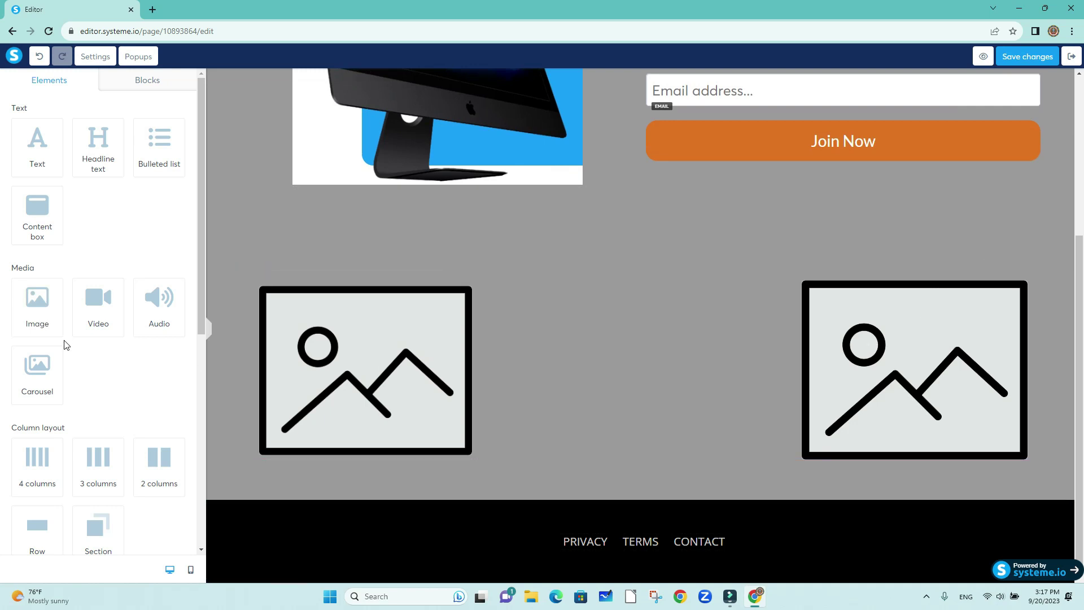
{"action": "left_click_drag", "start_coordinate": [97, 305], "coordinate": [664, 289]}
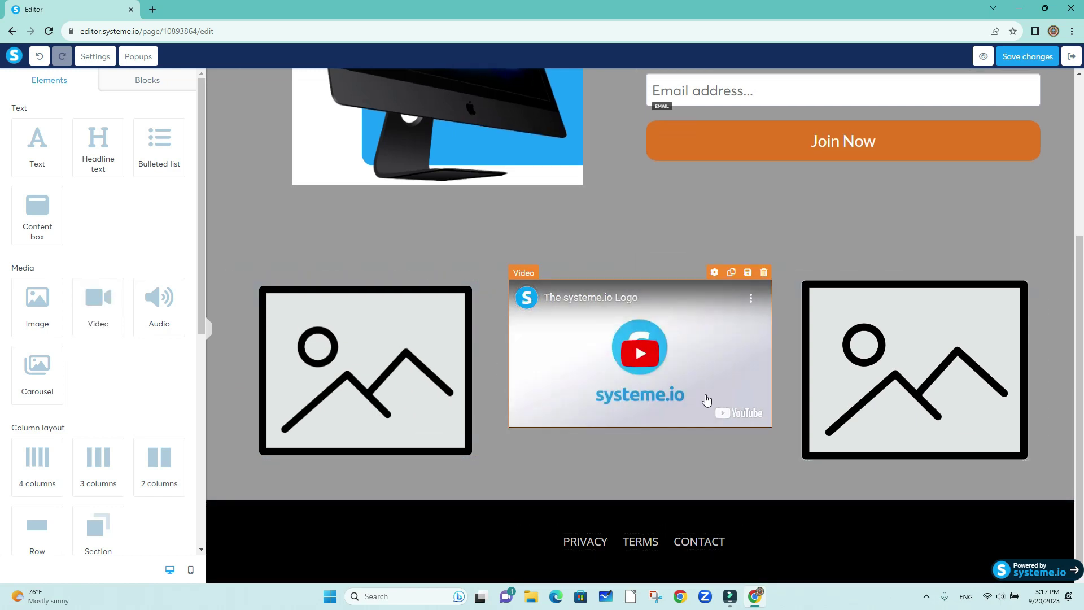
Reduce the size of the placeholder image in the first column to 345.
{"action": "left_click", "coordinate": [435, 418]}
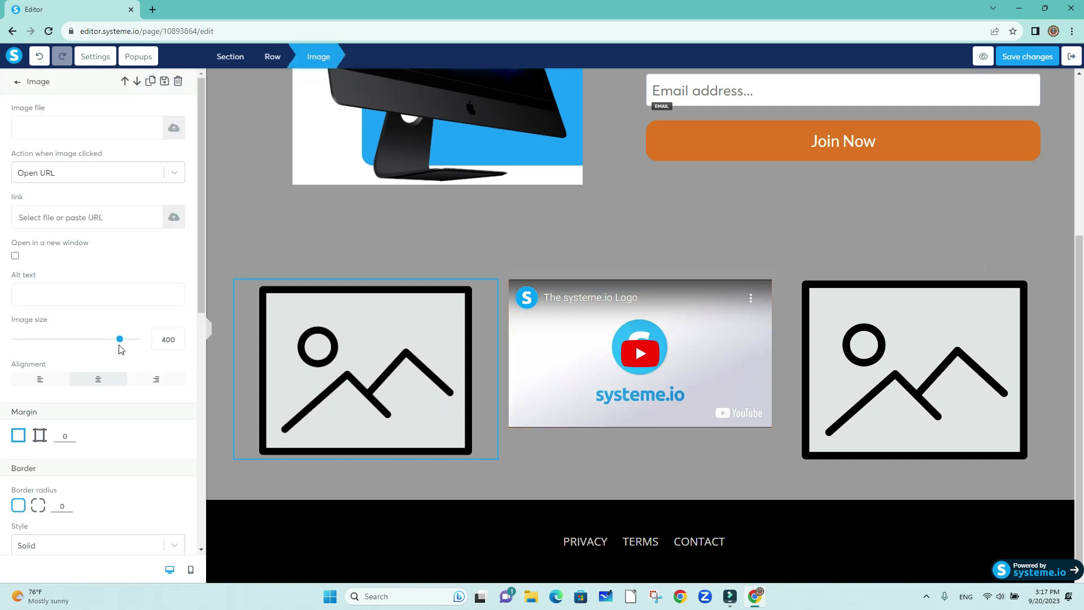
{"action": "left_click_drag", "start_coordinate": [118, 340], "coordinate": [107, 339]}
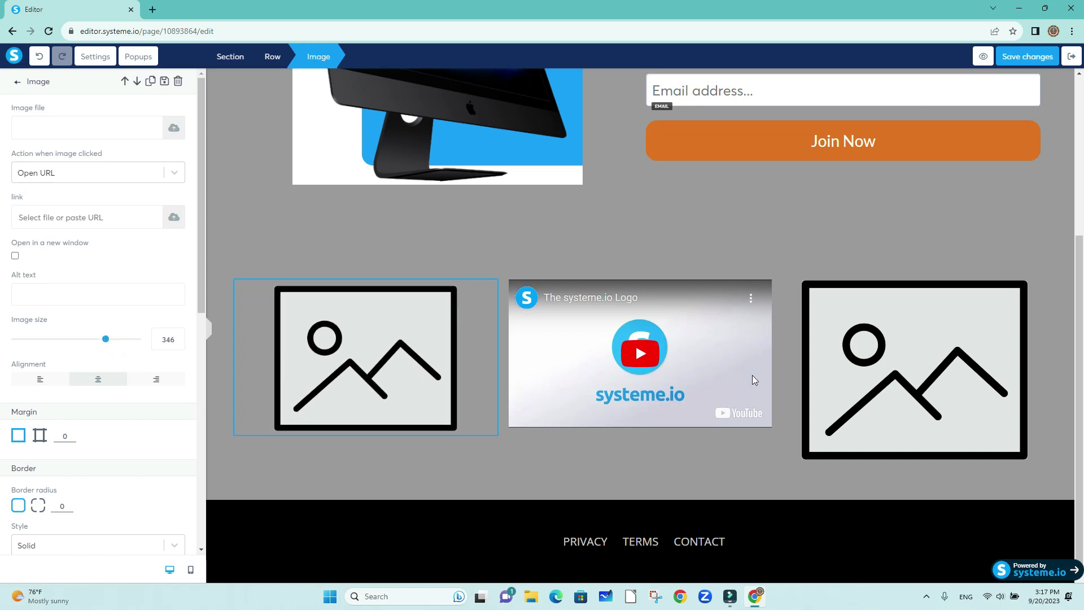
{"action": "left_click", "coordinate": [177, 343]}
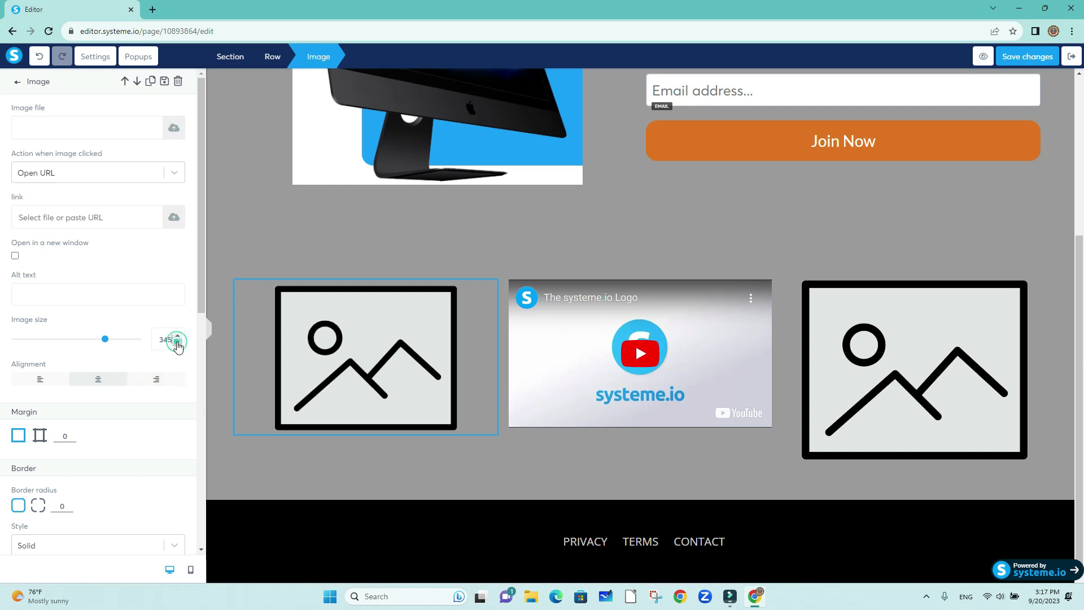
Set the size of the placeholder image in the third column to 345.
{"action": "left_click", "coordinate": [1000, 408]}
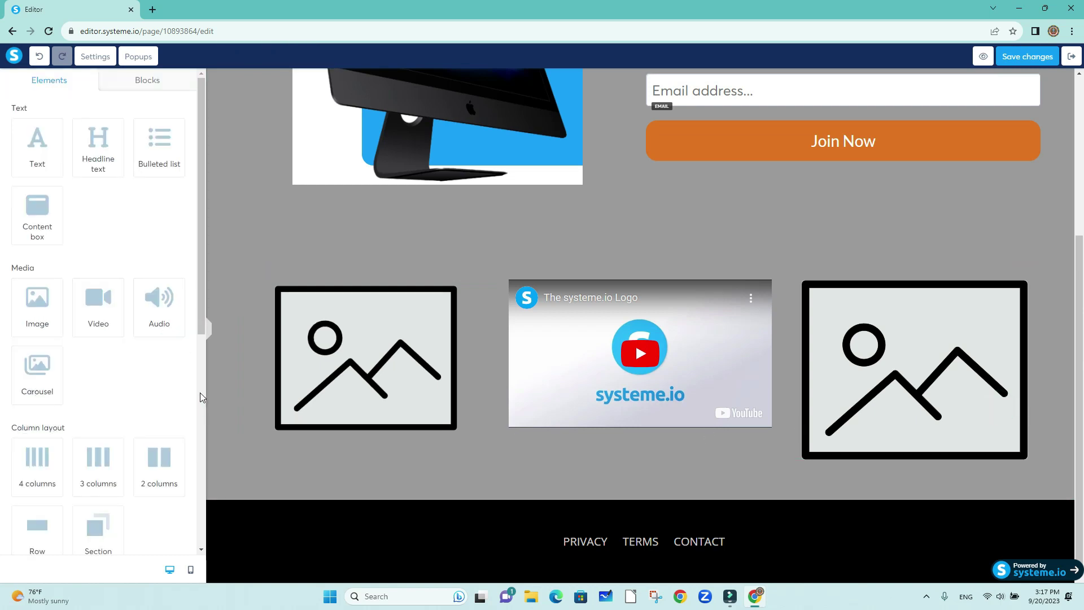
{"action": "left_click", "coordinate": [937, 373]}
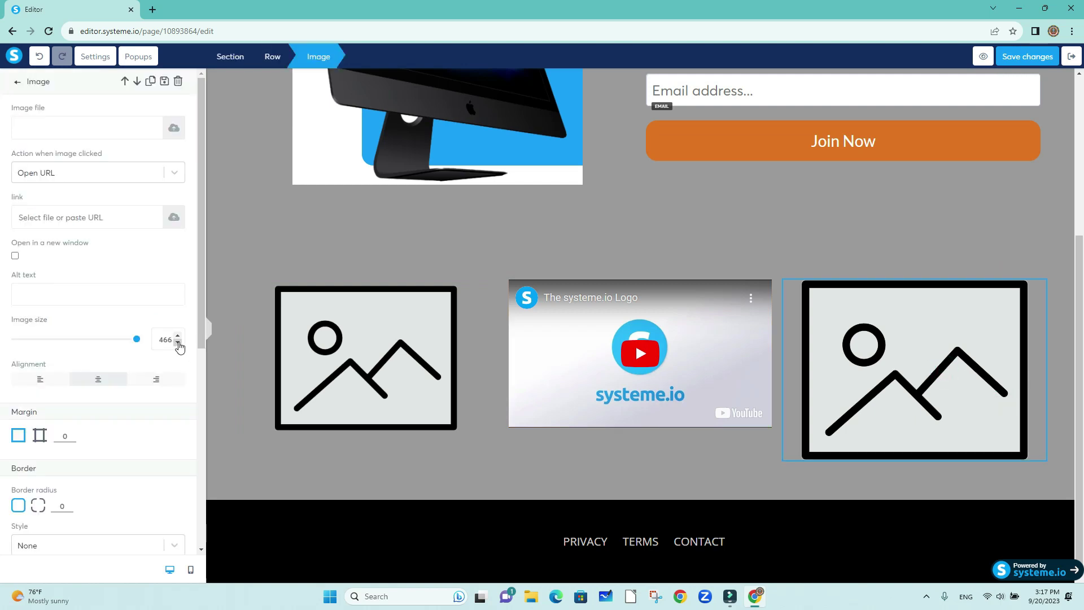
{"action": "left_click_drag", "start_coordinate": [172, 339], "coordinate": [141, 346]}
{"action": "type", "text": "345"}
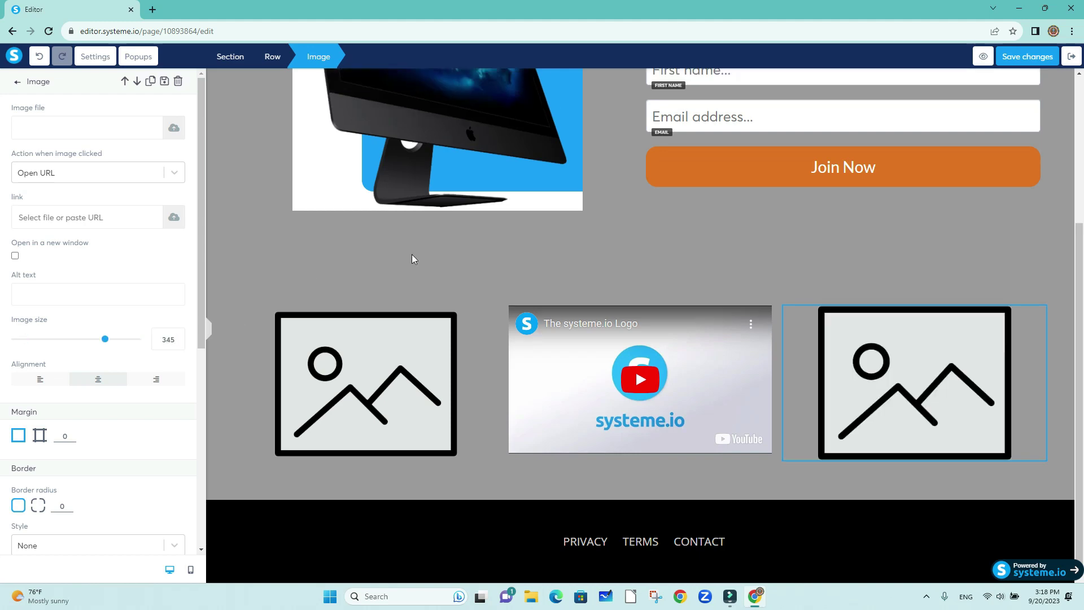
{"action": "left_click", "coordinate": [733, 254]}
{"action": "scroll", "coordinate": [821, 346], "scroll_direction": "up", "scroll_amount": 2}
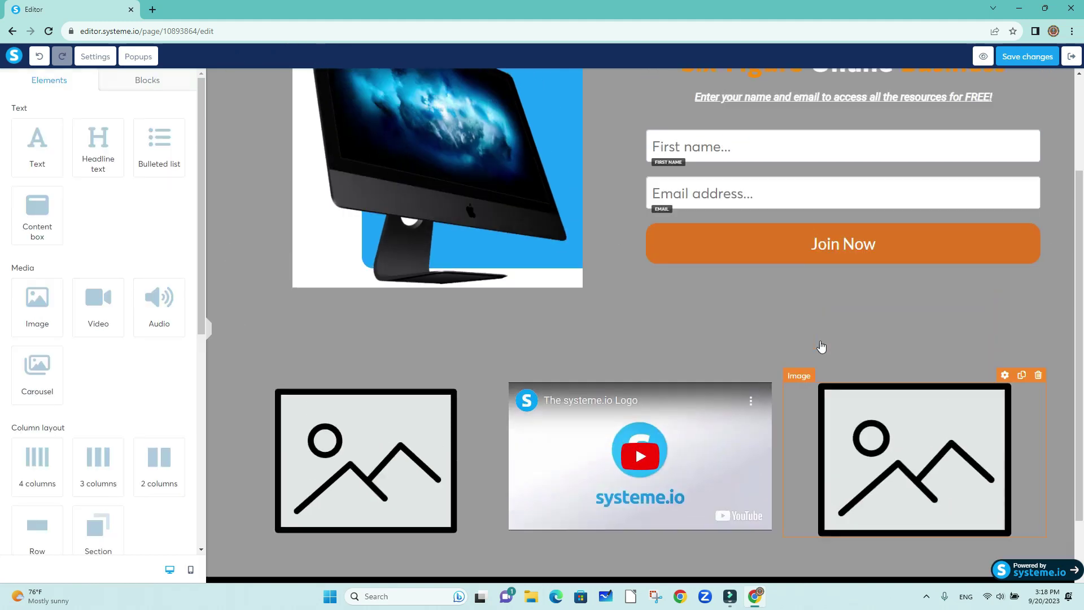
{"action": "scroll", "coordinate": [821, 346], "scroll_direction": "down", "scroll_amount": 2}
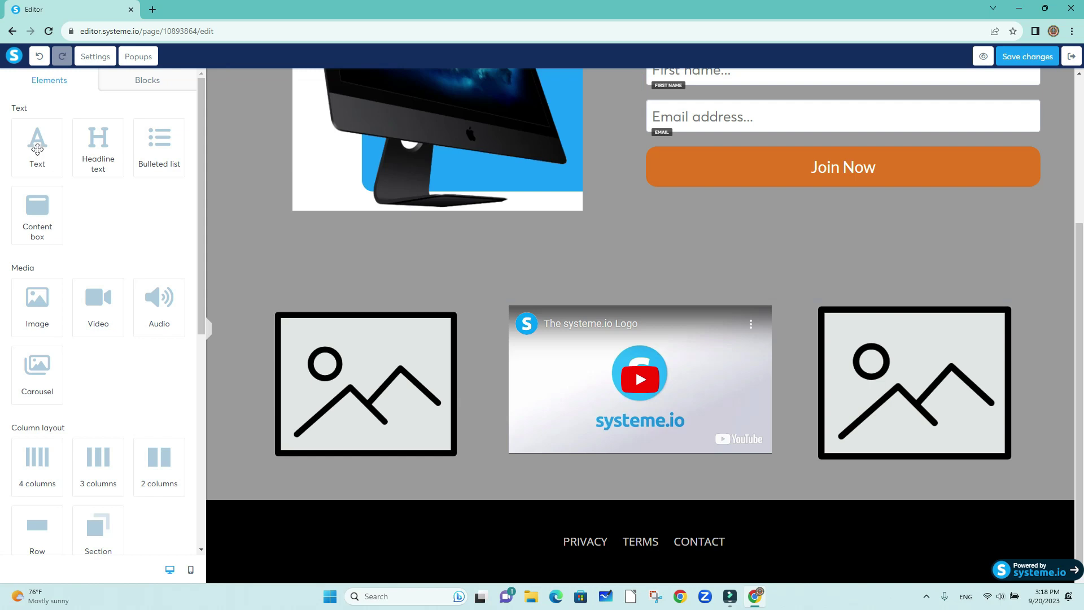
{"action": "left_click_drag", "start_coordinate": [37, 145], "coordinate": [665, 288]}
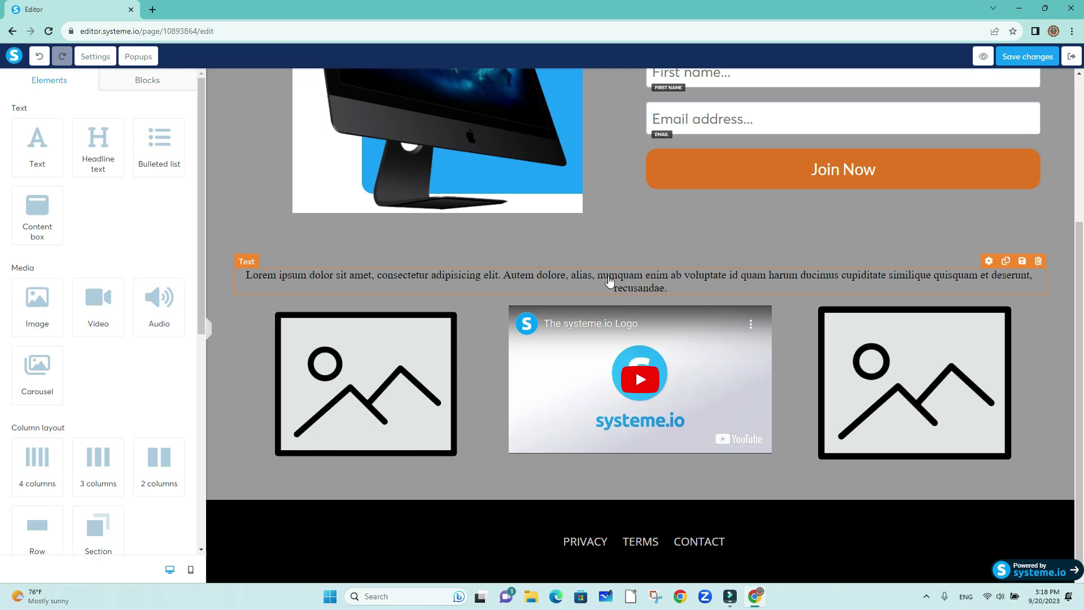
{"action": "left_click", "coordinate": [1038, 261]}
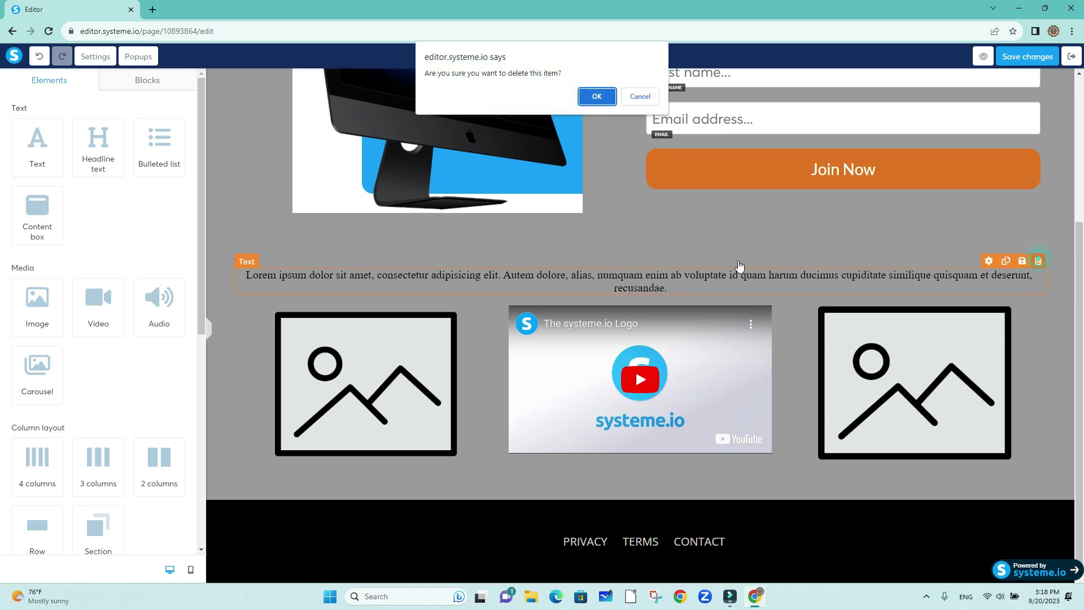
{"action": "left_click", "coordinate": [598, 97]}
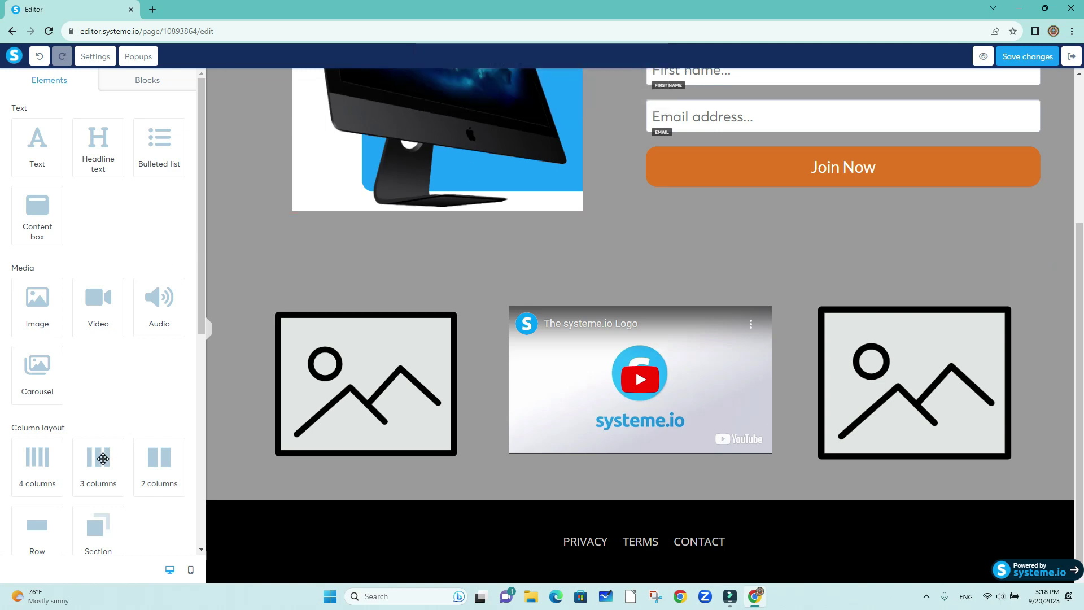
Insert a 3-column layout above the media row, with headline text in its first two columns and a text element in the third.
{"action": "left_click_drag", "start_coordinate": [103, 459], "coordinate": [662, 279]}
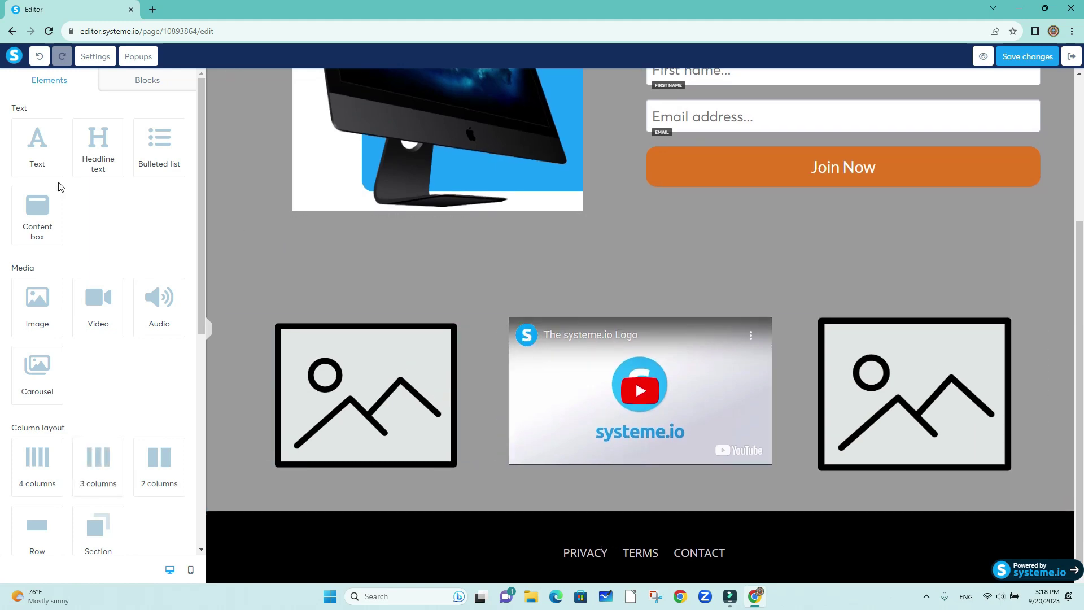
{"action": "left_click_drag", "start_coordinate": [97, 142], "coordinate": [375, 292]}
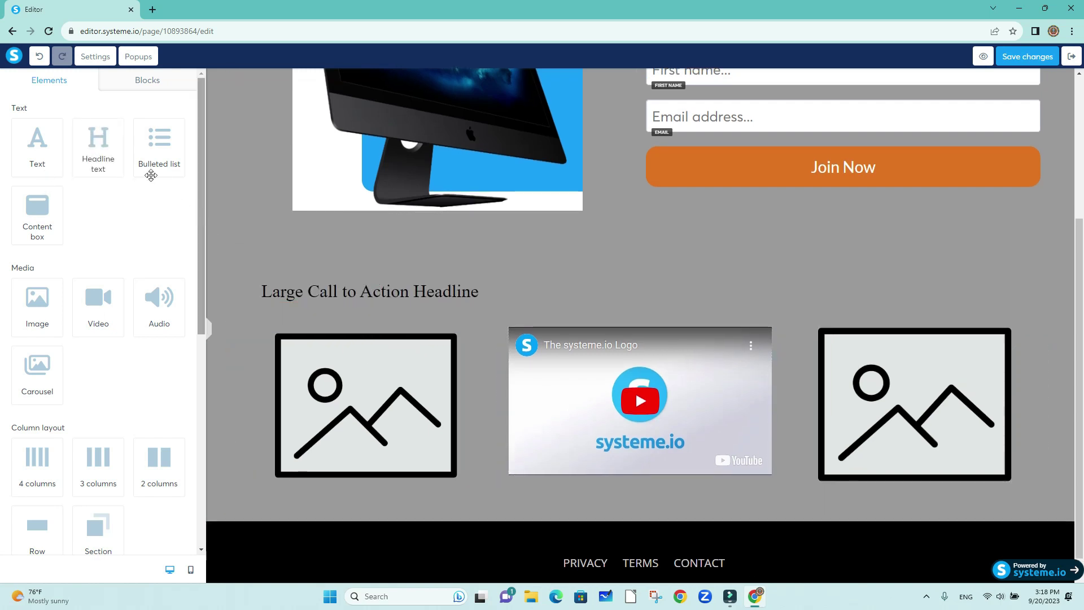
{"action": "left_click_drag", "start_coordinate": [104, 151], "coordinate": [645, 294]}
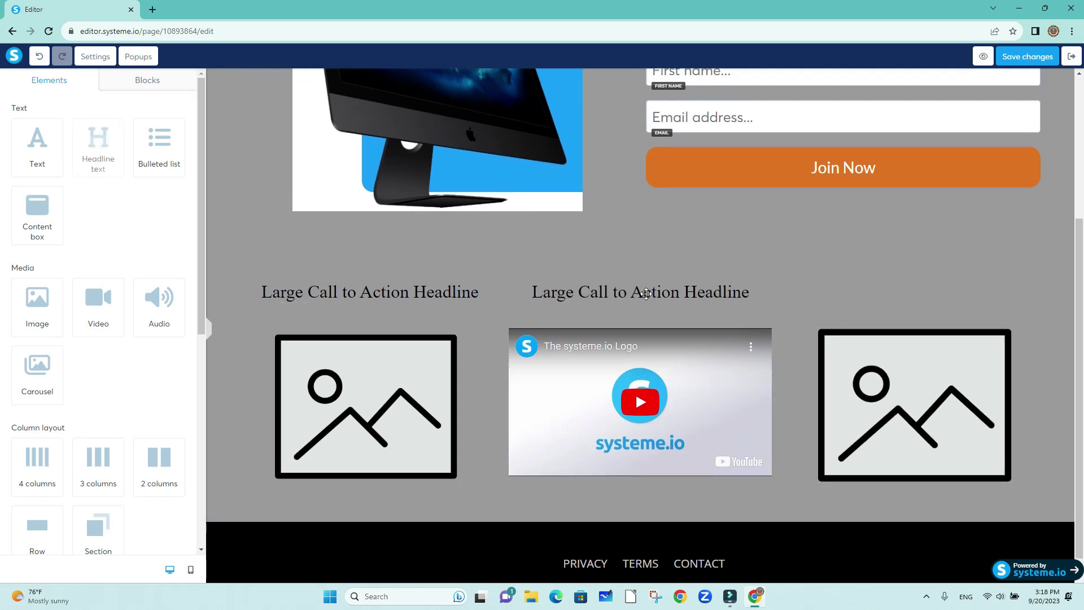
{"action": "left_click_drag", "start_coordinate": [56, 153], "coordinate": [943, 292]}
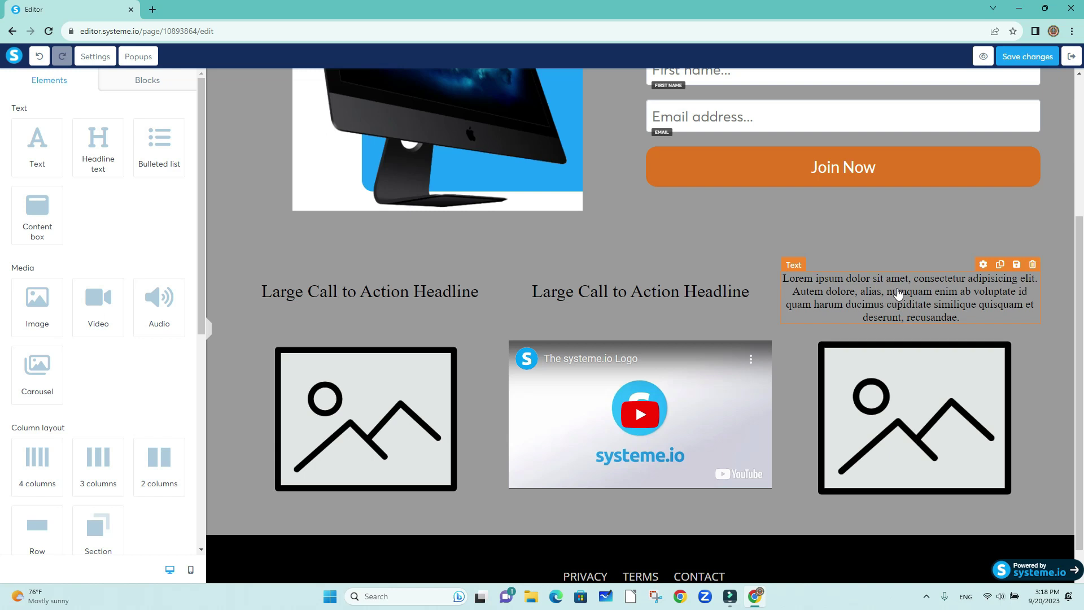
Delete the headline in the middle column above the video and put a text element in its place.
{"action": "left_click", "coordinate": [696, 293]}
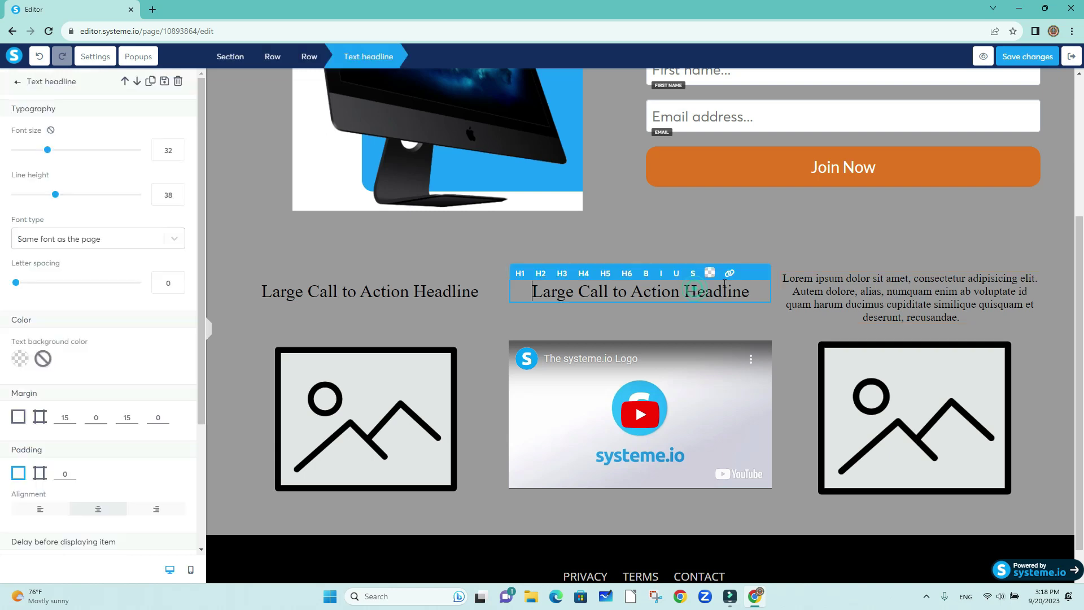
{"action": "left_click", "coordinate": [767, 314]}
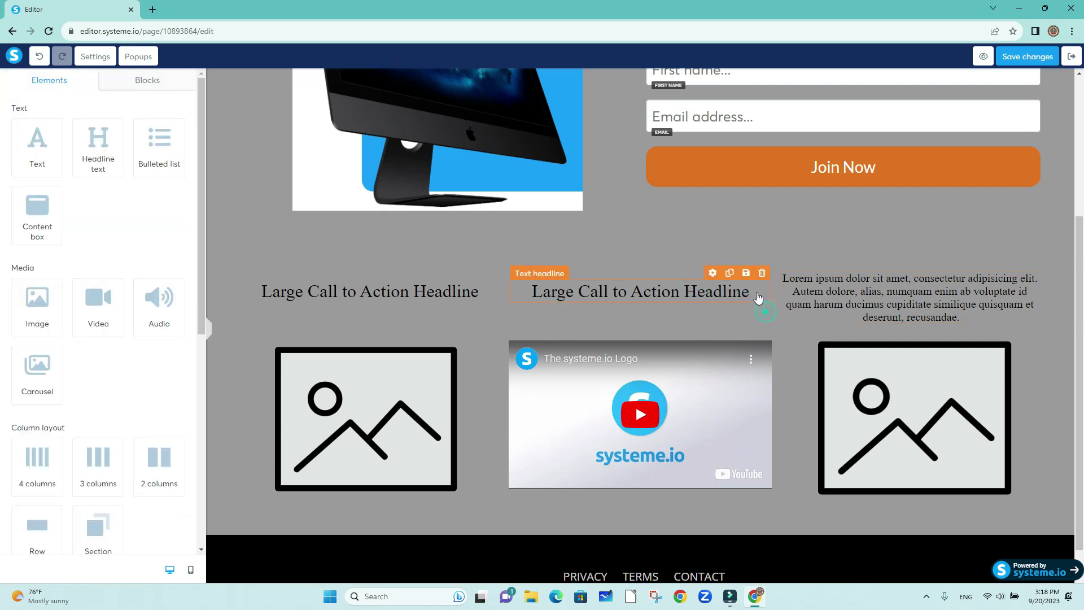
{"action": "left_click", "coordinate": [759, 289]}
{"action": "left_click", "coordinate": [765, 314]}
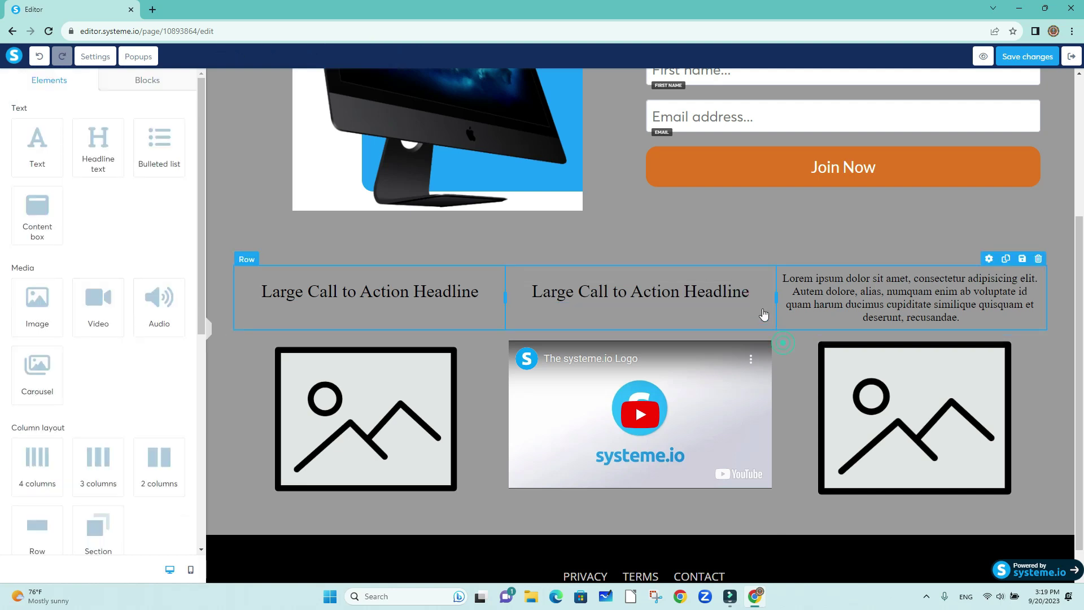
{"action": "left_click", "coordinate": [762, 274]}
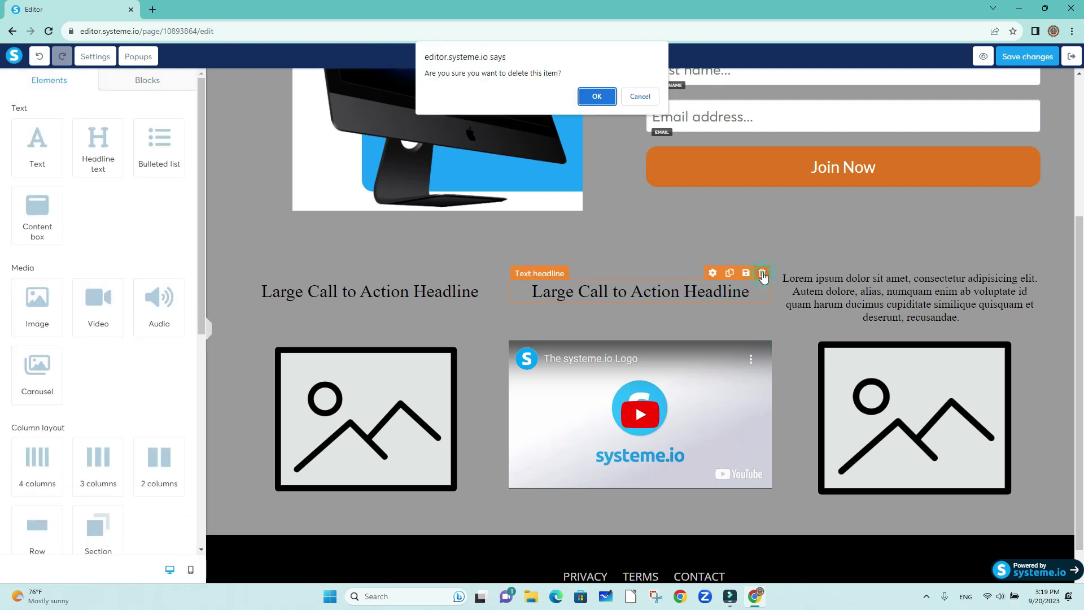
{"action": "left_click", "coordinate": [604, 98]}
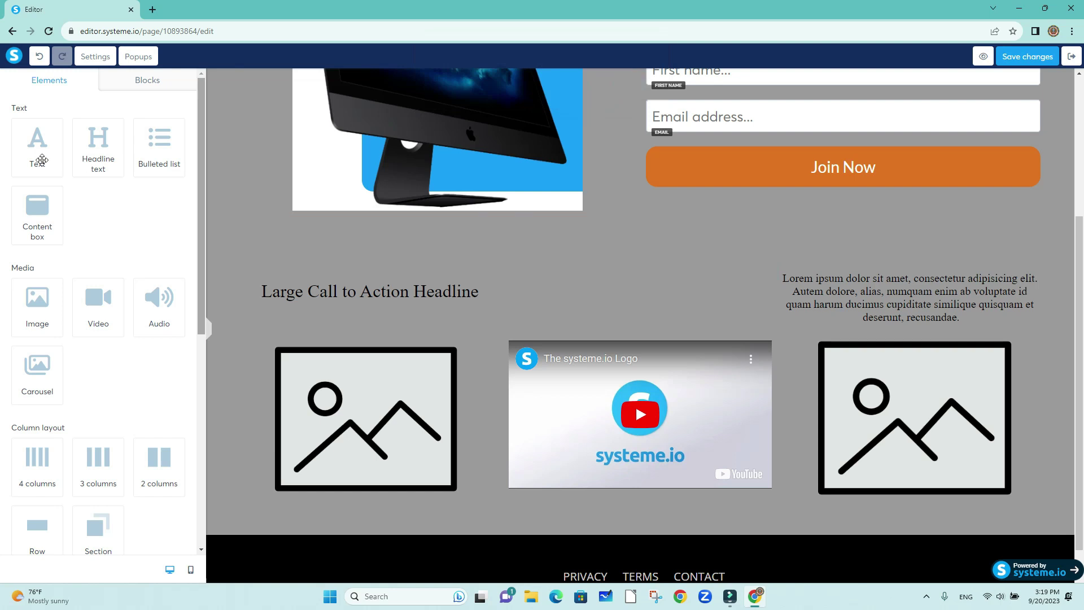
{"action": "left_click_drag", "start_coordinate": [37, 145], "coordinate": [597, 288]}
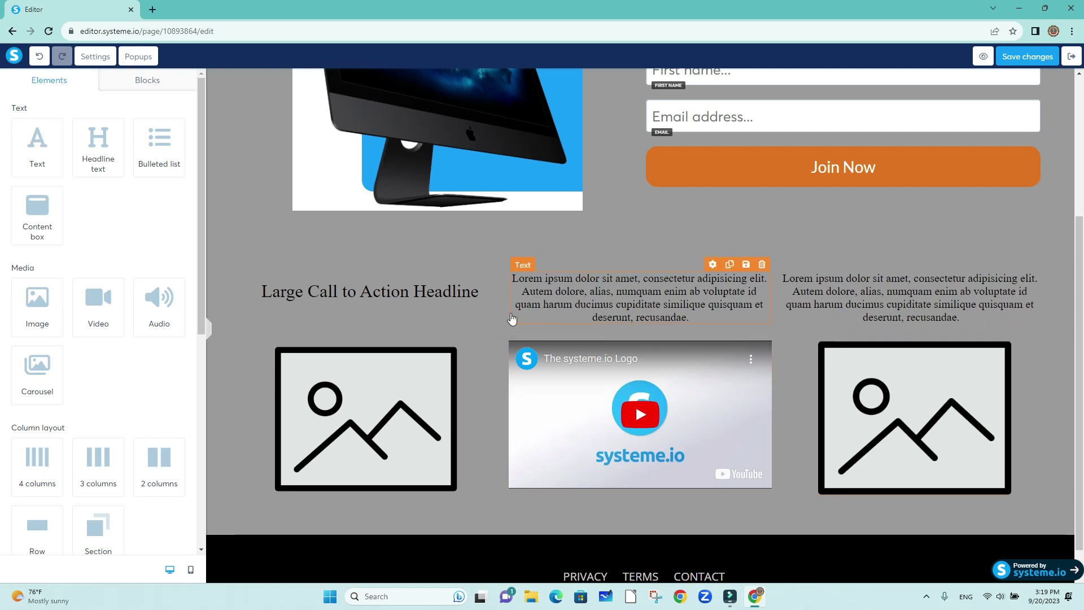
Replace the headline in the first column above the placeholder image with a text element.
{"action": "left_click", "coordinate": [491, 274]}
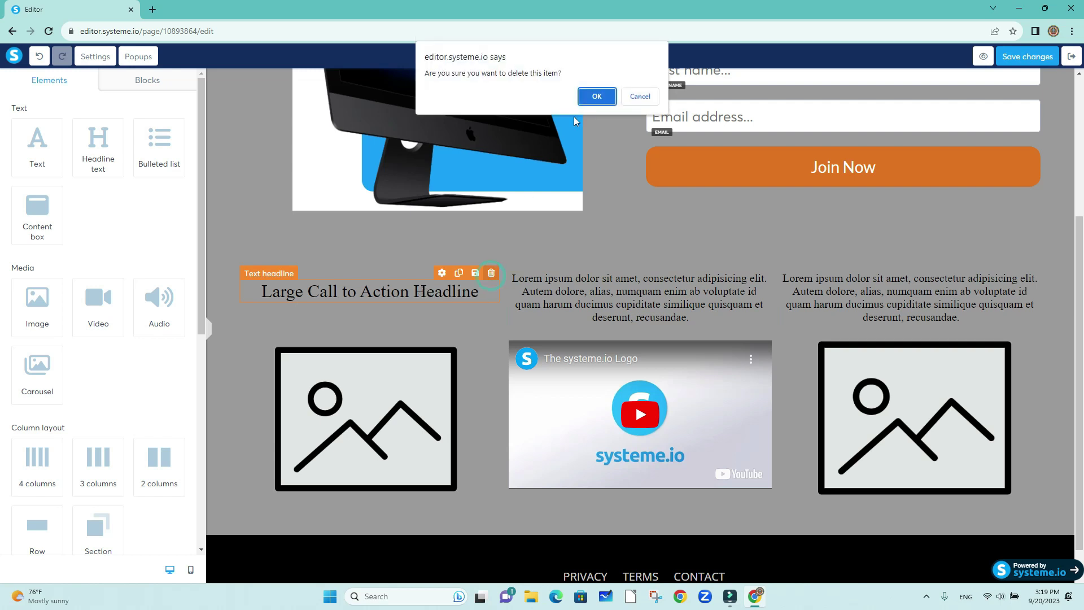
{"action": "left_click", "coordinate": [597, 96]}
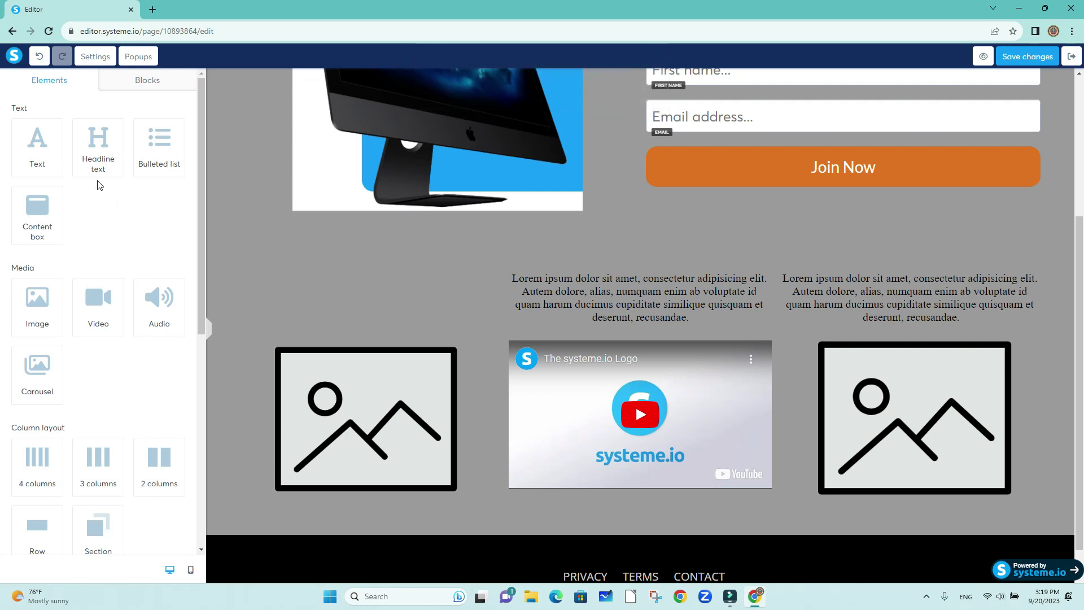
{"action": "left_click_drag", "start_coordinate": [27, 146], "coordinate": [341, 292]}
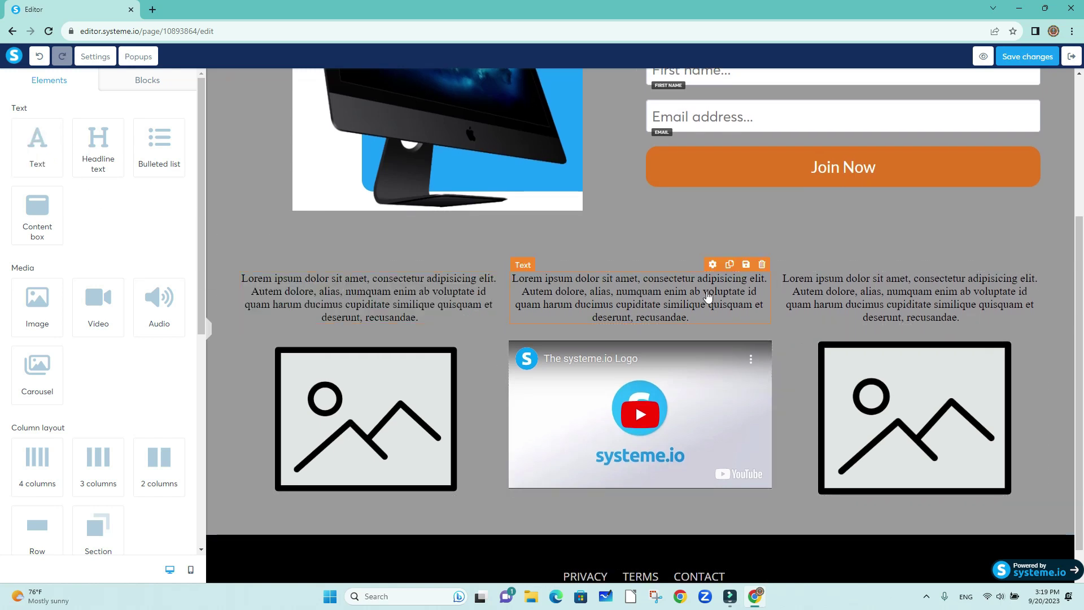
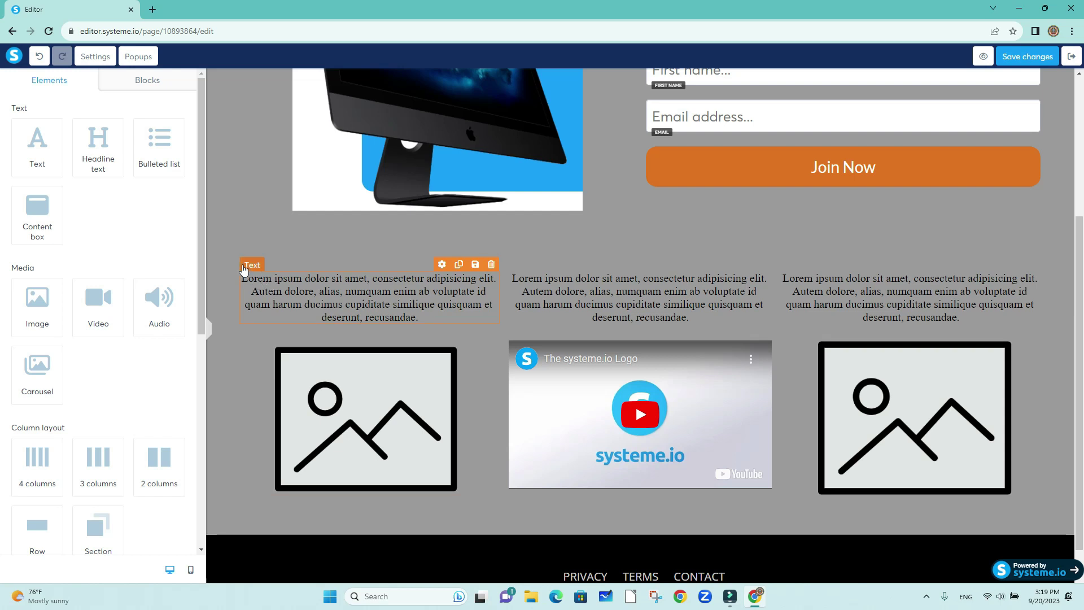
Move the three-column text row beneath the row of images and video.
{"action": "left_click", "coordinate": [261, 254]}
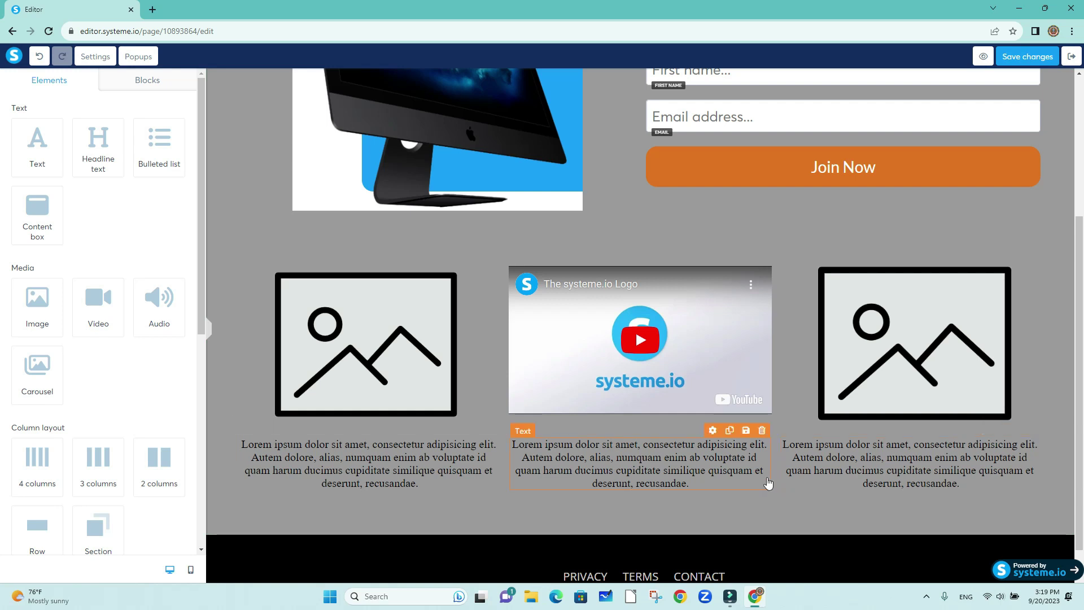
{"action": "scroll", "coordinate": [726, 439], "scroll_direction": "down", "scroll_amount": 1}
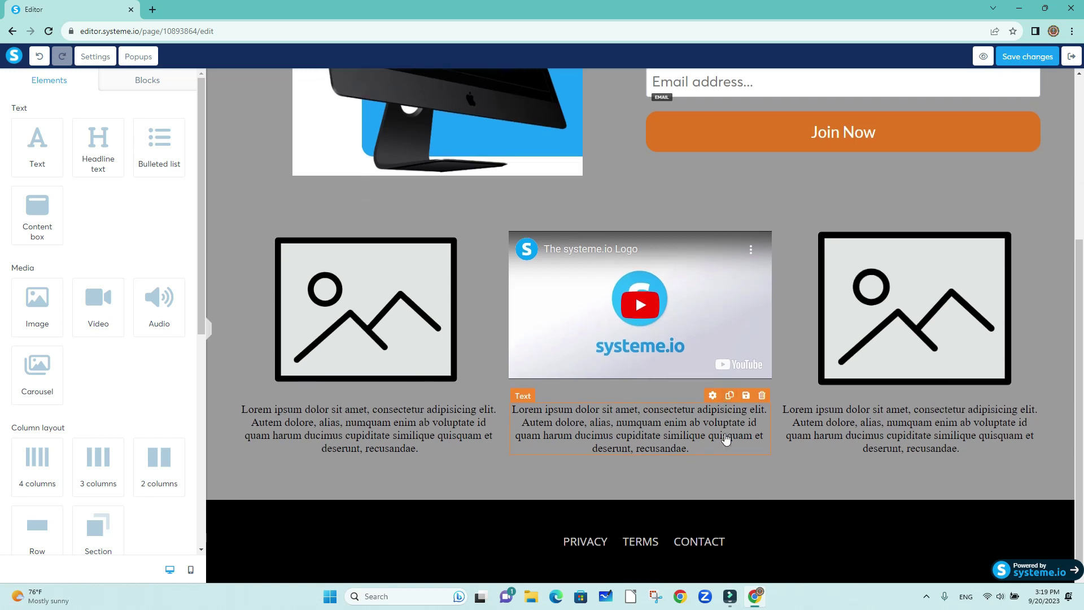
{"action": "scroll", "coordinate": [130, 407], "scroll_direction": "down", "scroll_amount": 10}
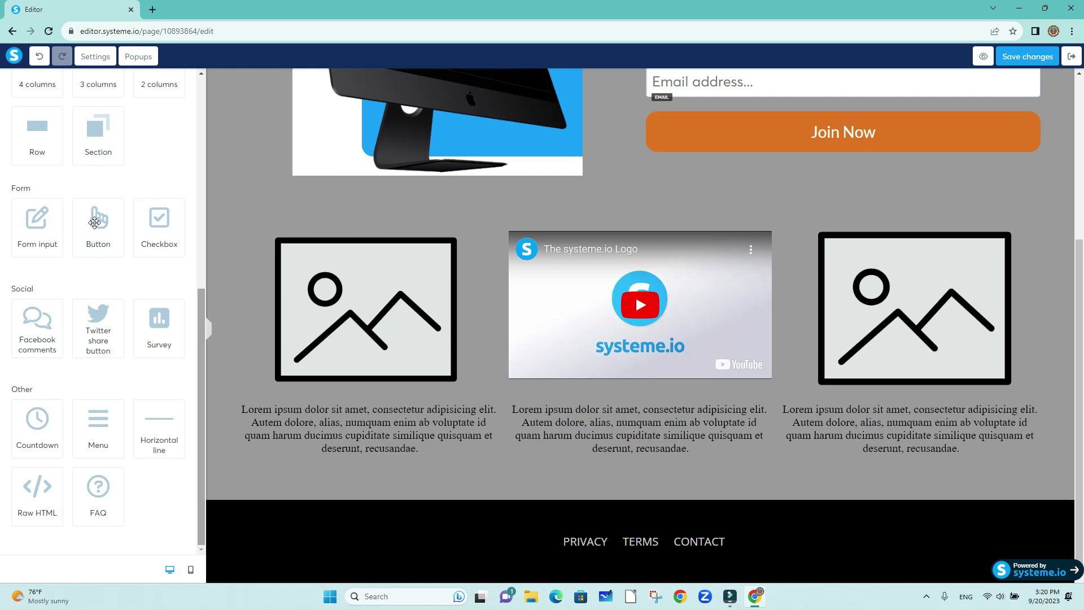
{"action": "left_click_drag", "start_coordinate": [95, 222], "coordinate": [636, 457]}
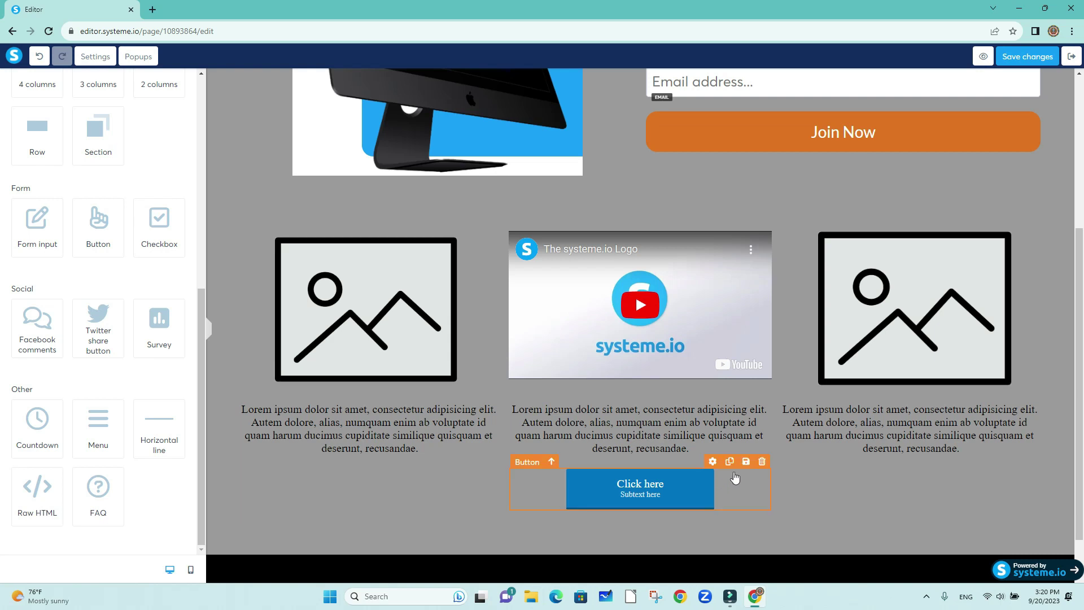
{"action": "left_click", "coordinate": [761, 461]}
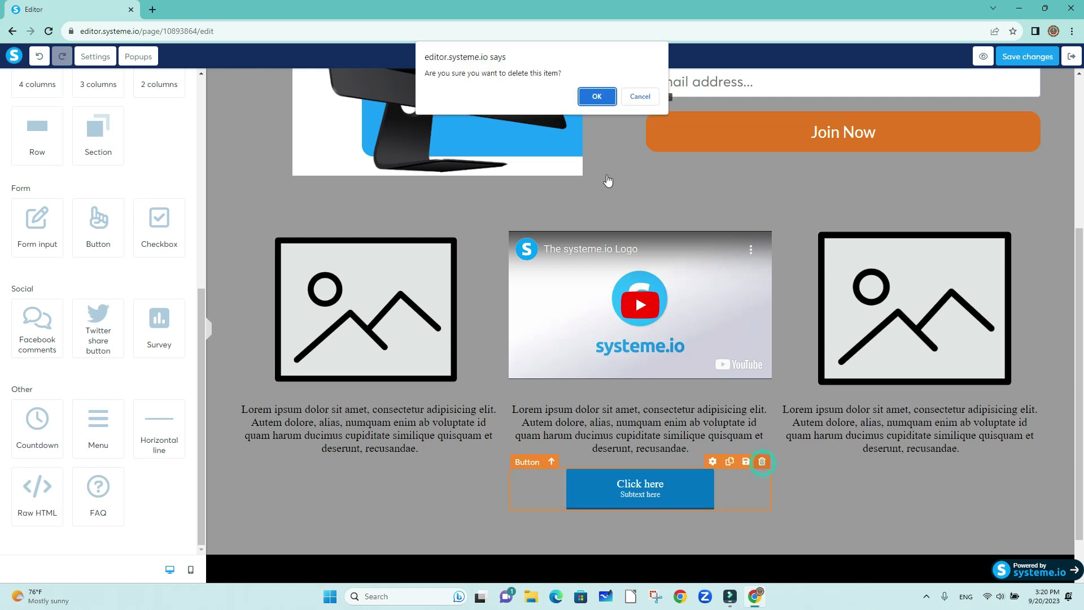
{"action": "left_click", "coordinate": [596, 96]}
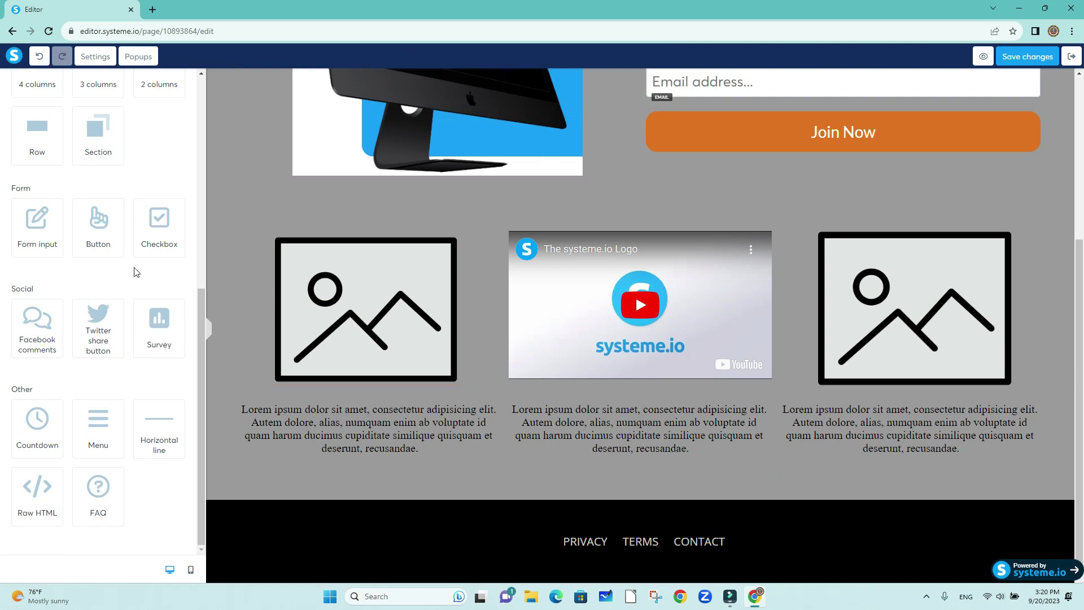
Add a button directly beneath the three-column text row, outside its columns, and open the button's settings.
{"action": "left_click_drag", "start_coordinate": [103, 232], "coordinate": [638, 461]}
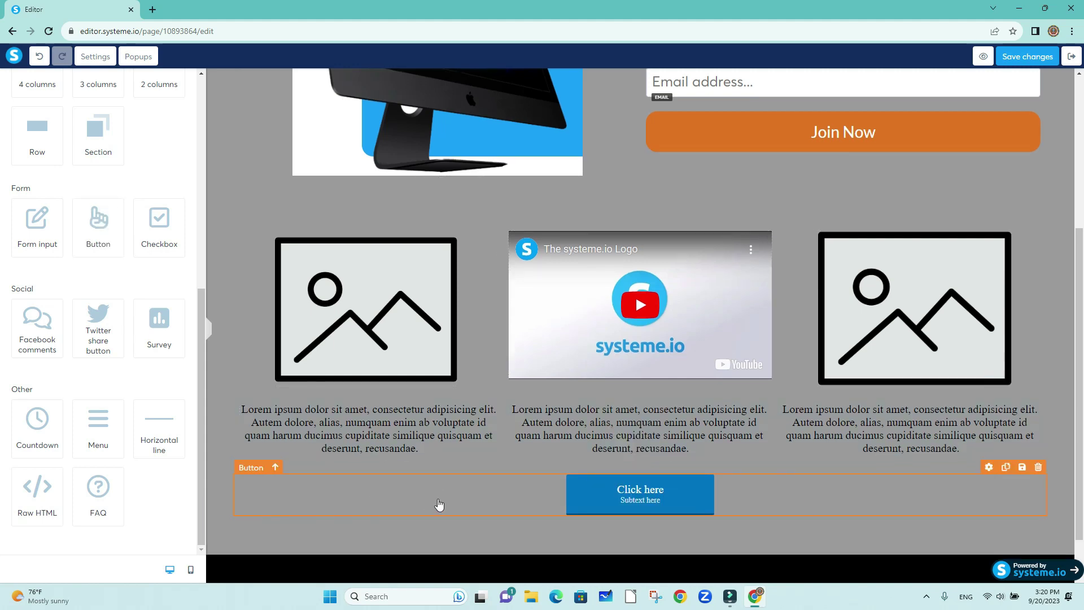
{"action": "left_click", "coordinate": [700, 496]}
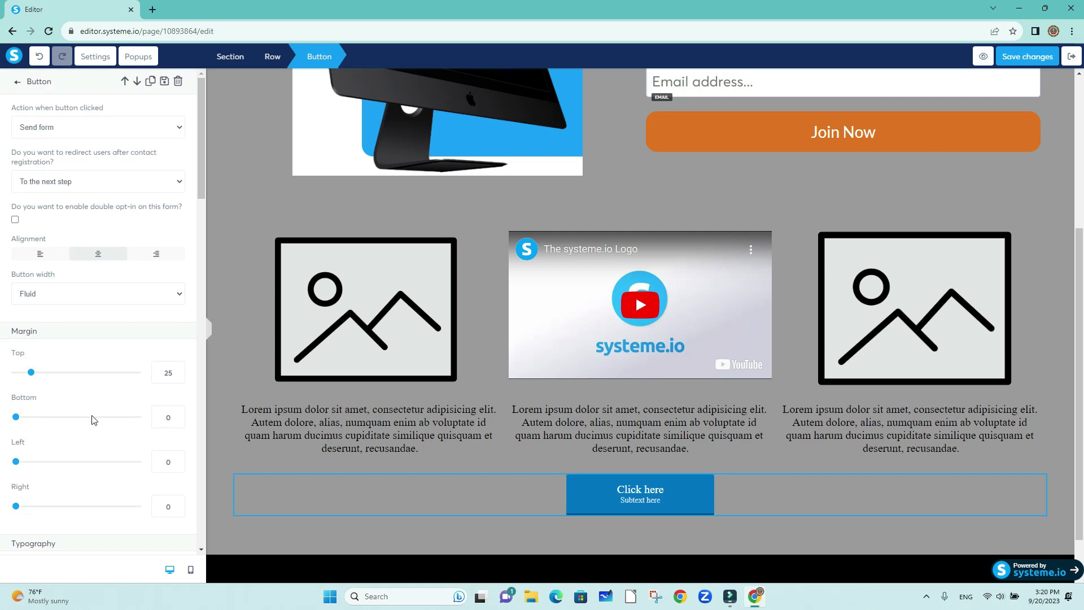
Try aligning the new button to the left and to the right, and return it to centre alignment.
{"action": "scroll", "coordinate": [110, 357], "scroll_direction": "down", "scroll_amount": 3}
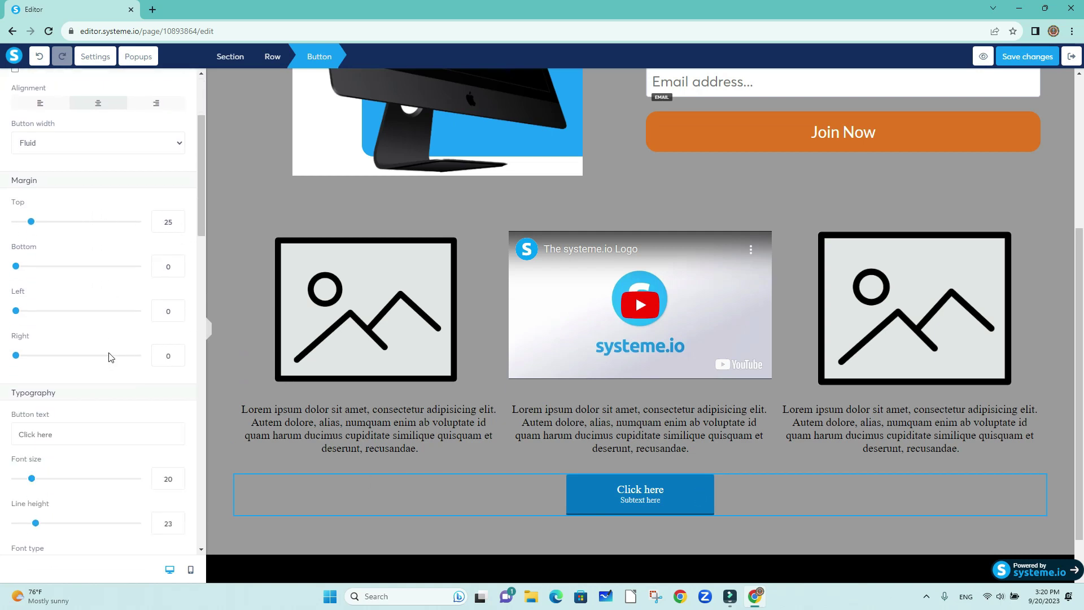
{"action": "scroll", "coordinate": [109, 357], "scroll_direction": "up", "scroll_amount": 3}
{"action": "left_click", "coordinate": [40, 254]}
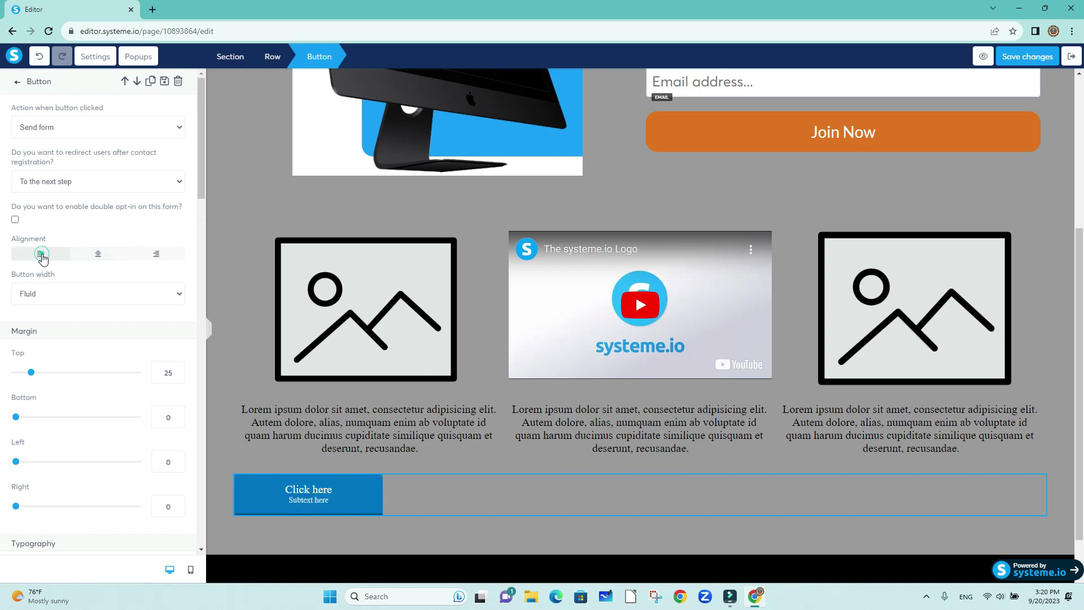
{"action": "left_click", "coordinate": [153, 260]}
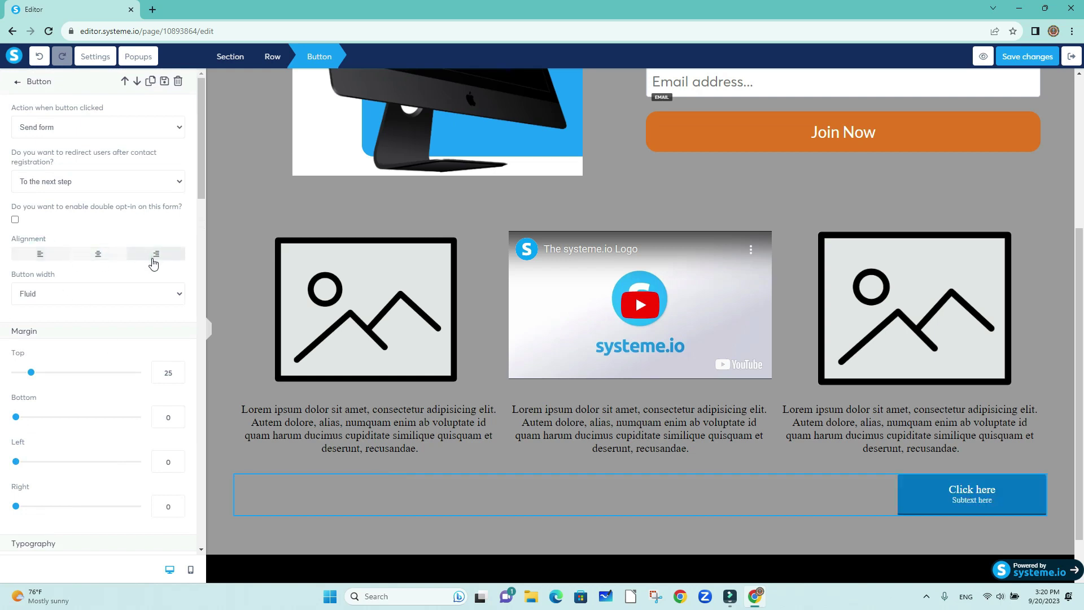
{"action": "left_click", "coordinate": [153, 262]}
{"action": "left_click", "coordinate": [107, 257]}
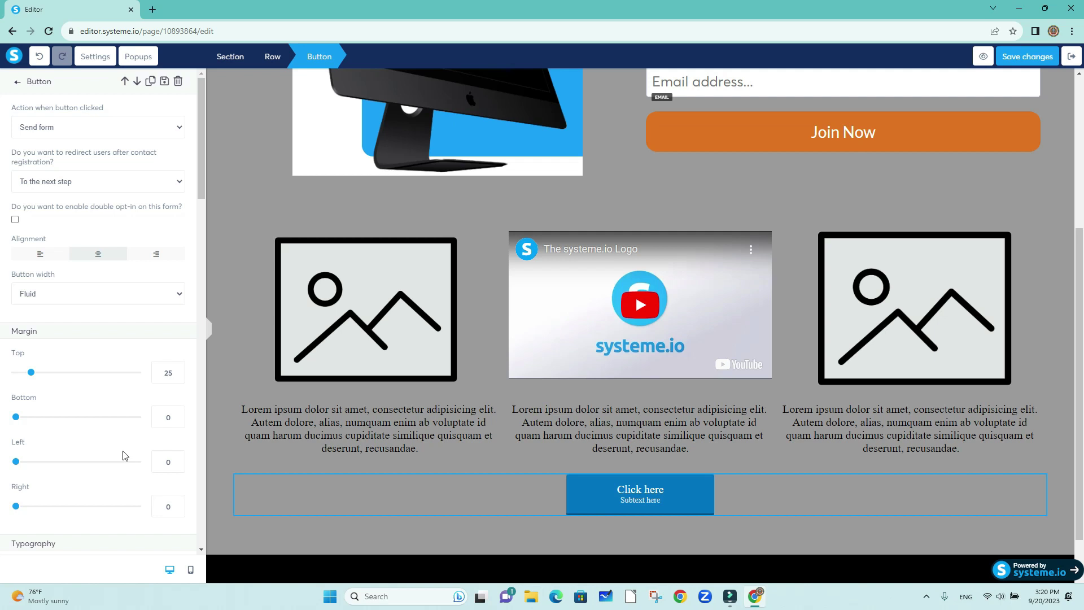
Widen the button beneath the text columns by setting its left/right padding to 202.
{"action": "mouse_move", "coordinate": [16, 461]}
{"action": "left_mouse_down"}
{"action": "mouse_move", "coordinate": [150, 463]}
{"action": "mouse_move", "coordinate": [10, 464]}
{"action": "left_mouse_up"}
{"action": "scroll", "coordinate": [104, 374], "scroll_direction": "down", "scroll_amount": 2}
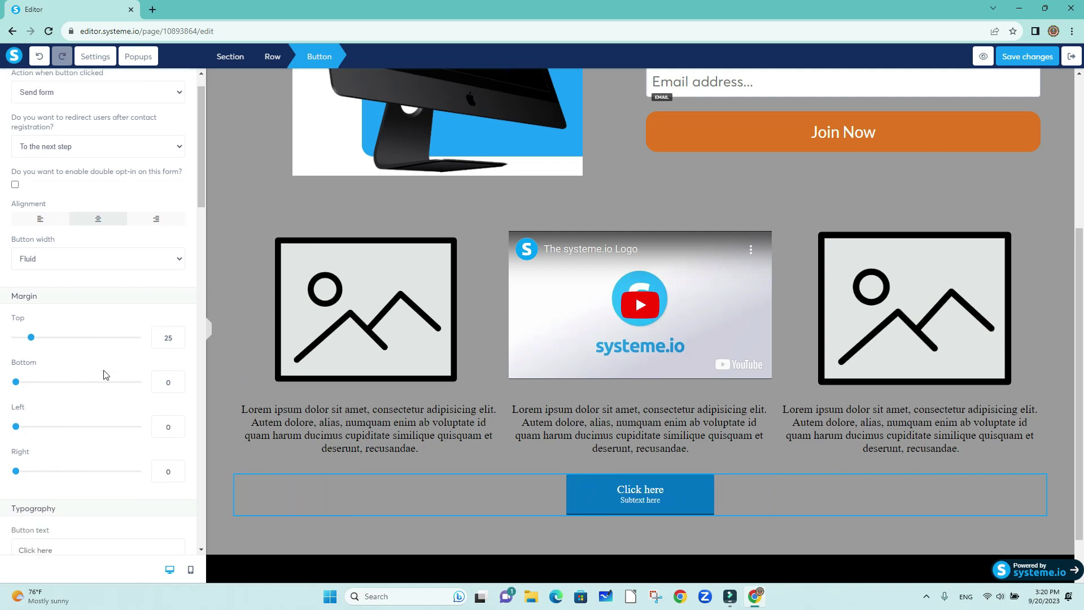
{"action": "scroll", "coordinate": [103, 374], "scroll_direction": "down", "scroll_amount": 2}
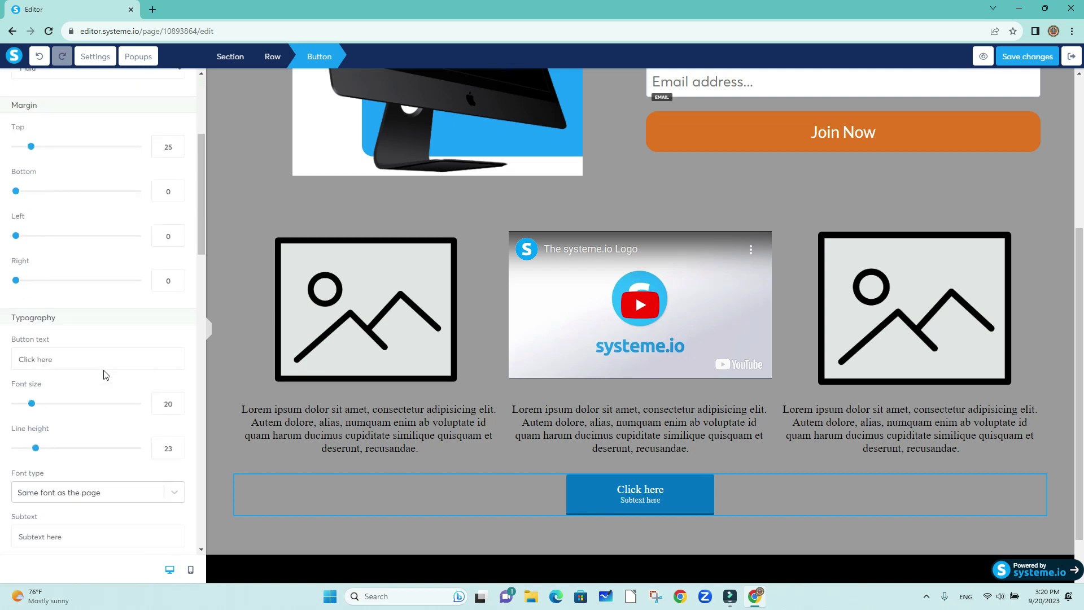
{"action": "scroll", "coordinate": [103, 373], "scroll_direction": "down", "scroll_amount": 4}
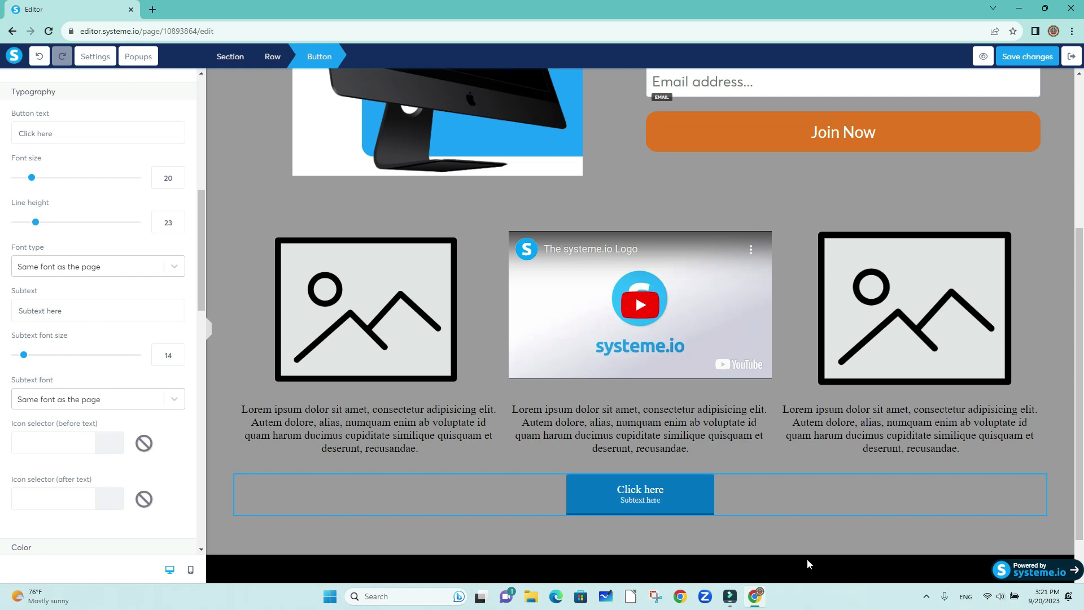
{"action": "scroll", "coordinate": [93, 421], "scroll_direction": "down", "scroll_amount": 3}
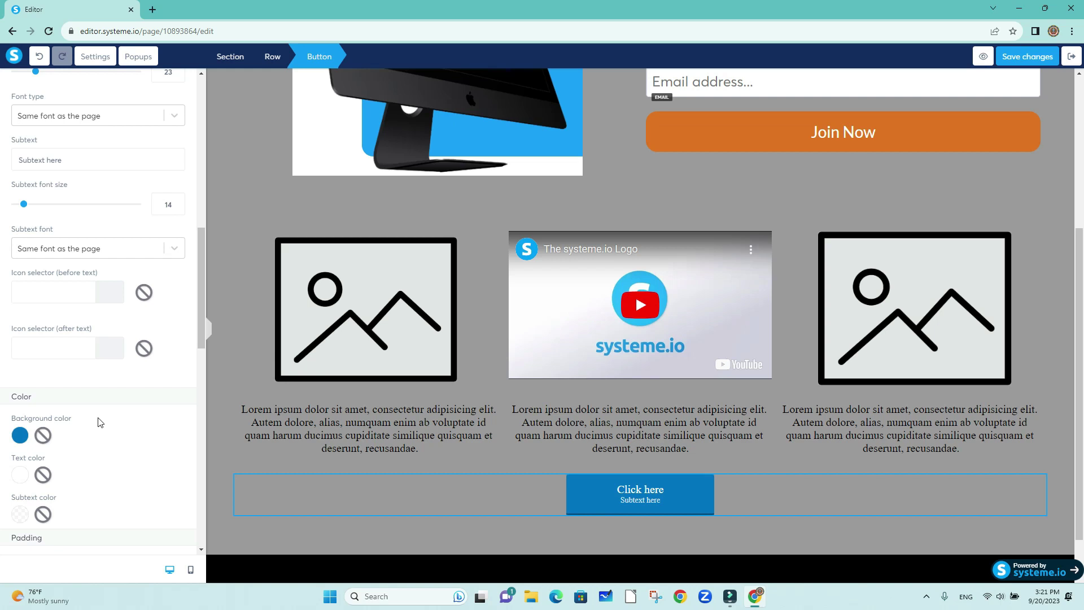
{"action": "scroll", "coordinate": [132, 480], "scroll_direction": "down", "scroll_amount": 1}
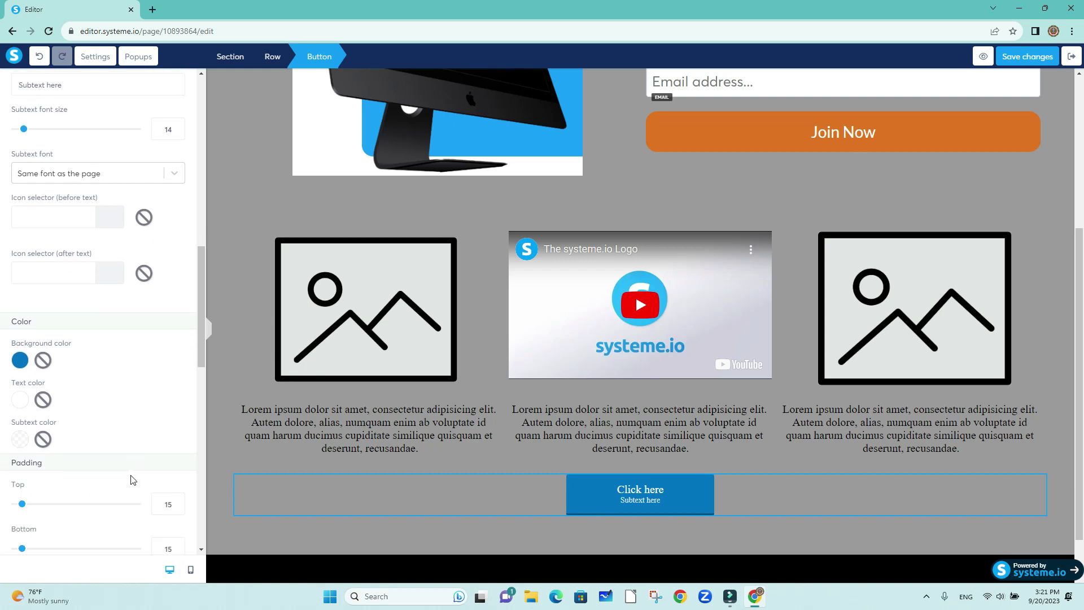
{"action": "scroll", "coordinate": [133, 479], "scroll_direction": "down", "scroll_amount": 2}
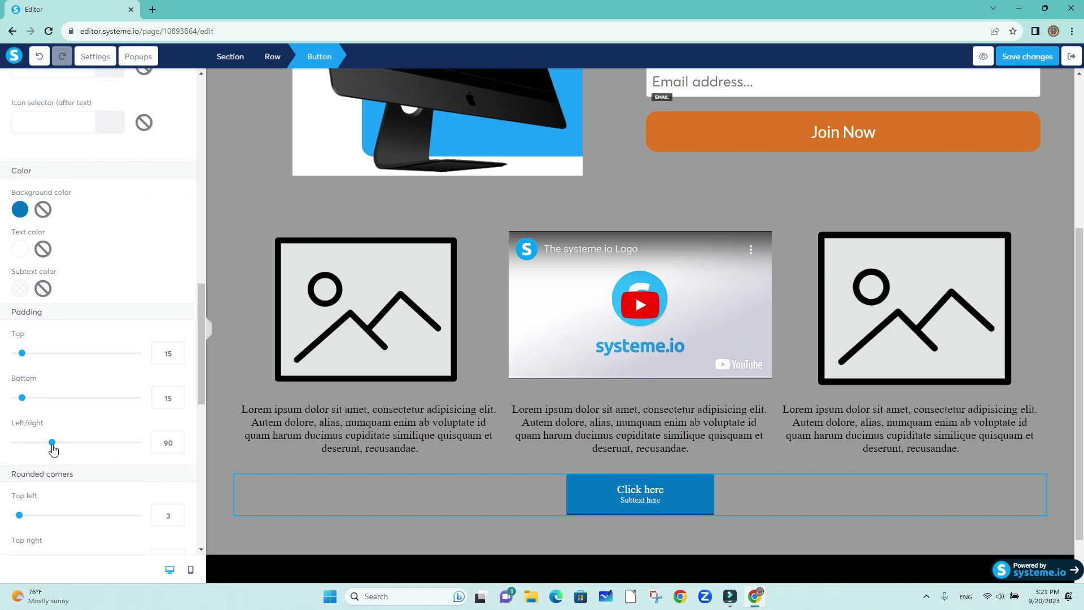
{"action": "left_click_drag", "start_coordinate": [52, 443], "coordinate": [151, 452]}
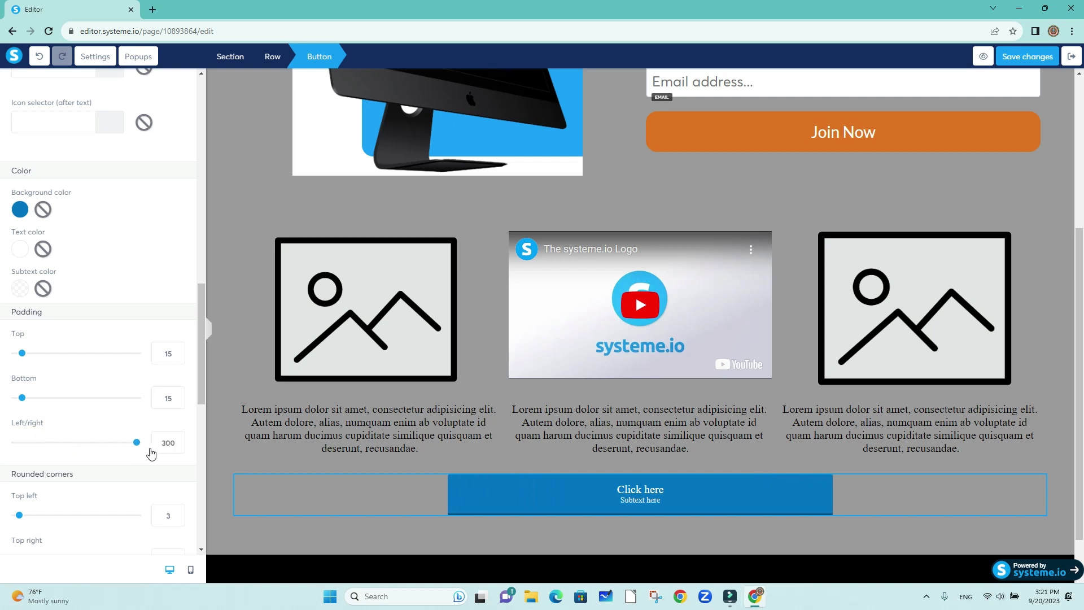
{"action": "double_click", "coordinate": [181, 443]}
{"action": "left_click", "coordinate": [179, 442]}
{"action": "left_click_drag", "start_coordinate": [137, 443], "coordinate": [99, 455]}
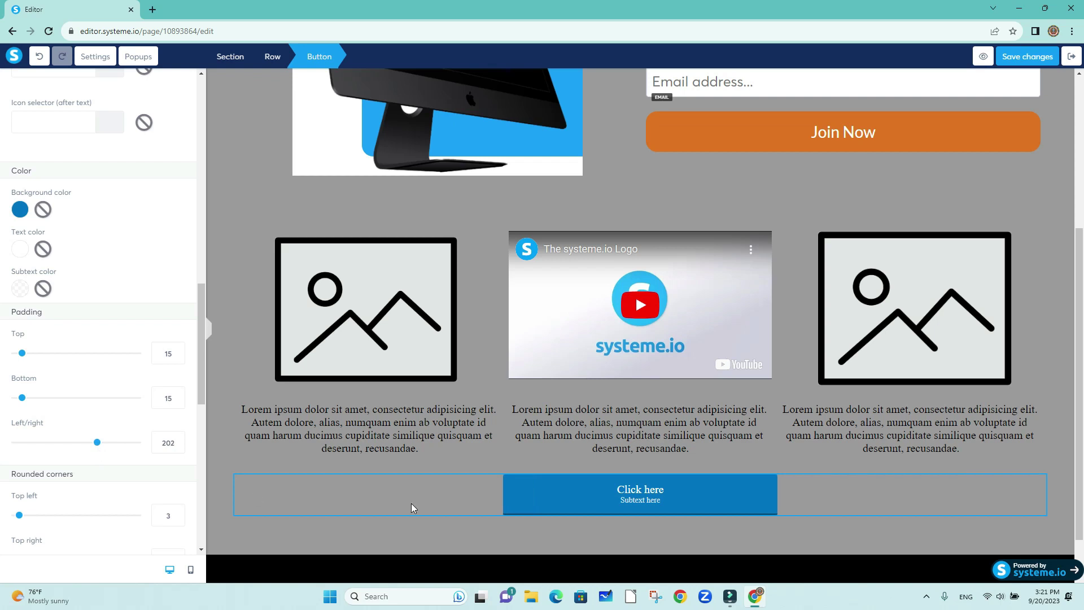
Review the button's typography, color, padding, rounded corner and visibility settings, including the available border types.
{"action": "left_click", "coordinate": [640, 501]}
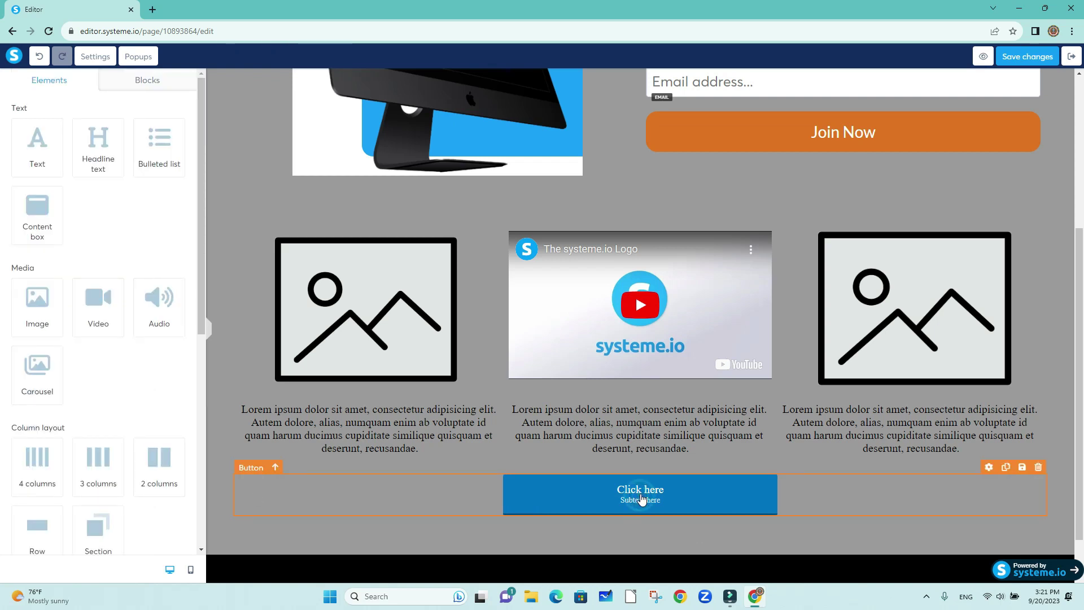
{"action": "left_click", "coordinate": [640, 493]}
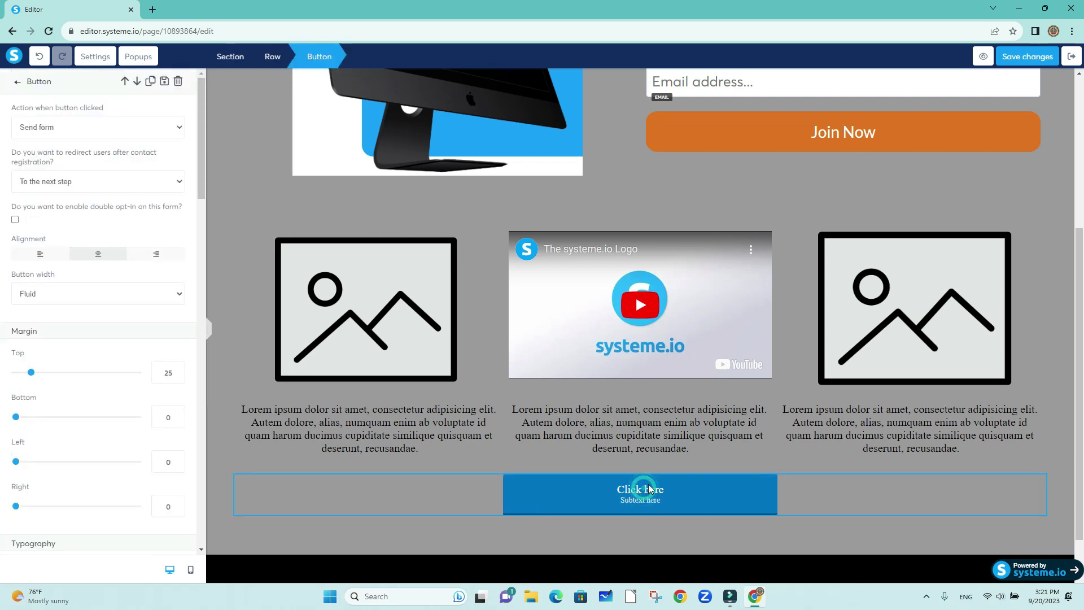
{"action": "left_click", "coordinate": [646, 494]}
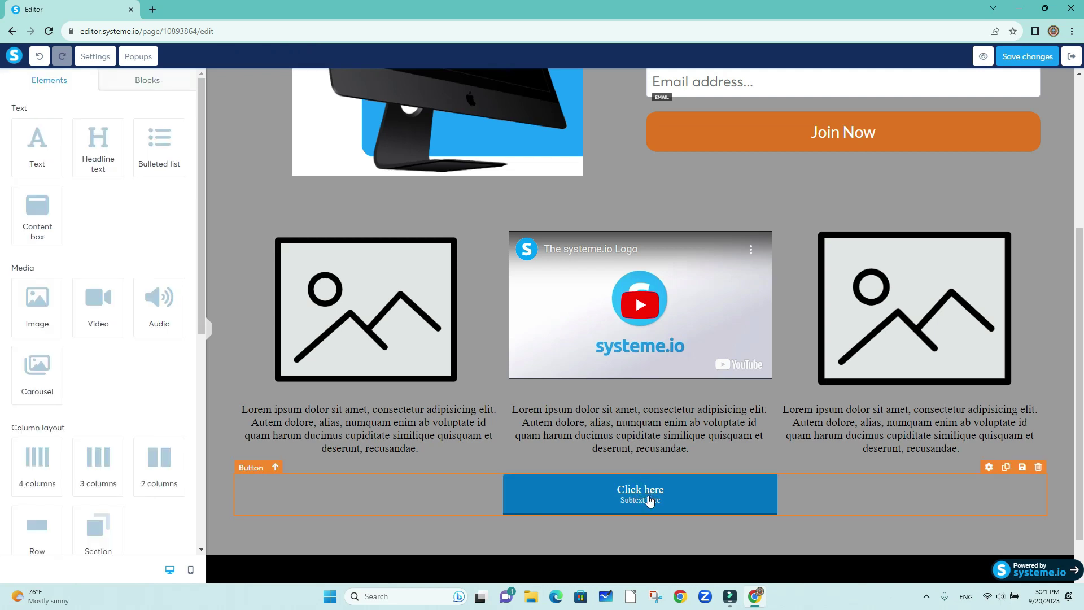
{"action": "left_click", "coordinate": [648, 496]}
{"action": "scroll", "coordinate": [131, 351], "scroll_direction": "down", "scroll_amount": 6}
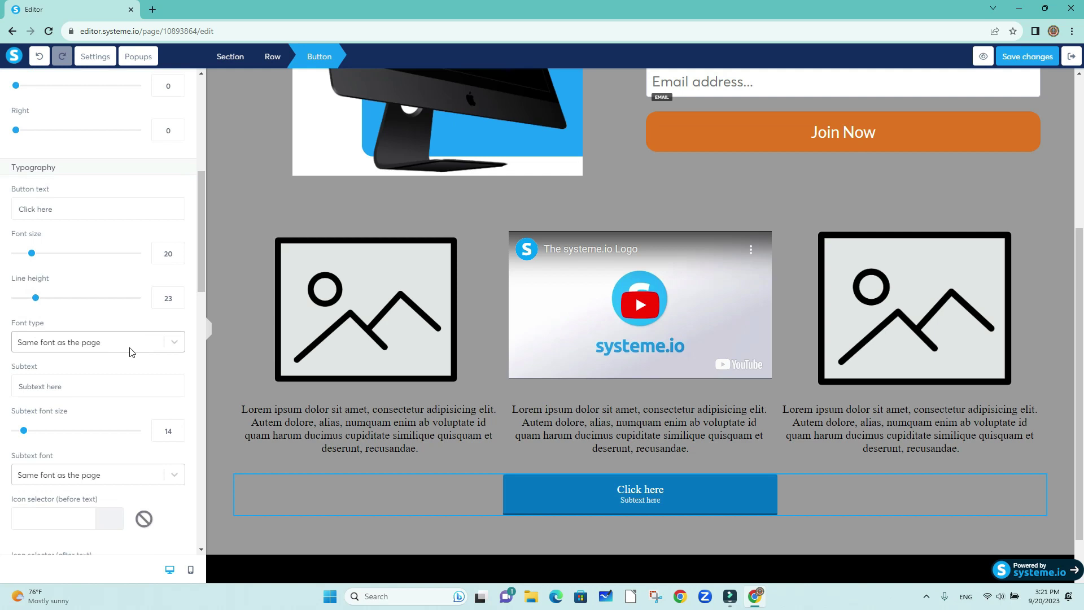
{"action": "scroll", "coordinate": [132, 351], "scroll_direction": "down", "scroll_amount": 10}
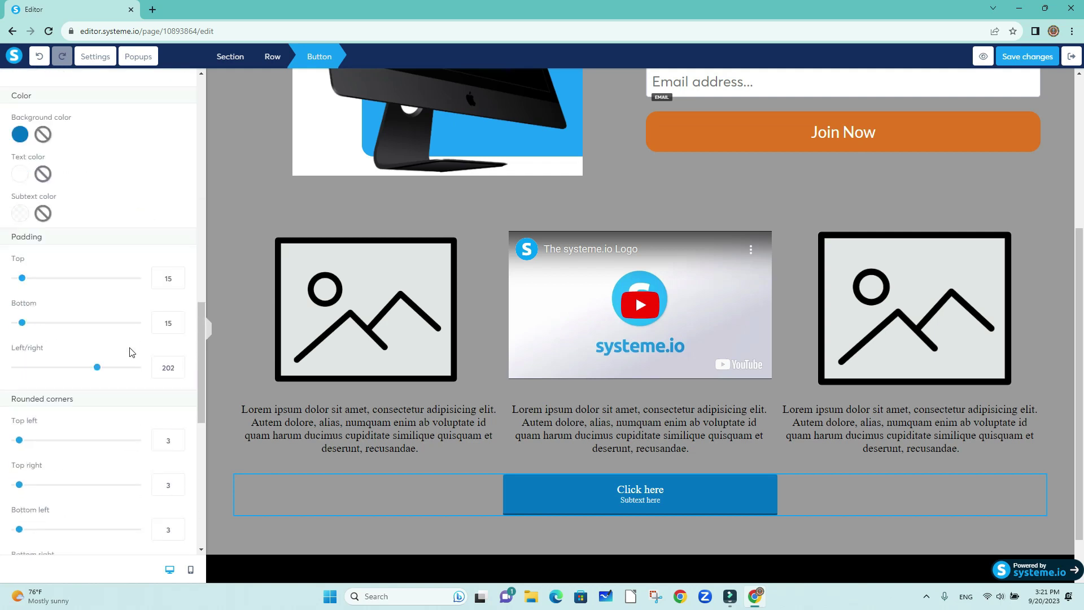
{"action": "scroll", "coordinate": [132, 351], "scroll_direction": "down", "scroll_amount": 4}
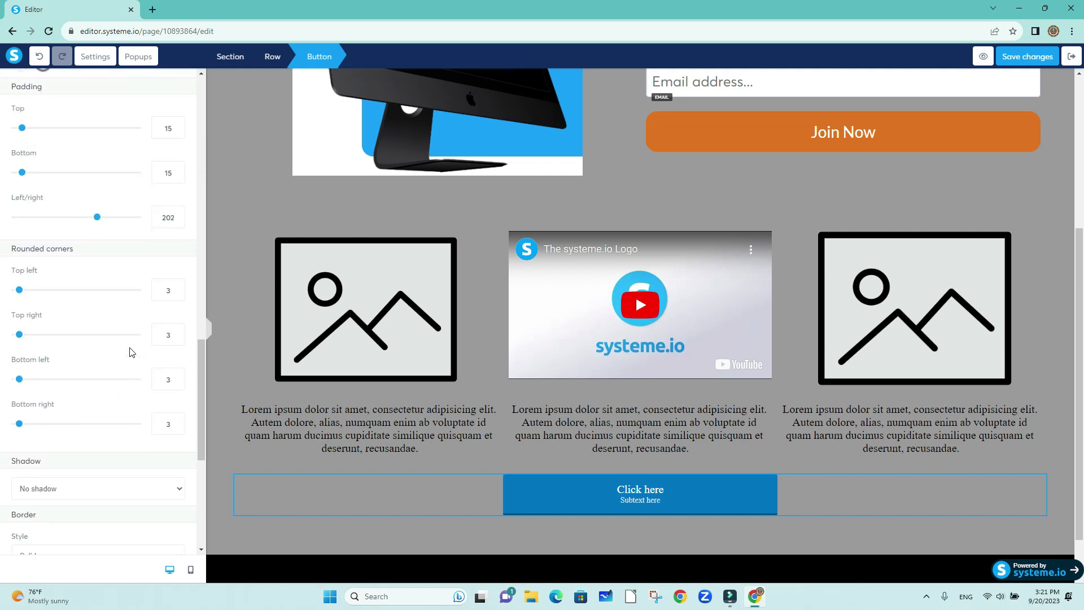
{"action": "scroll", "coordinate": [130, 353], "scroll_direction": "down", "scroll_amount": 3}
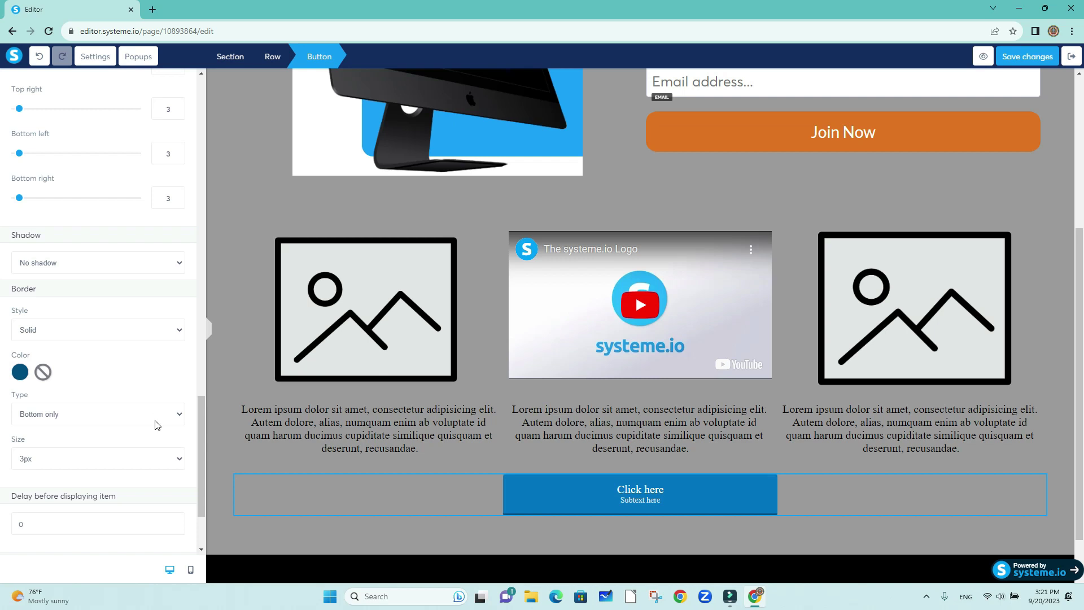
{"action": "left_click", "coordinate": [179, 415]}
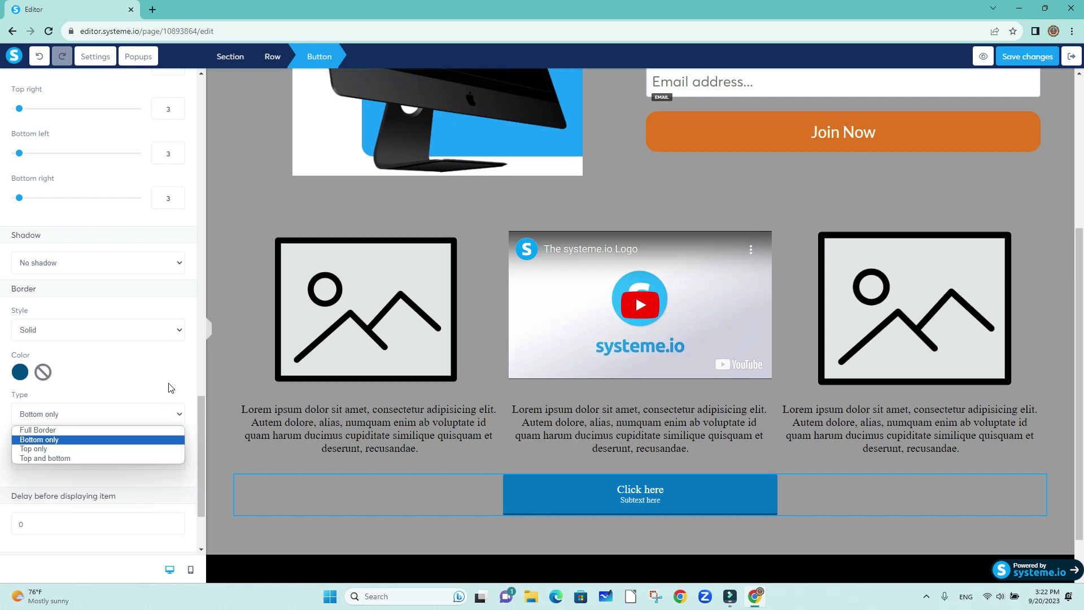
{"action": "left_click", "coordinate": [170, 389]}
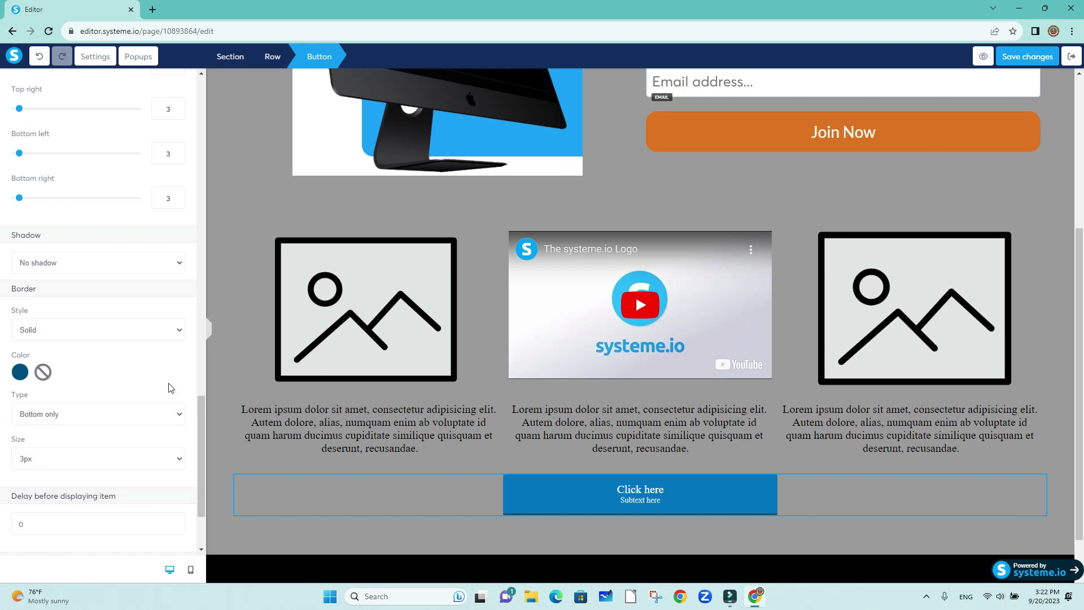
{"action": "scroll", "coordinate": [169, 389], "scroll_direction": "down", "scroll_amount": 3}
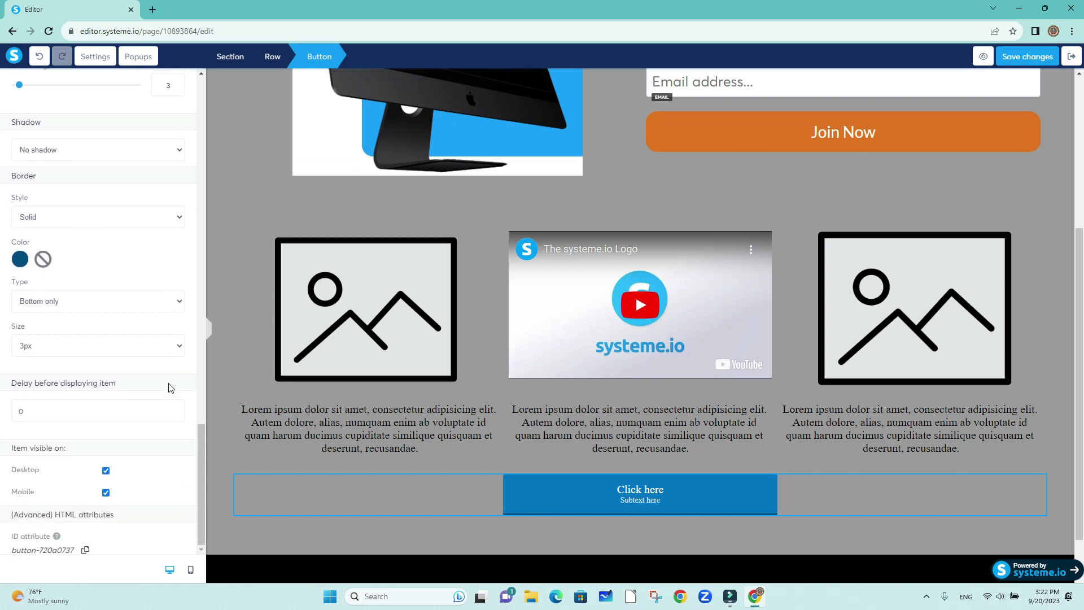
Apply the Dark with highlight shadow to the button and close its settings.
{"action": "scroll", "coordinate": [169, 389], "scroll_direction": "up", "scroll_amount": 1}
{"action": "scroll", "coordinate": [169, 388], "scroll_direction": "up", "scroll_amount": 4}
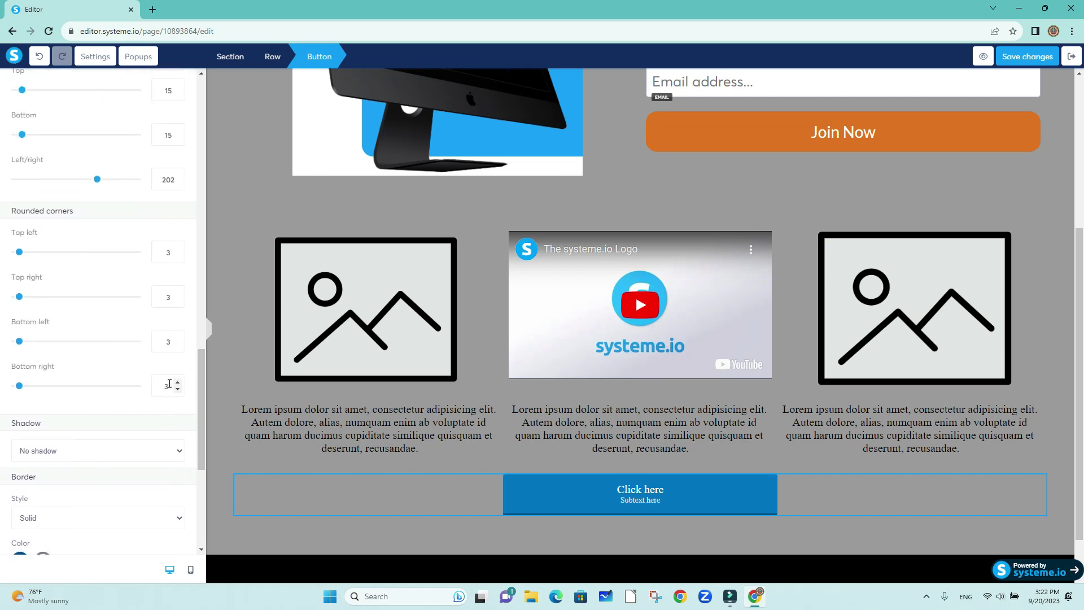
{"action": "left_click", "coordinate": [179, 450]}
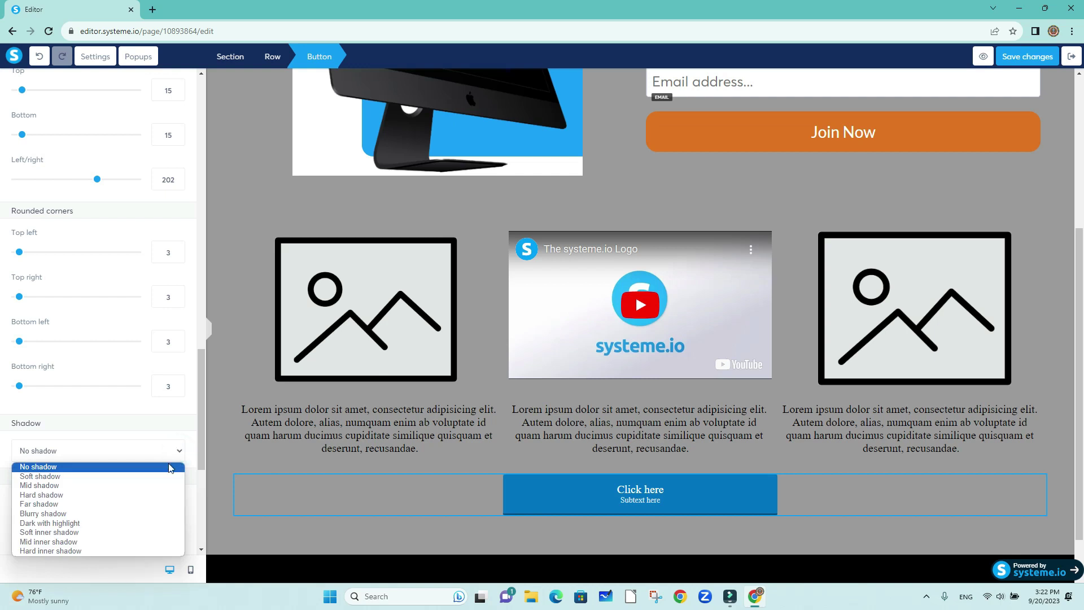
{"action": "left_click", "coordinate": [124, 523]}
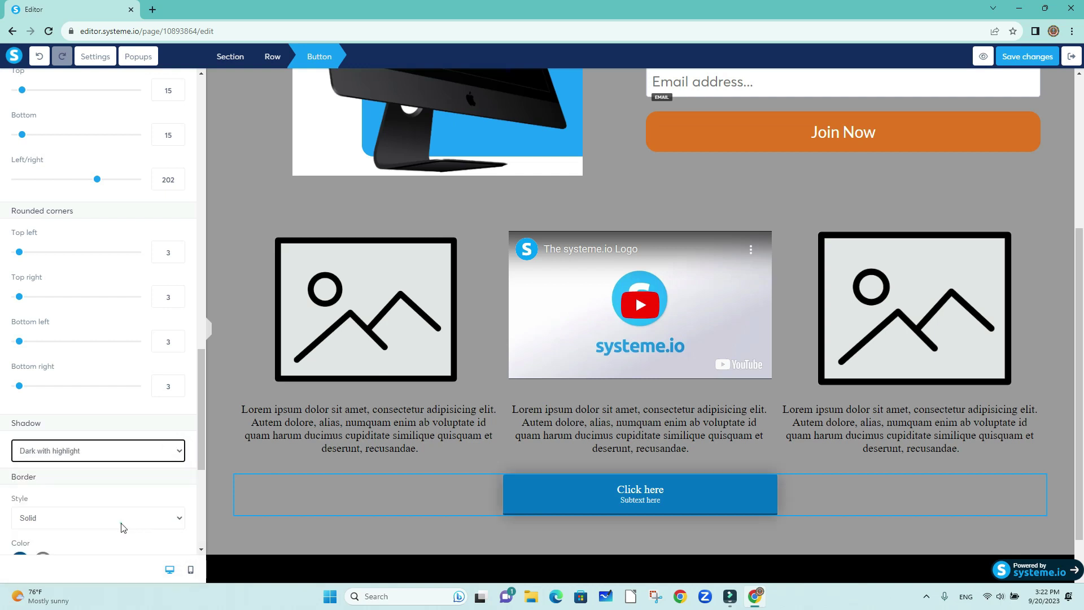
{"action": "left_click", "coordinate": [355, 521]}
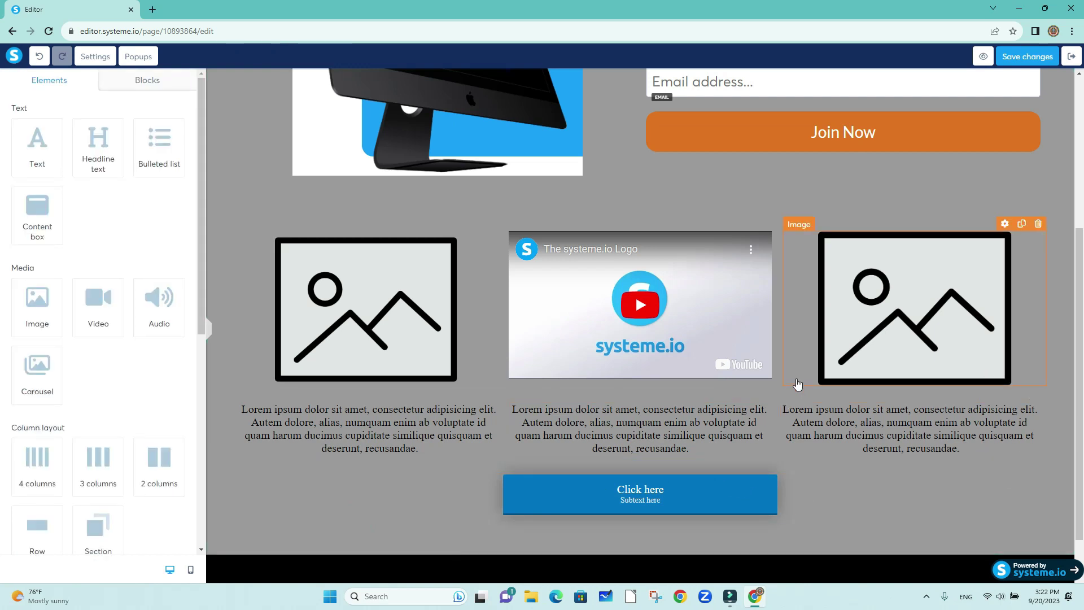
Apply the Dark with highlight shadow to the video in the middle column.
{"action": "left_click", "coordinate": [671, 268]}
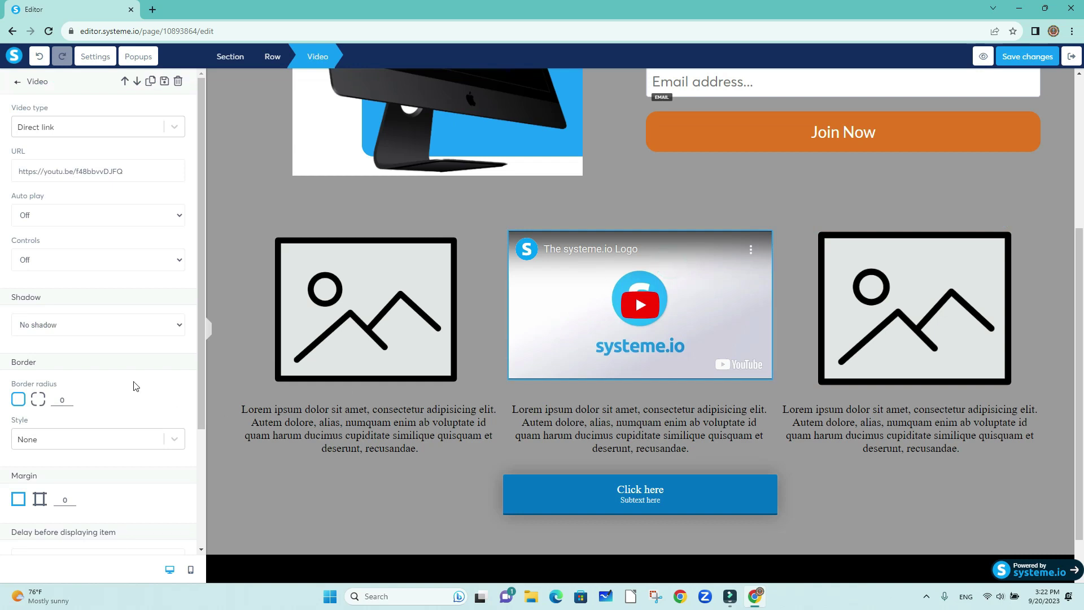
{"action": "scroll", "coordinate": [136, 386], "scroll_direction": "down", "scroll_amount": 3}
{"action": "scroll", "coordinate": [132, 386], "scroll_direction": "up", "scroll_amount": 3}
{"action": "left_click", "coordinate": [176, 324]}
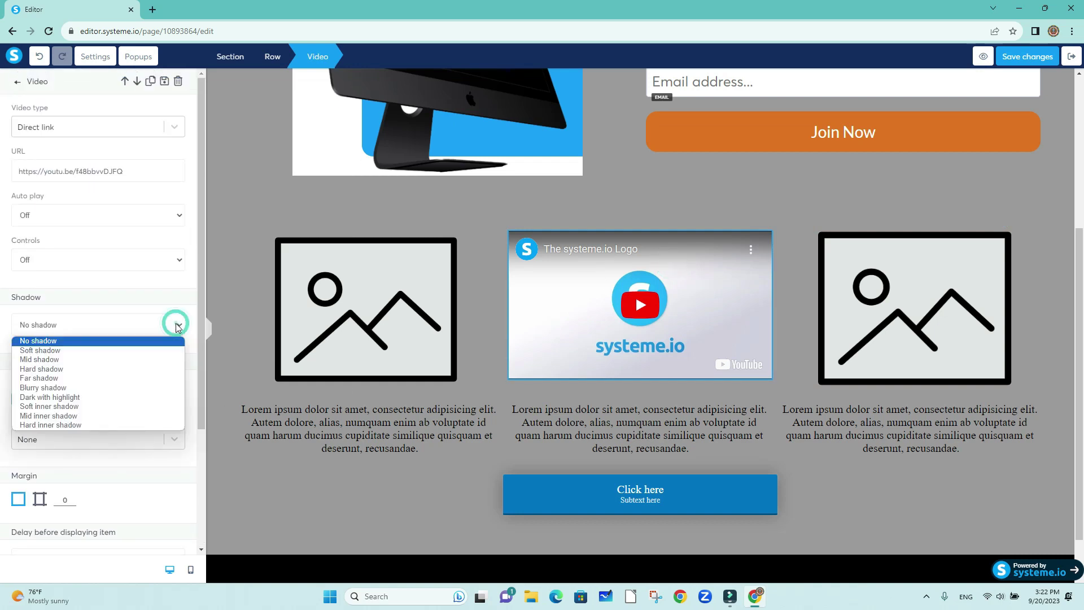
{"action": "left_click", "coordinate": [103, 397]}
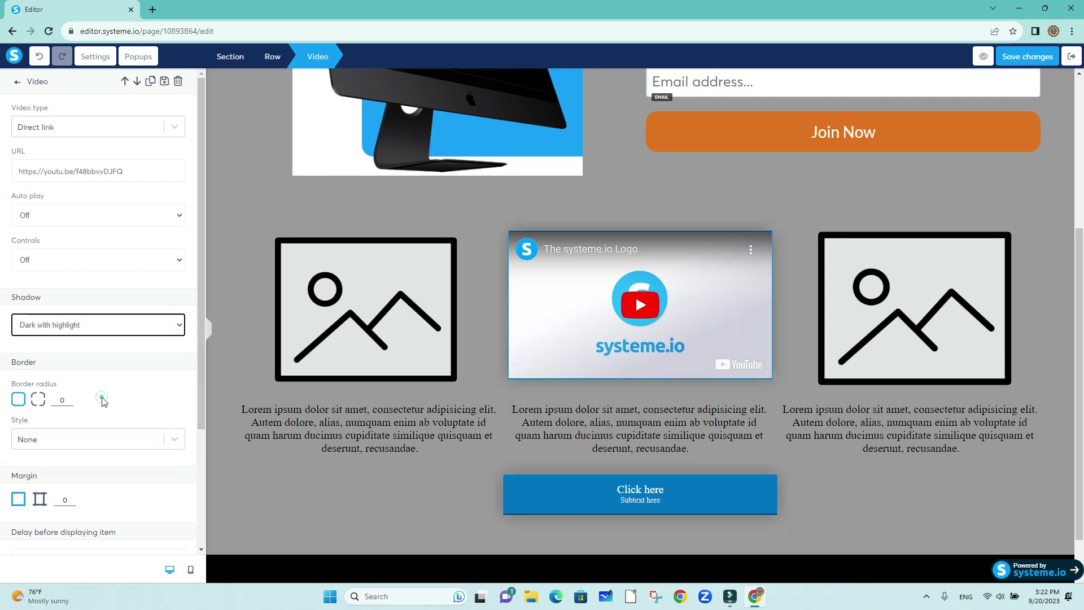
{"action": "left_click", "coordinate": [758, 186]}
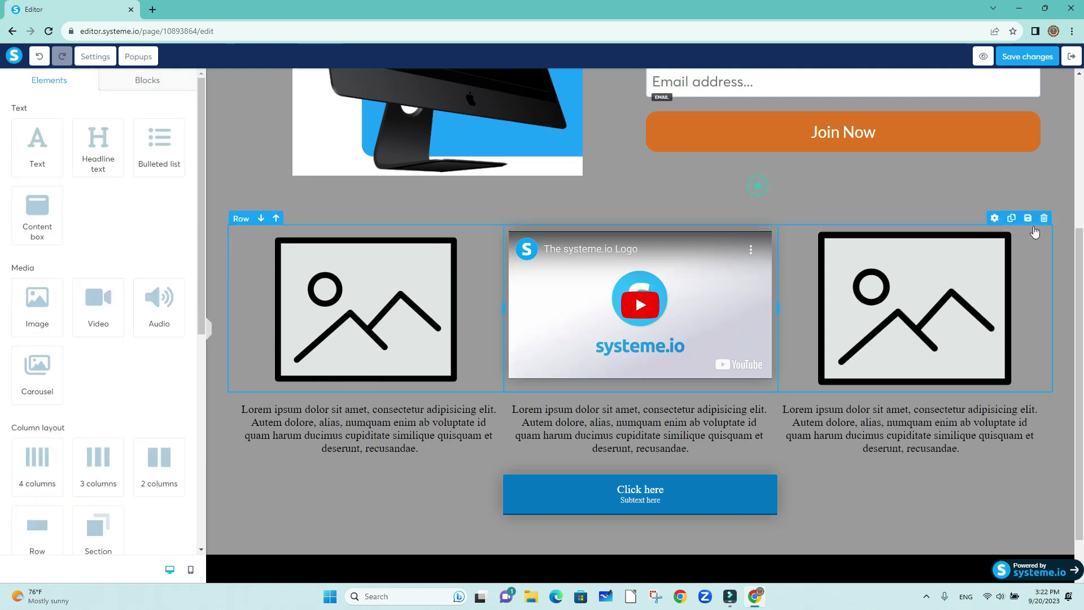
Round the video's corners with a border radius of 20.
{"action": "left_click", "coordinate": [741, 288]}
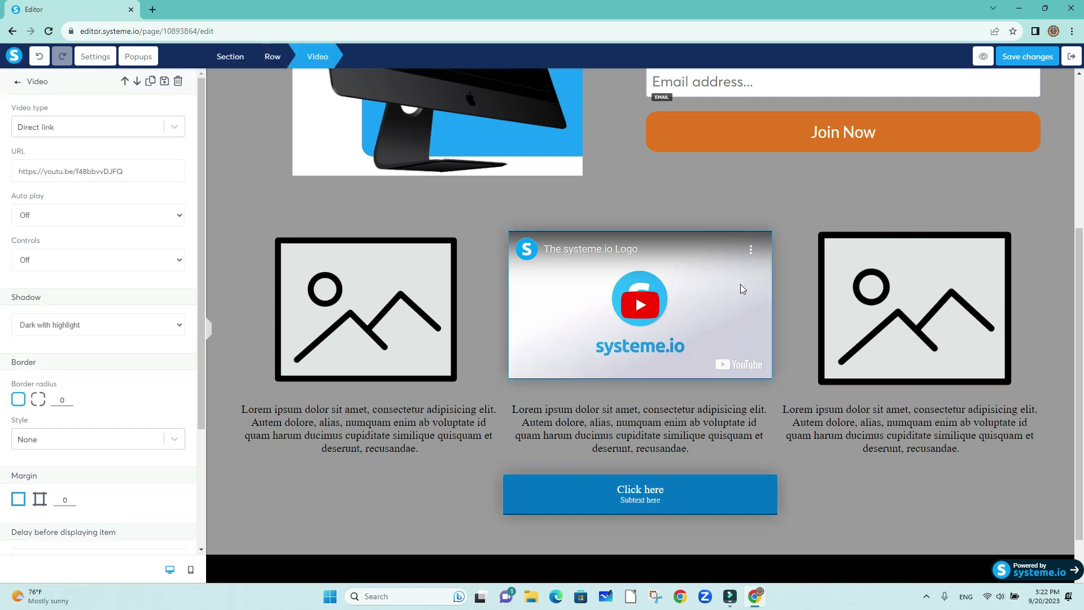
{"action": "double_click", "coordinate": [62, 402]}
{"action": "type", "text": "20"}
{"action": "left_click", "coordinate": [486, 205]}
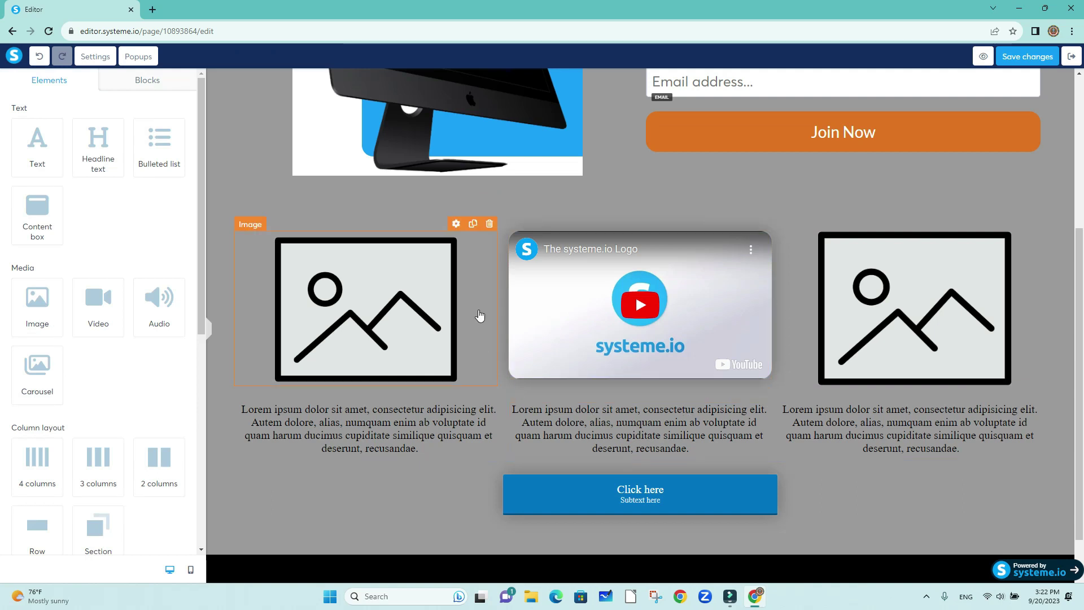
Try a margin of 50 on the placeholder image in the first column and reset it to 0.
{"action": "left_click", "coordinate": [399, 295]}
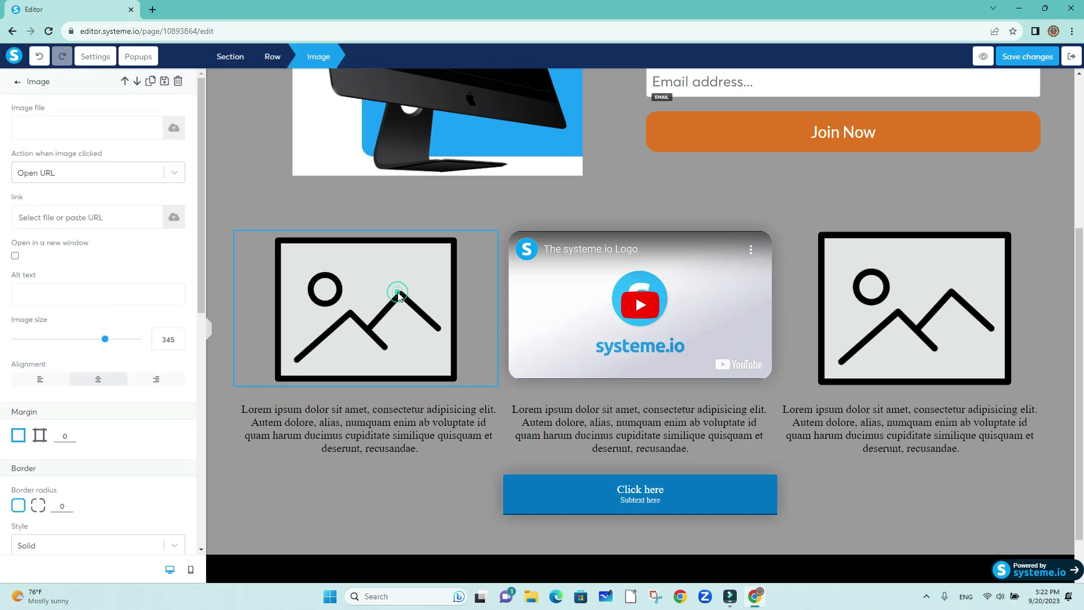
{"action": "double_click", "coordinate": [65, 437]}
{"action": "type", "text": "50"}
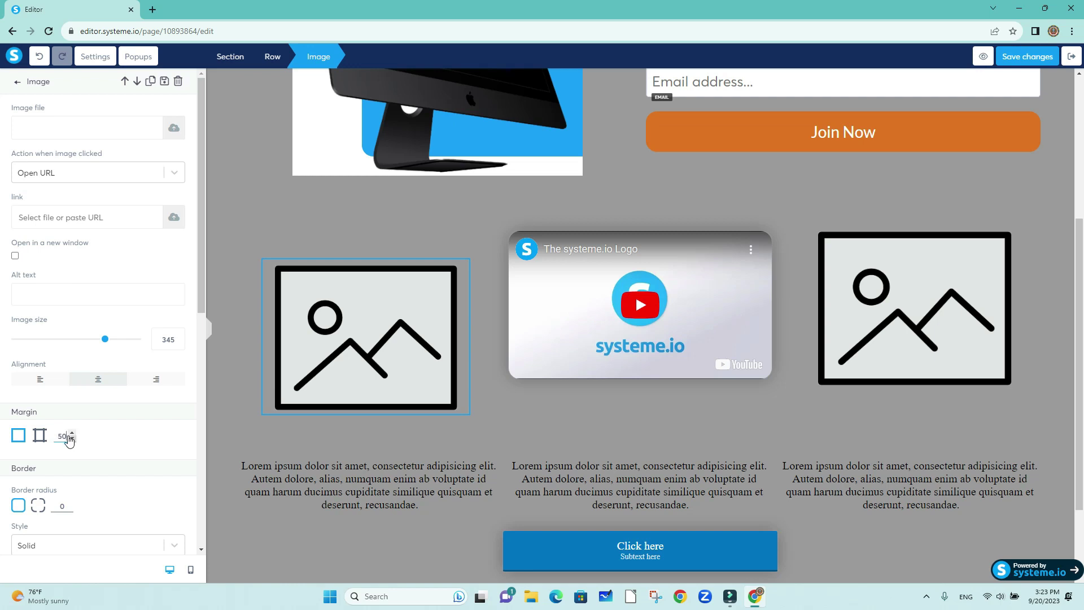
{"action": "double_click", "coordinate": [63, 436]}
{"action": "type", "text": "0"}
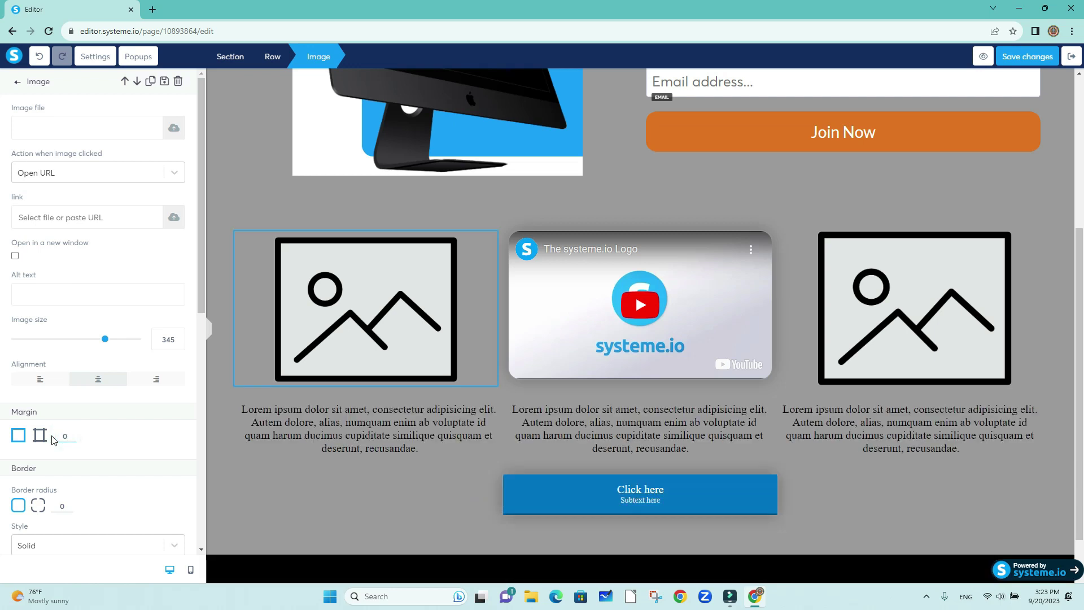
Try border radii of 50 and 500 on the first column's placeholder image and reset it to 0.
{"action": "scroll", "coordinate": [53, 440], "scroll_direction": "down", "scroll_amount": 3}
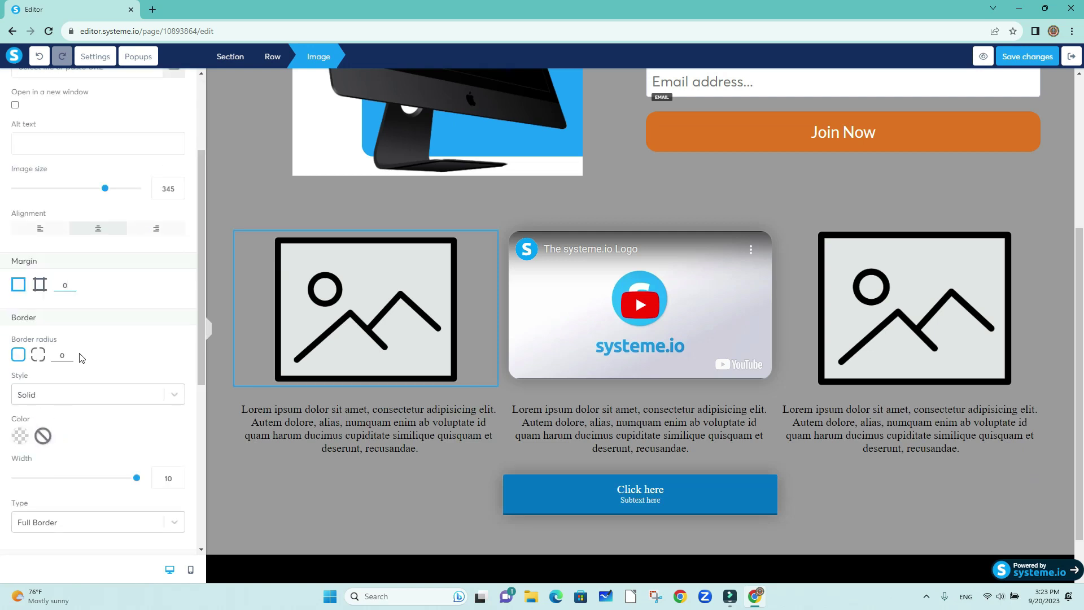
{"action": "left_click", "coordinate": [62, 353]}
{"action": "type", "text": "50"}
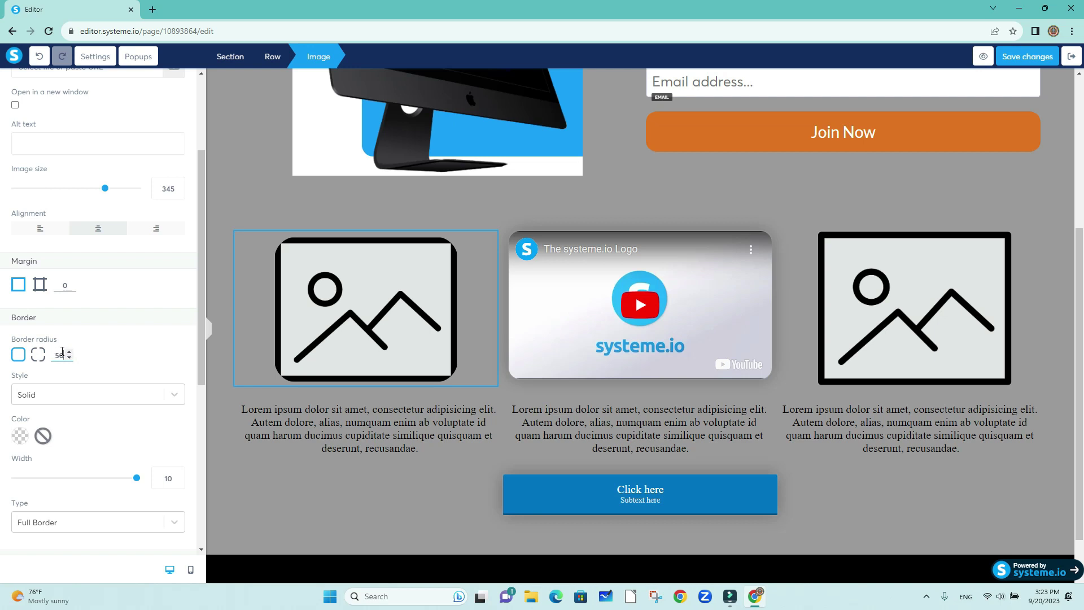
{"action": "type", "text": "0"}
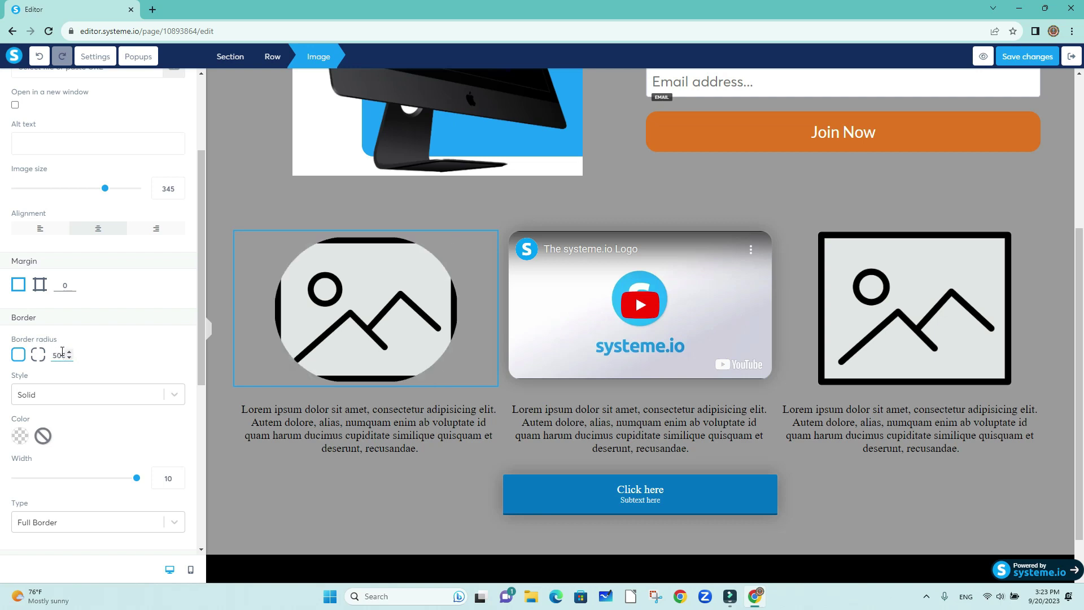
{"action": "type", "text": "0"}
{"action": "key", "text": "BackSpace"}
{"action": "key", "text": "BackSpace"}
{"action": "key", "text": "BackSpace"}
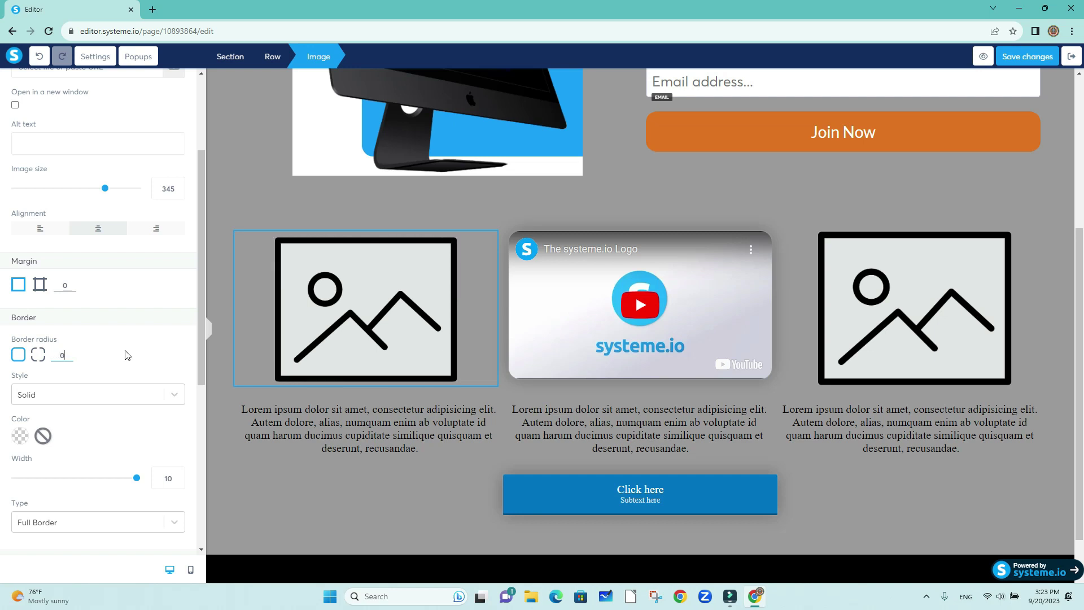
{"action": "left_click", "coordinate": [453, 482]}
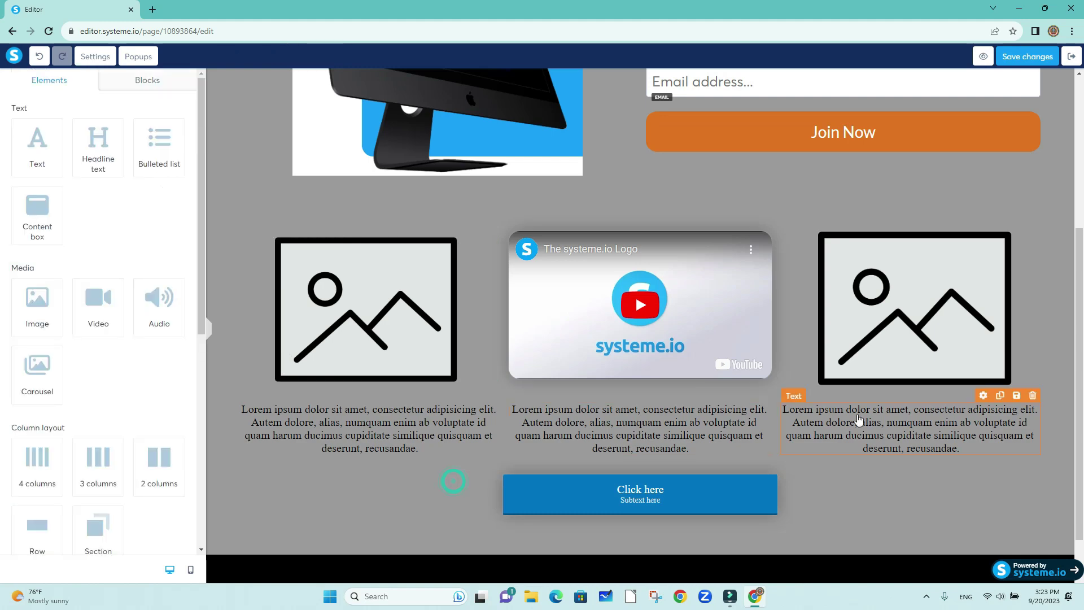
Review the squeeze page from top to bottom and save the changes.
{"action": "scroll", "coordinate": [851, 429], "scroll_direction": "up", "scroll_amount": 4}
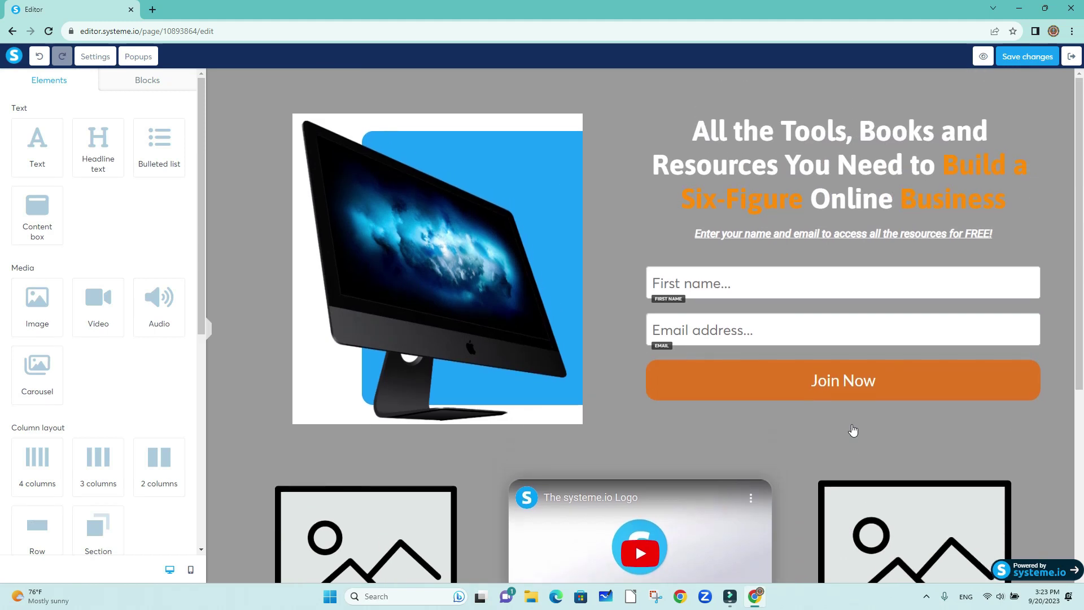
{"action": "scroll", "coordinate": [851, 429], "scroll_direction": "down", "scroll_amount": 5}
{"action": "scroll", "coordinate": [851, 431], "scroll_direction": "up", "scroll_amount": 5}
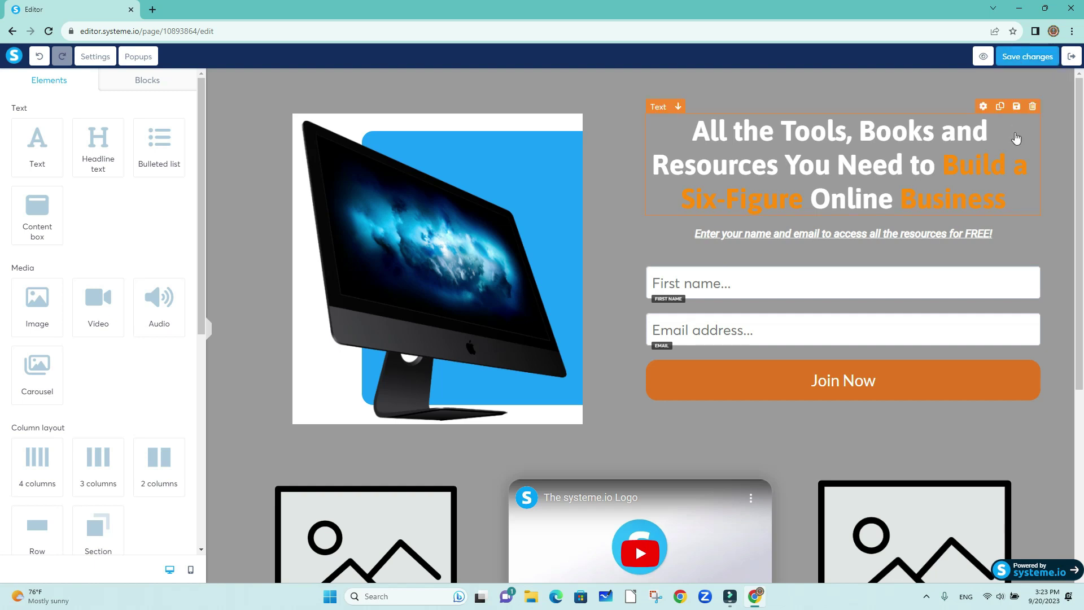
{"action": "scroll", "coordinate": [1015, 137], "scroll_direction": "down", "scroll_amount": 1}
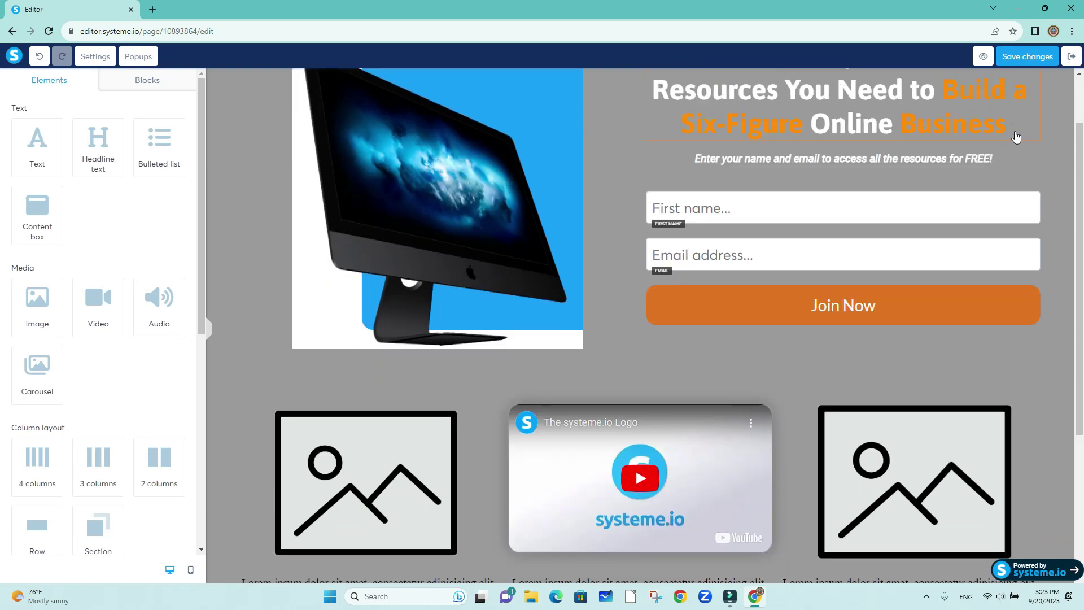
{"action": "left_click", "coordinate": [1025, 57]}
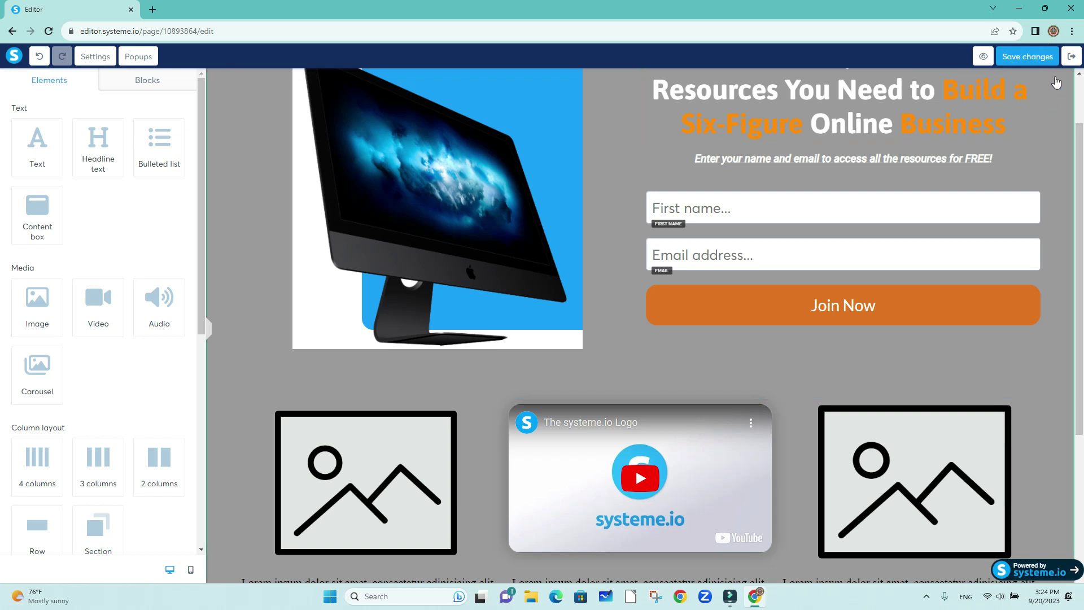
Preview the squeeze page in a new browser tab, check its full length, and close the preview.
{"action": "left_click", "coordinate": [982, 57]}
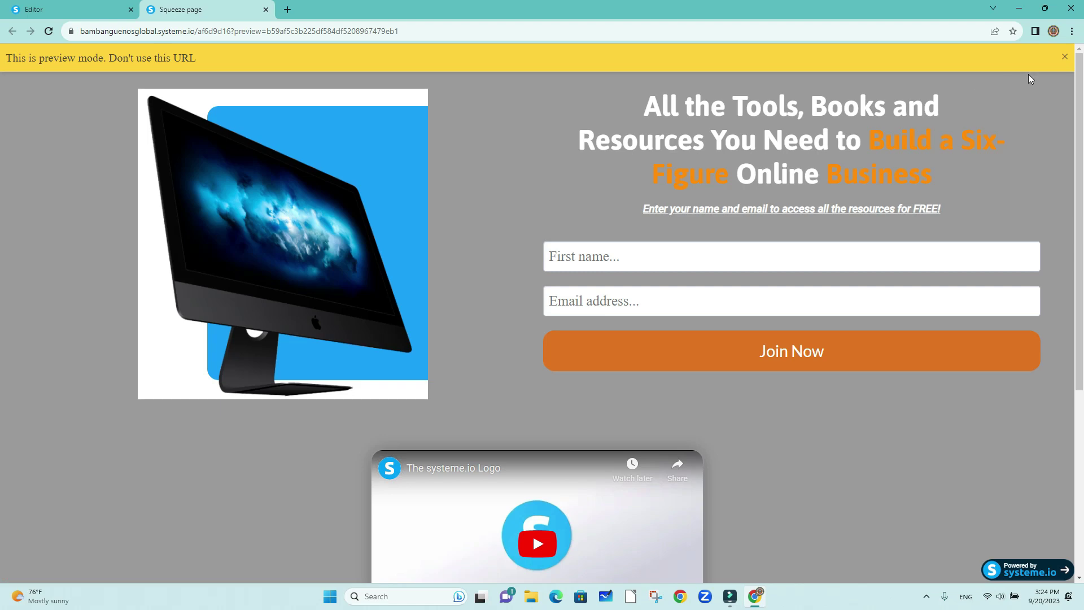
{"action": "left_click", "coordinate": [1065, 57]}
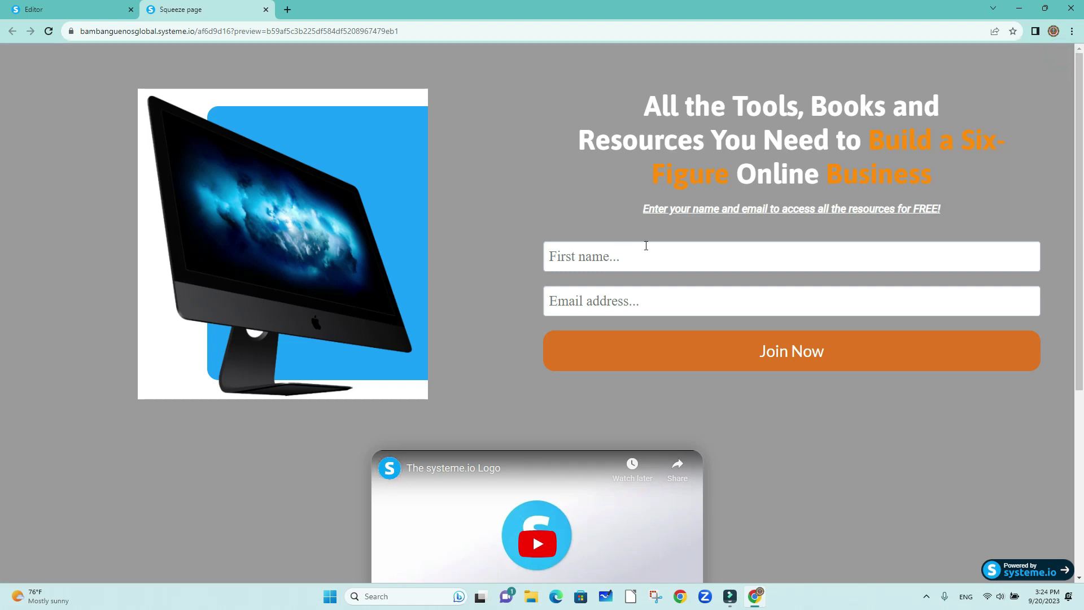
{"action": "scroll", "coordinate": [649, 251], "scroll_direction": "down", "scroll_amount": 5}
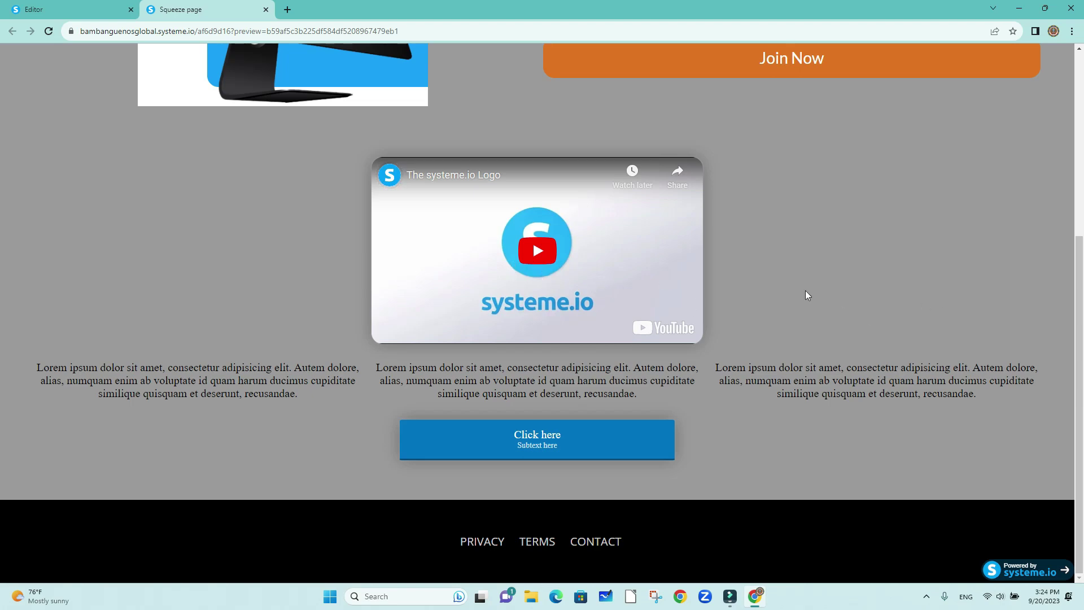
{"action": "scroll", "coordinate": [804, 290], "scroll_direction": "up", "scroll_amount": 4}
{"action": "scroll", "coordinate": [806, 294], "scroll_direction": "down", "scroll_amount": 4}
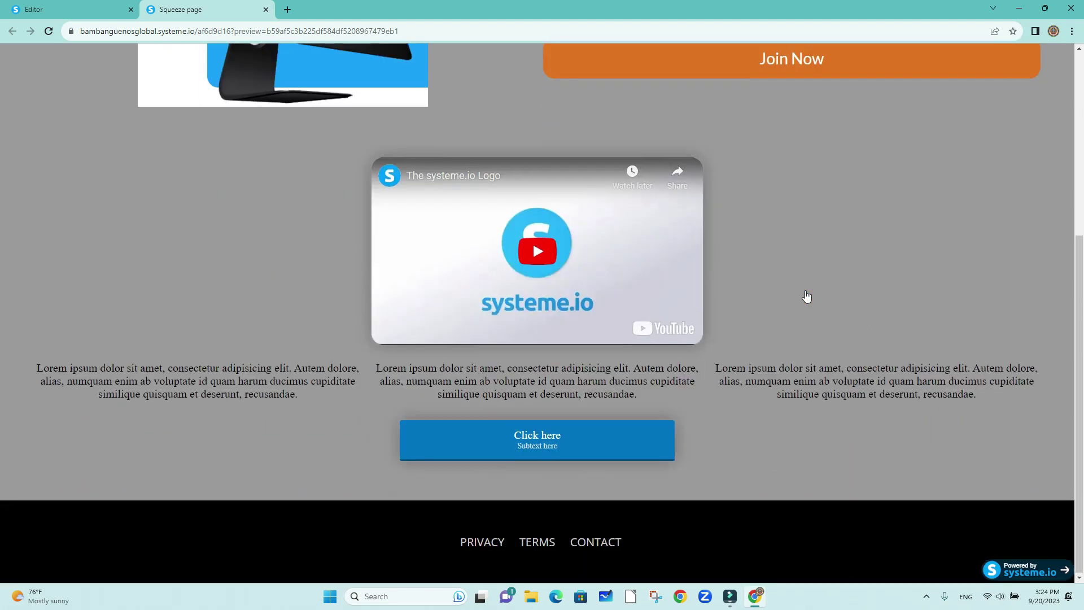
{"action": "scroll", "coordinate": [806, 296], "scroll_direction": "up", "scroll_amount": 5}
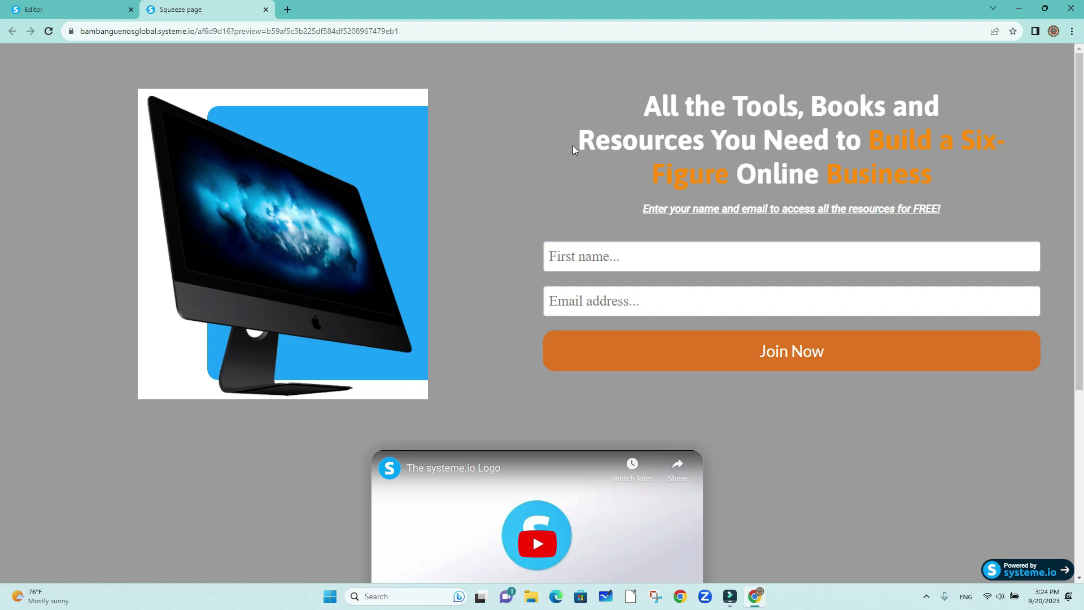
{"action": "scroll", "coordinate": [572, 144], "scroll_direction": "down", "scroll_amount": 4}
{"action": "scroll", "coordinate": [574, 151], "scroll_direction": "up", "scroll_amount": 4}
{"action": "left_click", "coordinate": [265, 10]}
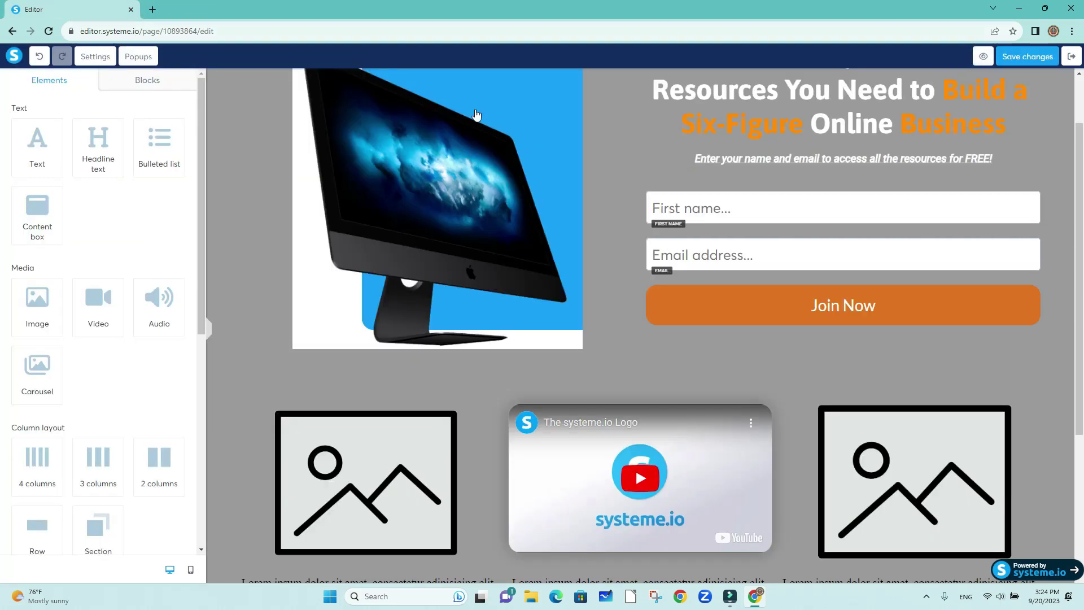
Add a 4-column row below the row containing the three text columns and the Click here button.
{"action": "scroll", "coordinate": [610, 231], "scroll_direction": "up", "scroll_amount": 1}
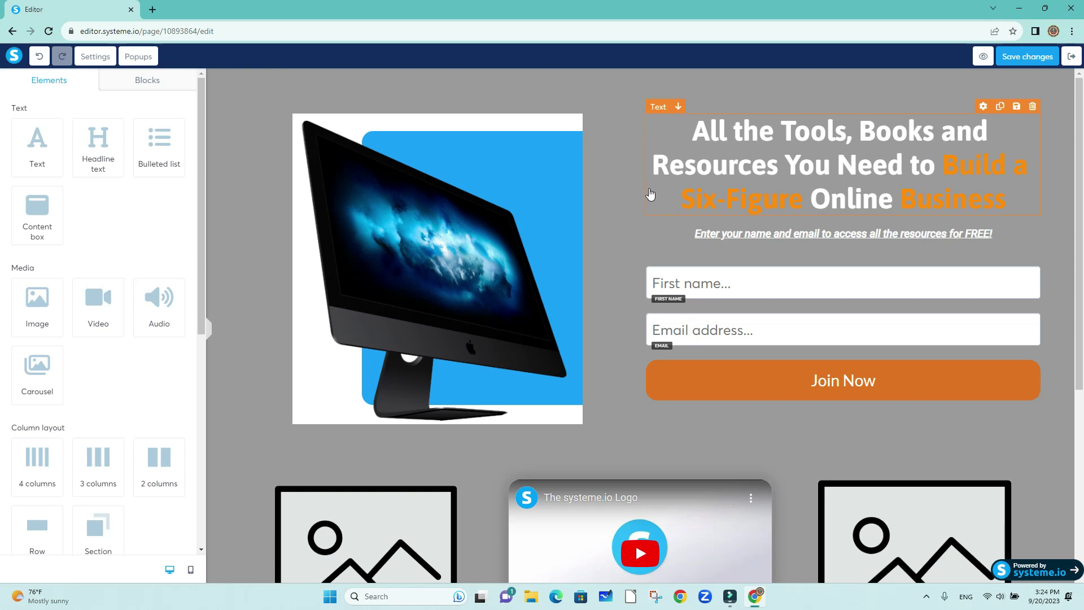
{"action": "scroll", "coordinate": [604, 313], "scroll_direction": "down", "scroll_amount": 5}
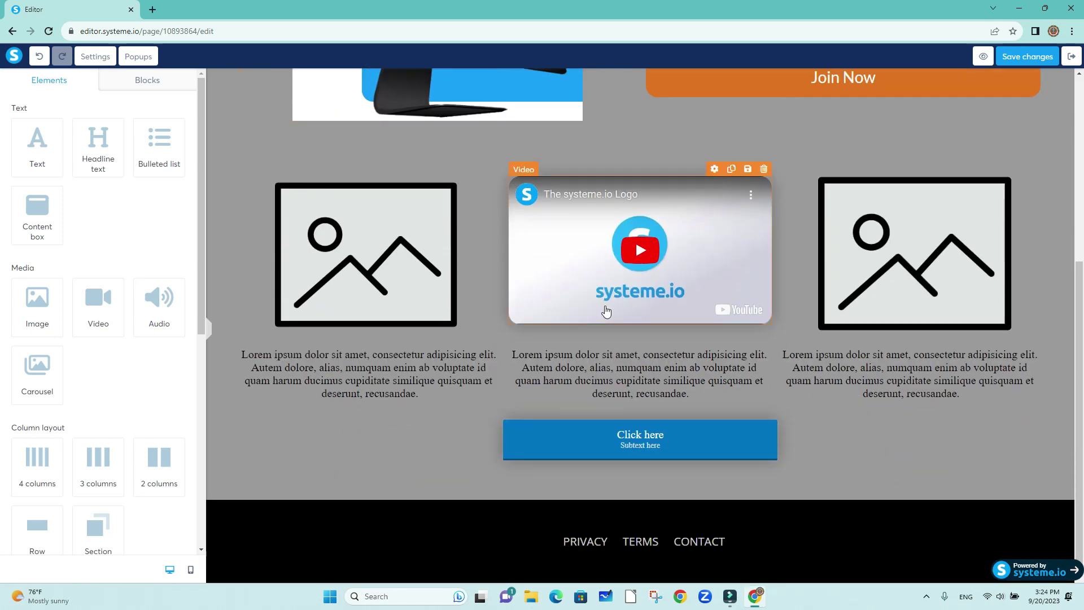
{"action": "left_click_drag", "start_coordinate": [38, 464], "coordinate": [643, 470]}
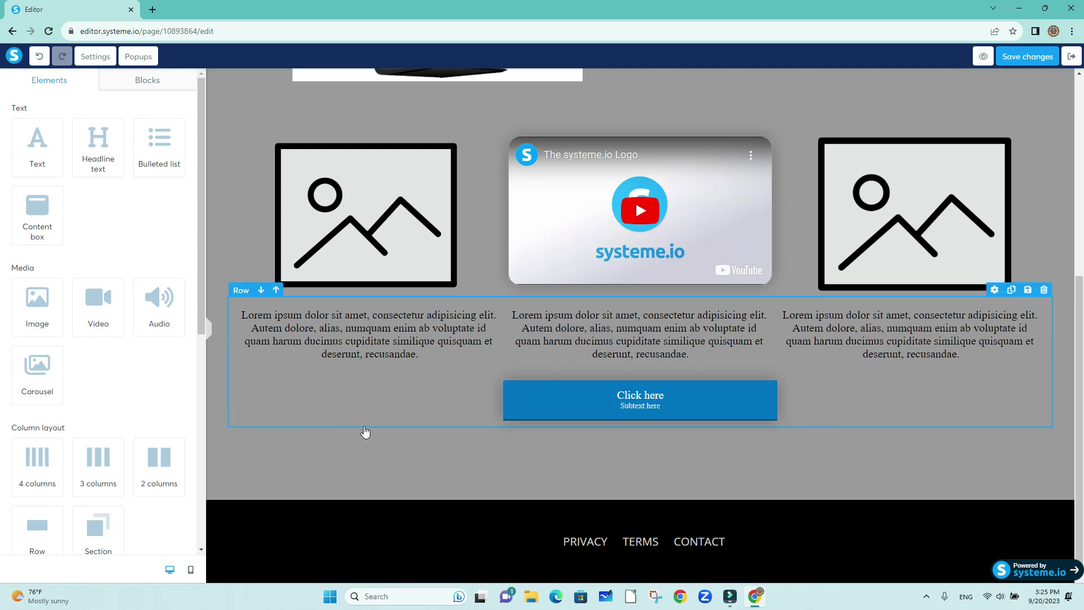
Examine the page's full layout in the mobile view and return to the desktop view.
{"action": "left_click", "coordinate": [191, 569]}
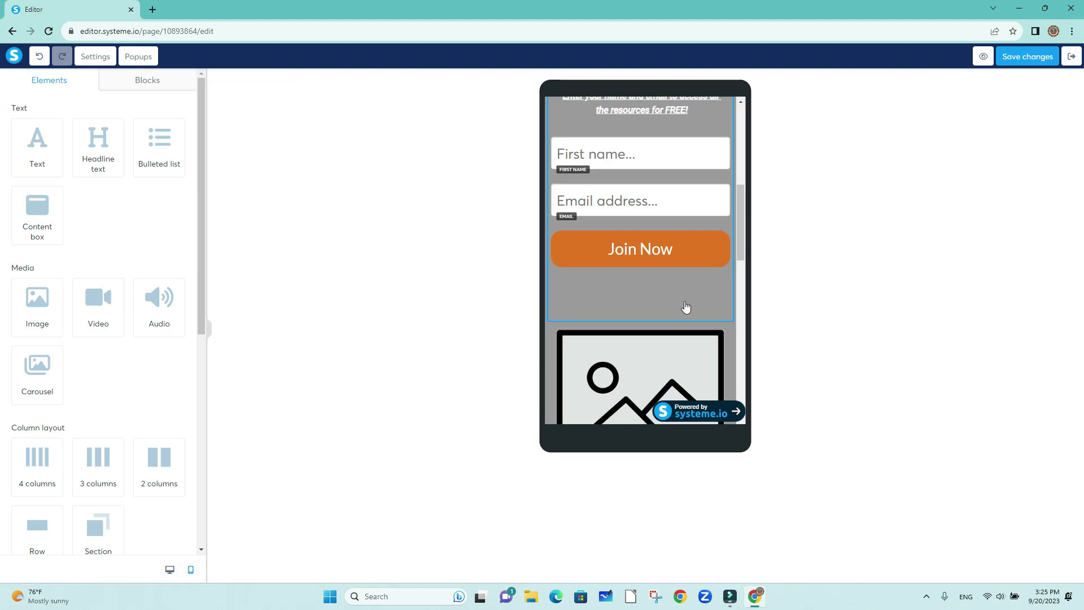
{"action": "scroll", "coordinate": [687, 307], "scroll_direction": "up", "scroll_amount": 6}
{"action": "scroll", "coordinate": [686, 307], "scroll_direction": "down", "scroll_amount": 10}
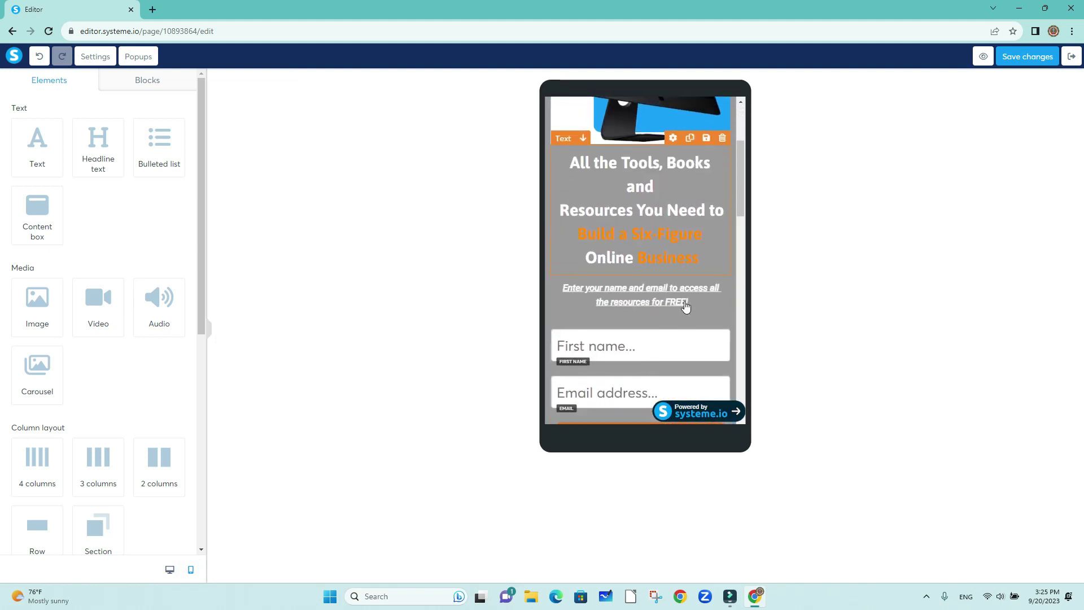
{"action": "scroll", "coordinate": [686, 307], "scroll_direction": "down", "scroll_amount": 5}
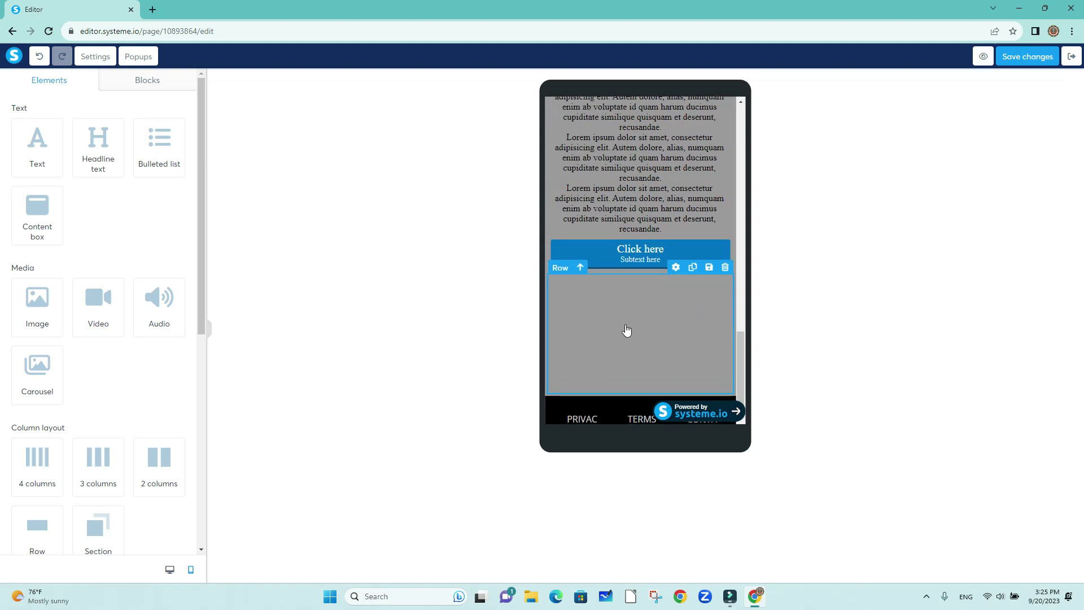
{"action": "scroll", "coordinate": [642, 337], "scroll_direction": "down", "scroll_amount": 1}
{"action": "scroll", "coordinate": [641, 337], "scroll_direction": "up", "scroll_amount": 4}
{"action": "scroll", "coordinate": [627, 329], "scroll_direction": "up", "scroll_amount": 15}
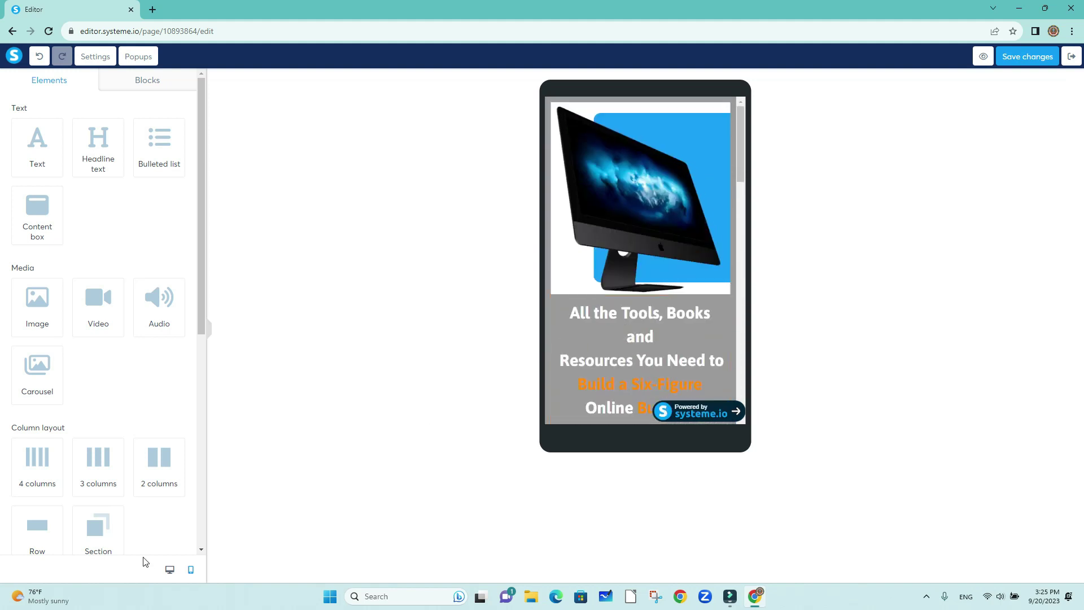
{"action": "left_click", "coordinate": [169, 568]}
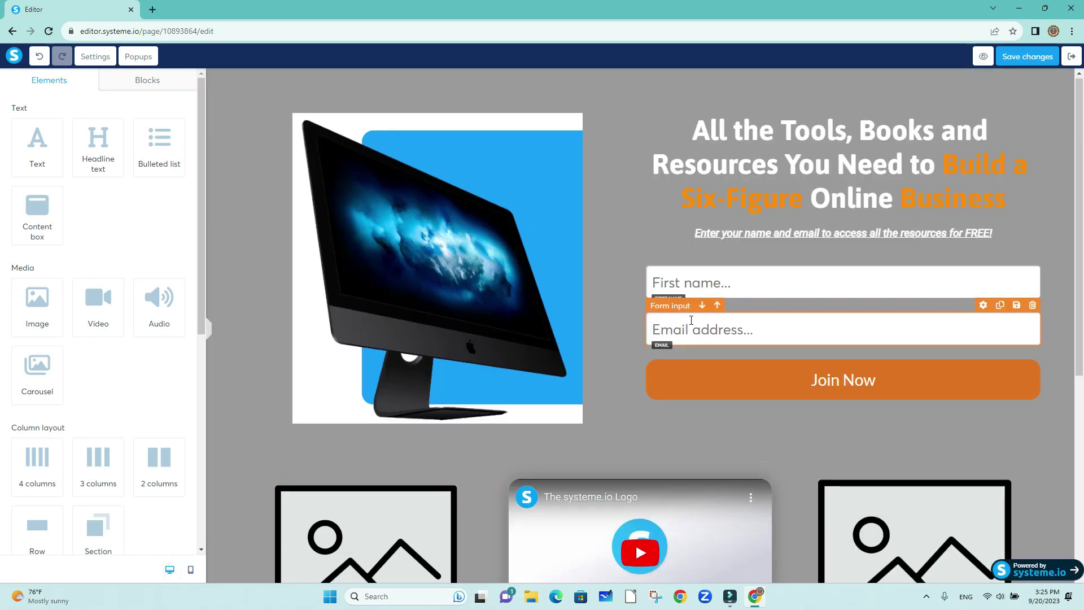
Nest a 3-column row in the fourth column of the new row and add headline text to its first column.
{"action": "scroll", "coordinate": [690, 308], "scroll_direction": "down", "scroll_amount": 6}
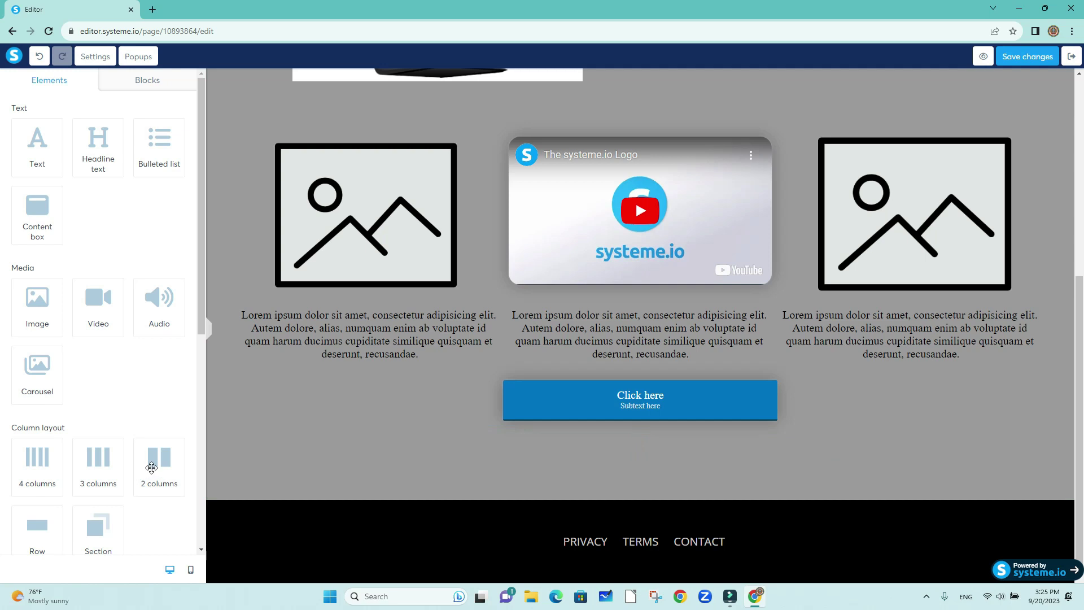
{"action": "left_click_drag", "start_coordinate": [93, 464], "coordinate": [915, 454]}
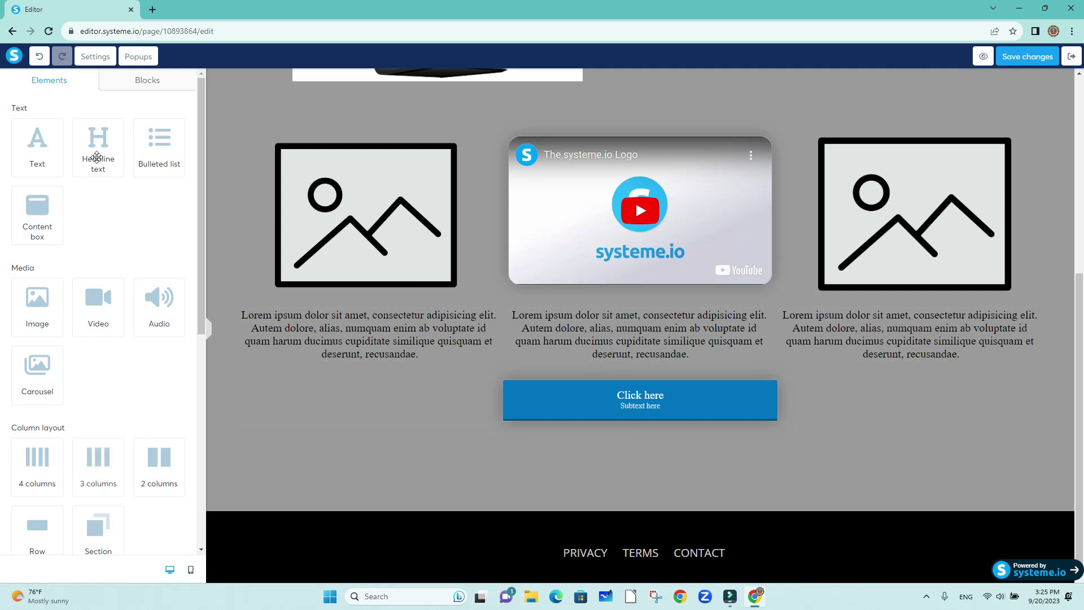
{"action": "left_click_drag", "start_coordinate": [97, 150], "coordinate": [890, 464]}
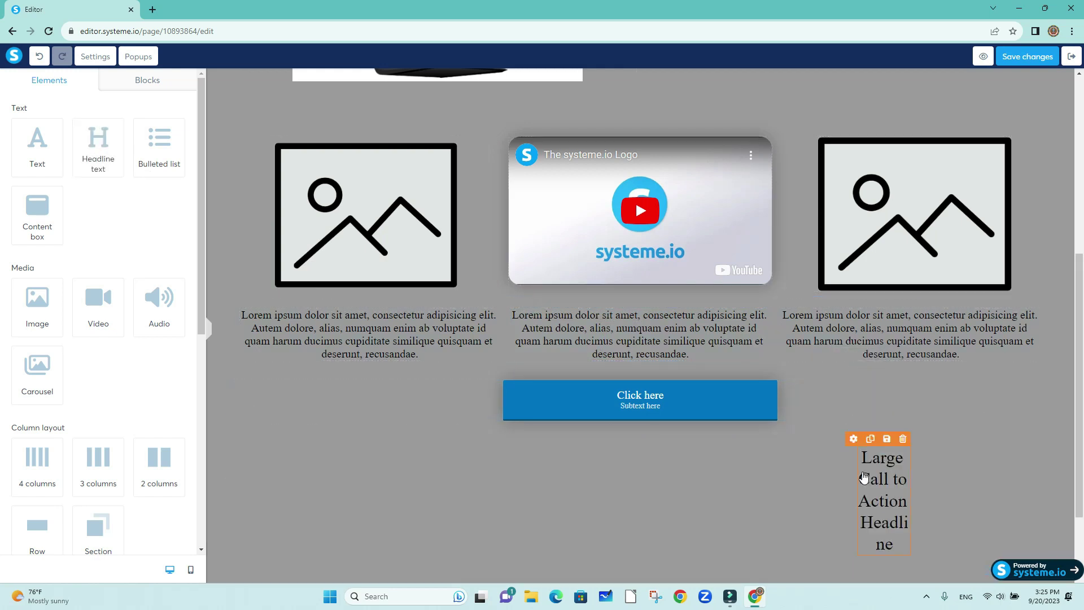
Format the nested headline as H6 and close its settings.
{"action": "left_click", "coordinate": [898, 545]}
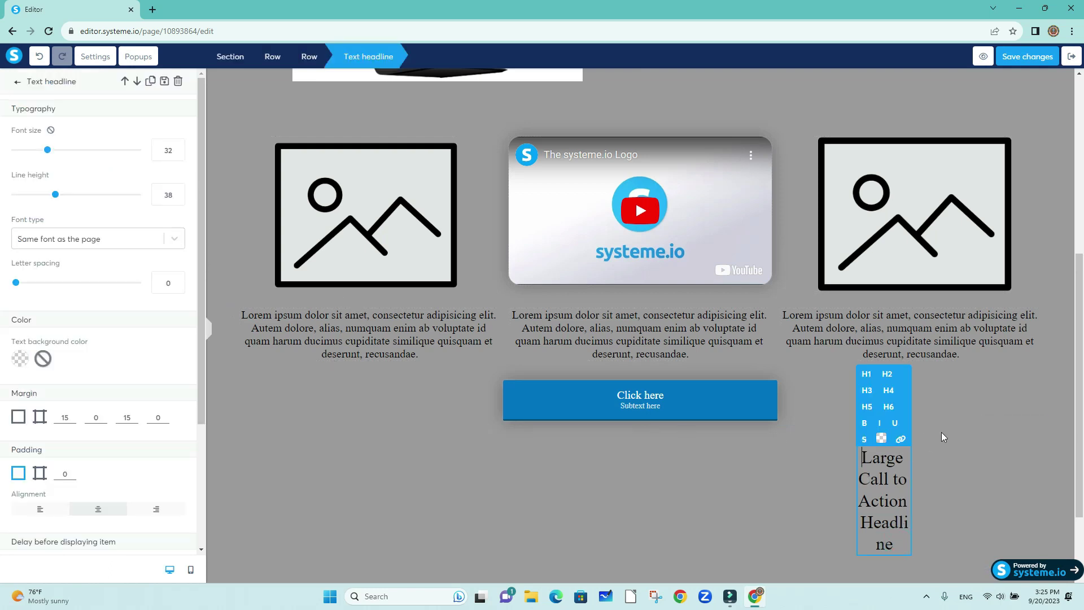
{"action": "left_click", "coordinate": [890, 407]}
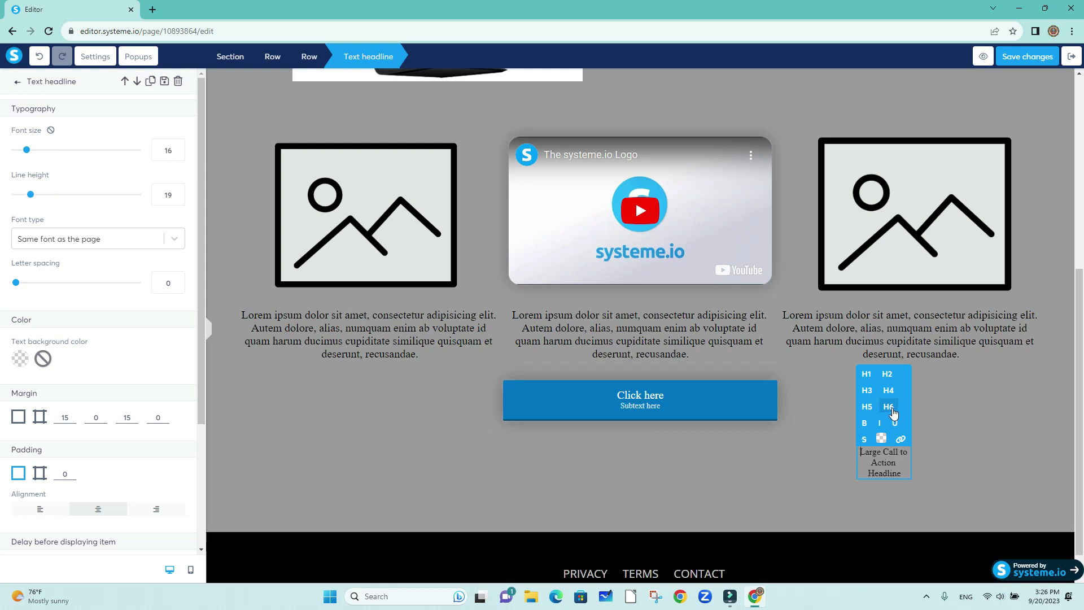
{"action": "left_click", "coordinate": [940, 432]}
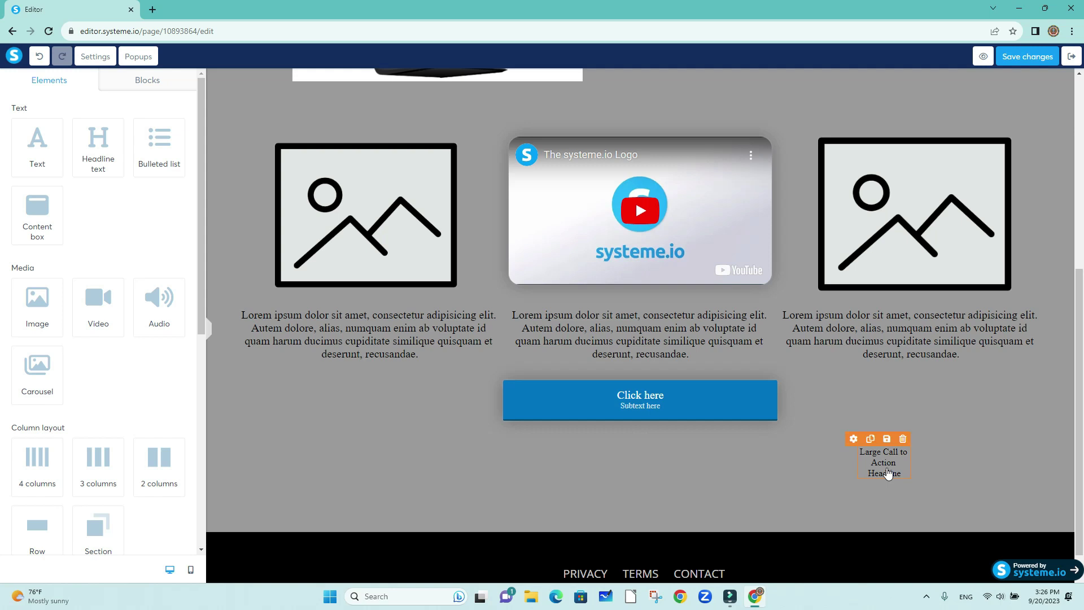
Duplicate the small nested headline and delete the lower copy.
{"action": "left_click", "coordinate": [870, 439]}
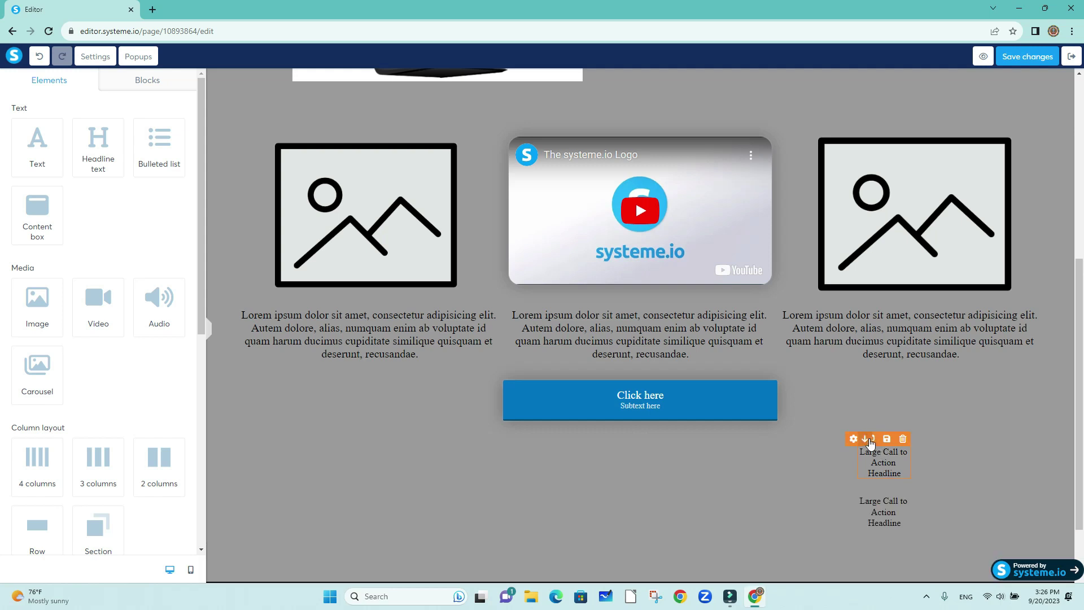
{"action": "left_click_drag", "start_coordinate": [890, 519], "coordinate": [858, 493]}
{"action": "left_click", "coordinate": [903, 488]}
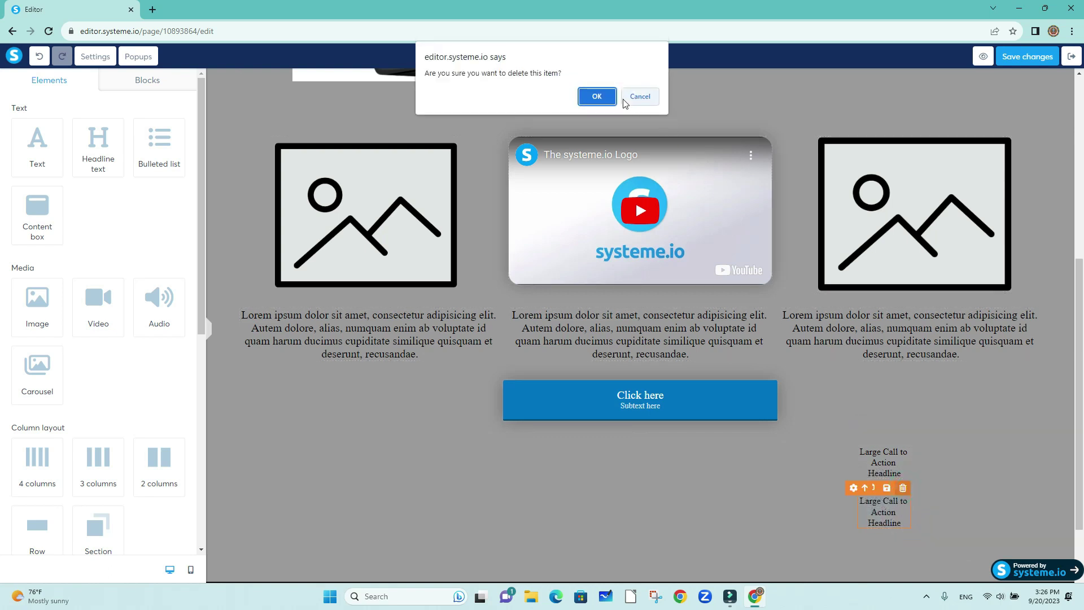
{"action": "left_click", "coordinate": [605, 100]}
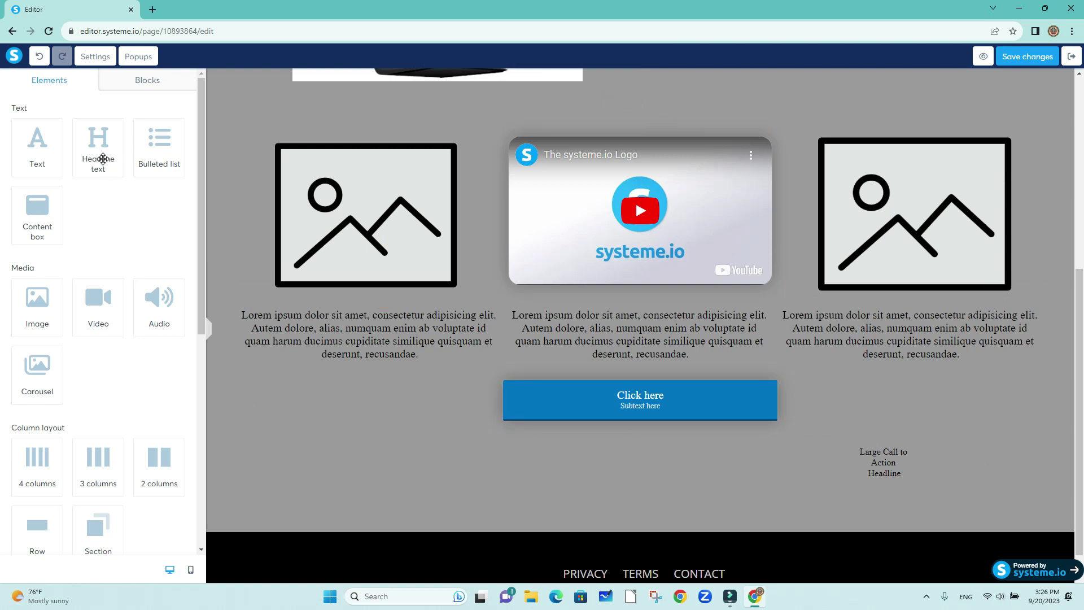
Add headline text to the second column of the nested row and format it as H1.
{"action": "left_click_drag", "start_coordinate": [102, 159], "coordinate": [955, 460]}
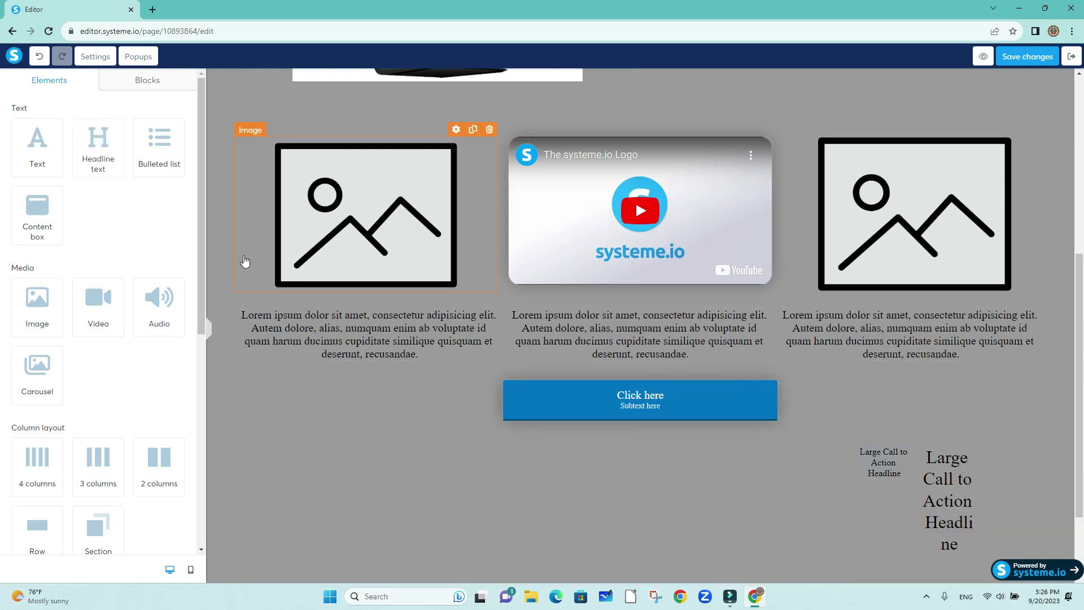
{"action": "left_click", "coordinate": [940, 486]}
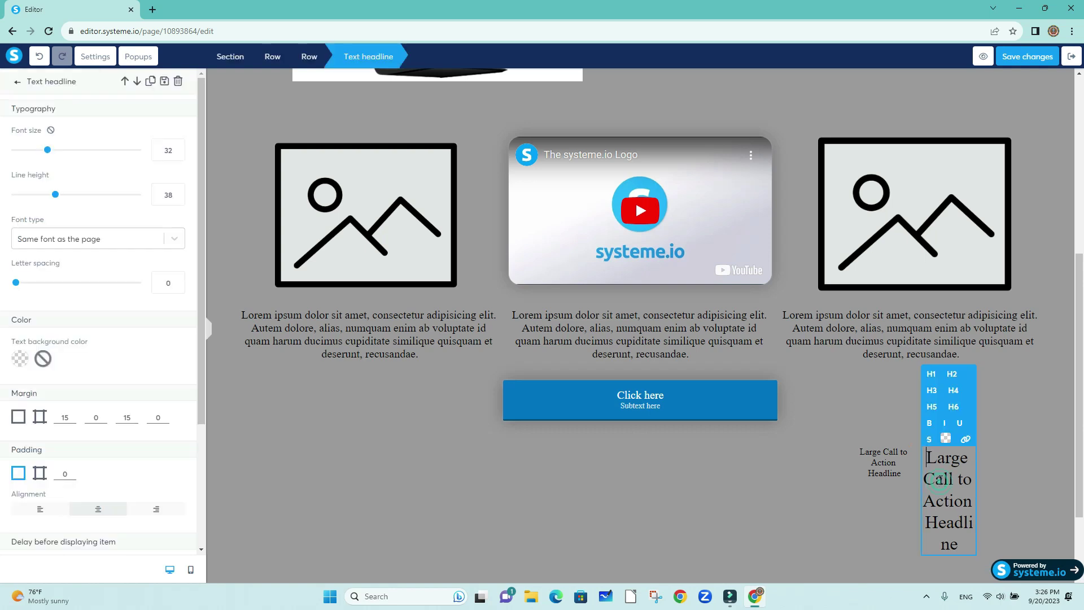
{"action": "left_click", "coordinate": [932, 378]}
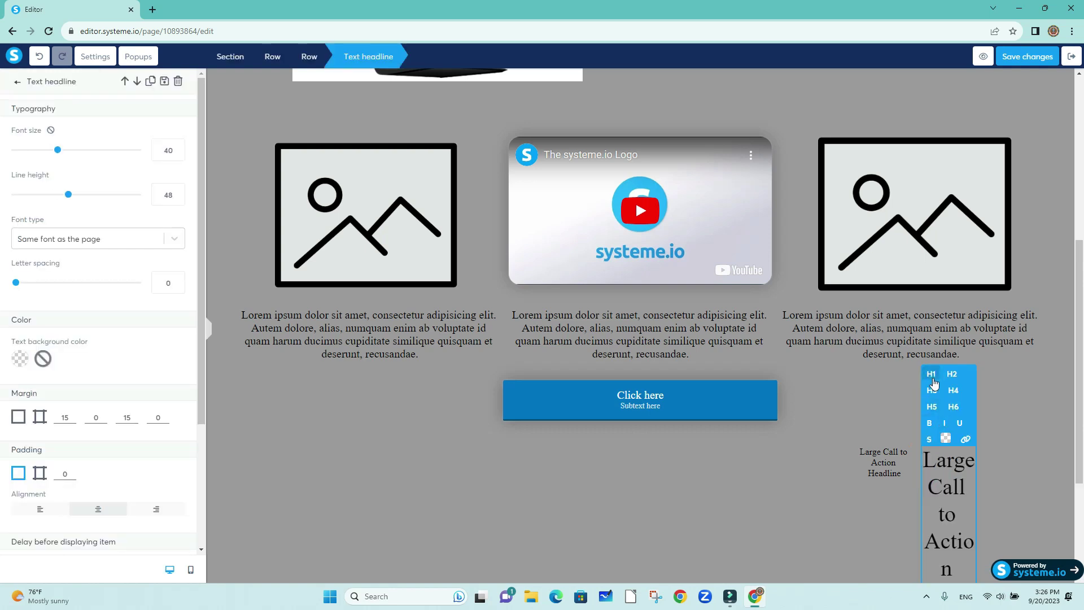
Format the headline in the nested row's second column as H6 and add an image to the third column.
{"action": "left_click", "coordinate": [952, 407]}
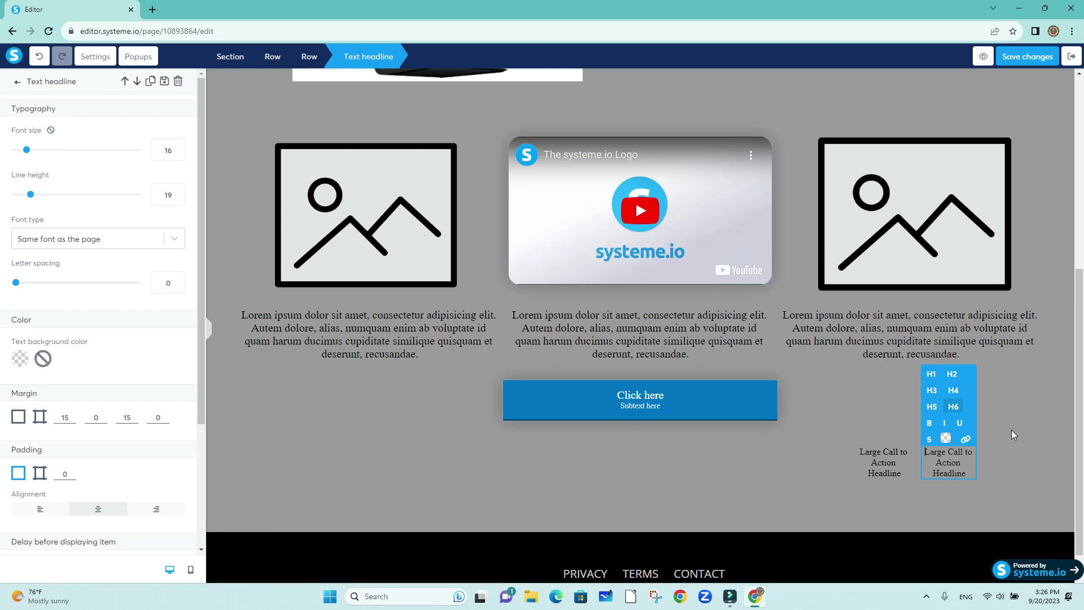
{"action": "left_click", "coordinate": [838, 483]}
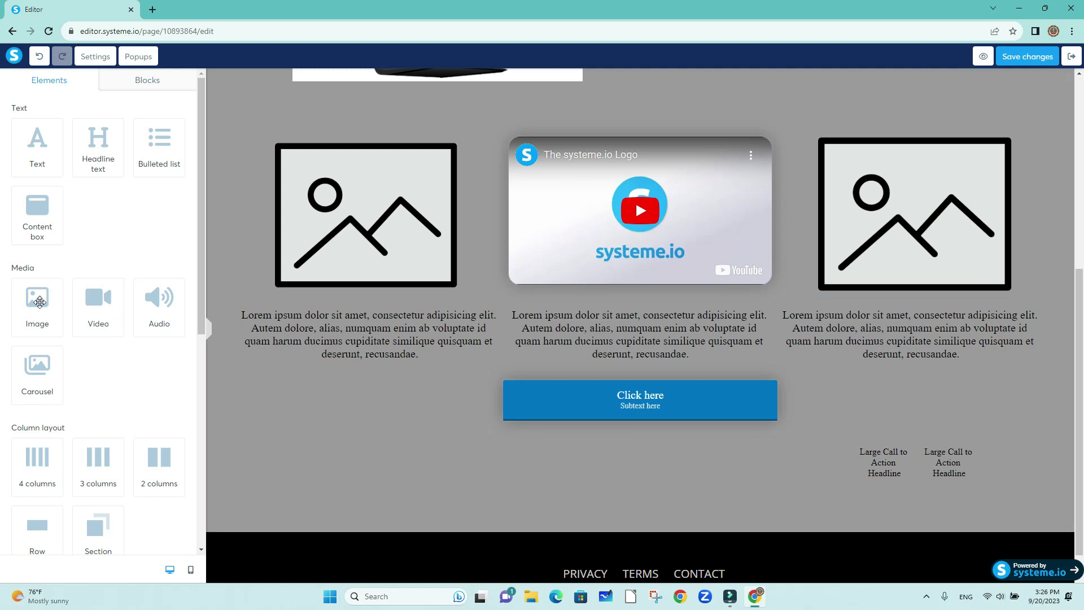
{"action": "left_click_drag", "start_coordinate": [40, 302], "coordinate": [1012, 464]}
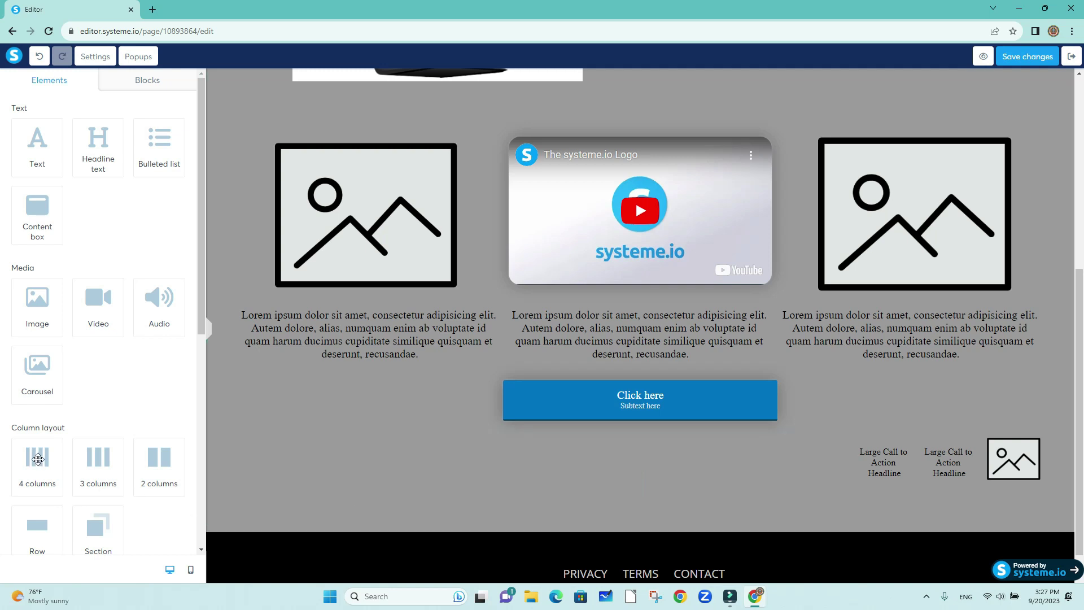
Nest a 4-column row in the first column of the bottom row and widen its second column.
{"action": "left_click_drag", "start_coordinate": [38, 458], "coordinate": [347, 449]}
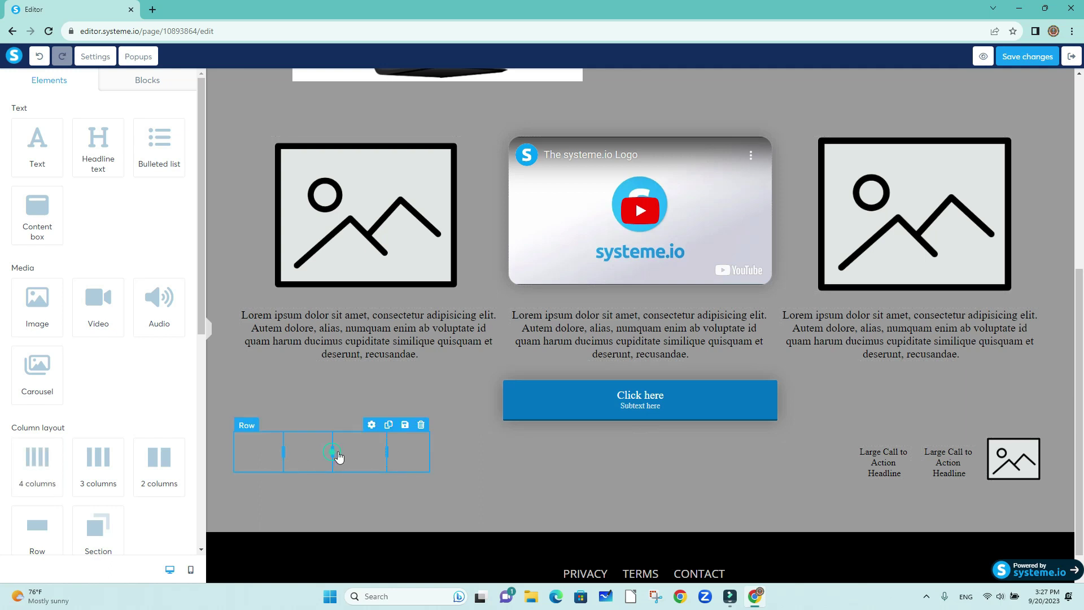
{"action": "left_click_drag", "start_coordinate": [333, 452], "coordinate": [360, 457]}
{"action": "mouse_move", "coordinate": [364, 450]}
{"action": "left_mouse_down"}
{"action": "mouse_move", "coordinate": [336, 455]}
{"action": "mouse_move", "coordinate": [350, 449]}
{"action": "left_mouse_up"}
Add an image to each of the four columns of the nested row.
{"action": "left_click_drag", "start_coordinate": [42, 302], "coordinate": [266, 451]}
{"action": "left_click_drag", "start_coordinate": [30, 304], "coordinate": [306, 453]}
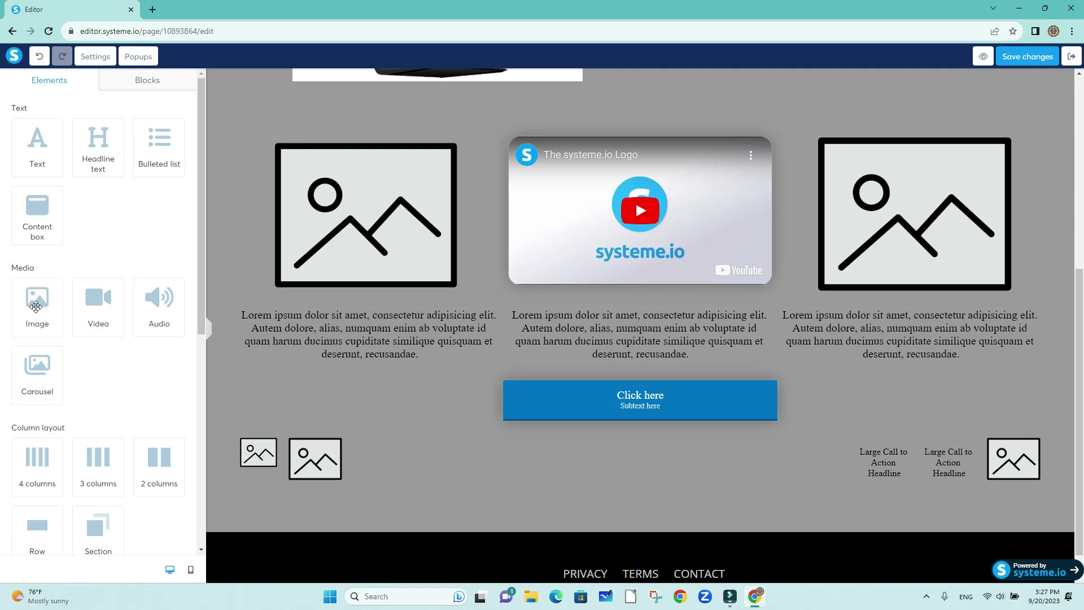
{"action": "left_click_drag", "start_coordinate": [35, 305], "coordinate": [391, 458]}
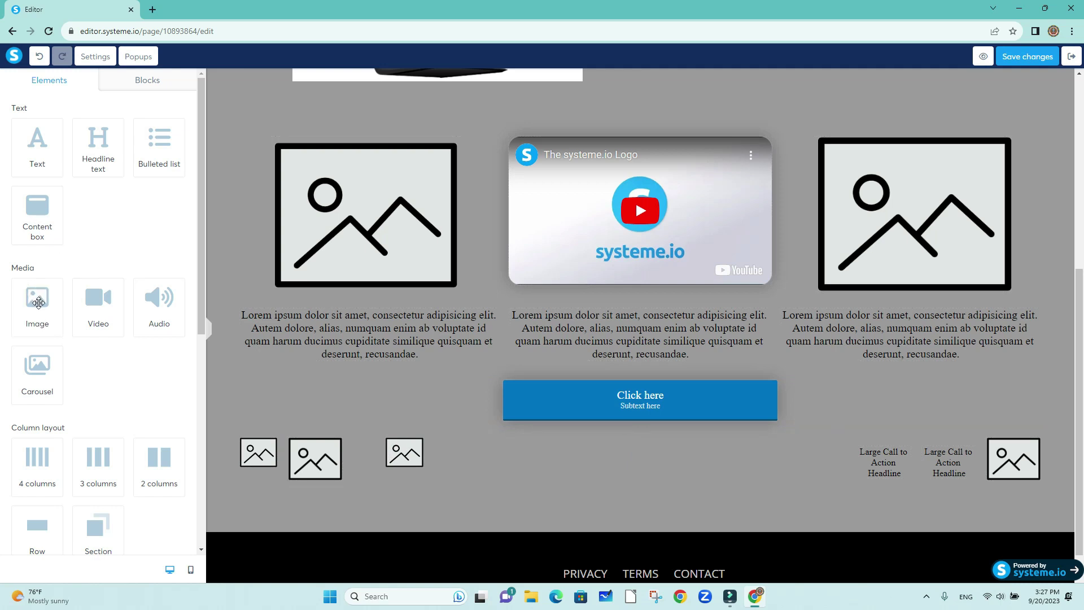
{"action": "left_click_drag", "start_coordinate": [35, 291], "coordinate": [362, 471]}
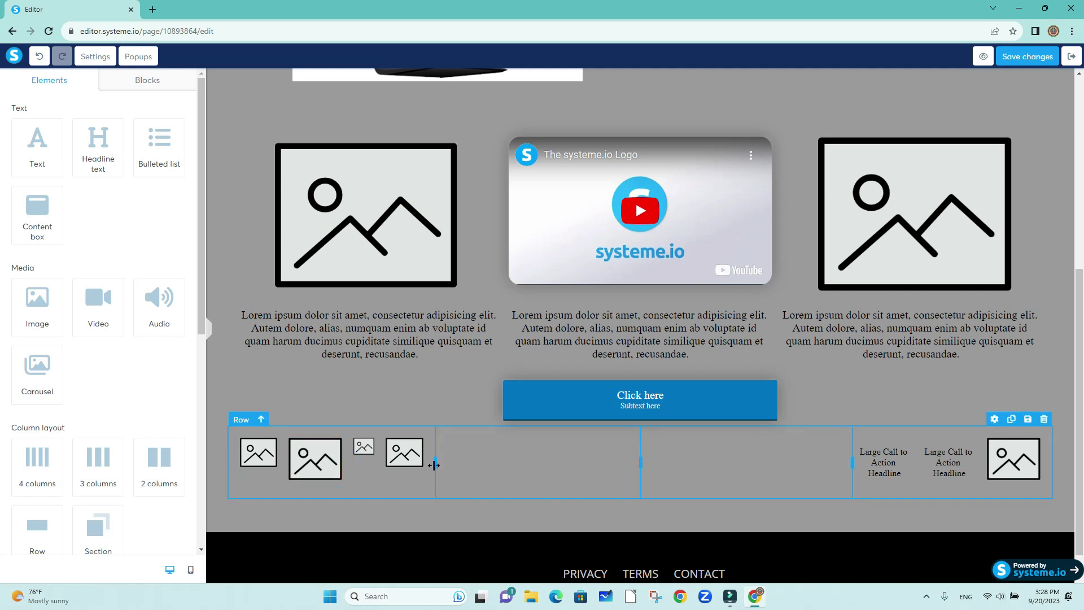
Set the size of the second image in the nested four-column row to 68 and close its settings.
{"action": "left_click", "coordinate": [336, 472]}
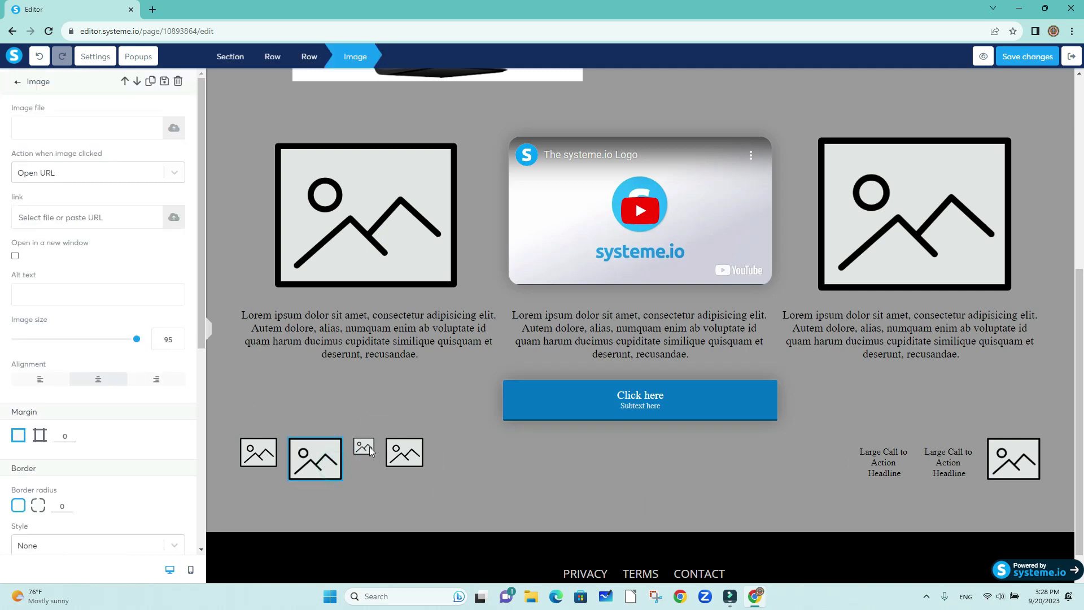
{"action": "left_click_drag", "start_coordinate": [138, 338], "coordinate": [103, 342]}
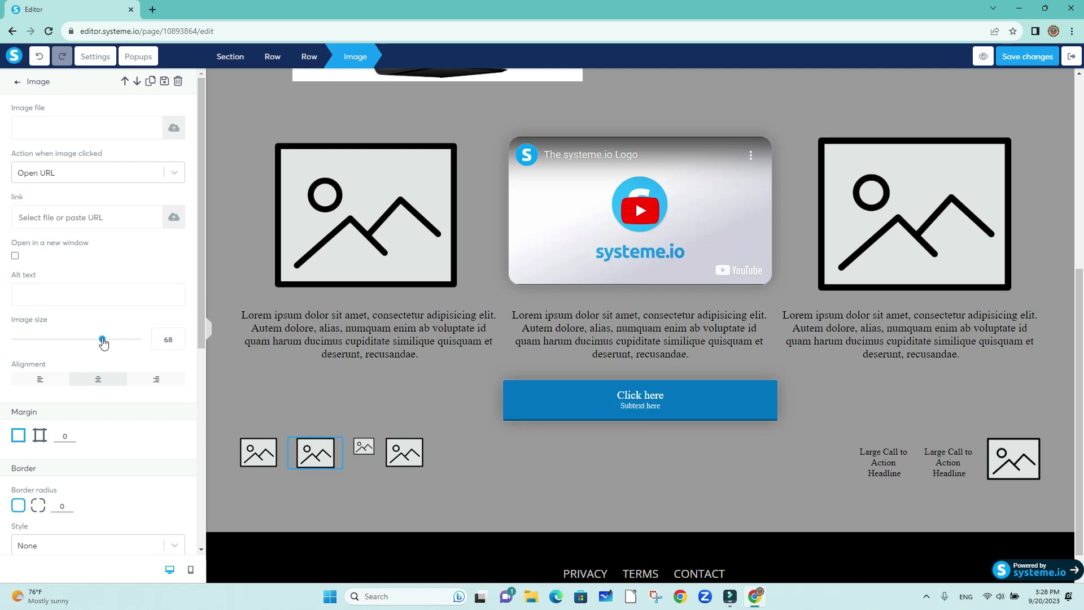
{"action": "left_click", "coordinate": [369, 449]}
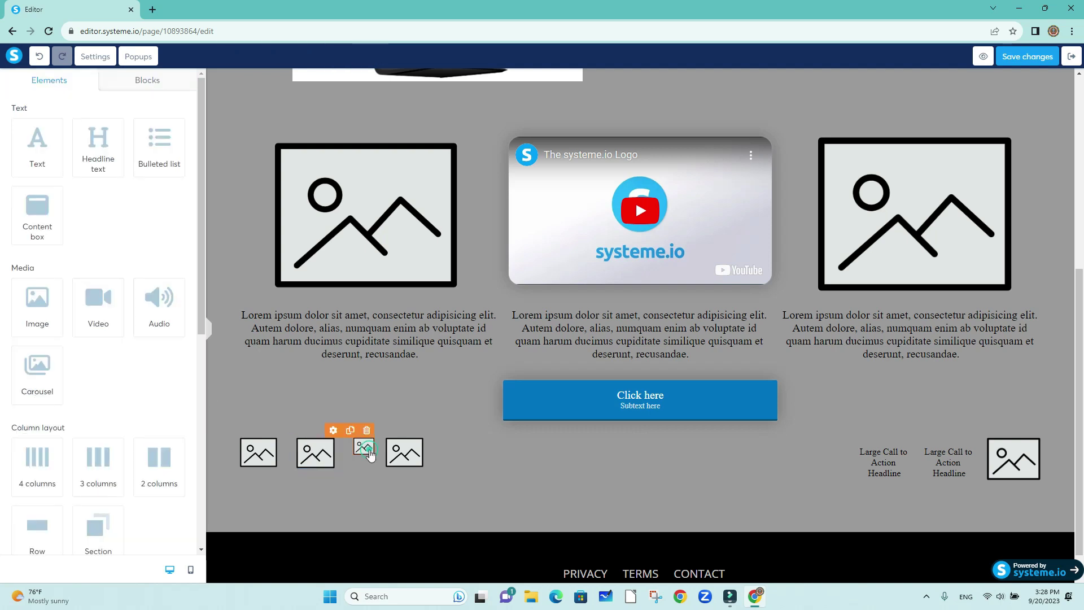
Try to enlarge the third image in the nested four-column row through its image size setting.
{"action": "left_click", "coordinate": [369, 450]}
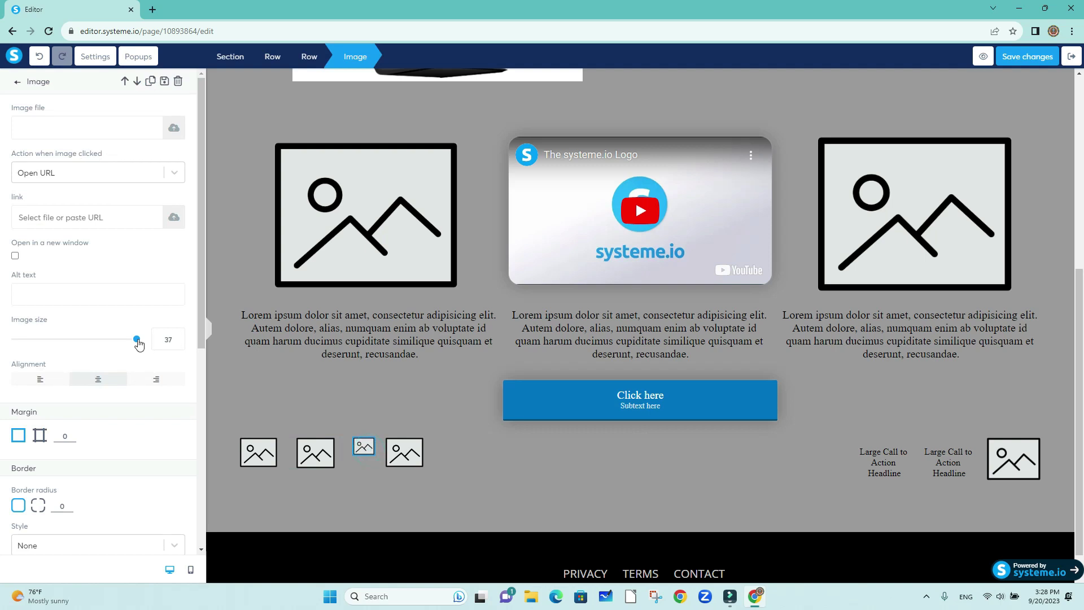
{"action": "mouse_move", "coordinate": [139, 344]}
{"action": "left_mouse_down"}
{"action": "mouse_move", "coordinate": [126, 339]}
{"action": "mouse_move", "coordinate": [136, 340]}
{"action": "left_mouse_up"}
{"action": "left_click", "coordinate": [178, 337]}
{"action": "left_click", "coordinate": [178, 336]}
{"action": "left_click", "coordinate": [178, 336]}
{"action": "left_click", "coordinate": [178, 337]}
{"action": "left_click", "coordinate": [178, 336]}
{"action": "left_click", "coordinate": [178, 336]}
{"action": "left_click", "coordinate": [178, 336]}
Narrow the second column of the nested four-column row to match the width of the other columns.
{"action": "left_click", "coordinate": [350, 459]}
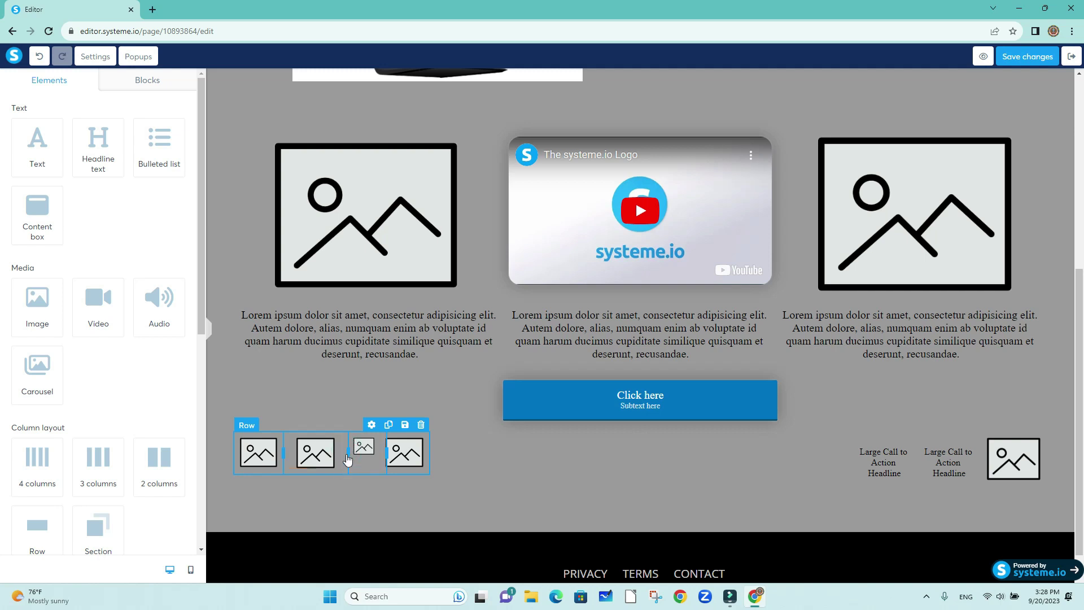
{"action": "left_click", "coordinate": [347, 453]}
{"action": "left_click_drag", "start_coordinate": [346, 453], "coordinate": [332, 451]}
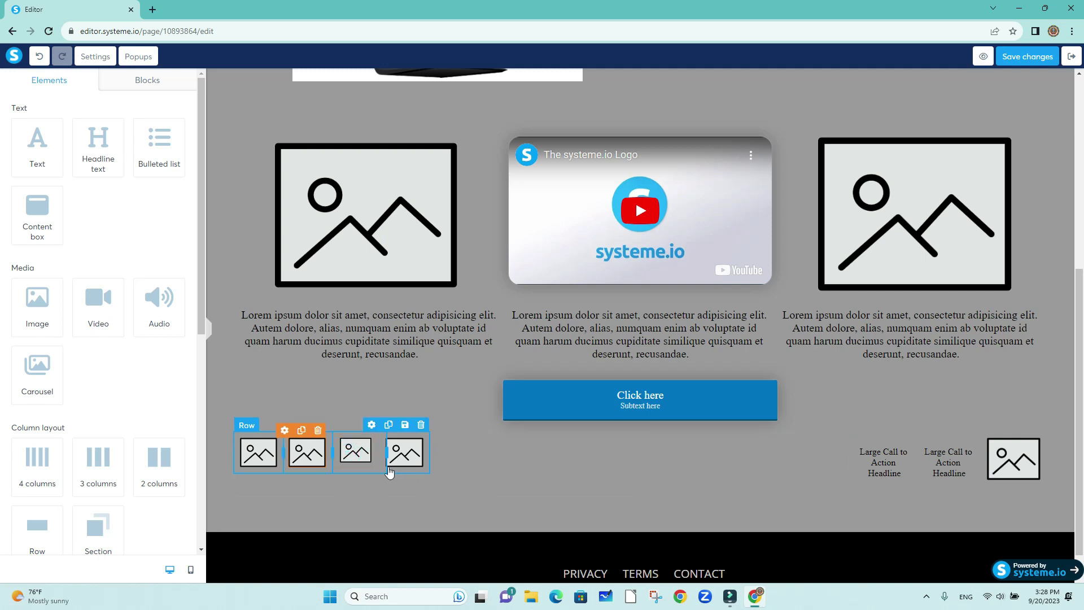
Set the third nested image's size to 64 and close its settings.
{"action": "left_click", "coordinate": [355, 462]}
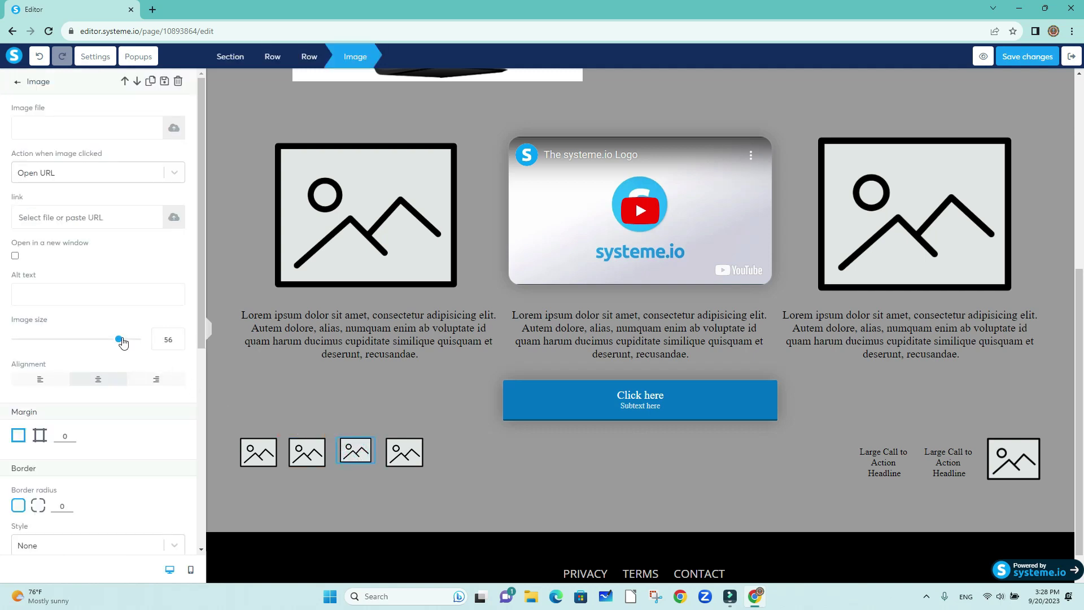
{"action": "left_click_drag", "start_coordinate": [123, 343], "coordinate": [134, 343]}
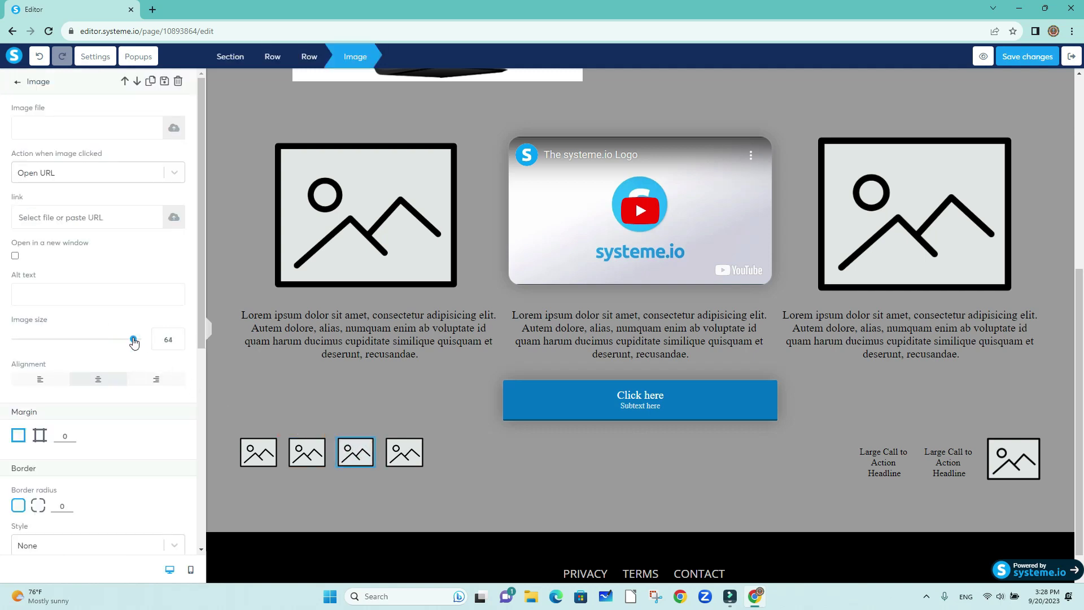
{"action": "left_click", "coordinate": [542, 485]}
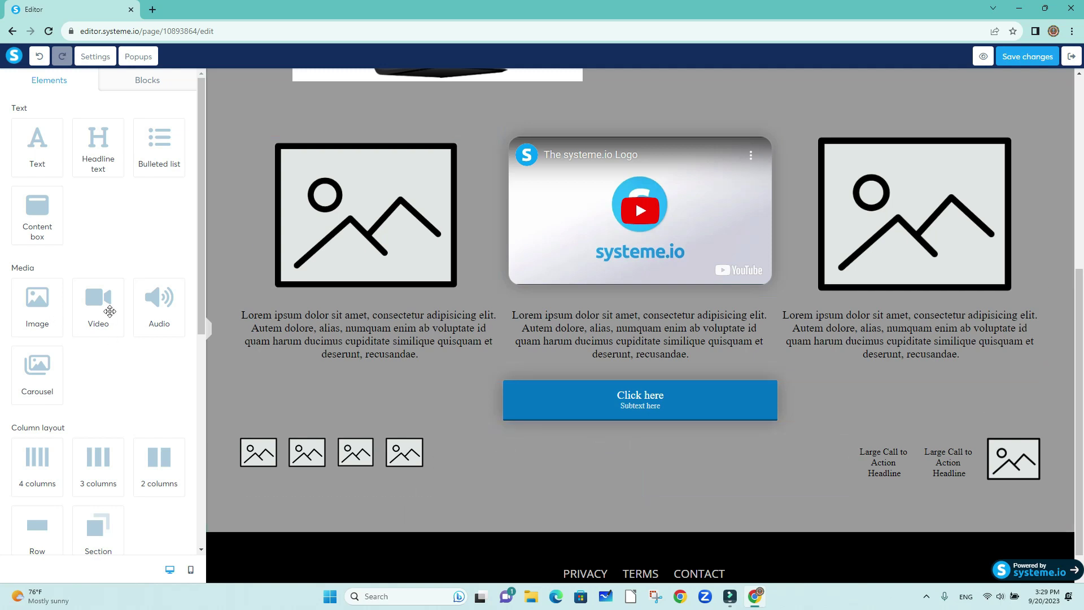
Add a video to the second column of the bottom row, open its settings, and delete it.
{"action": "left_click_drag", "start_coordinate": [110, 311], "coordinate": [535, 455]}
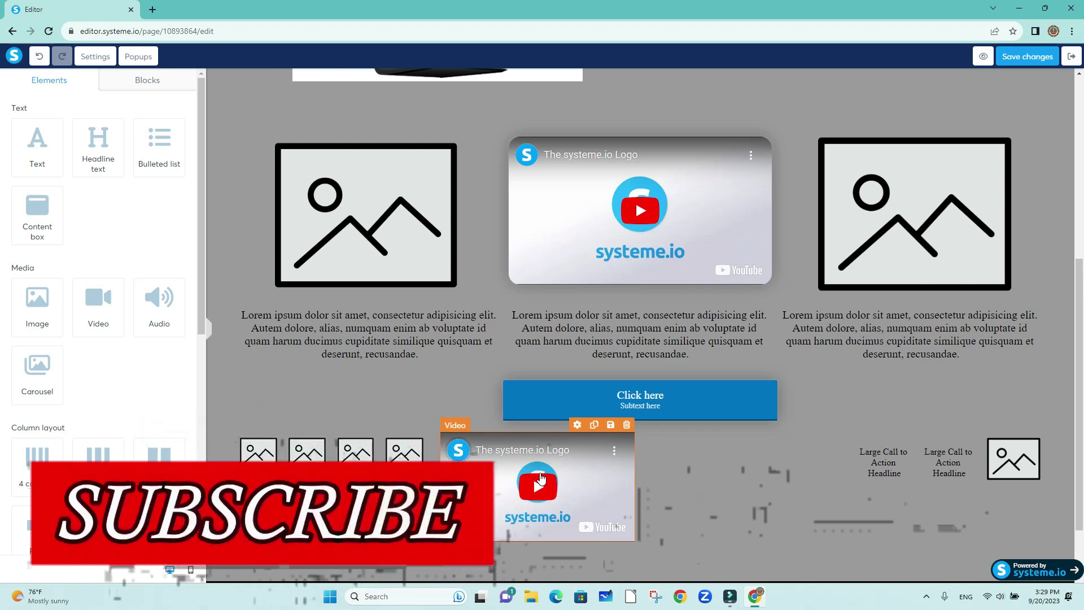
{"action": "left_click", "coordinate": [541, 477]}
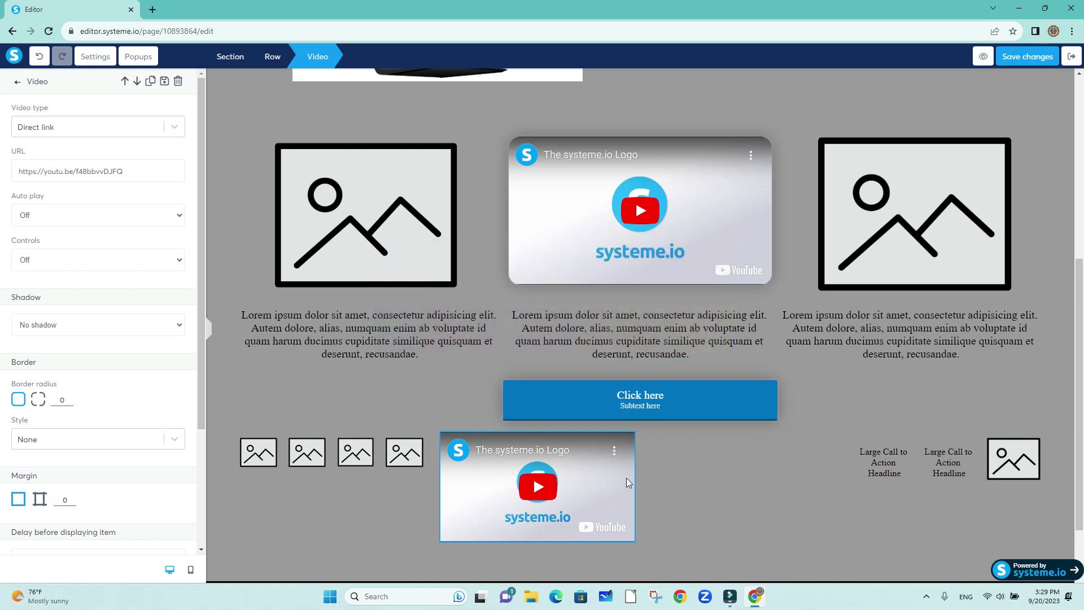
{"action": "left_click", "coordinate": [754, 488]}
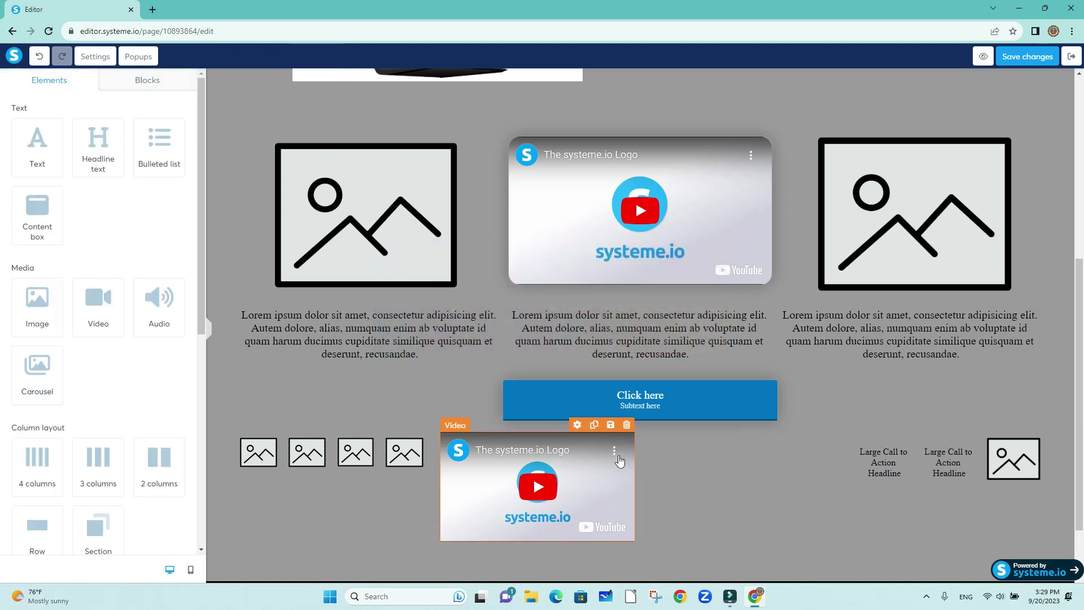
{"action": "left_click", "coordinate": [626, 426]}
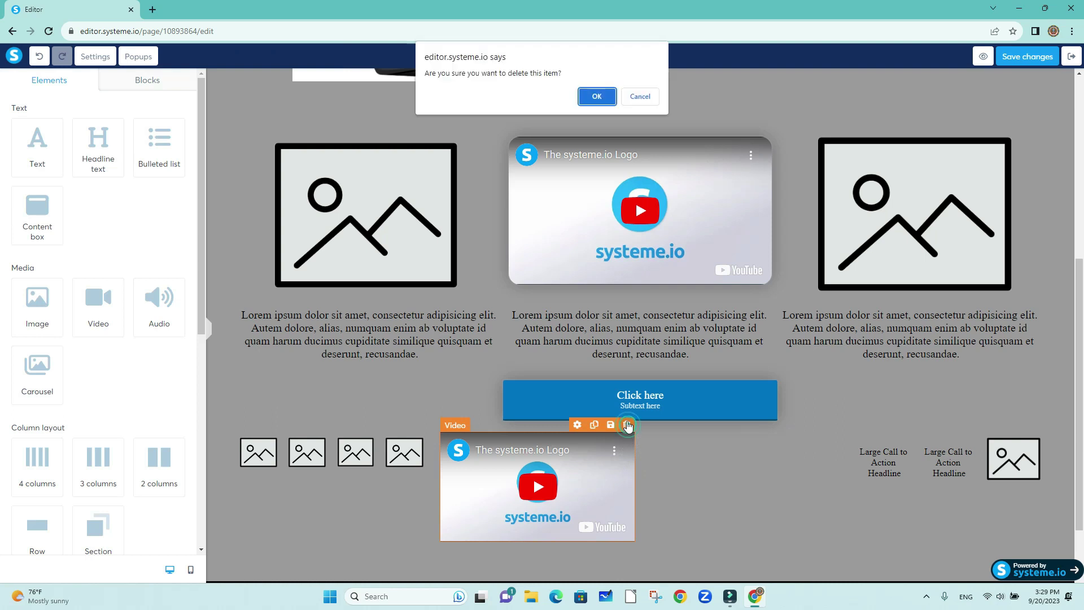
{"action": "left_click", "coordinate": [596, 97]}
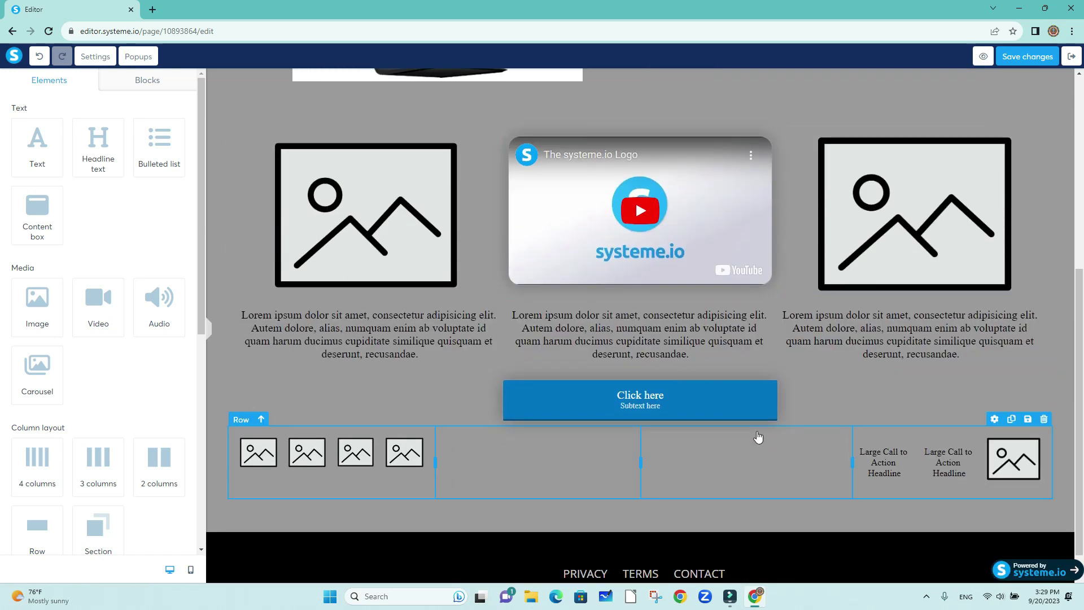
Insert maccomputer.png from the uploaded images into the large image placeholder beside the video.
{"action": "scroll", "coordinate": [750, 441], "scroll_direction": "up", "scroll_amount": 6}
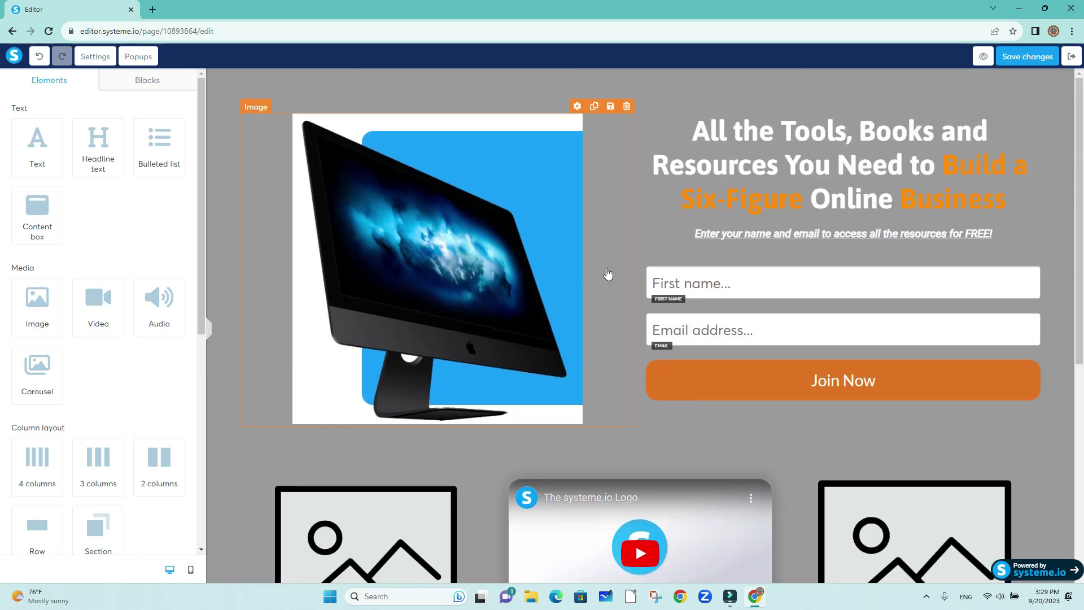
{"action": "scroll", "coordinate": [607, 274], "scroll_direction": "down", "scroll_amount": 3}
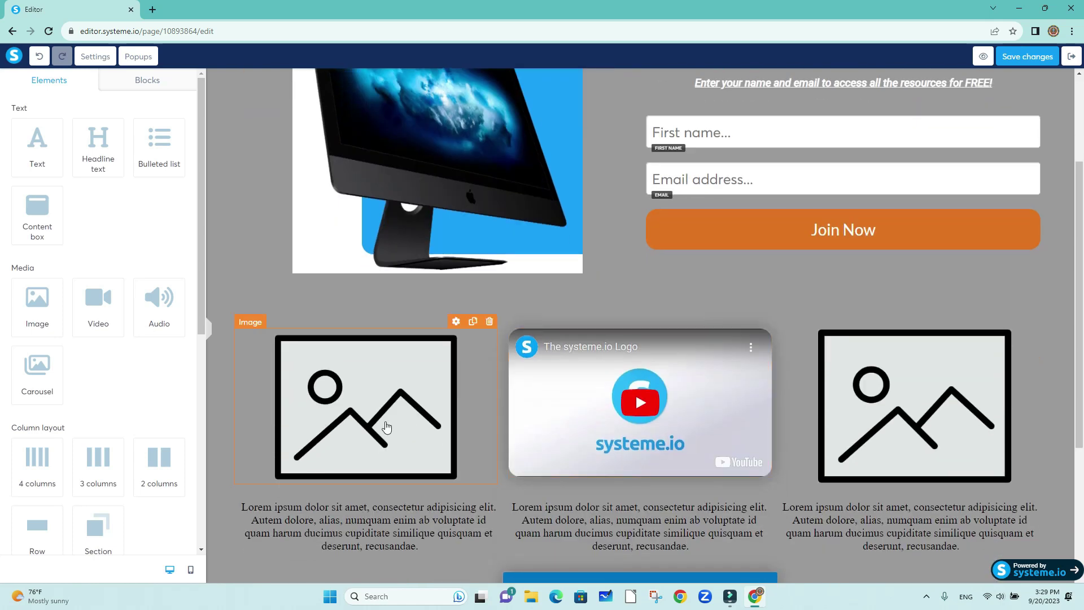
{"action": "left_click", "coordinate": [386, 427]}
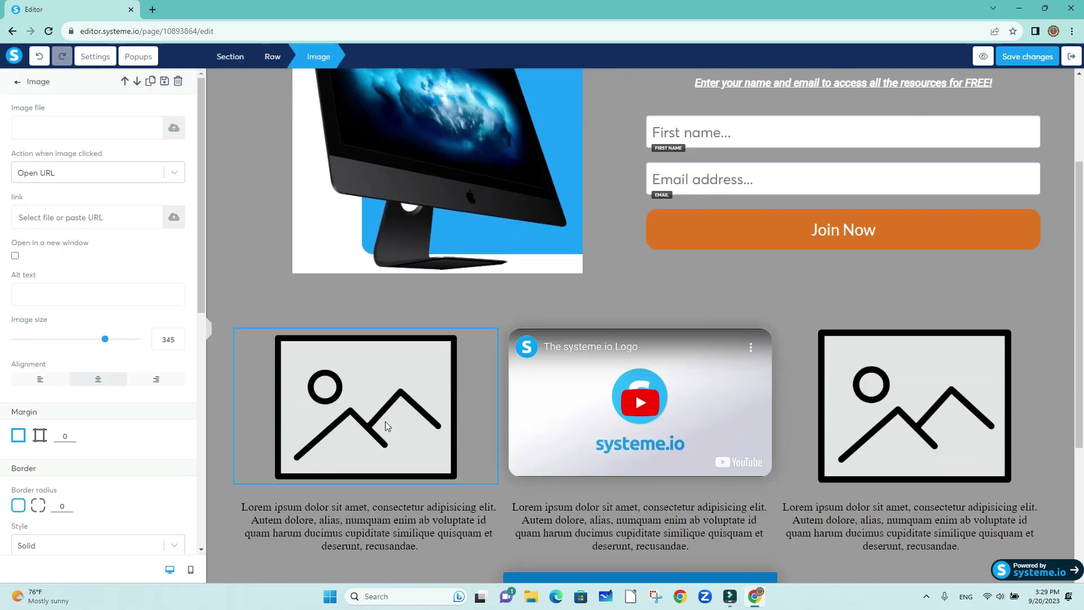
{"action": "left_click", "coordinate": [171, 129]}
{"action": "left_click", "coordinate": [599, 192]}
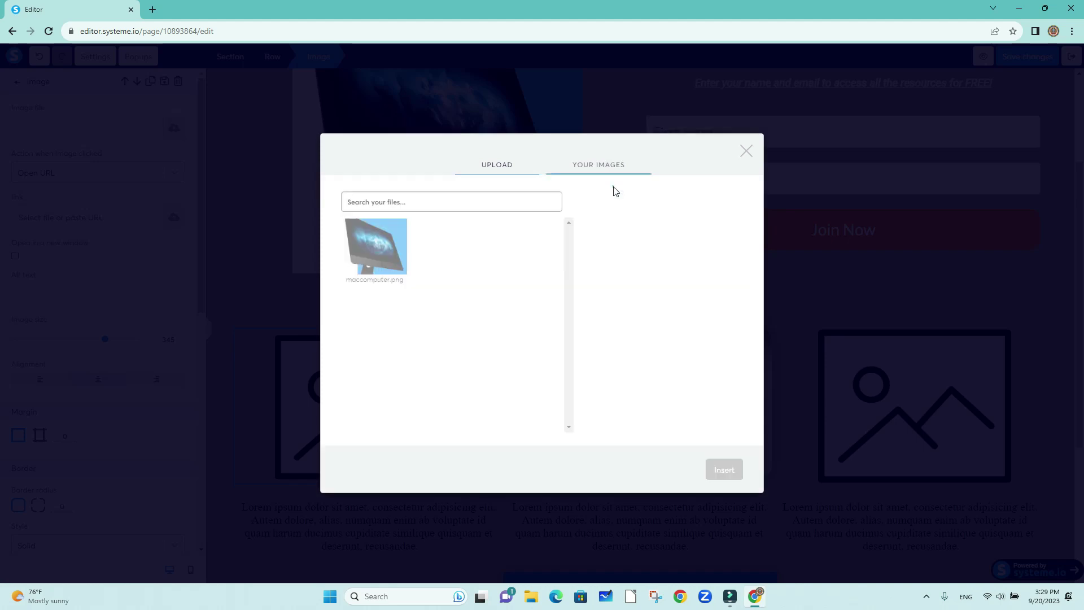
{"action": "left_click", "coordinate": [377, 259]}
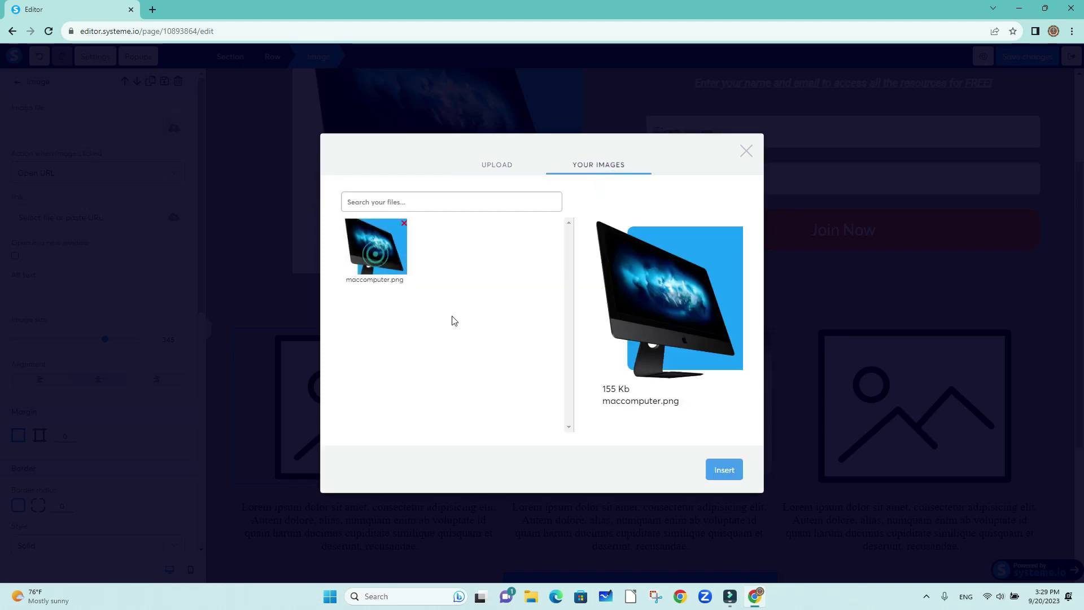
{"action": "left_click", "coordinate": [726, 470]}
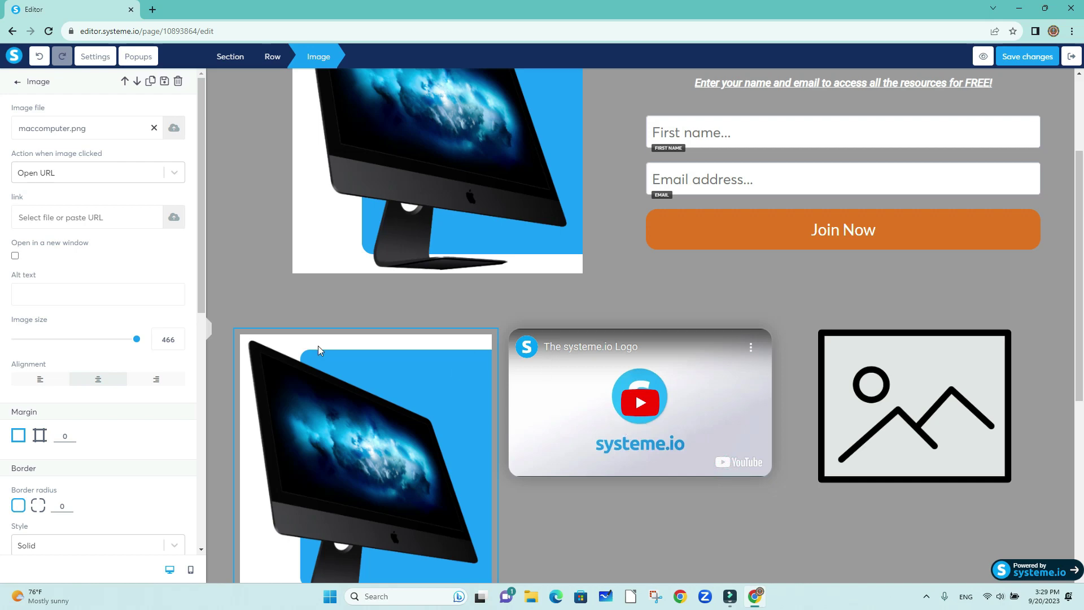
{"action": "left_click", "coordinate": [793, 507]}
Insert maccomputer.png into the fourth small image of the nested four-column row and close its settings.
{"action": "scroll", "coordinate": [793, 506], "scroll_direction": "down", "scroll_amount": 5}
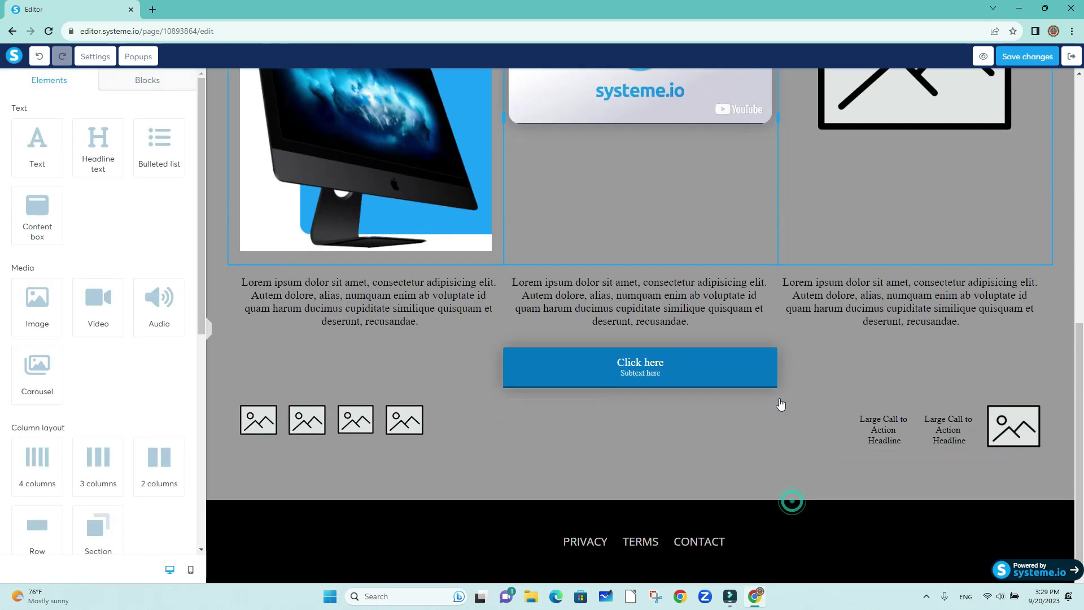
{"action": "left_click", "coordinate": [401, 432]}
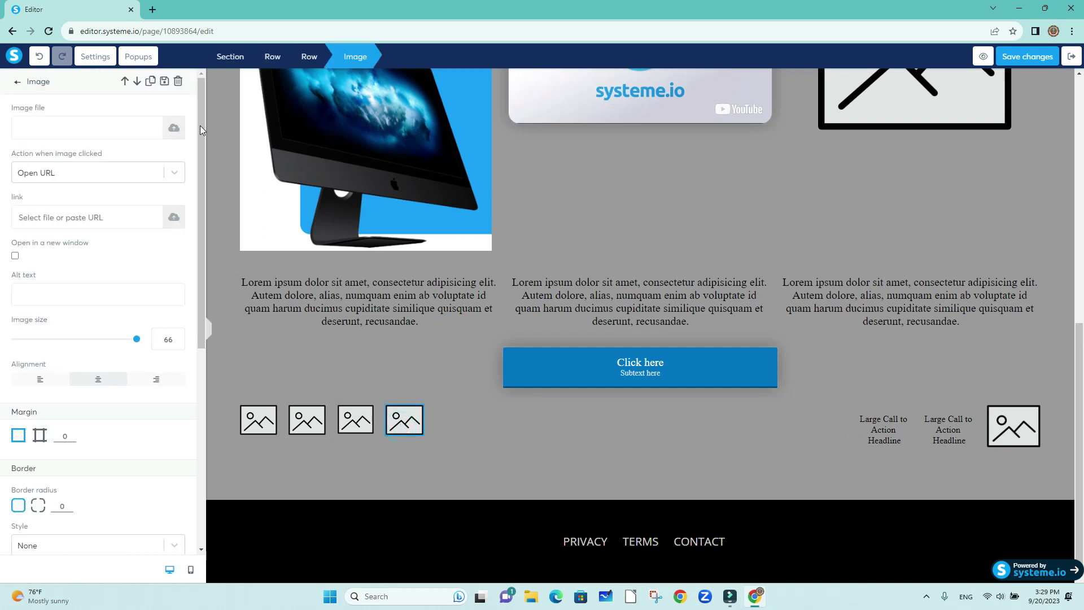
{"action": "left_click", "coordinate": [174, 127]}
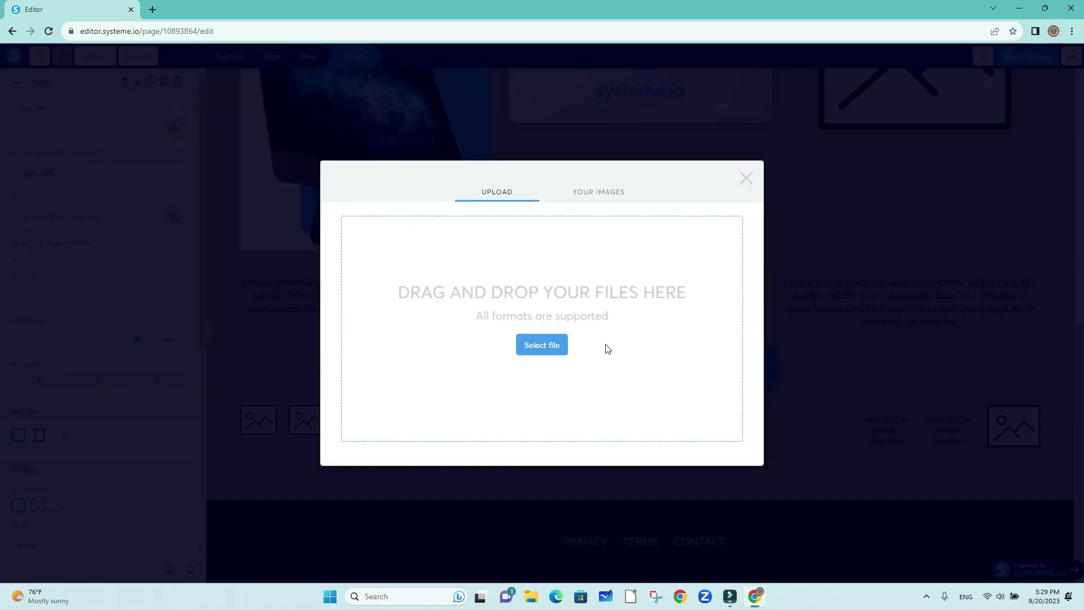
{"action": "left_click", "coordinate": [599, 193]}
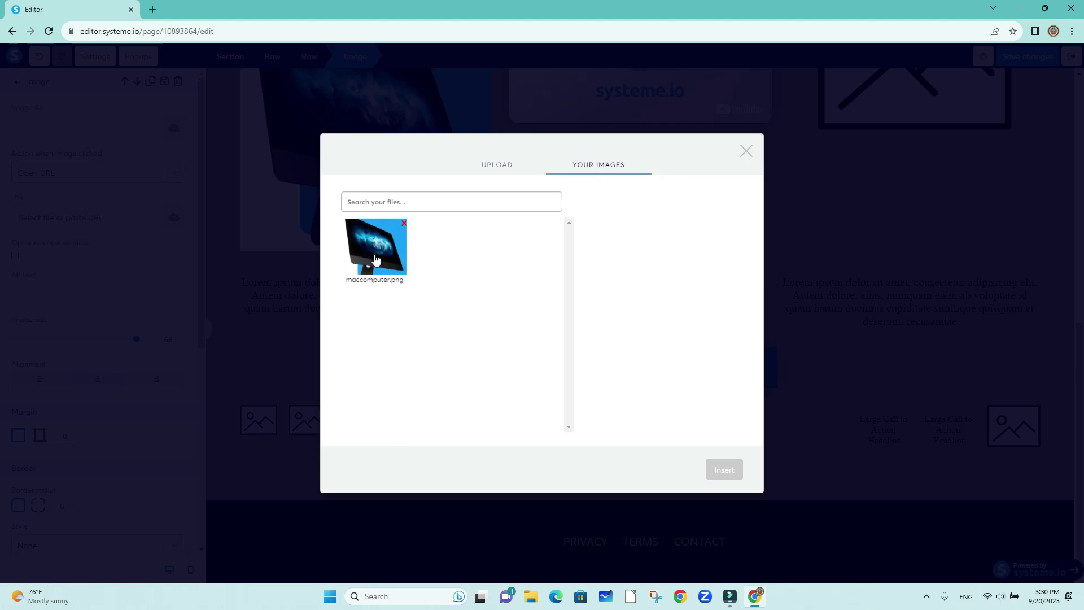
{"action": "left_click", "coordinate": [375, 259]}
{"action": "left_click", "coordinate": [723, 470]}
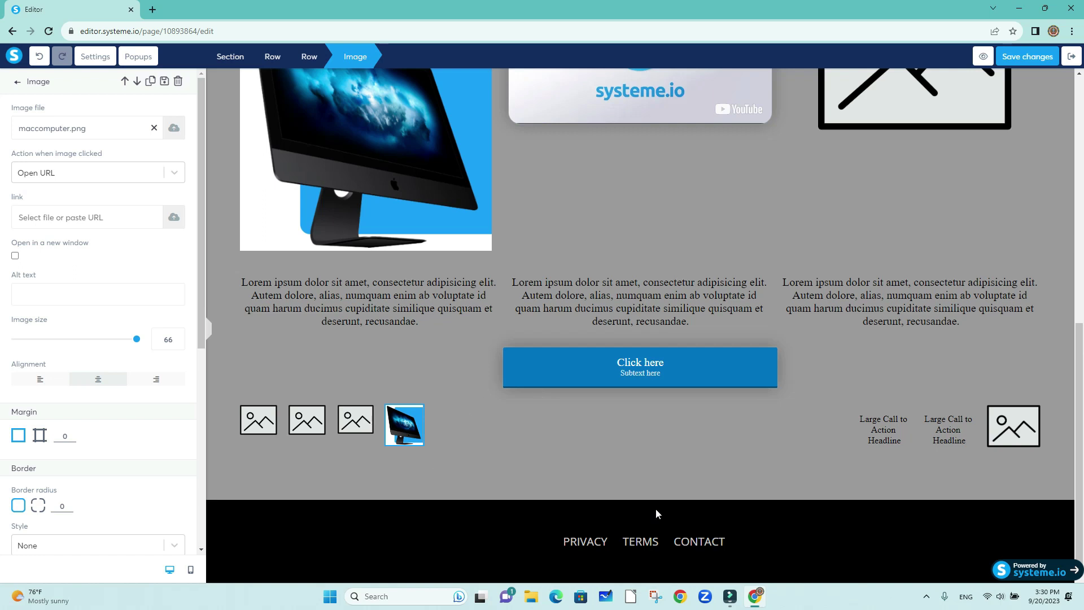
{"action": "left_click", "coordinate": [241, 469]}
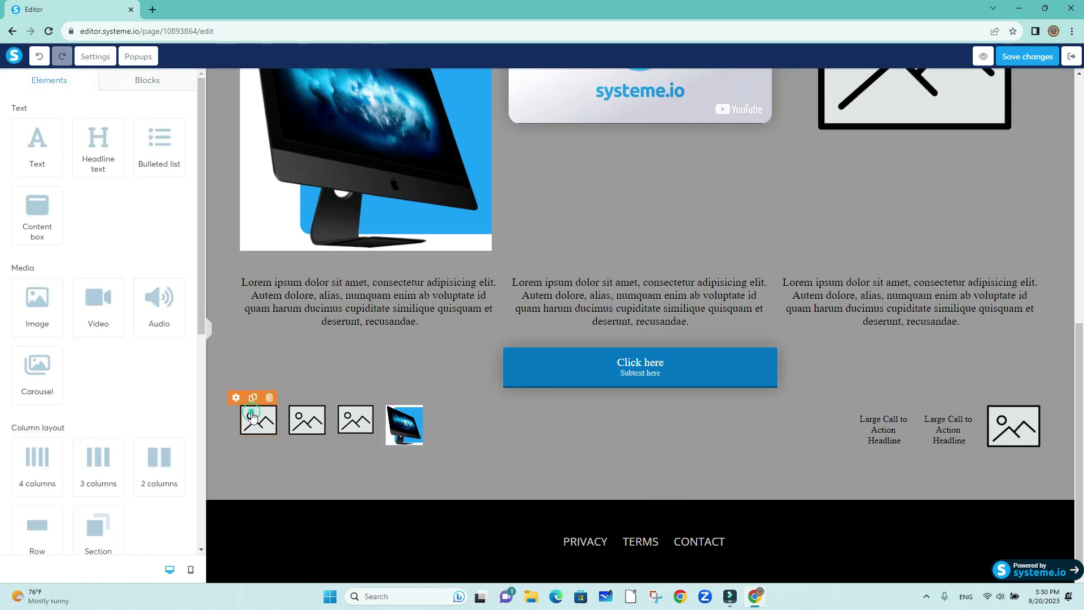
Insert maccomputer.png from the uploaded images into the first small image of the nested four-column row and close its settings.
{"action": "left_click", "coordinate": [252, 418]}
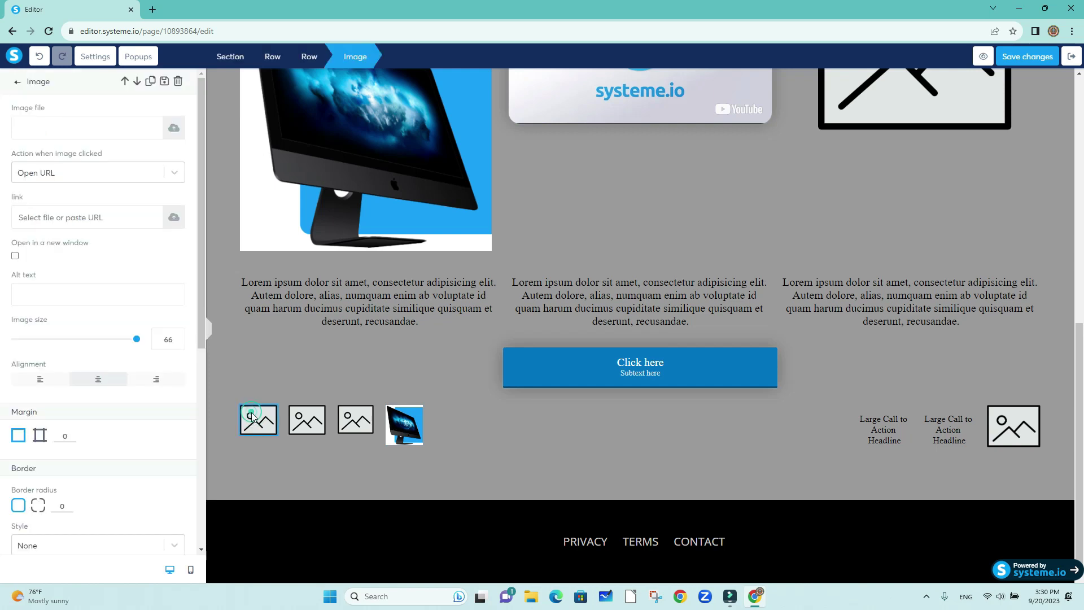
{"action": "left_click", "coordinate": [175, 130]}
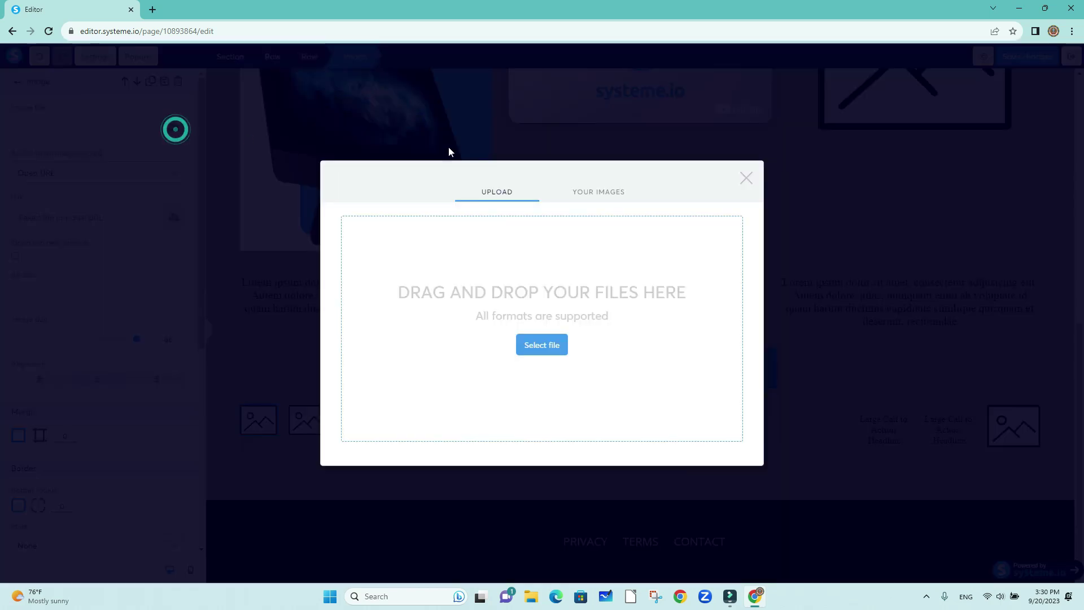
{"action": "left_click", "coordinate": [576, 193]}
{"action": "left_click", "coordinate": [365, 255]}
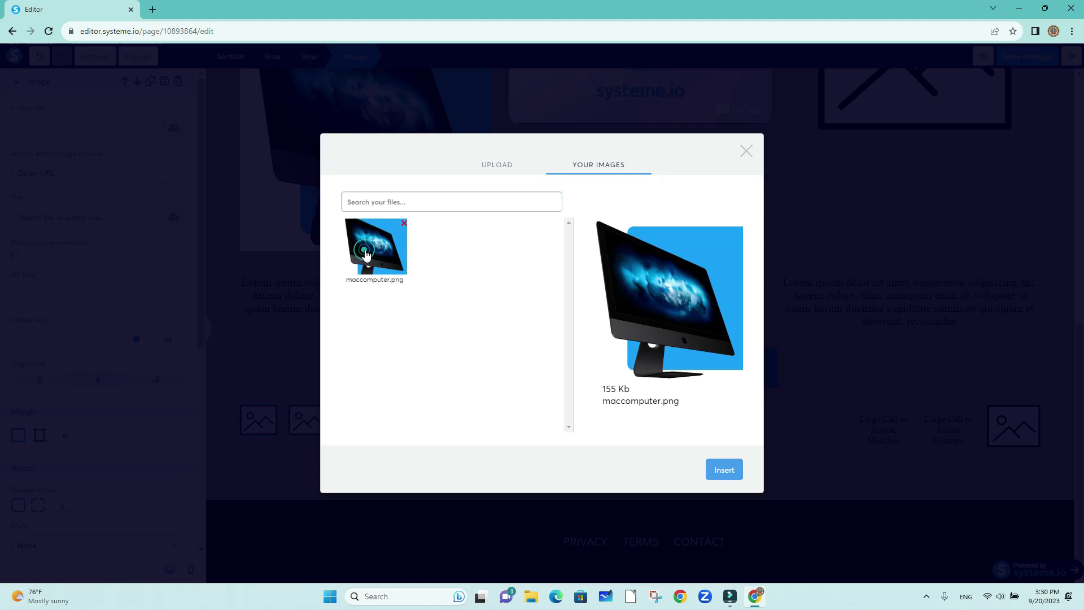
{"action": "left_click", "coordinate": [723, 471]}
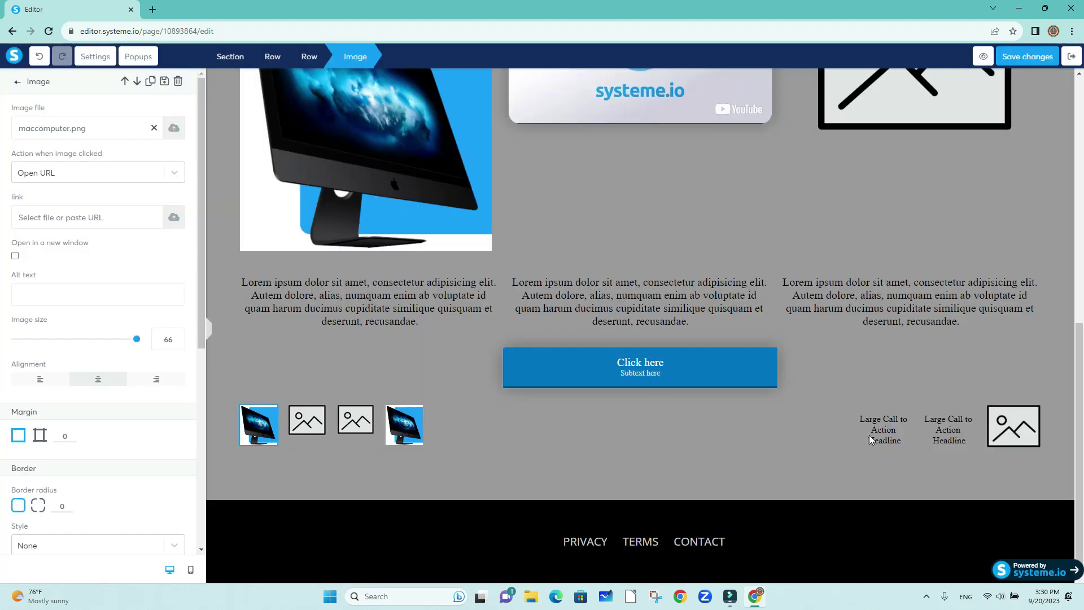
{"action": "left_click", "coordinate": [789, 454]}
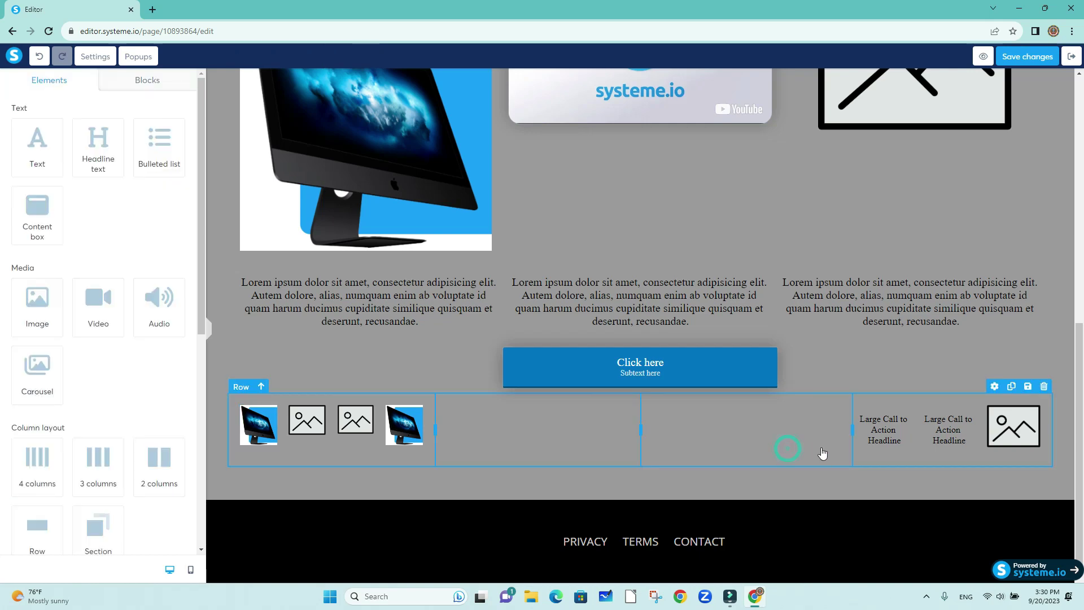
Reduce the size of the computer image beside the video to 244, and enlarge it to 366.
{"action": "scroll", "coordinate": [847, 367], "scroll_direction": "up", "scroll_amount": 10}
{"action": "scroll", "coordinate": [867, 274], "scroll_direction": "down", "scroll_amount": 3}
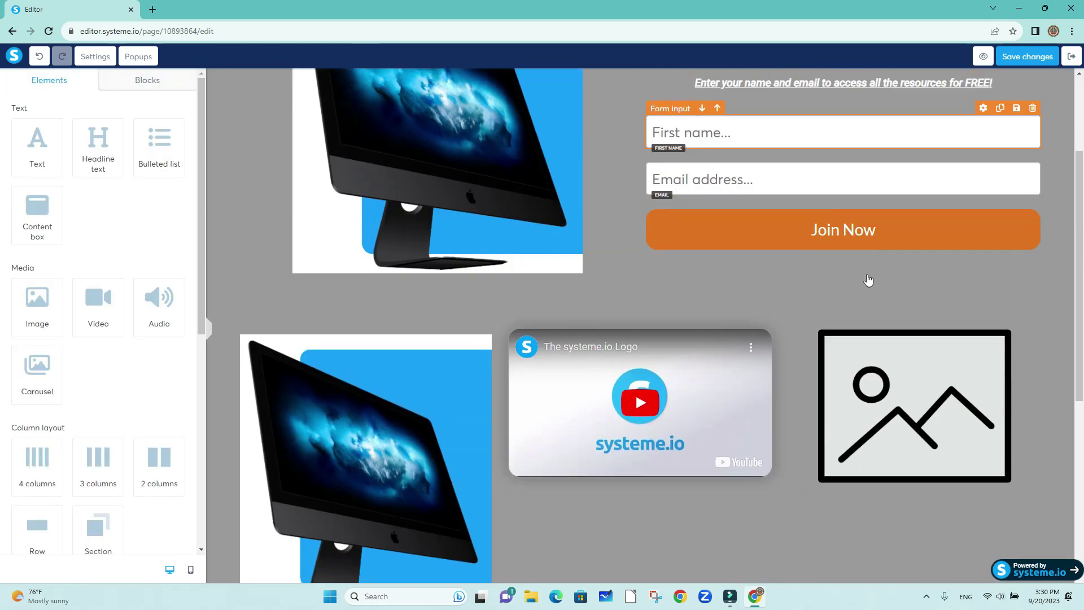
{"action": "scroll", "coordinate": [847, 281], "scroll_direction": "up", "scroll_amount": 2}
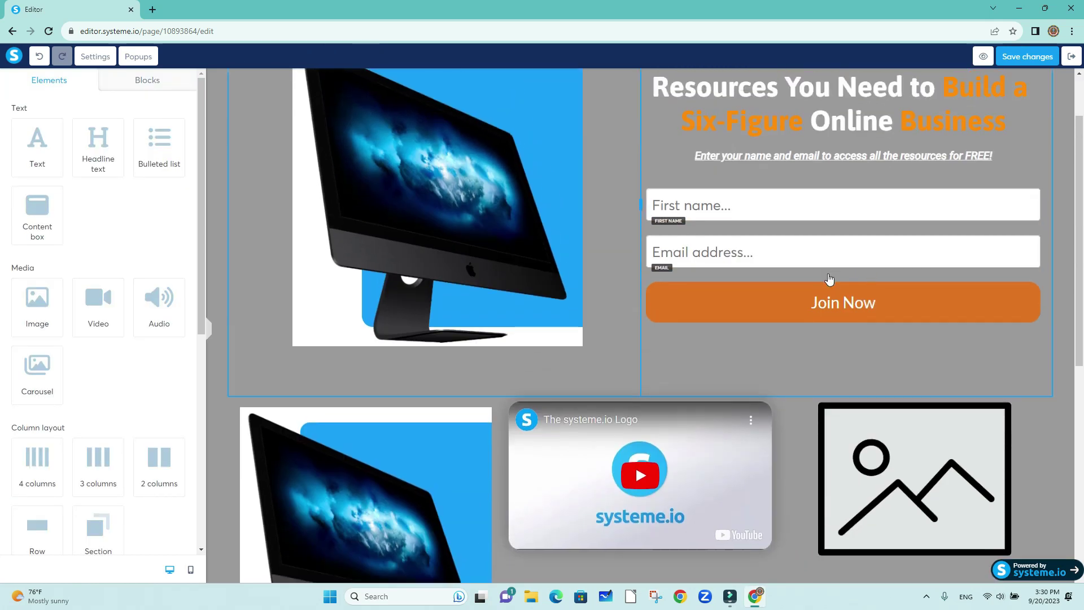
{"action": "scroll", "coordinate": [621, 294], "scroll_direction": "down", "scroll_amount": 5}
{"action": "left_click", "coordinate": [466, 294]}
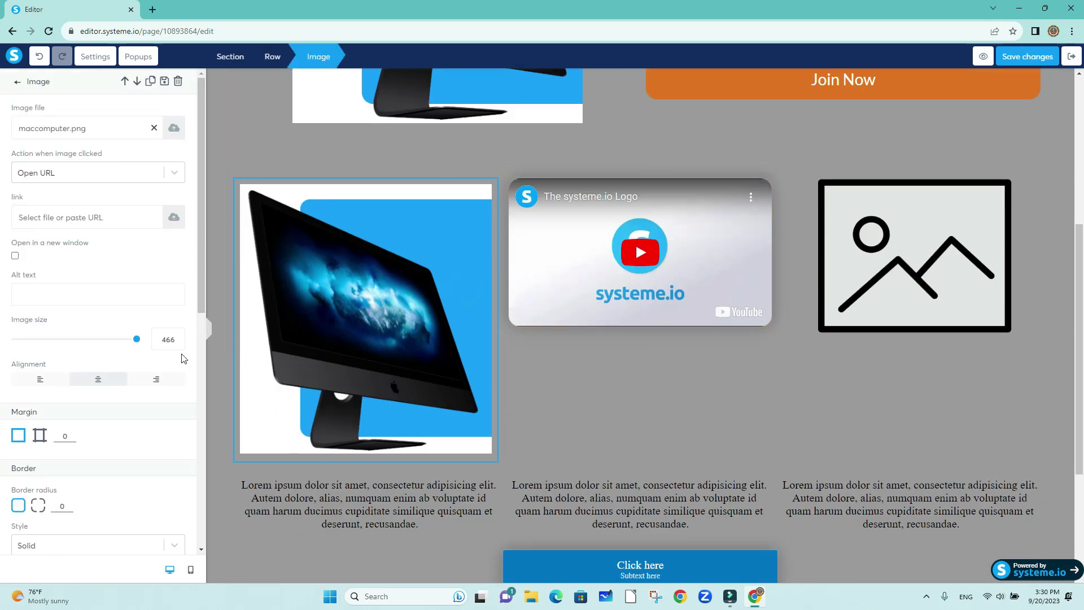
{"action": "left_click_drag", "start_coordinate": [136, 339], "coordinate": [80, 342]}
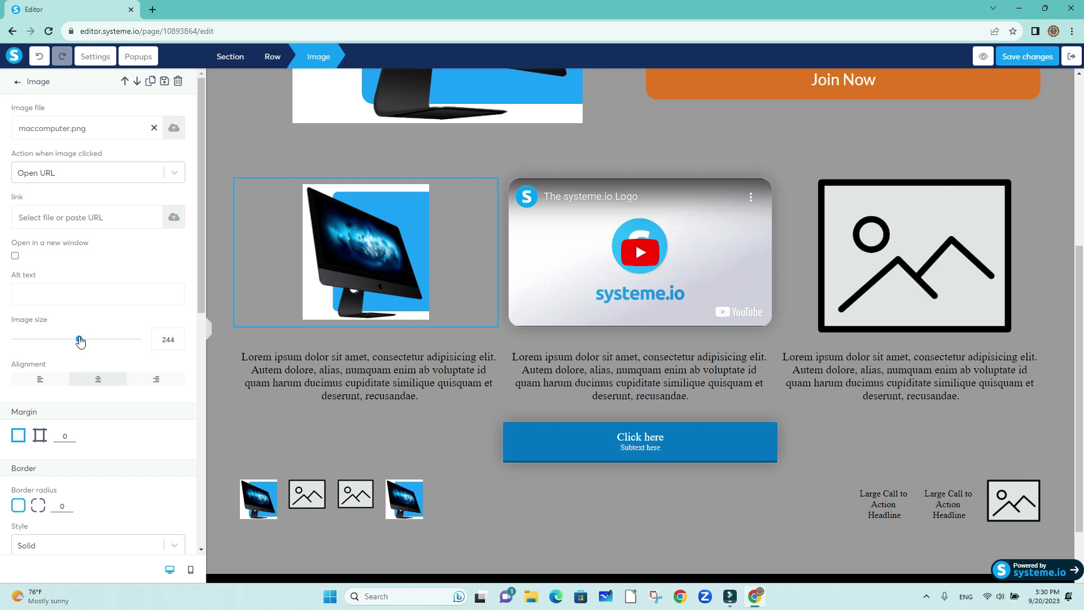
{"action": "left_click_drag", "start_coordinate": [80, 342], "coordinate": [112, 341]}
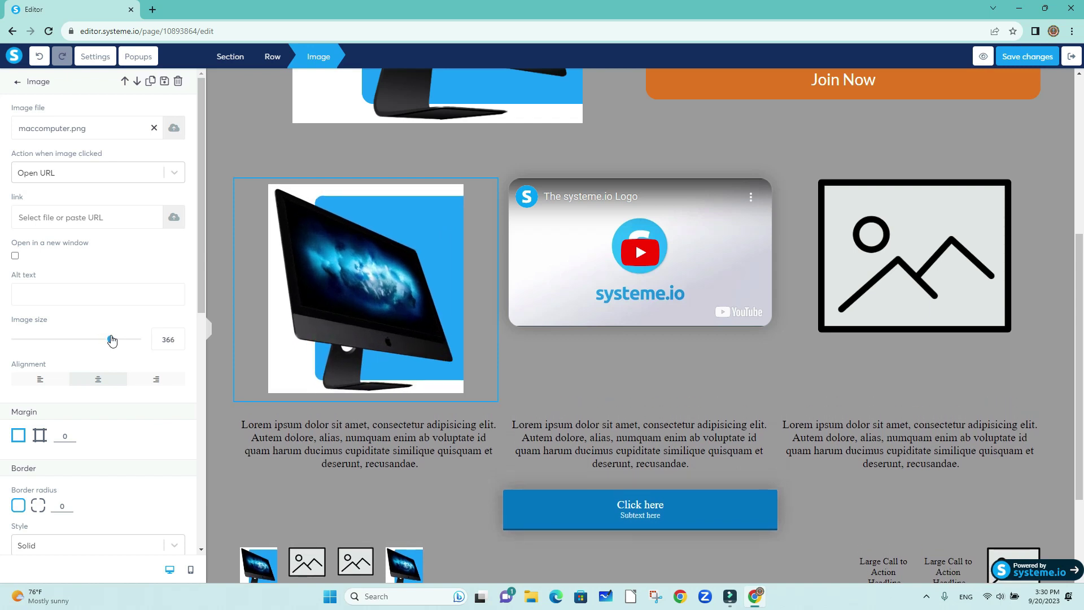
{"action": "left_click", "coordinate": [428, 334]}
{"action": "left_click", "coordinate": [480, 350]}
Try a separate right margin of 100 on the computer image beside the video, and reset it to 0.
{"action": "left_click", "coordinate": [43, 436]}
{"action": "double_click", "coordinate": [96, 436]}
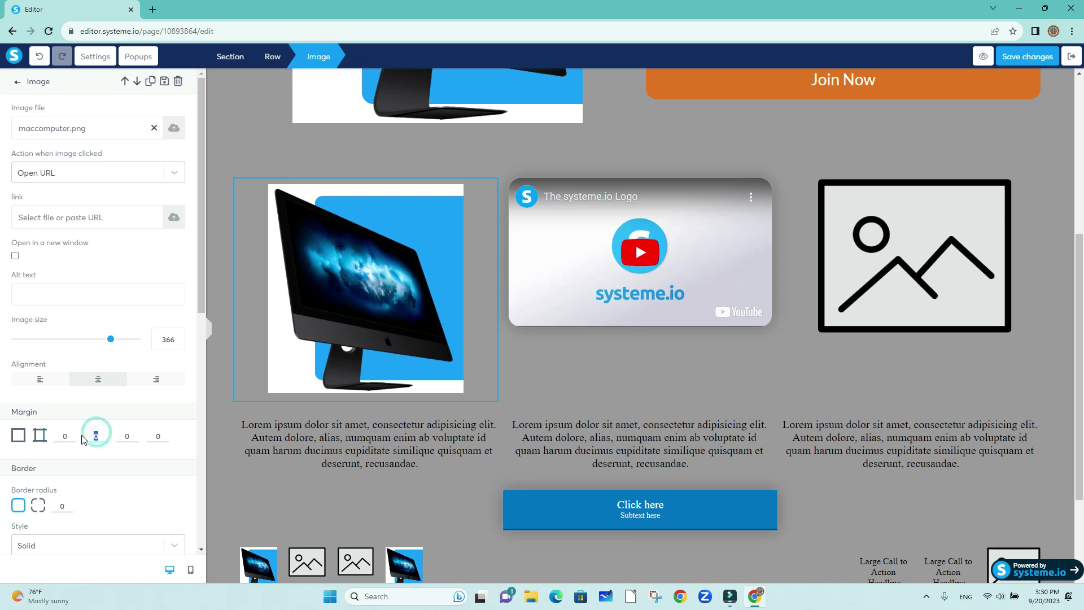
{"action": "type", "text": "100"}
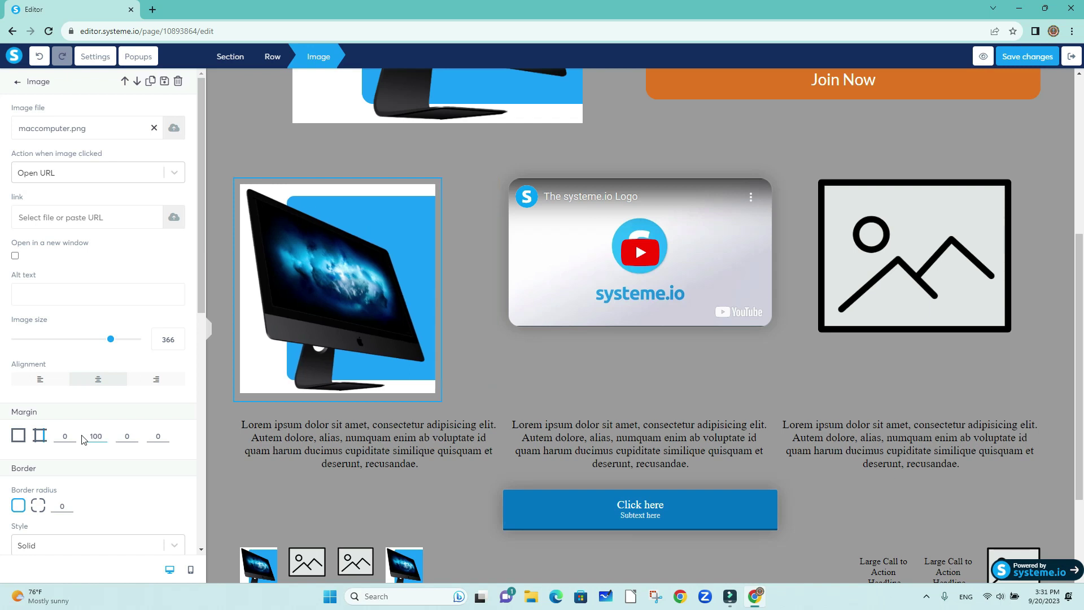
{"action": "key", "text": "BackSpace"}
{"action": "key", "text": "BackSpace"}
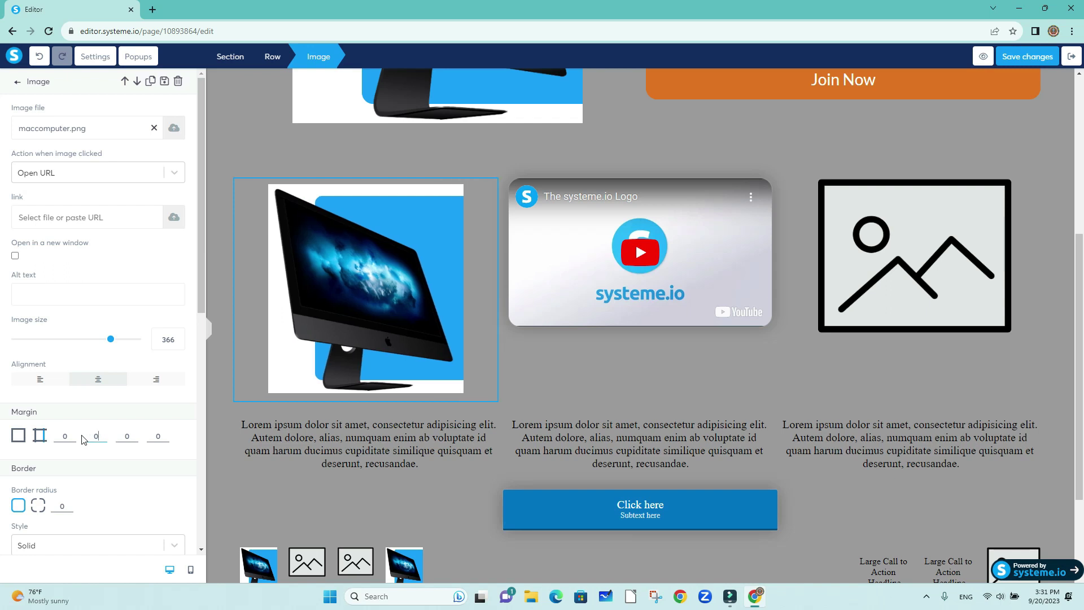
Try separate left margins of 1000 and 100 on the computer image beside the video, and reset the value to 0.
{"action": "left_click", "coordinate": [37, 437]}
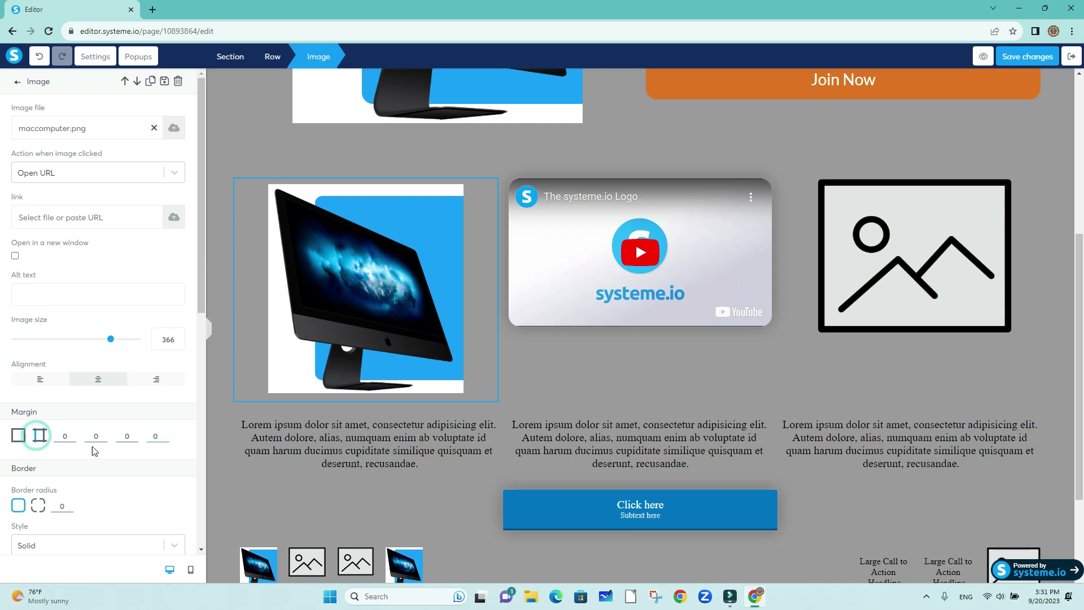
{"action": "left_click", "coordinate": [157, 435]}
{"action": "type", "text": "1000"}
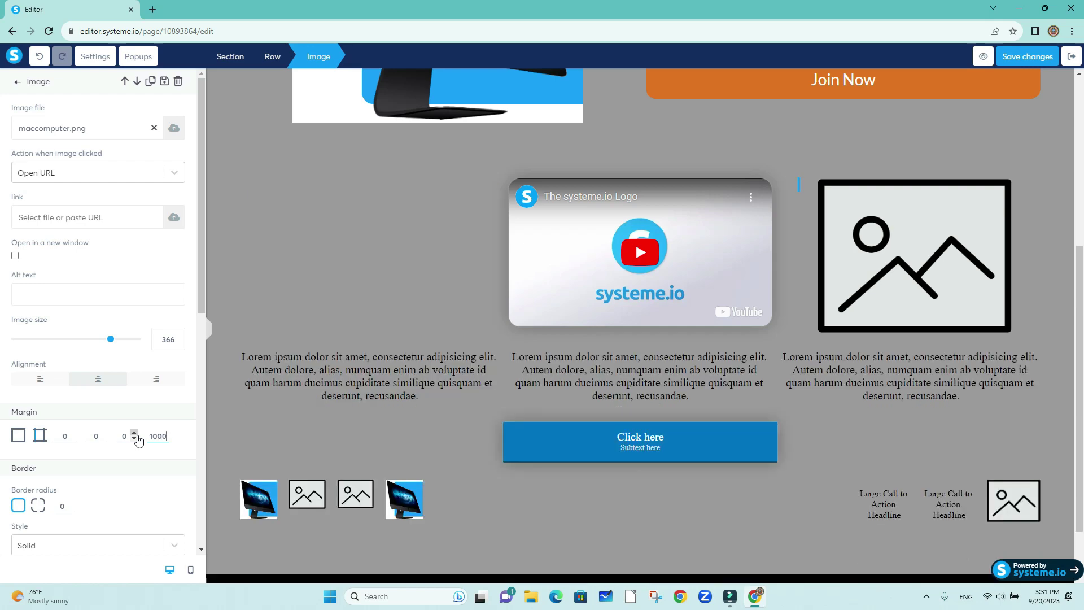
{"action": "key", "text": "BackSpace"}
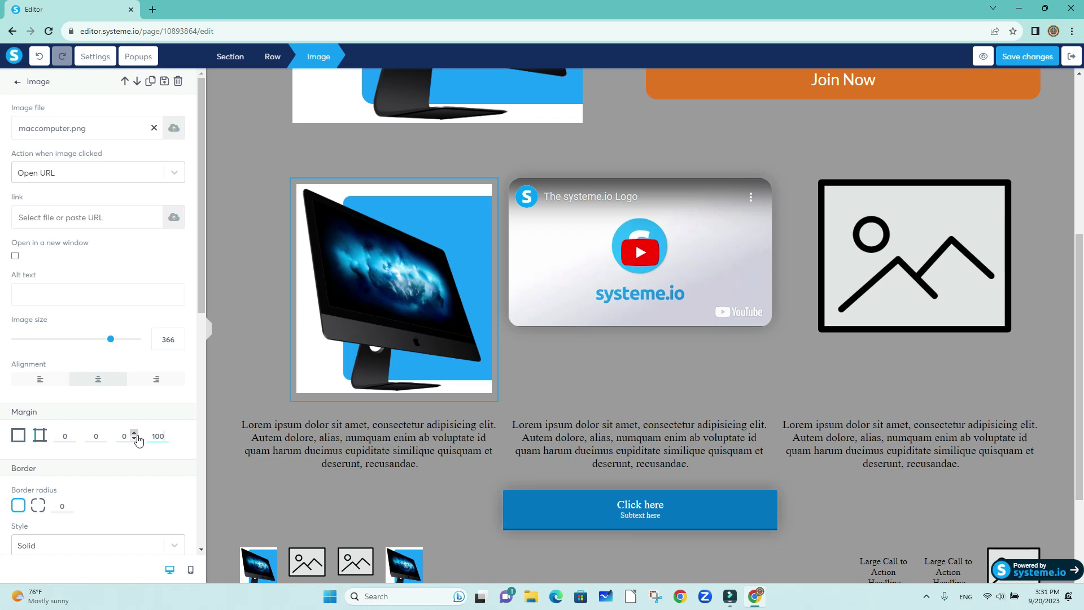
{"action": "key", "text": "BackSpace"}
{"action": "key", "text": "BackSpace"}
{"action": "key", "text": "BackSpace"}
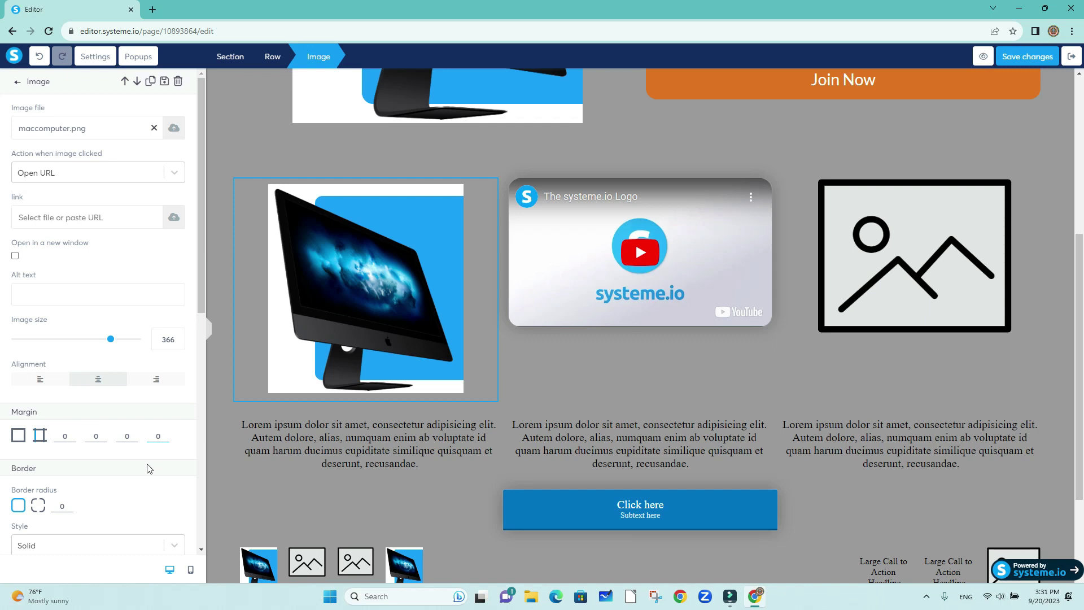
Try uniform margins of 10, 1000 and 100 on the computer image, reset the margin to 0 and close its settings.
{"action": "left_click", "coordinate": [17, 436]}
{"action": "double_click", "coordinate": [56, 435]}
{"action": "type", "text": "10"}
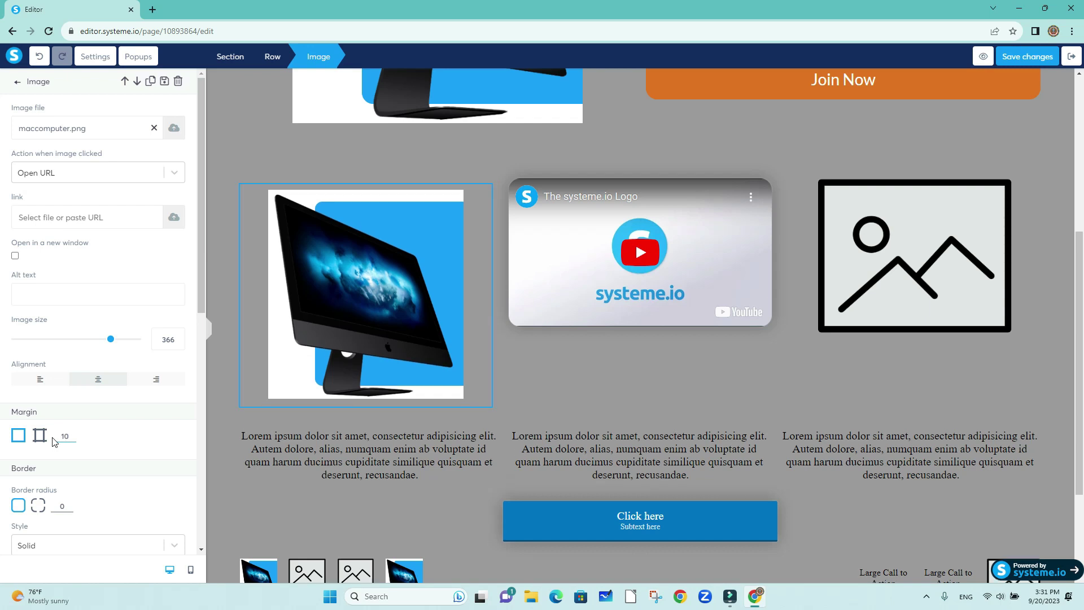
{"action": "type", "text": "00"}
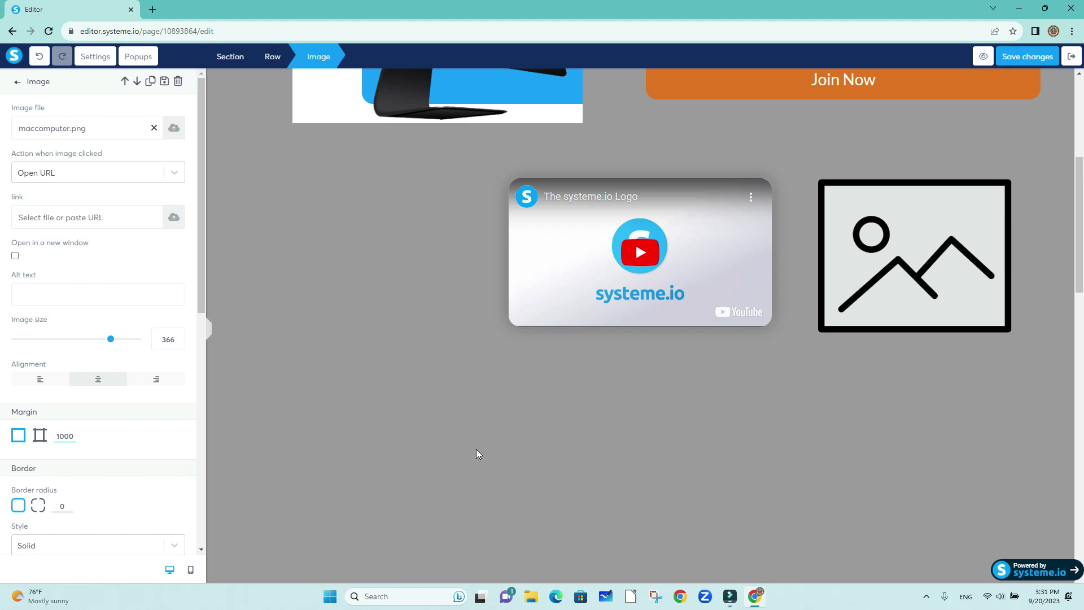
{"action": "key", "text": "BackSpace"}
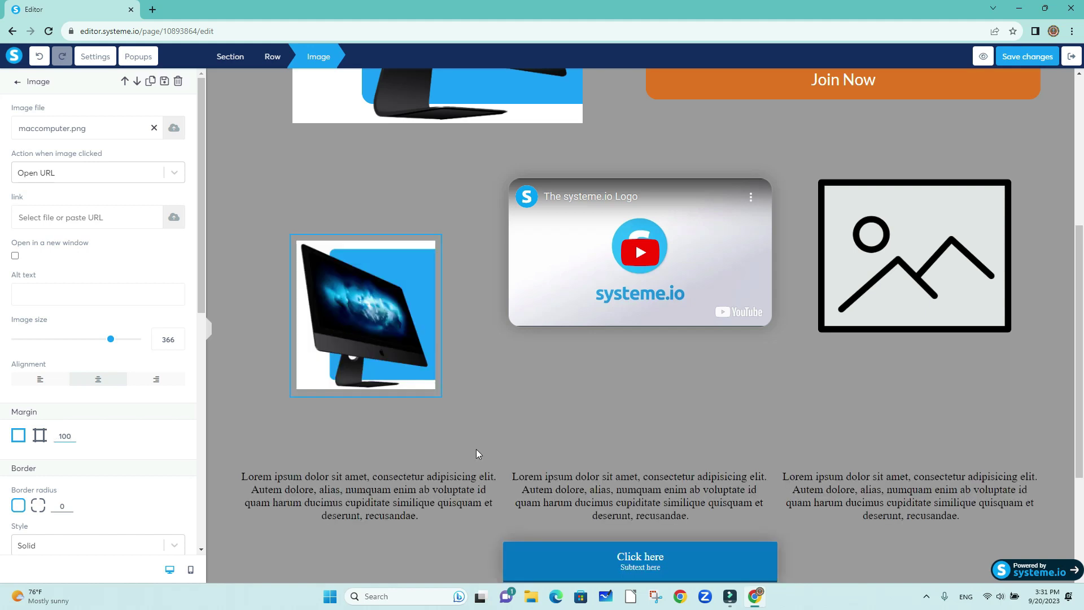
{"action": "key", "text": "BackSpace"}
{"action": "key", "text": "BackSpace"}
{"action": "key", "text": "BackSpace"}
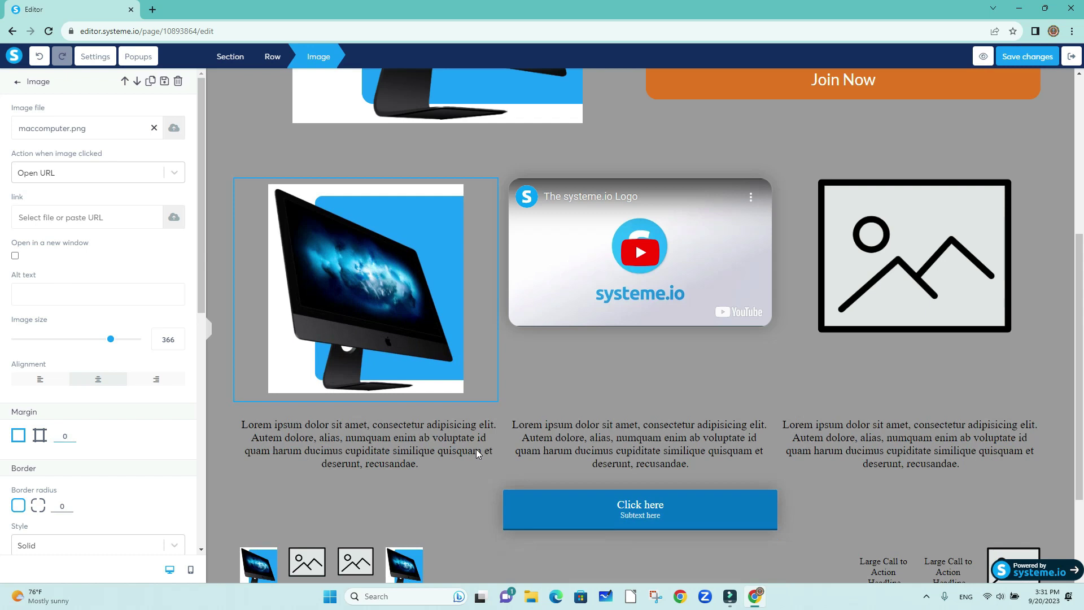
{"action": "left_click", "coordinate": [591, 391]}
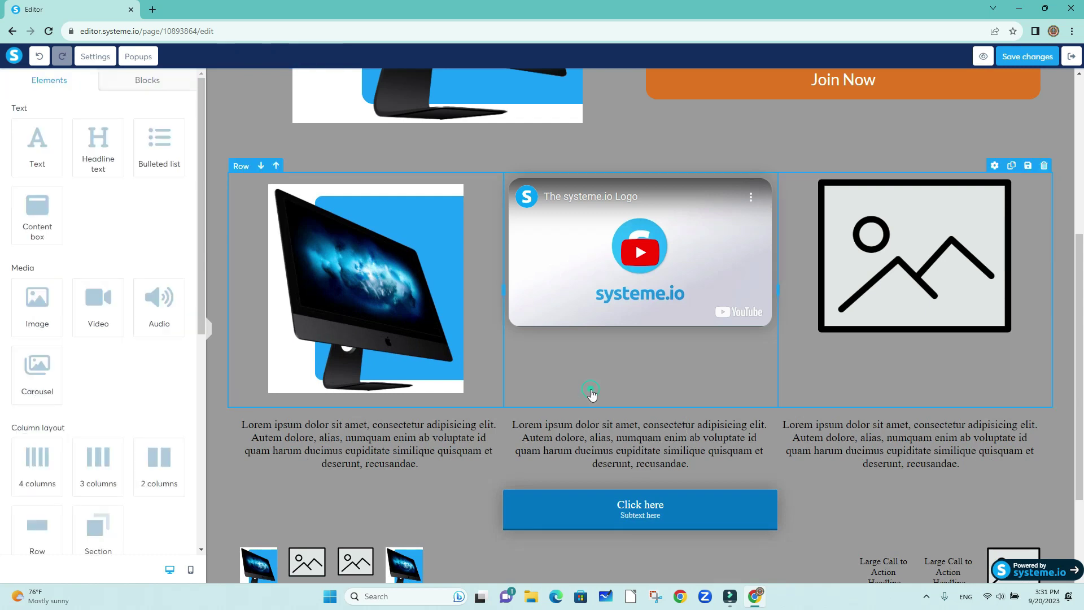
Set the size of the computer image beside the video to 298 and close its settings.
{"action": "left_click", "coordinate": [422, 378]}
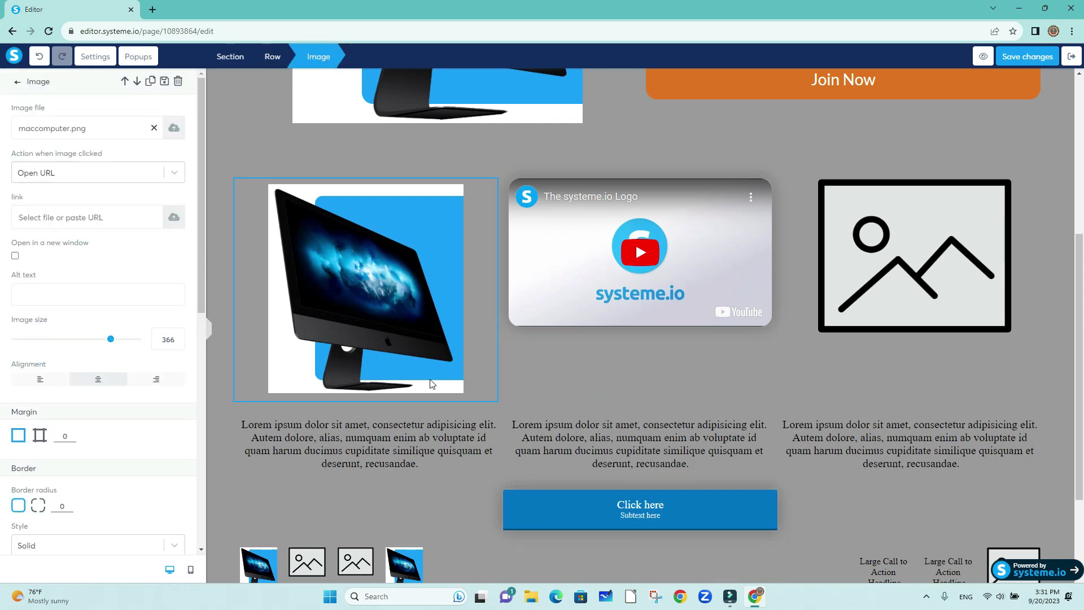
{"action": "left_click_drag", "start_coordinate": [111, 339], "coordinate": [94, 340]}
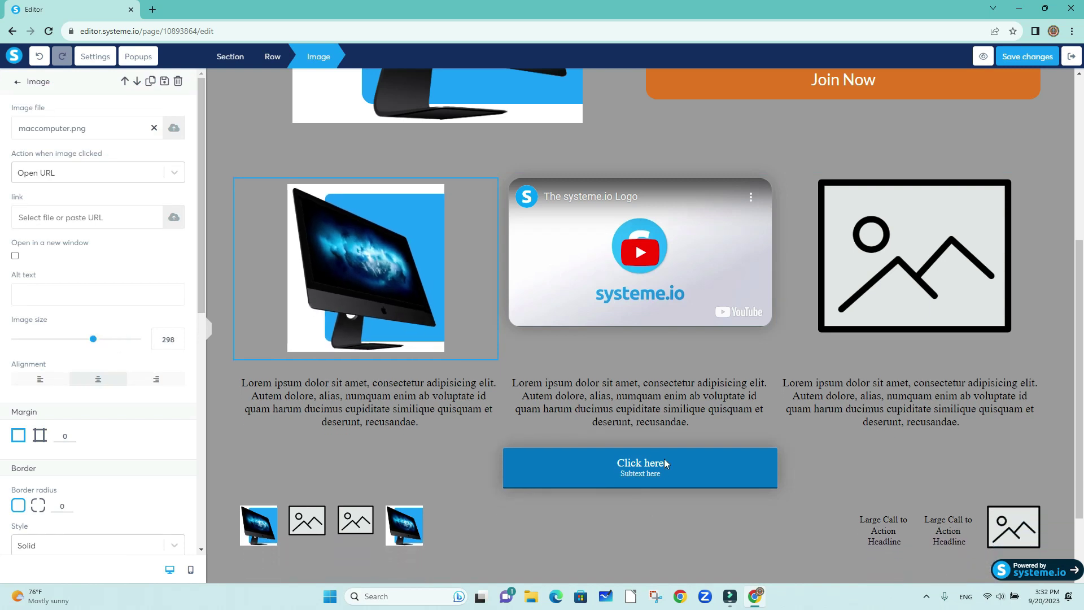
{"action": "left_click", "coordinate": [745, 531]}
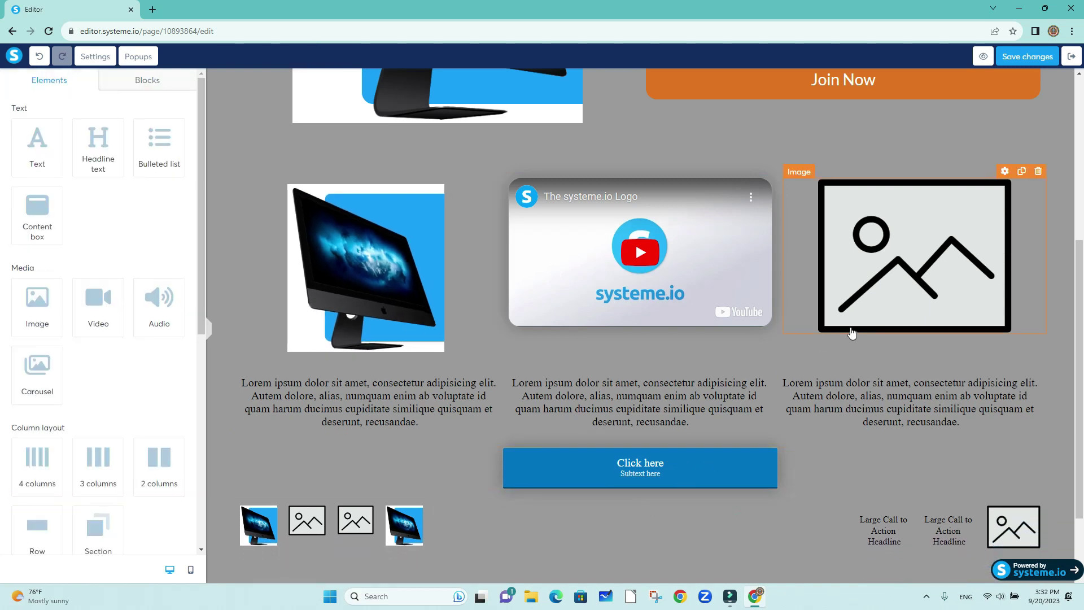
Save the page changes and review the whole squeeze page in preview mode, down to the footer.
{"action": "scroll", "coordinate": [847, 322], "scroll_direction": "up", "scroll_amount": 5}
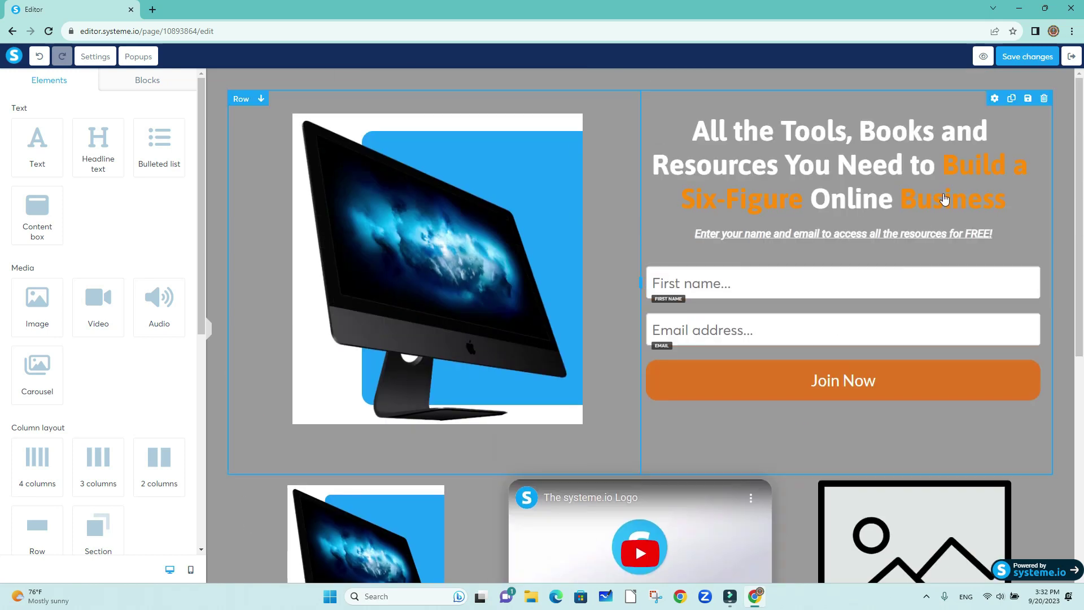
{"action": "left_click", "coordinate": [1028, 56]}
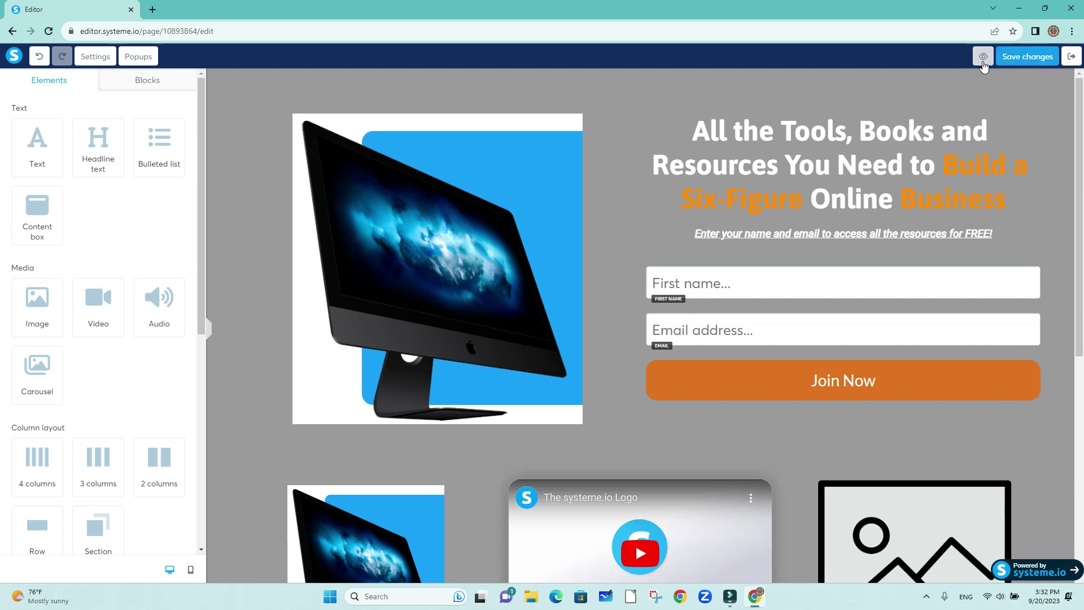
{"action": "scroll", "coordinate": [901, 354], "scroll_direction": "down", "scroll_amount": 4}
{"action": "scroll", "coordinate": [901, 355], "scroll_direction": "down", "scroll_amount": 3}
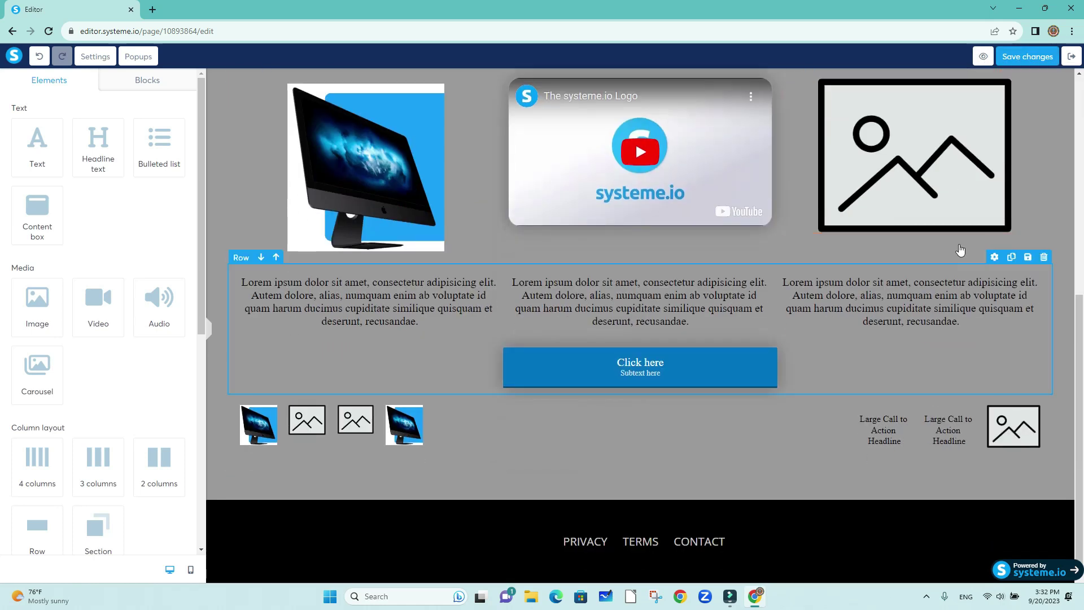
{"action": "left_click", "coordinate": [983, 58]}
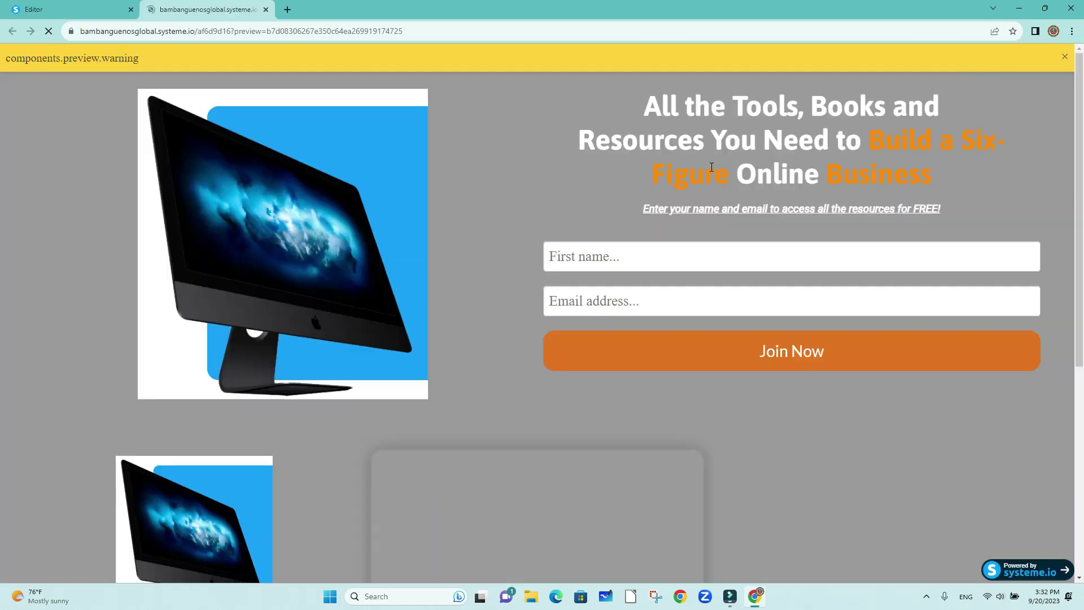
{"action": "scroll", "coordinate": [873, 220], "scroll_direction": "down", "scroll_amount": 6}
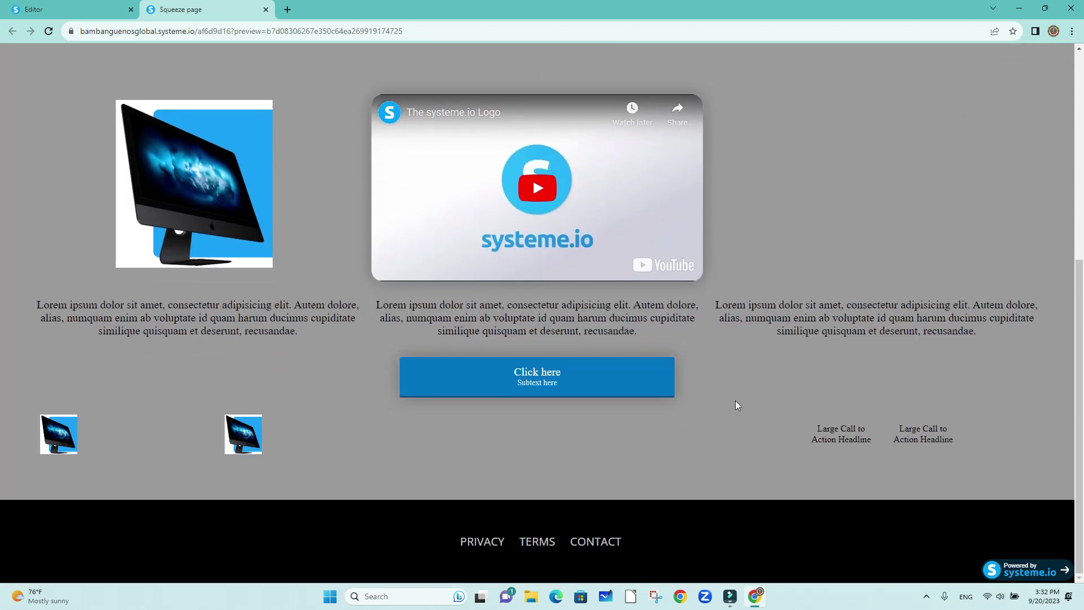
{"action": "scroll", "coordinate": [709, 394], "scroll_direction": "up", "scroll_amount": 6}
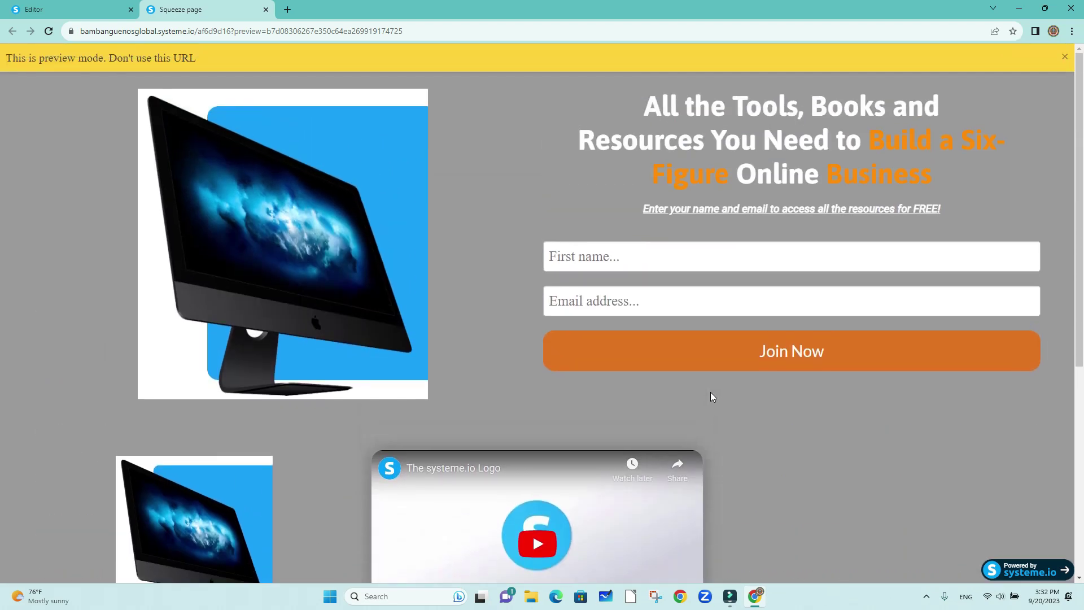